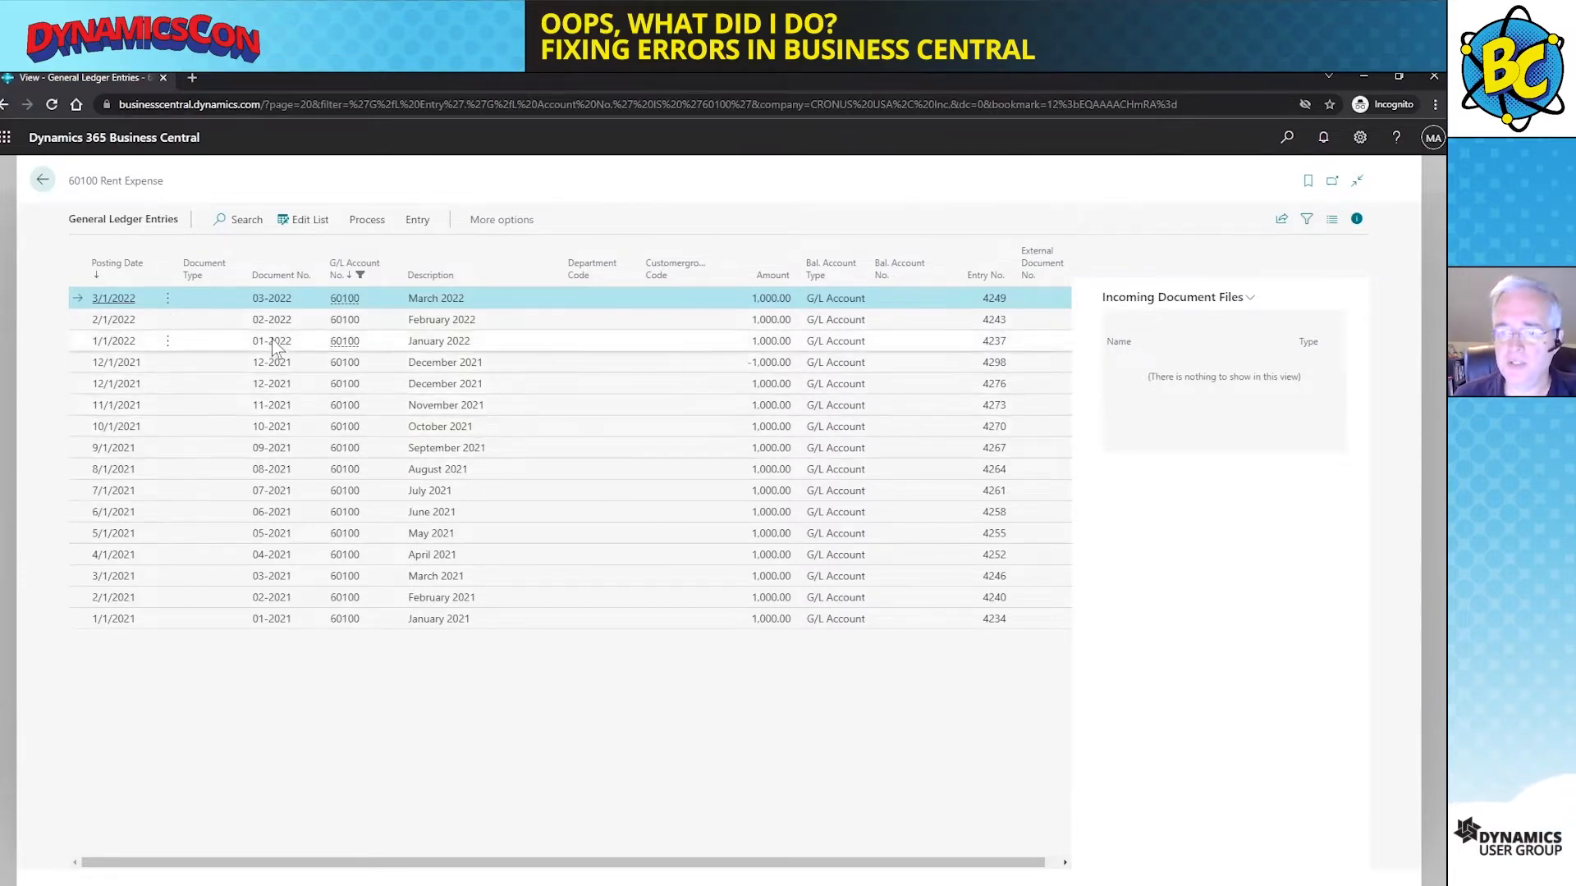
Reverse the January 2022 Rent Expense transaction dated 1/1/2022 and select its correcting entry in the ledger entries
click(528, 347)
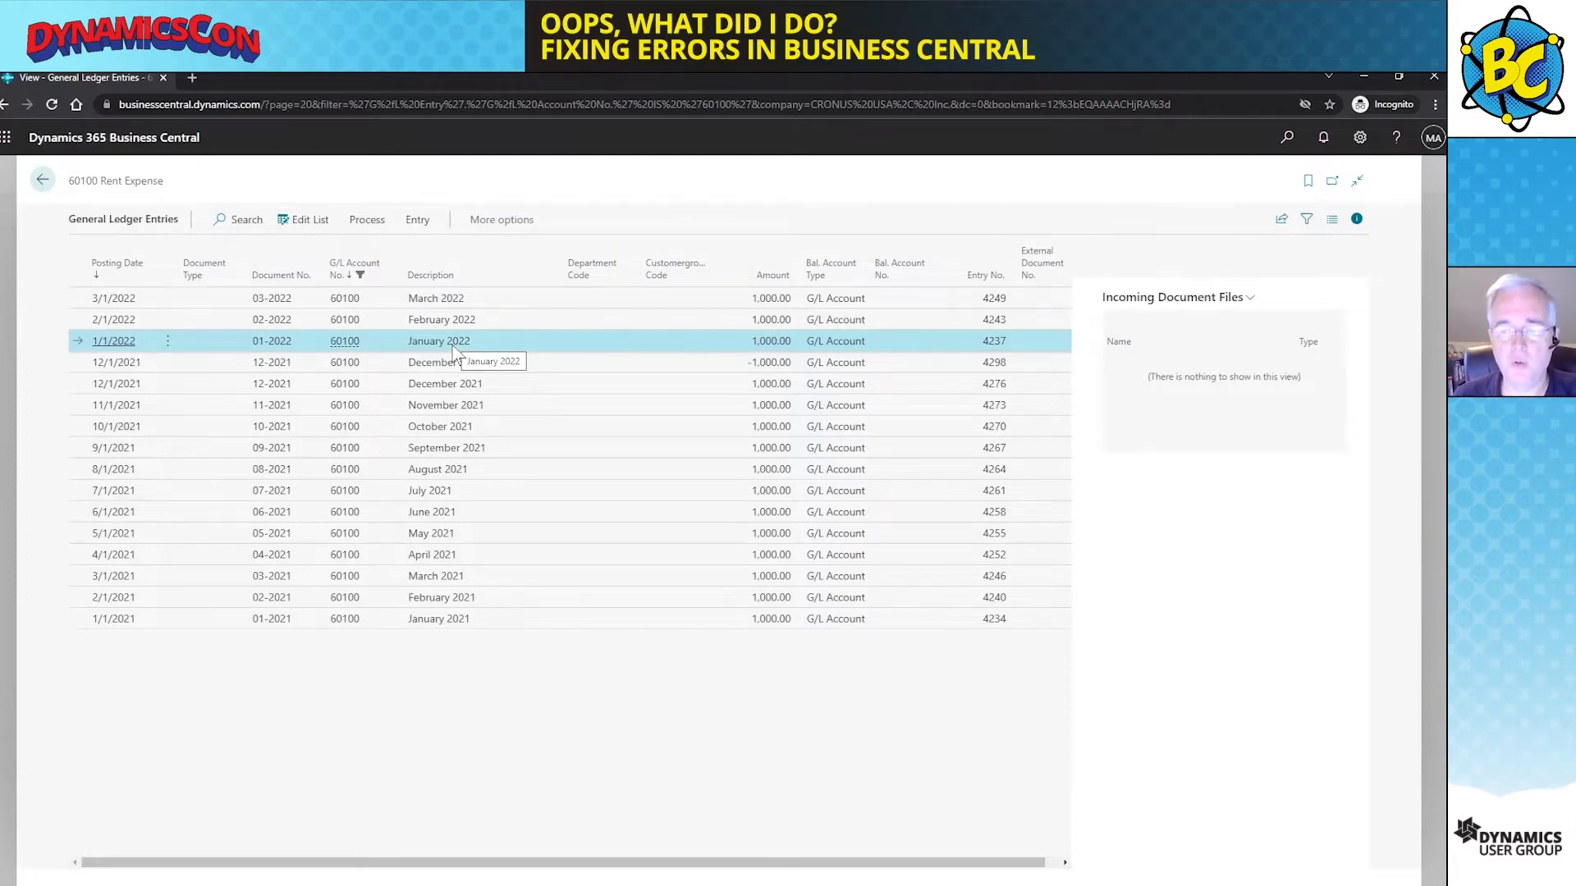
click(367, 222)
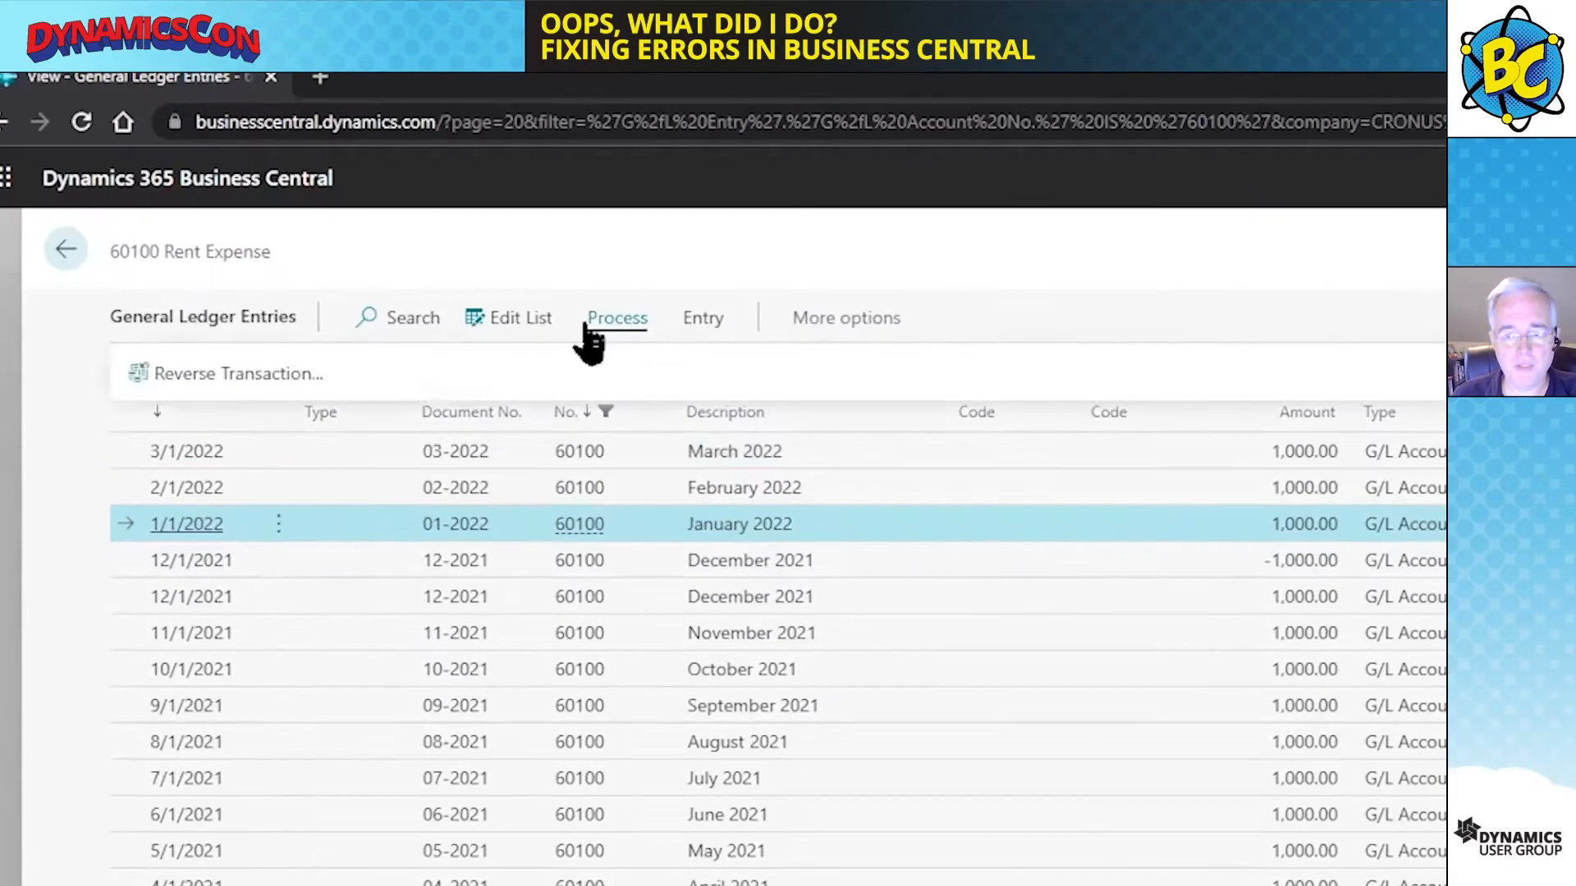
click(200, 364)
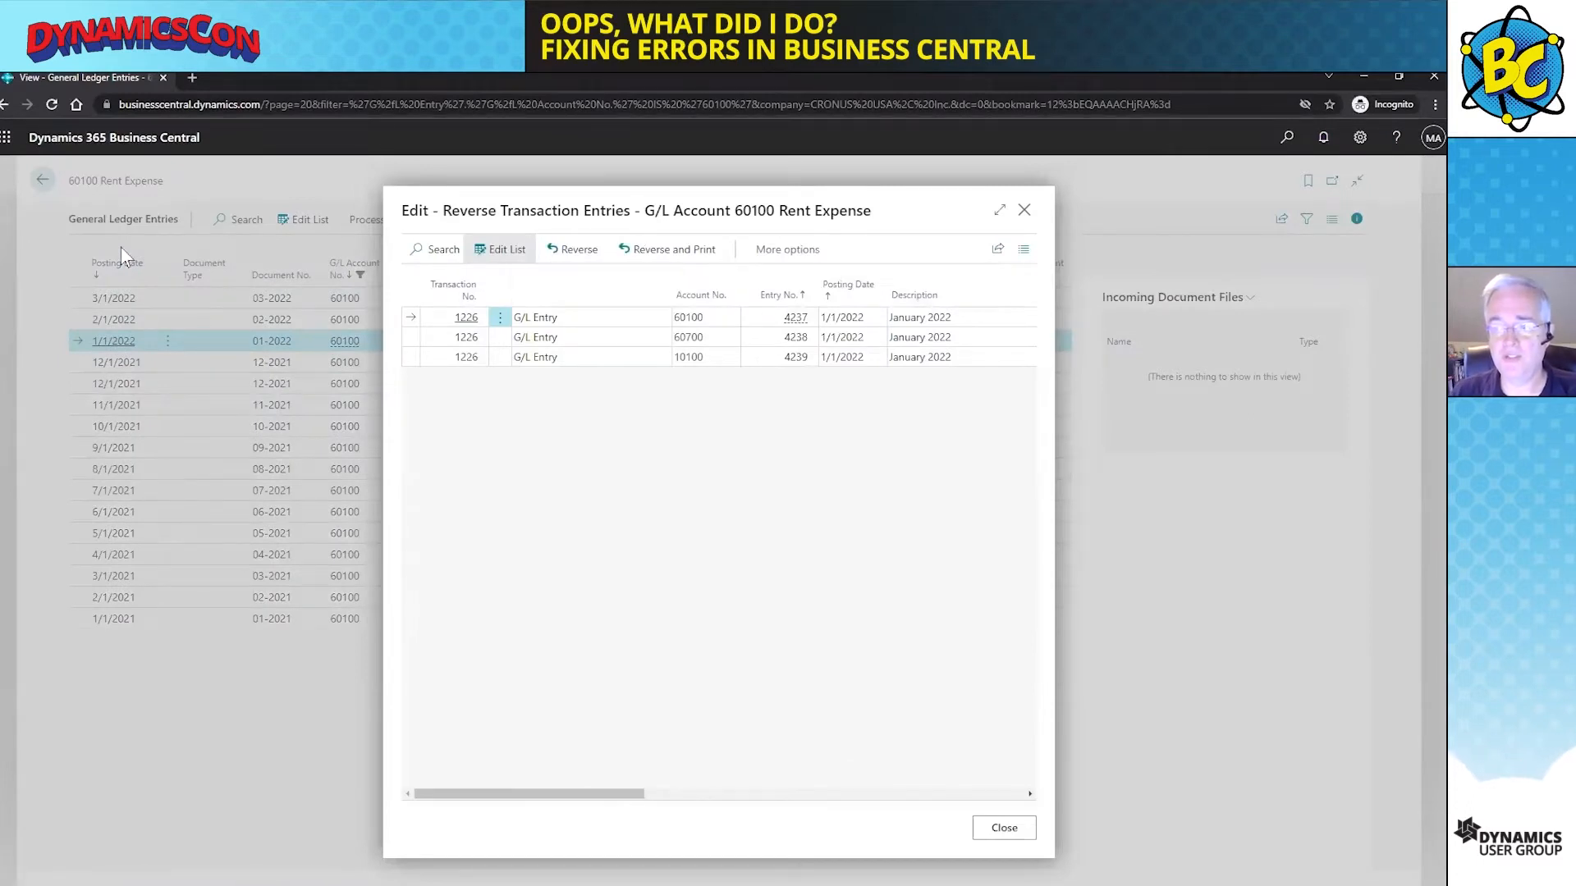
click(1000, 211)
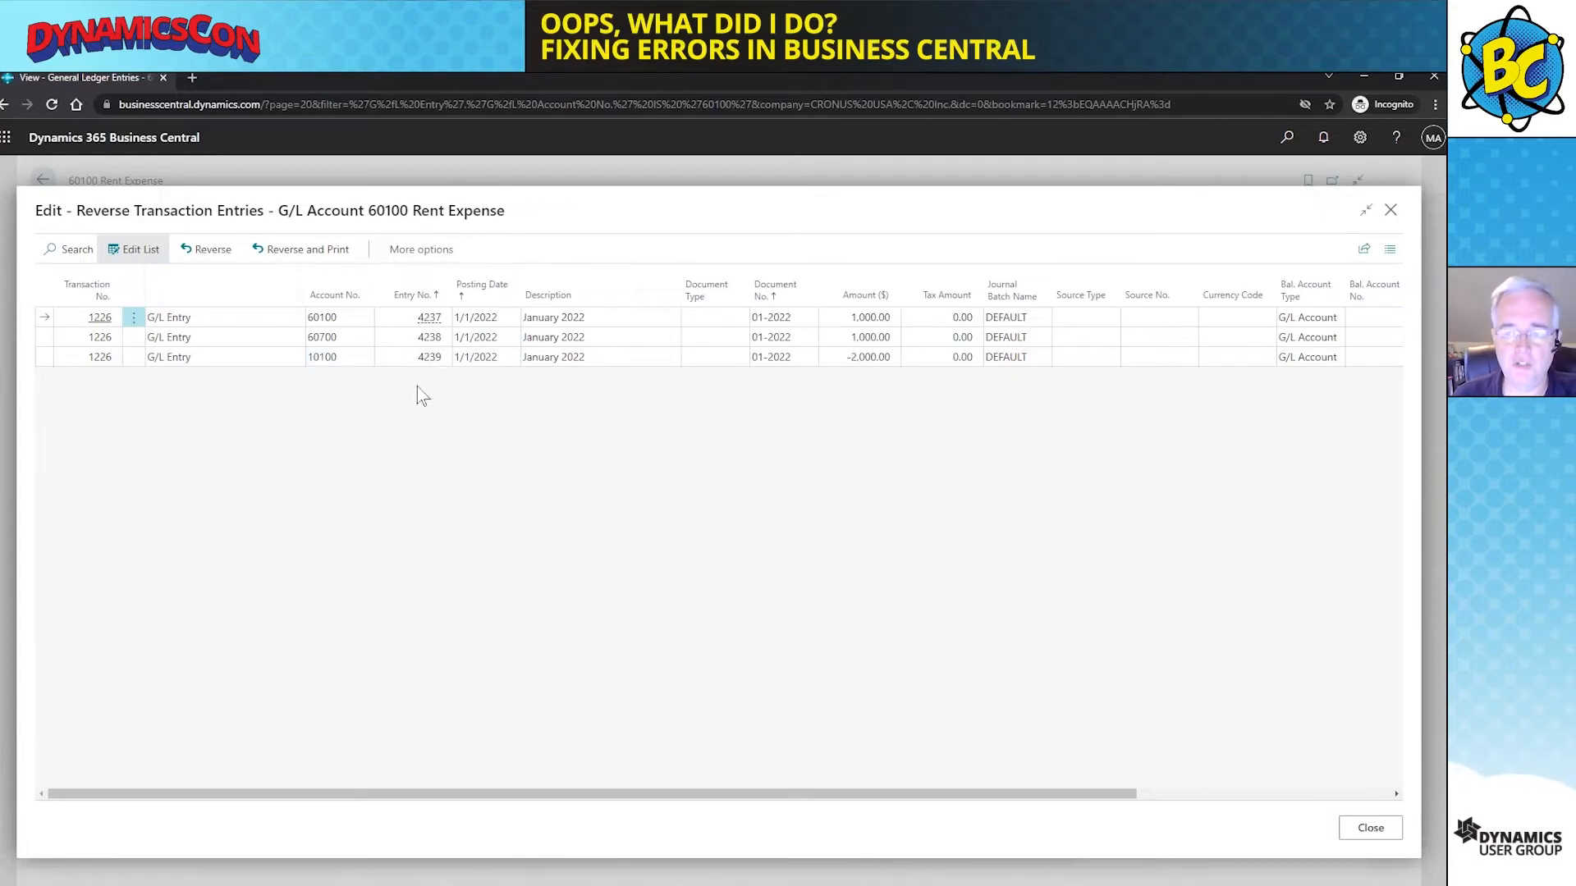
click(213, 251)
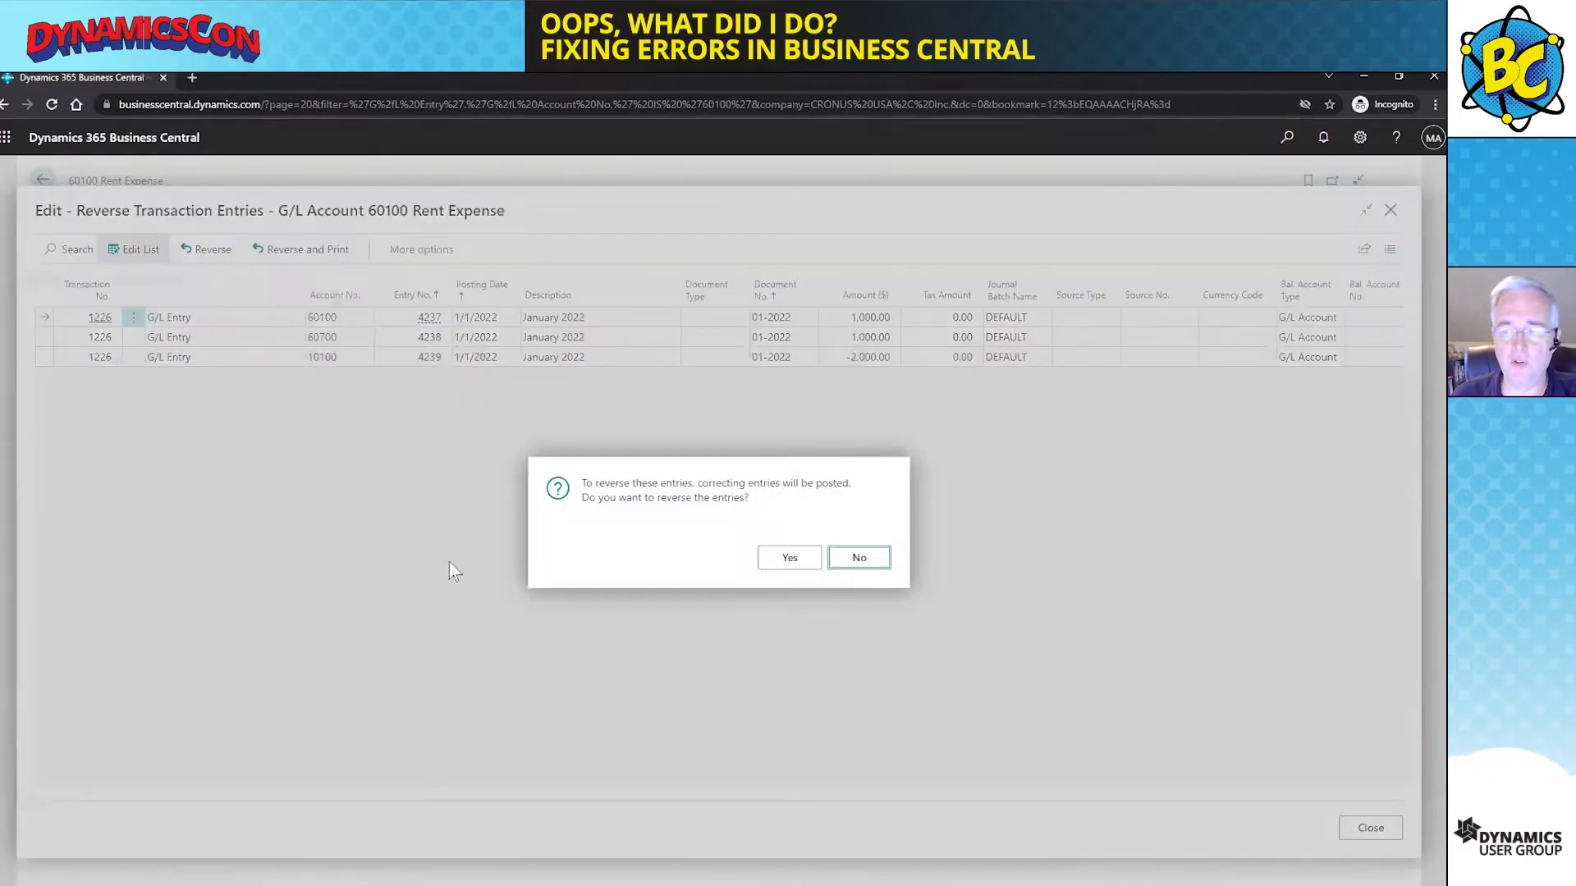
click(781, 559)
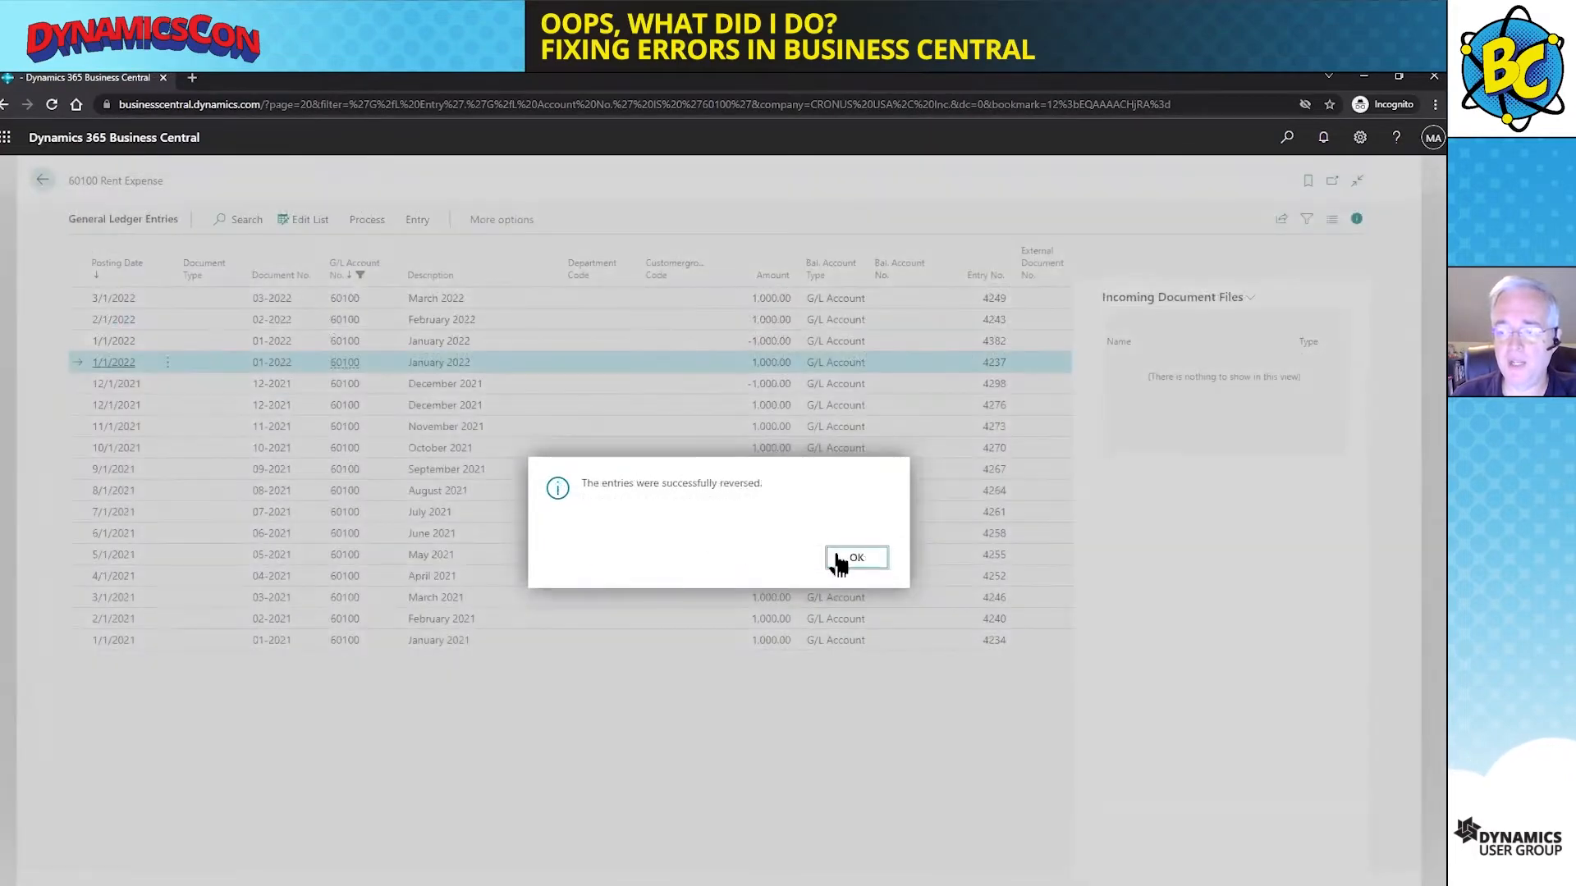
click(856, 562)
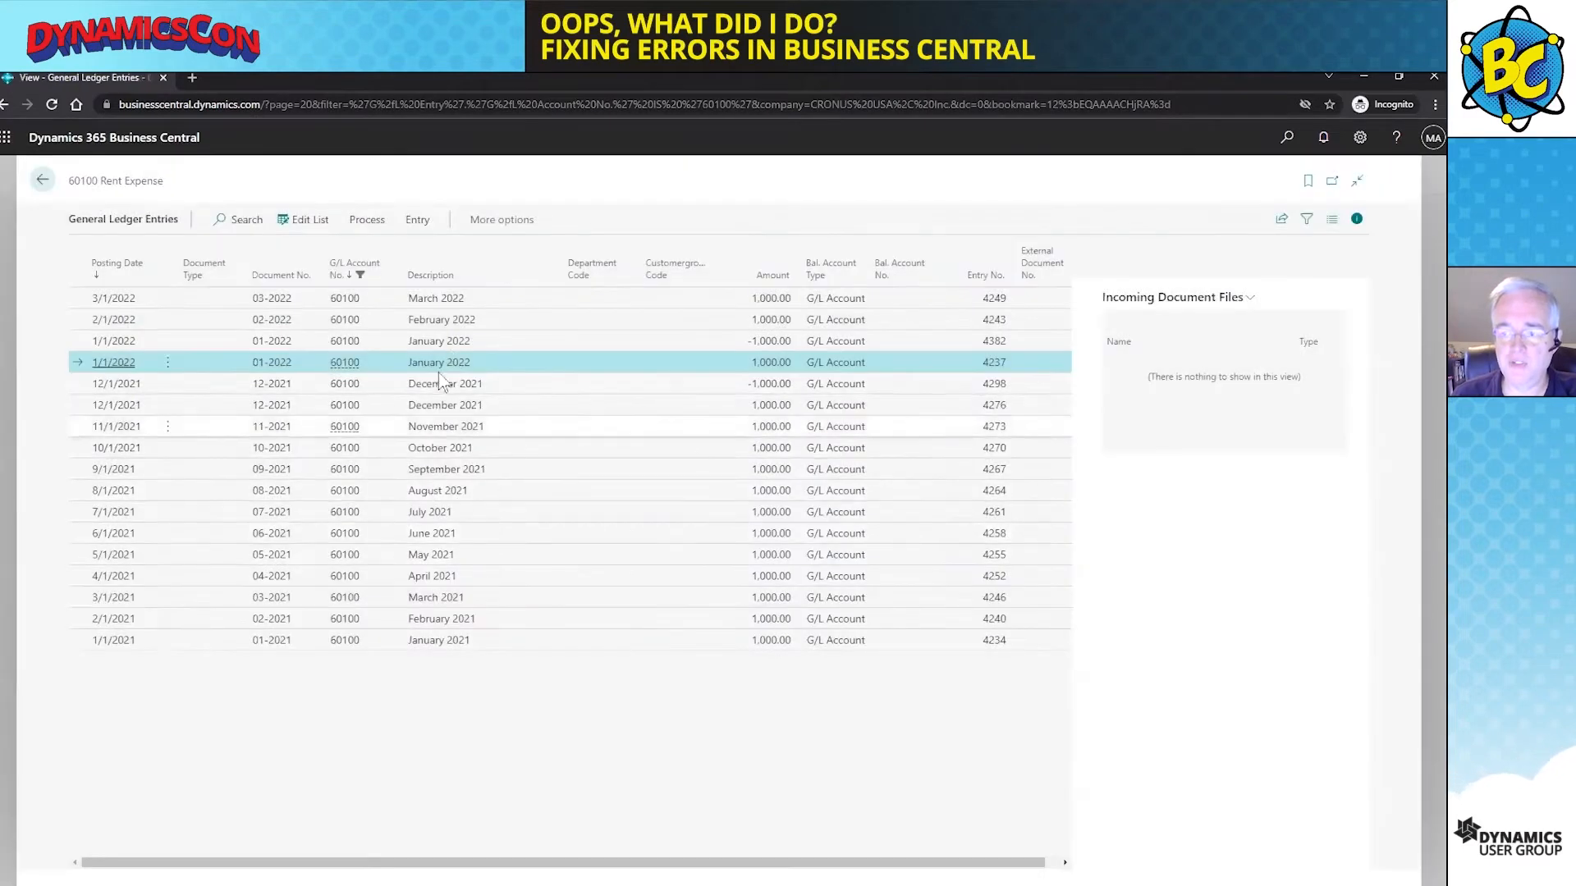
click(443, 345)
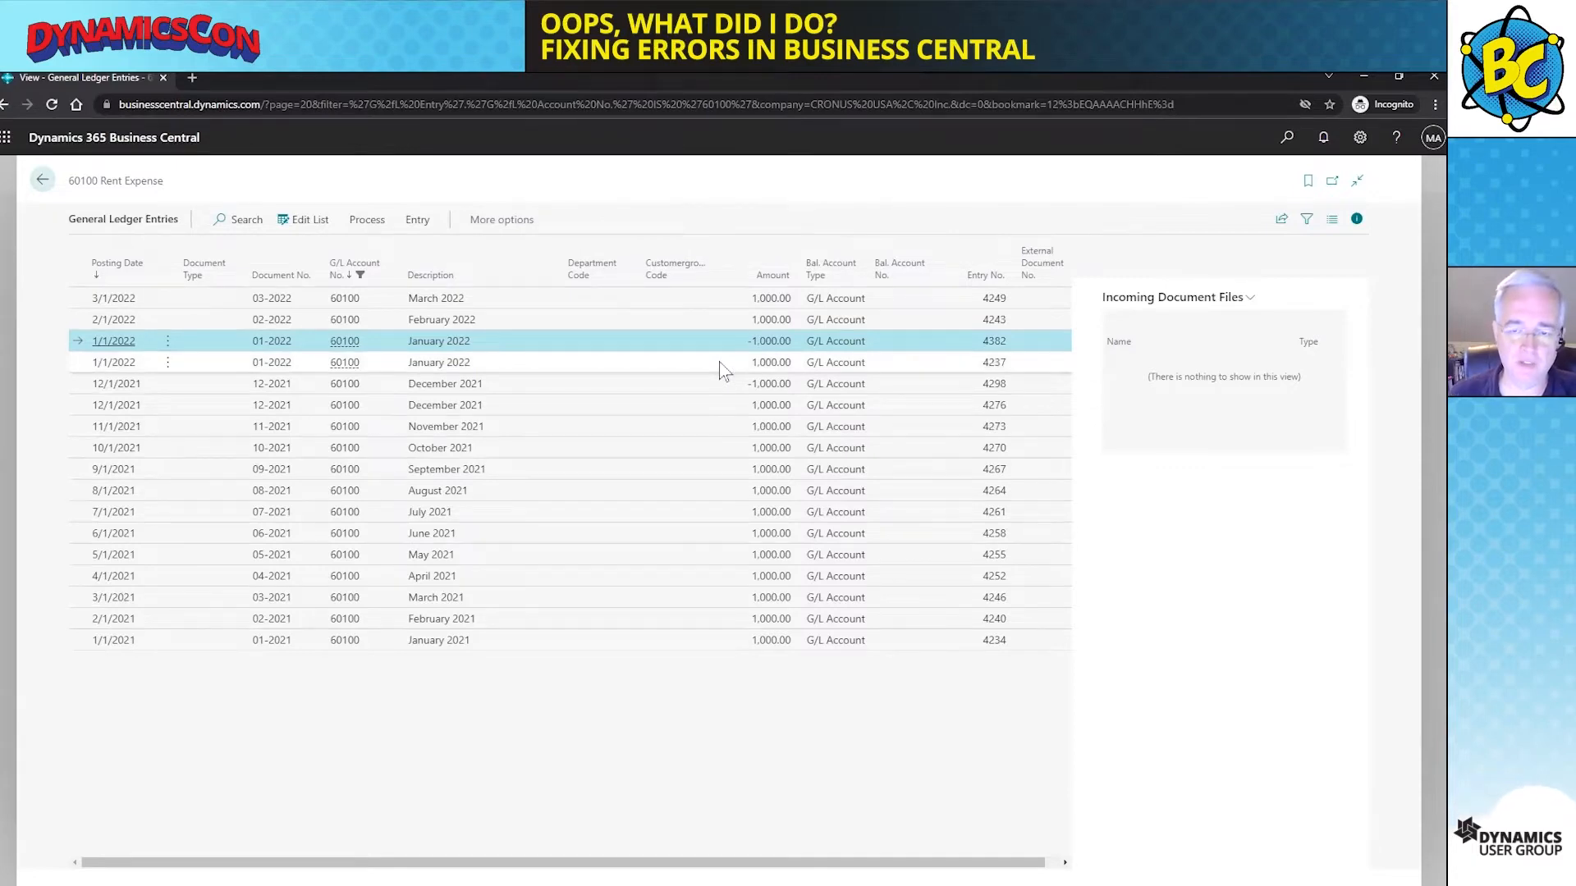
Leave the Rent Expense entries, search for "G/L register" and open the G/L Registers list
click(38, 185)
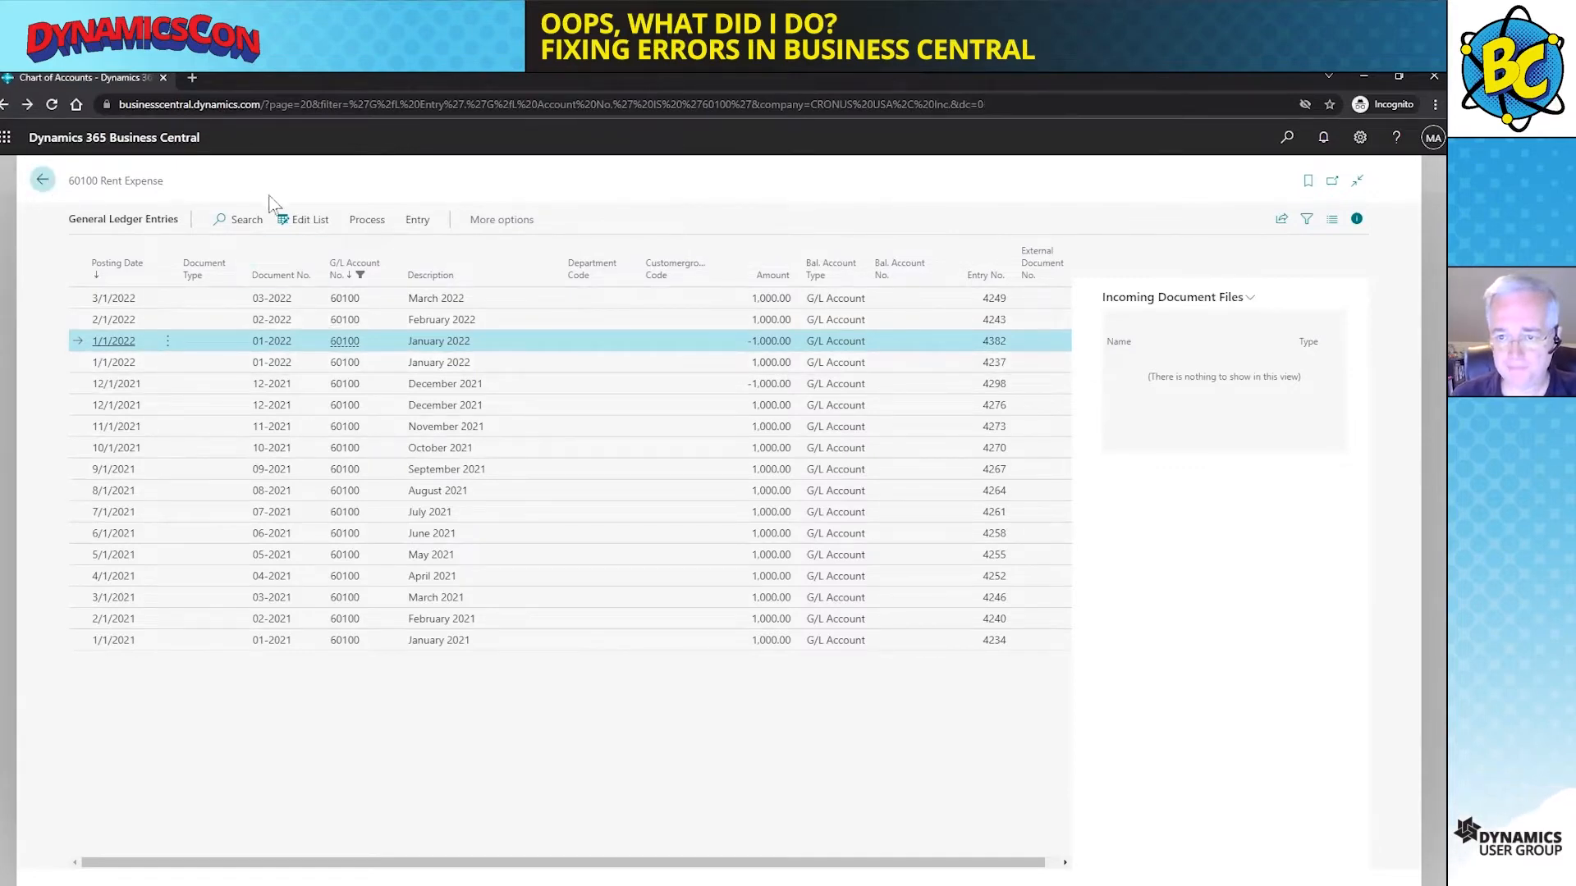
click(1287, 140)
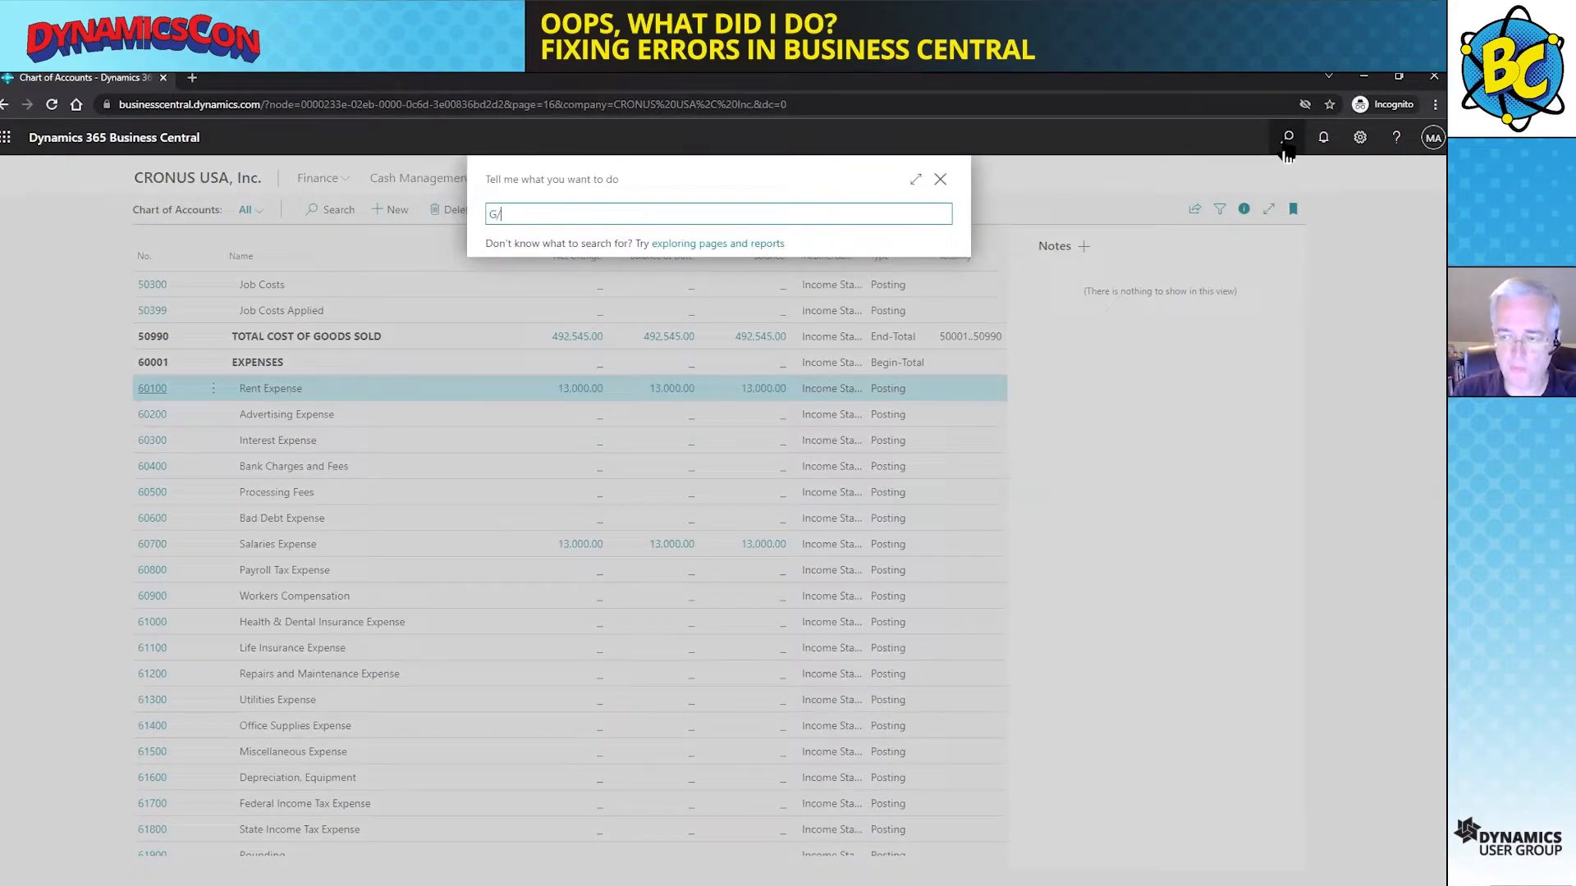
text(G/L register)
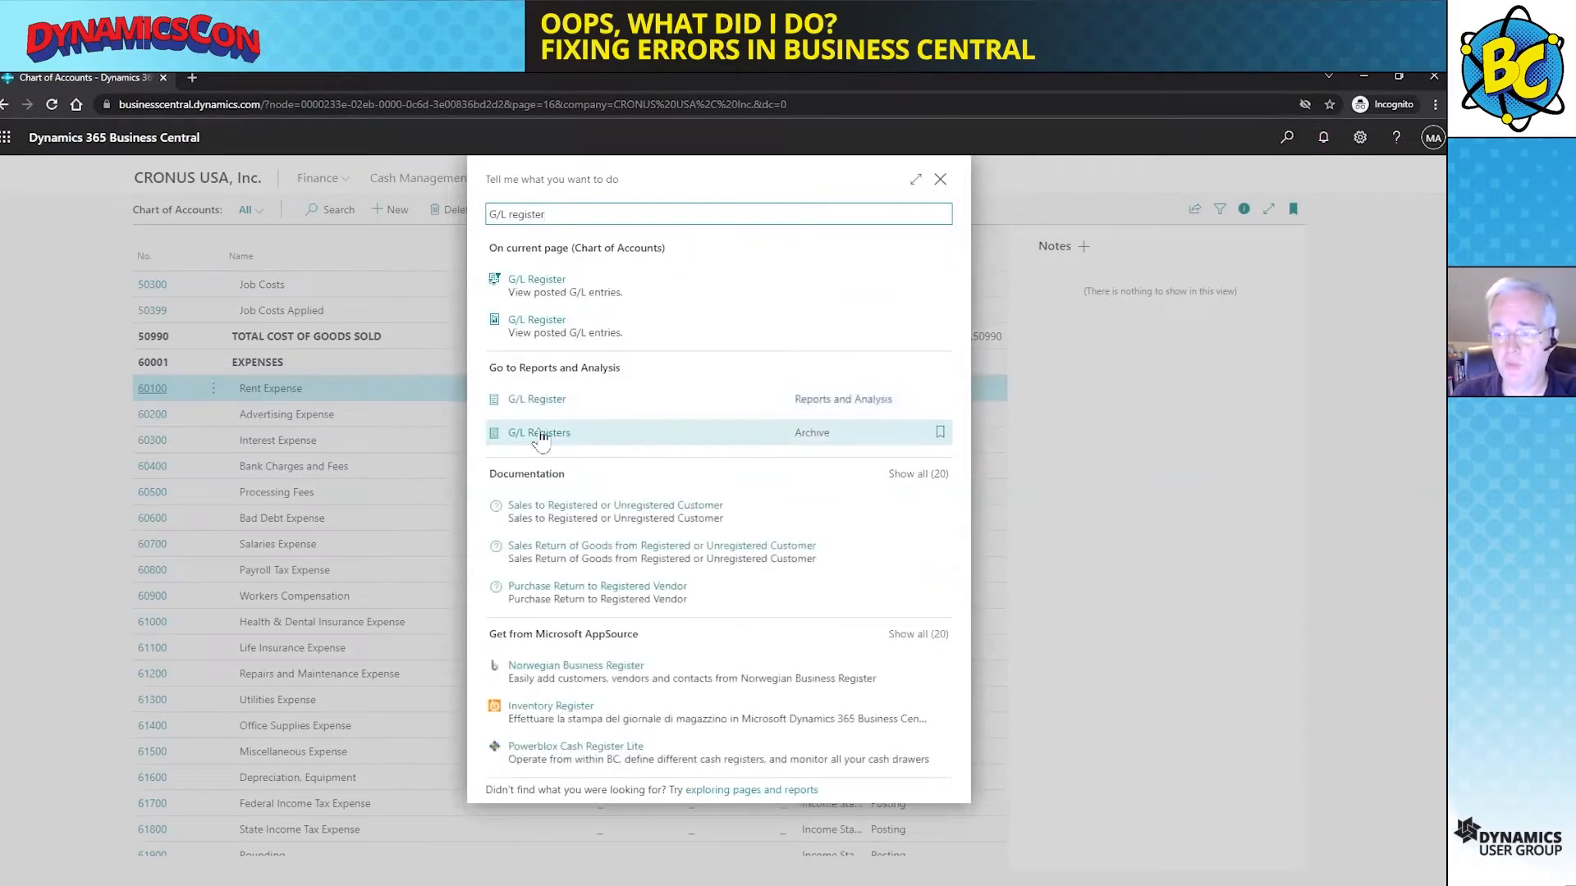
click(541, 435)
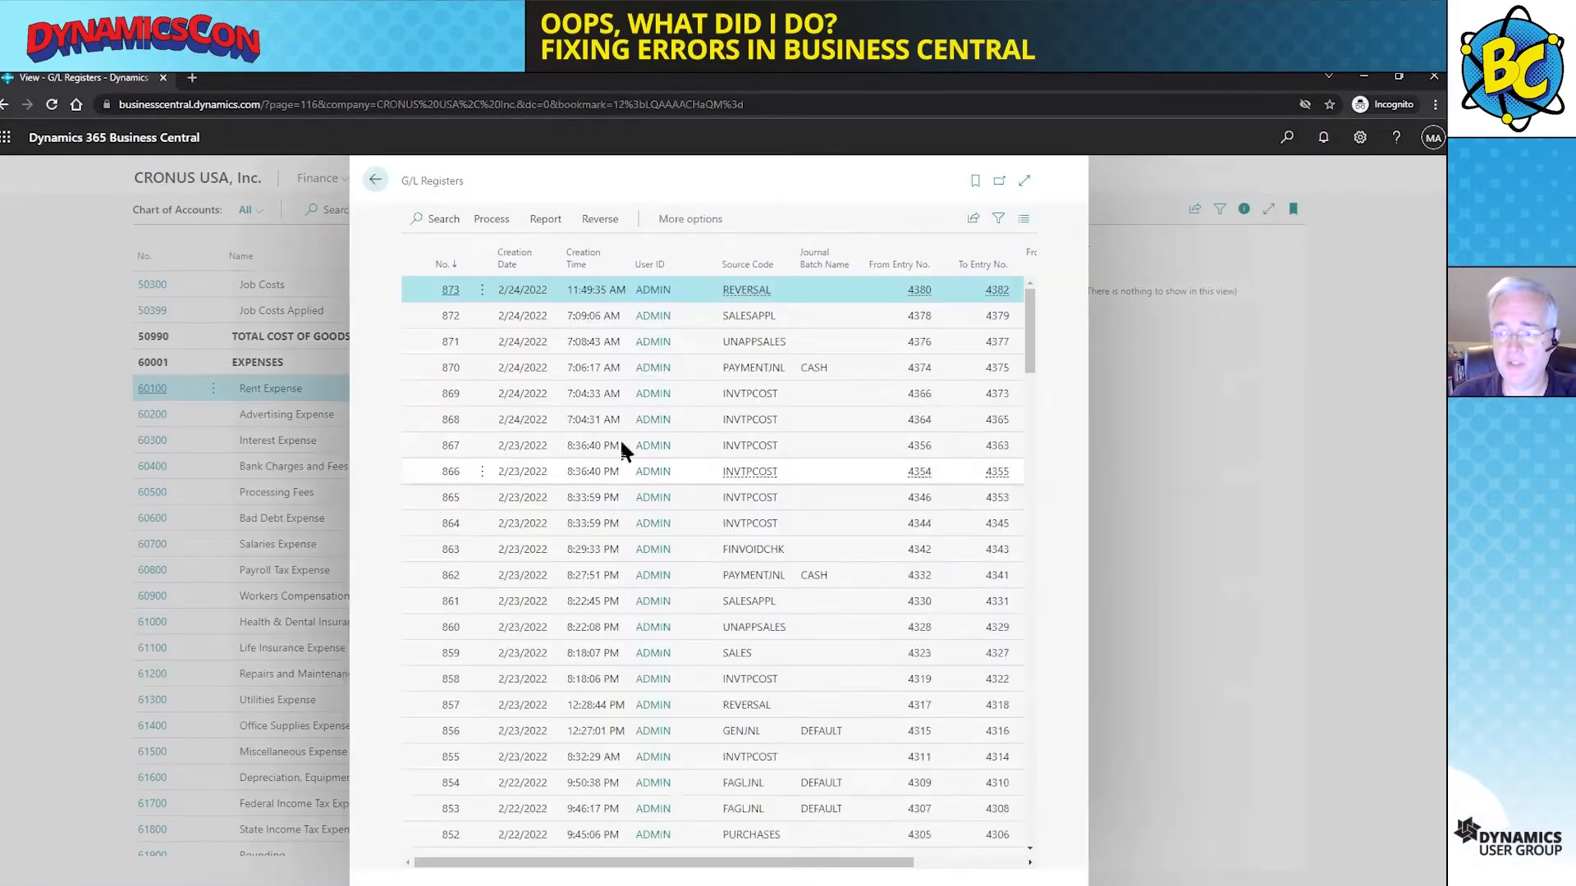
Review the source codes in the registers and check the reversal options for SALES register 859 and GENJNL register 856
scroll(620, 412, down, 2)
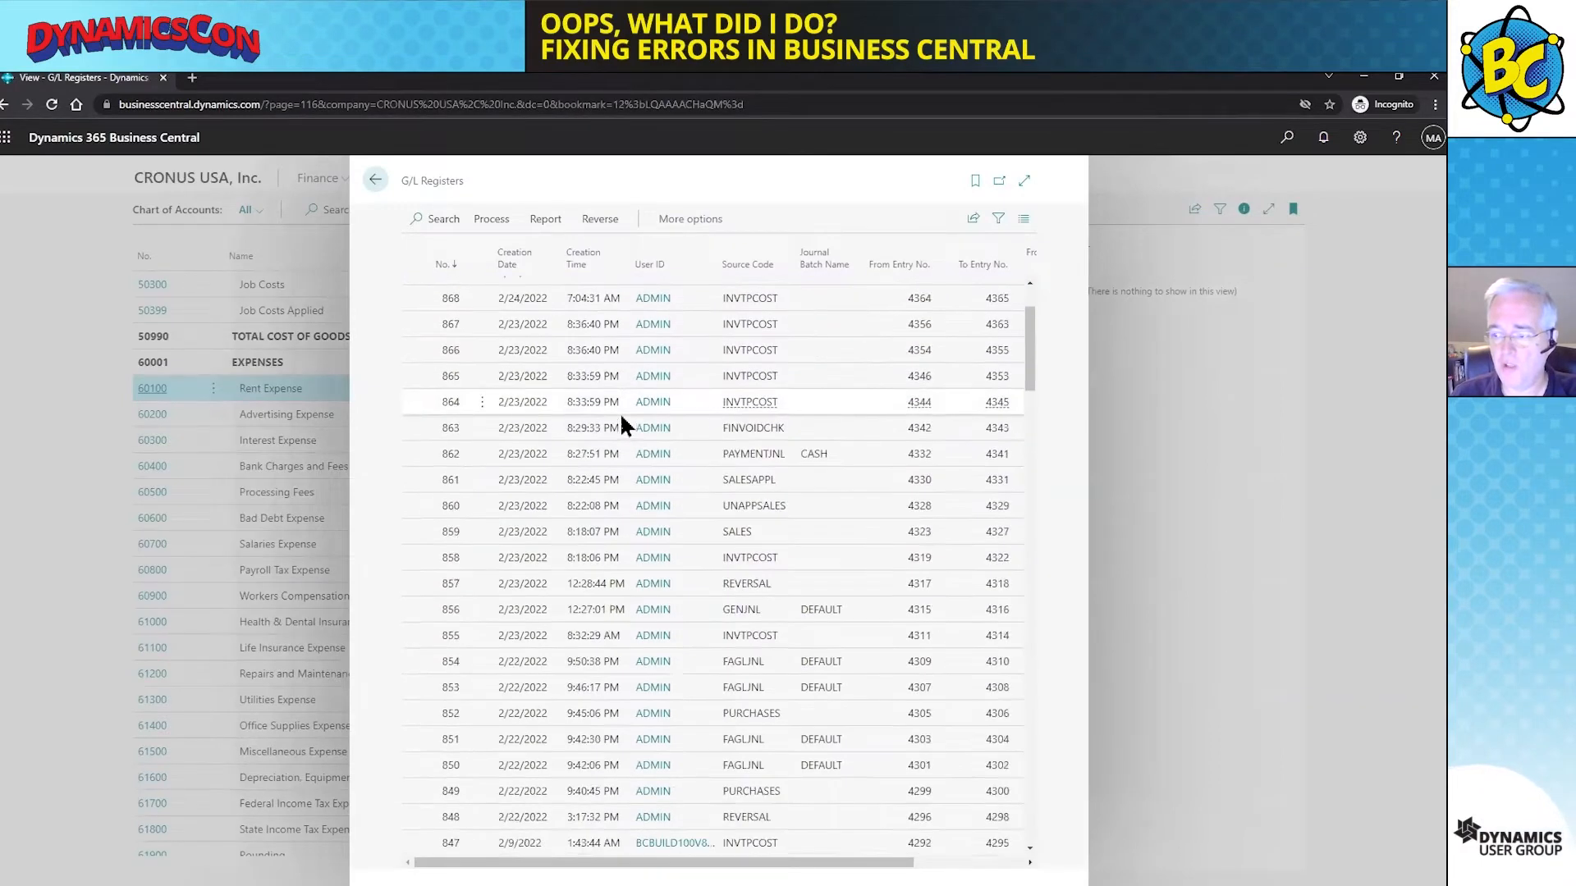
scroll(620, 413, up, 2)
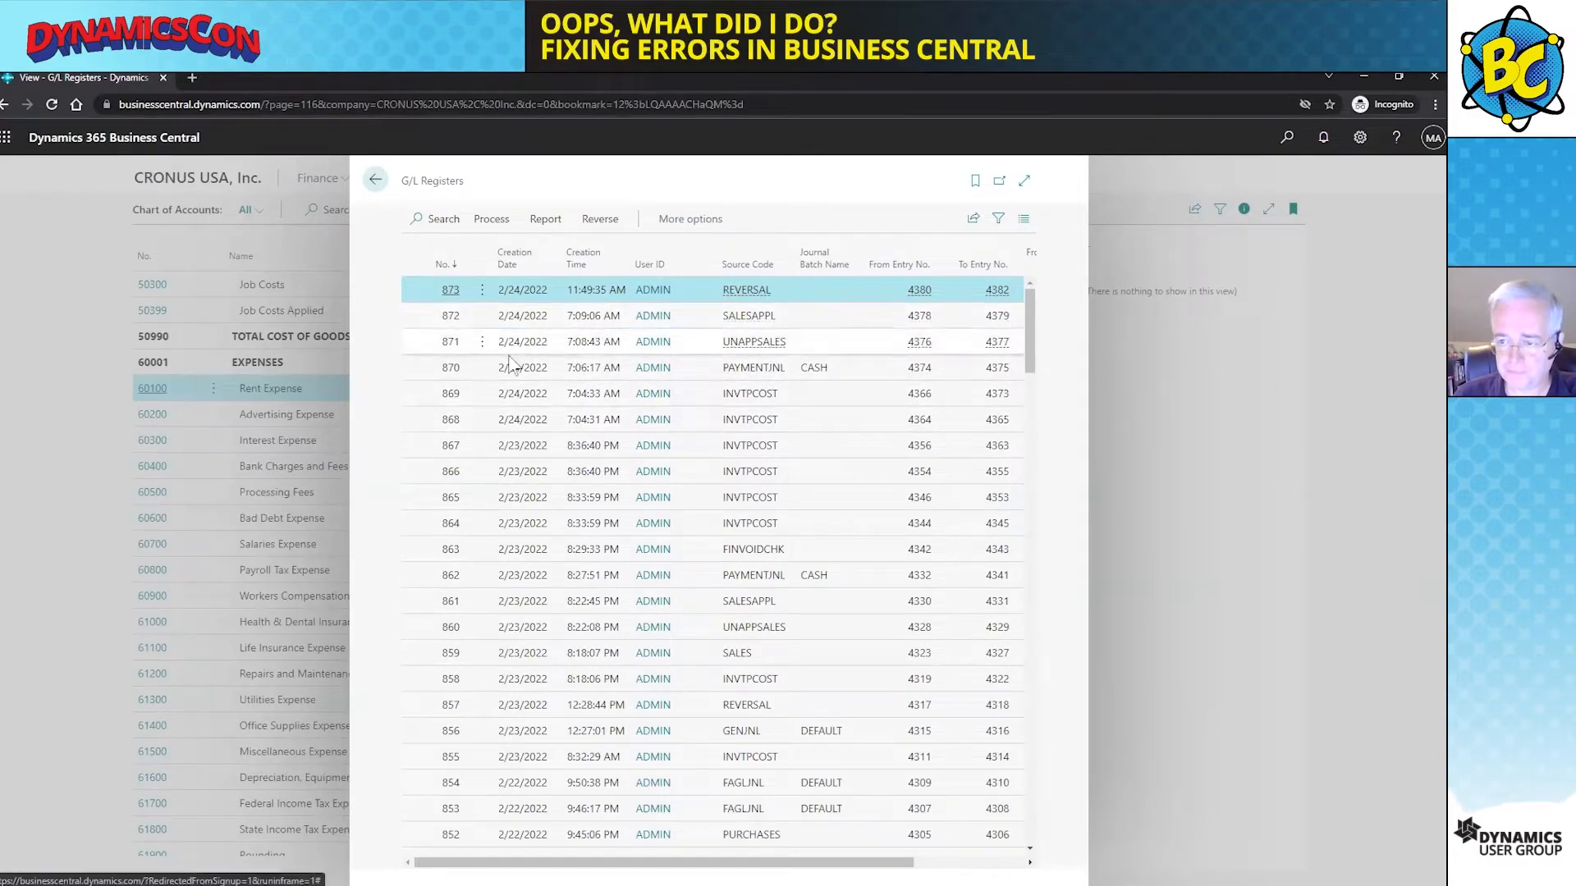
scroll(694, 447, down, 1)
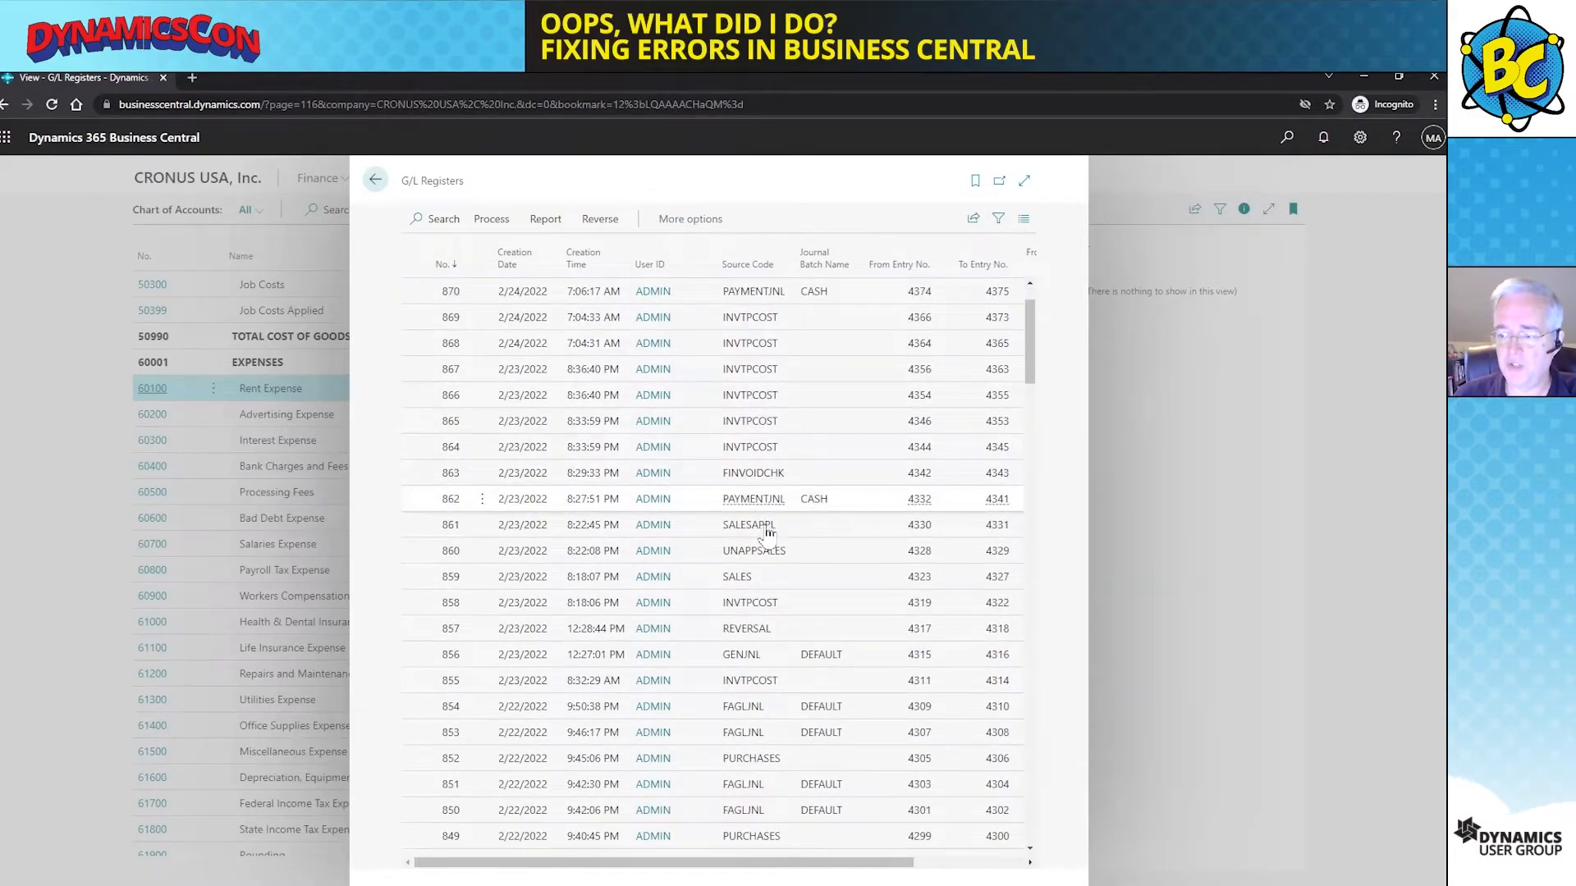
scroll(759, 567, down, 1)
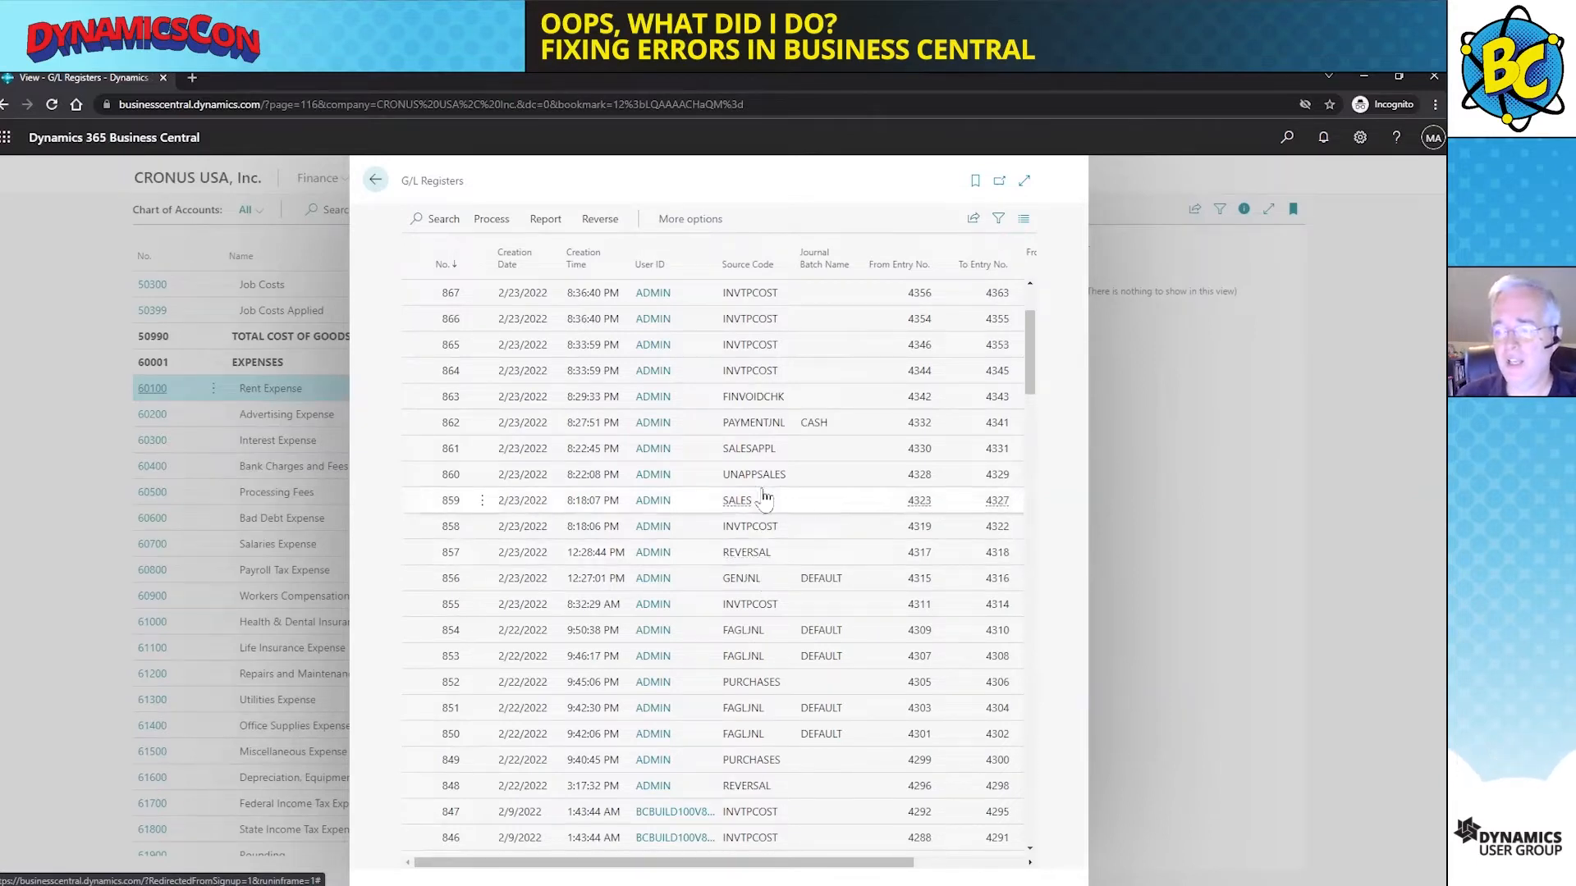
click(696, 501)
click(596, 227)
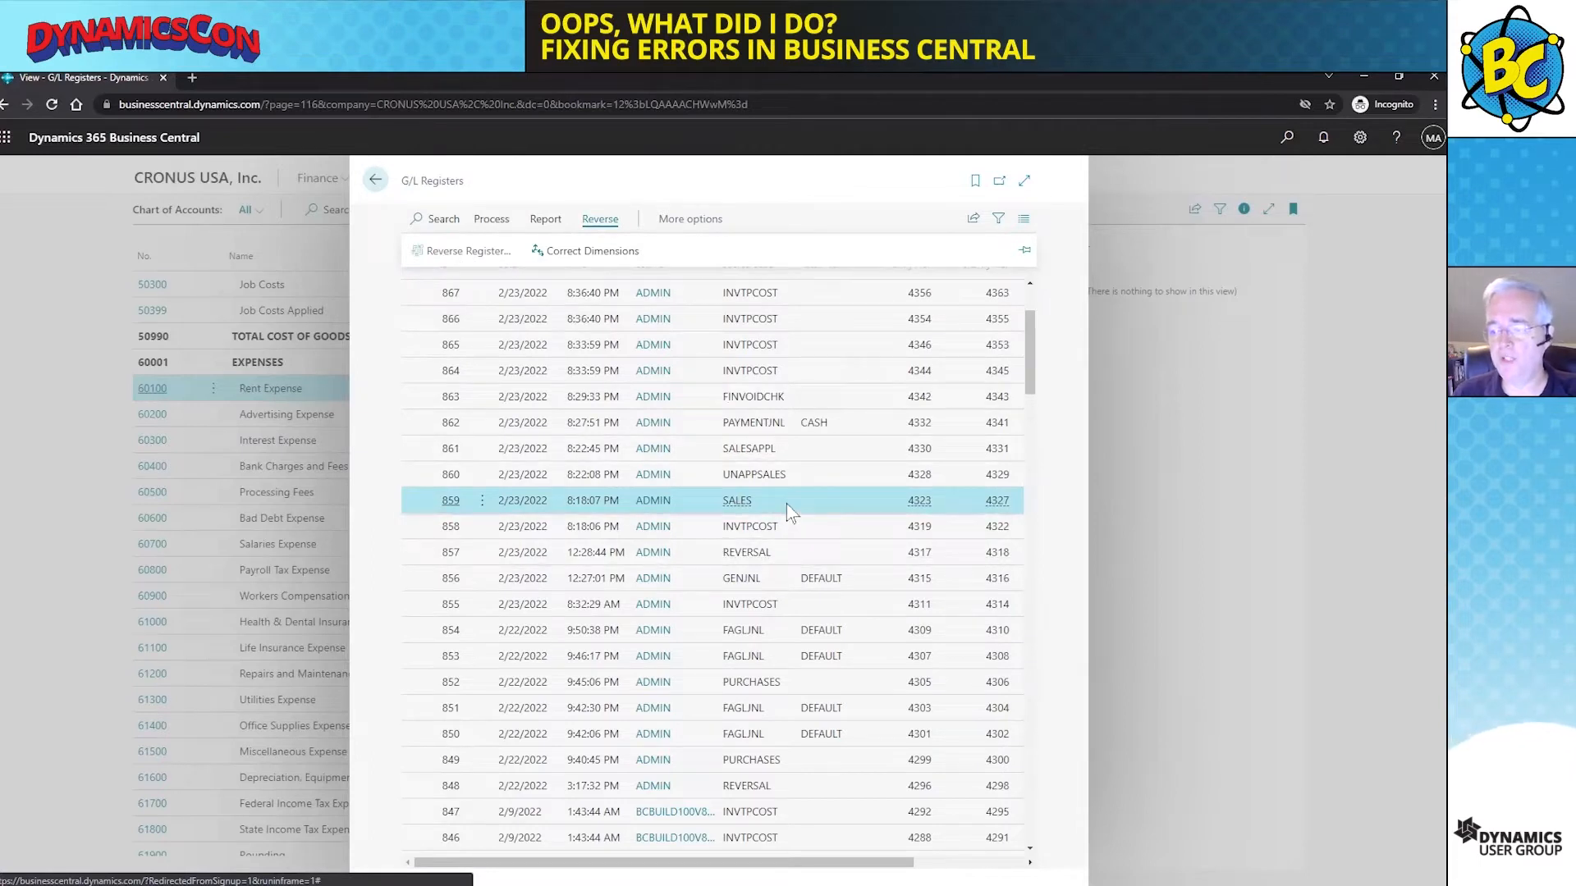
click(747, 586)
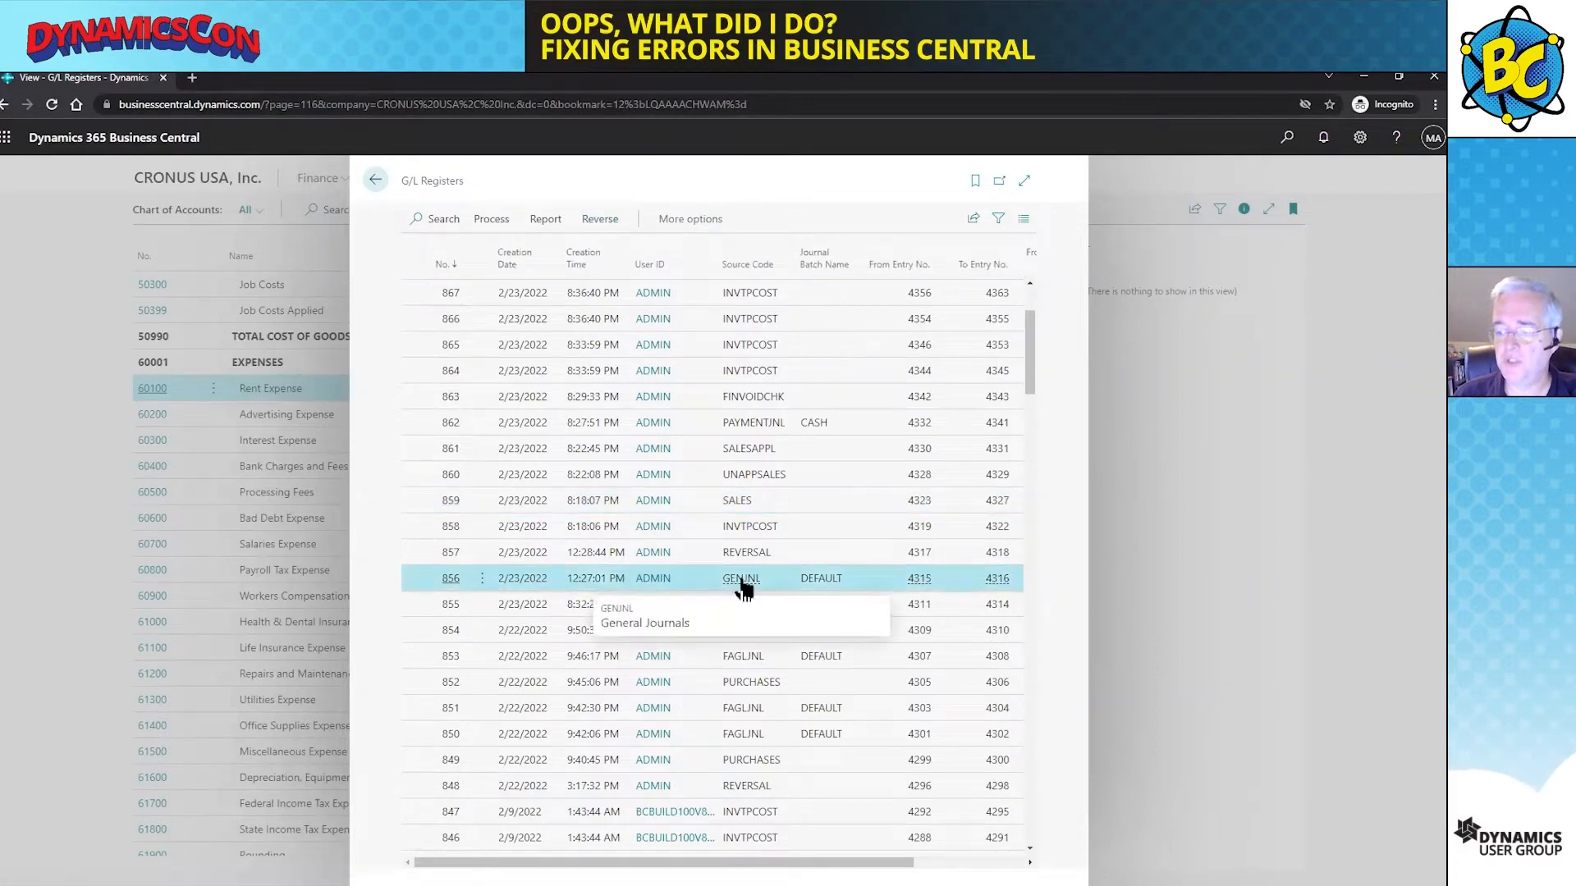
click(600, 220)
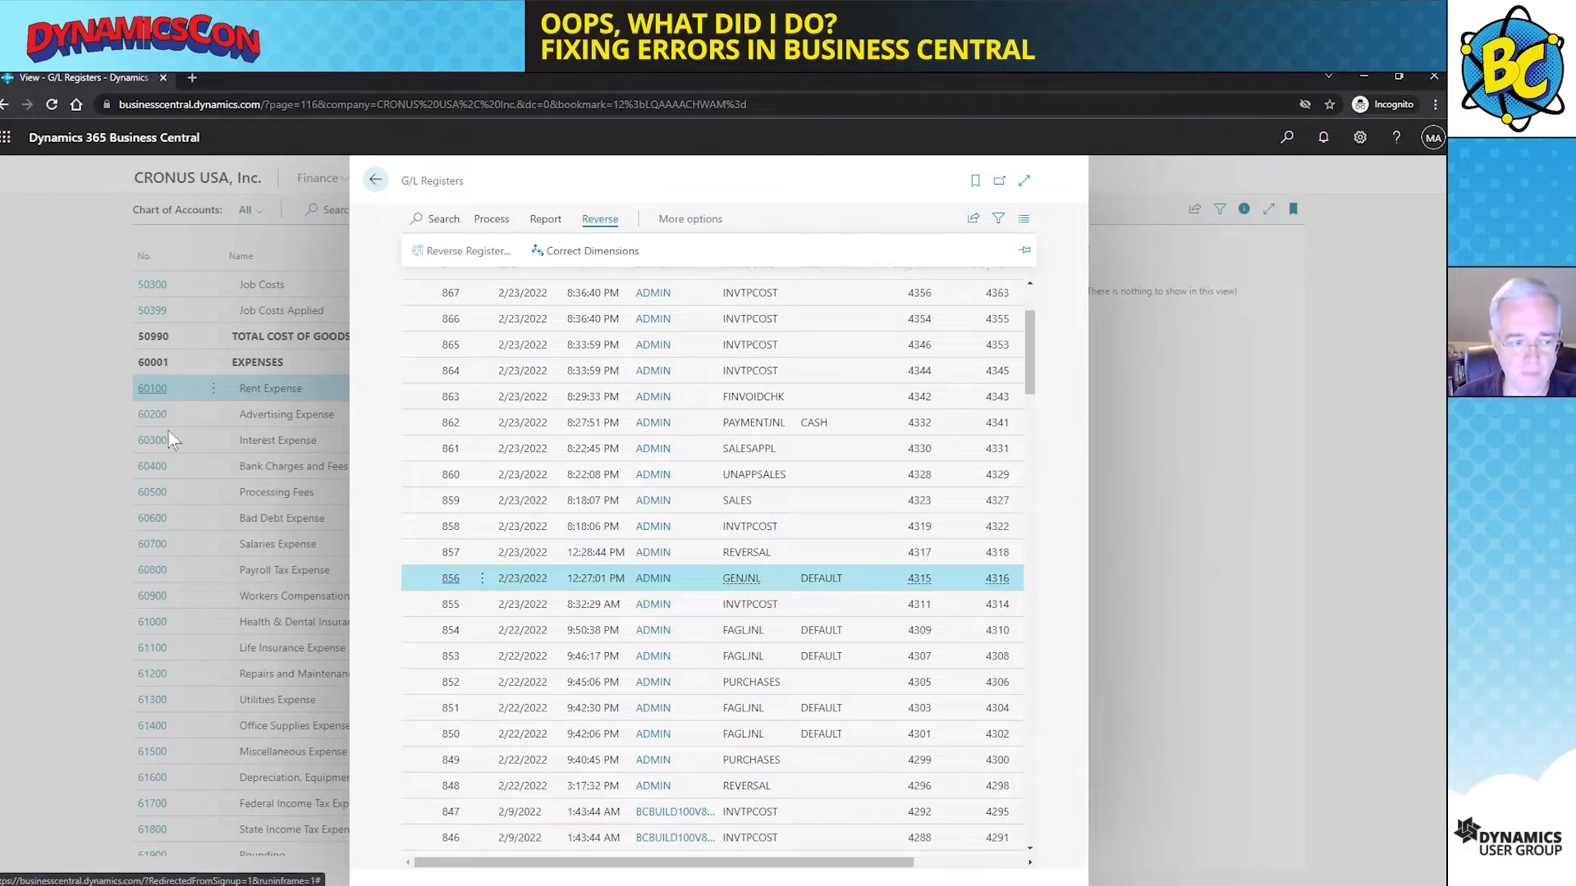
Return to the Chart of Accounts and open the ledger entries behind the net change of Income, Product Sales
click(376, 181)
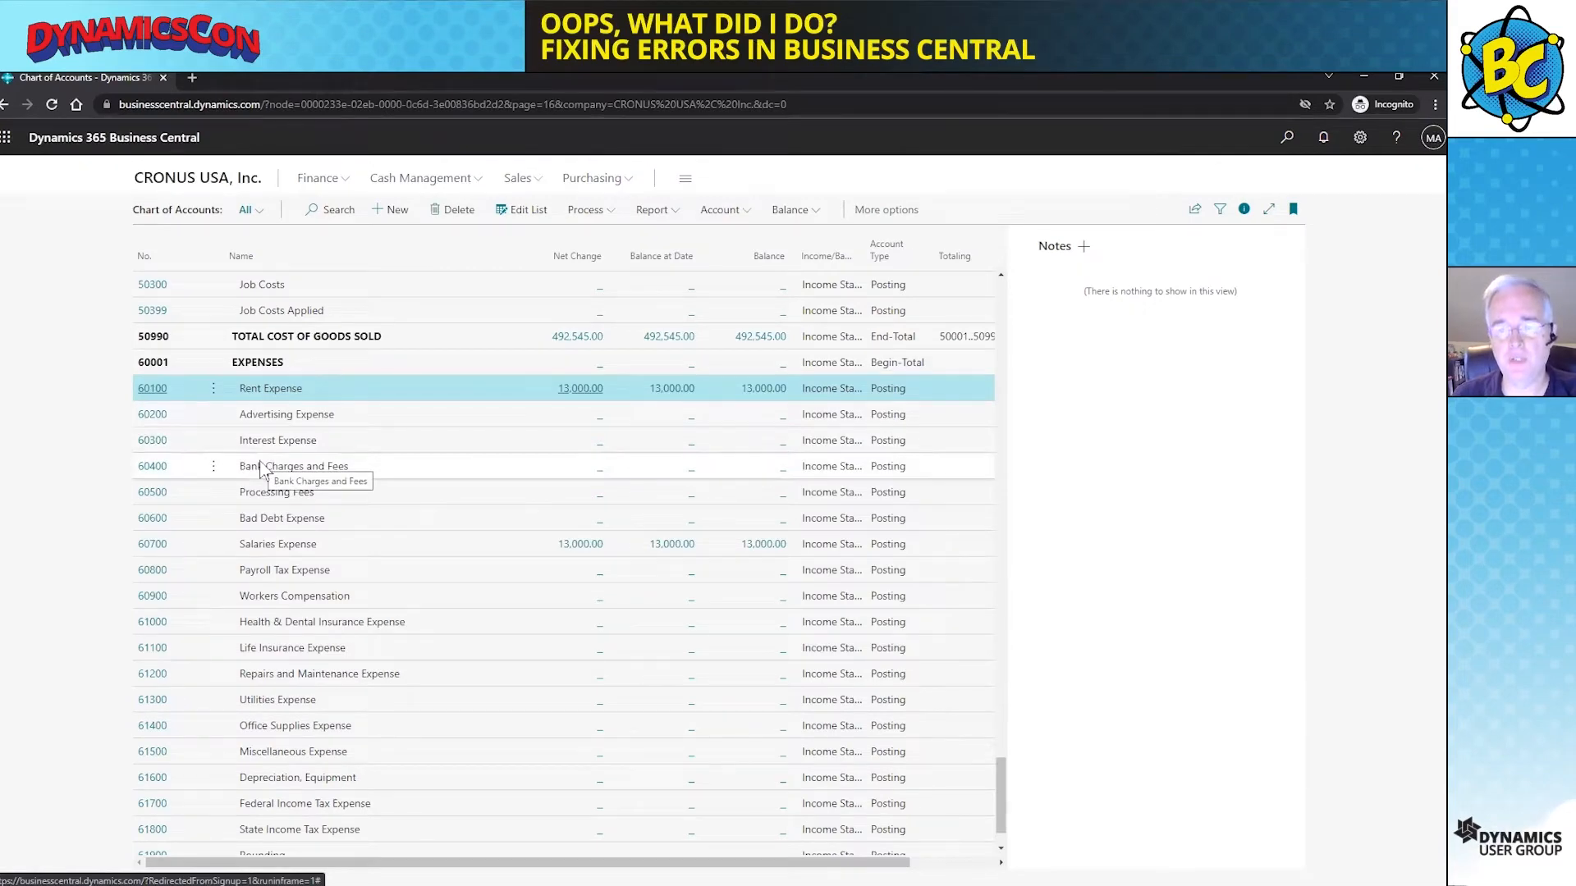
scroll(282, 510, up, 4)
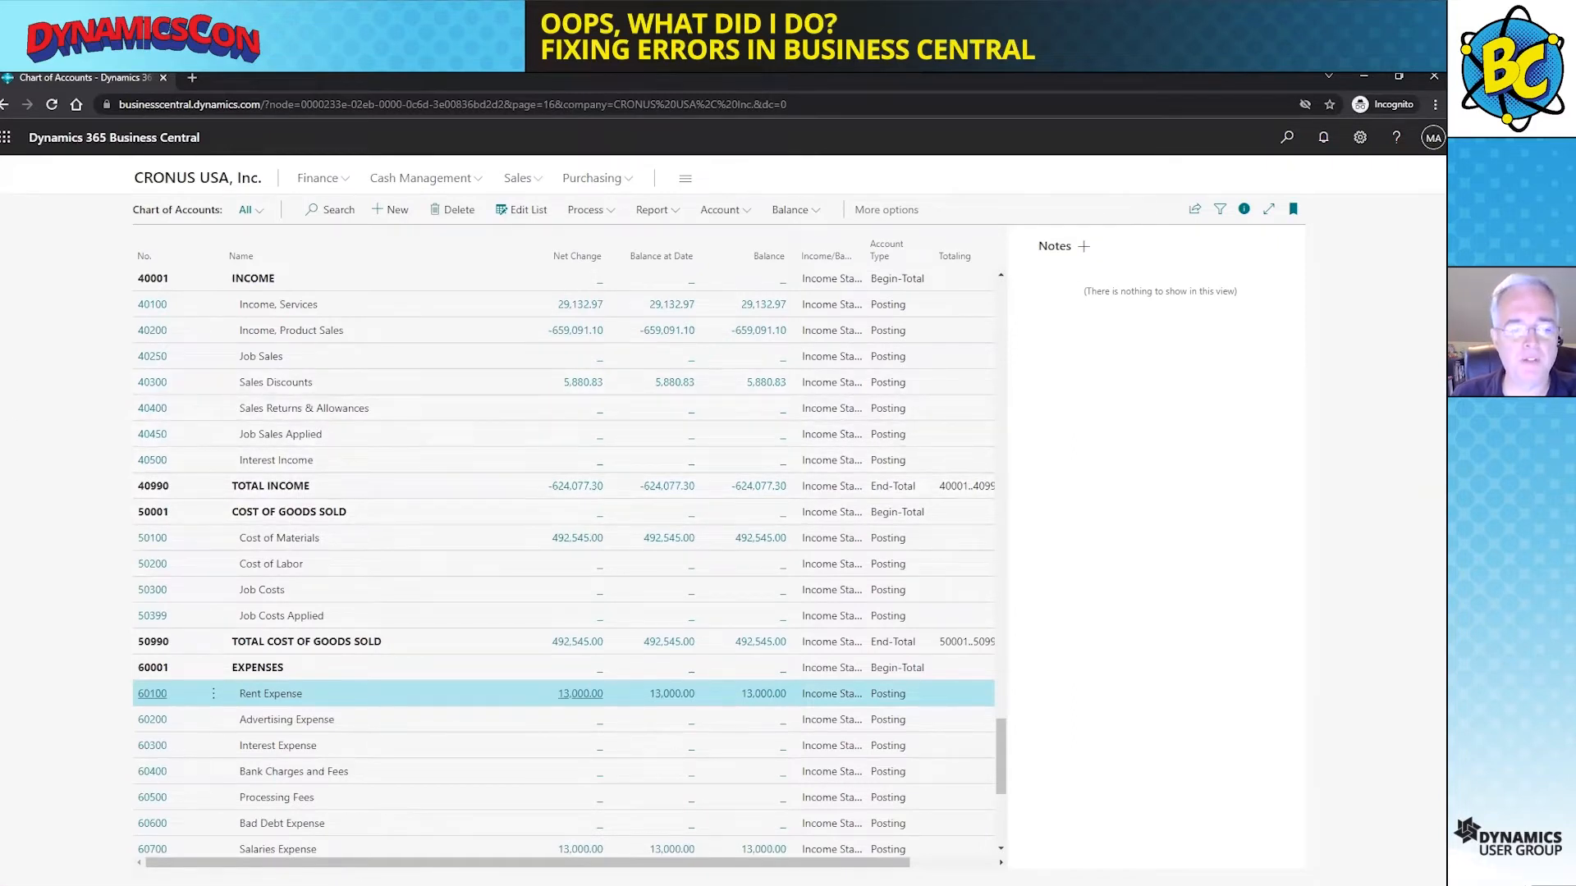
click(576, 331)
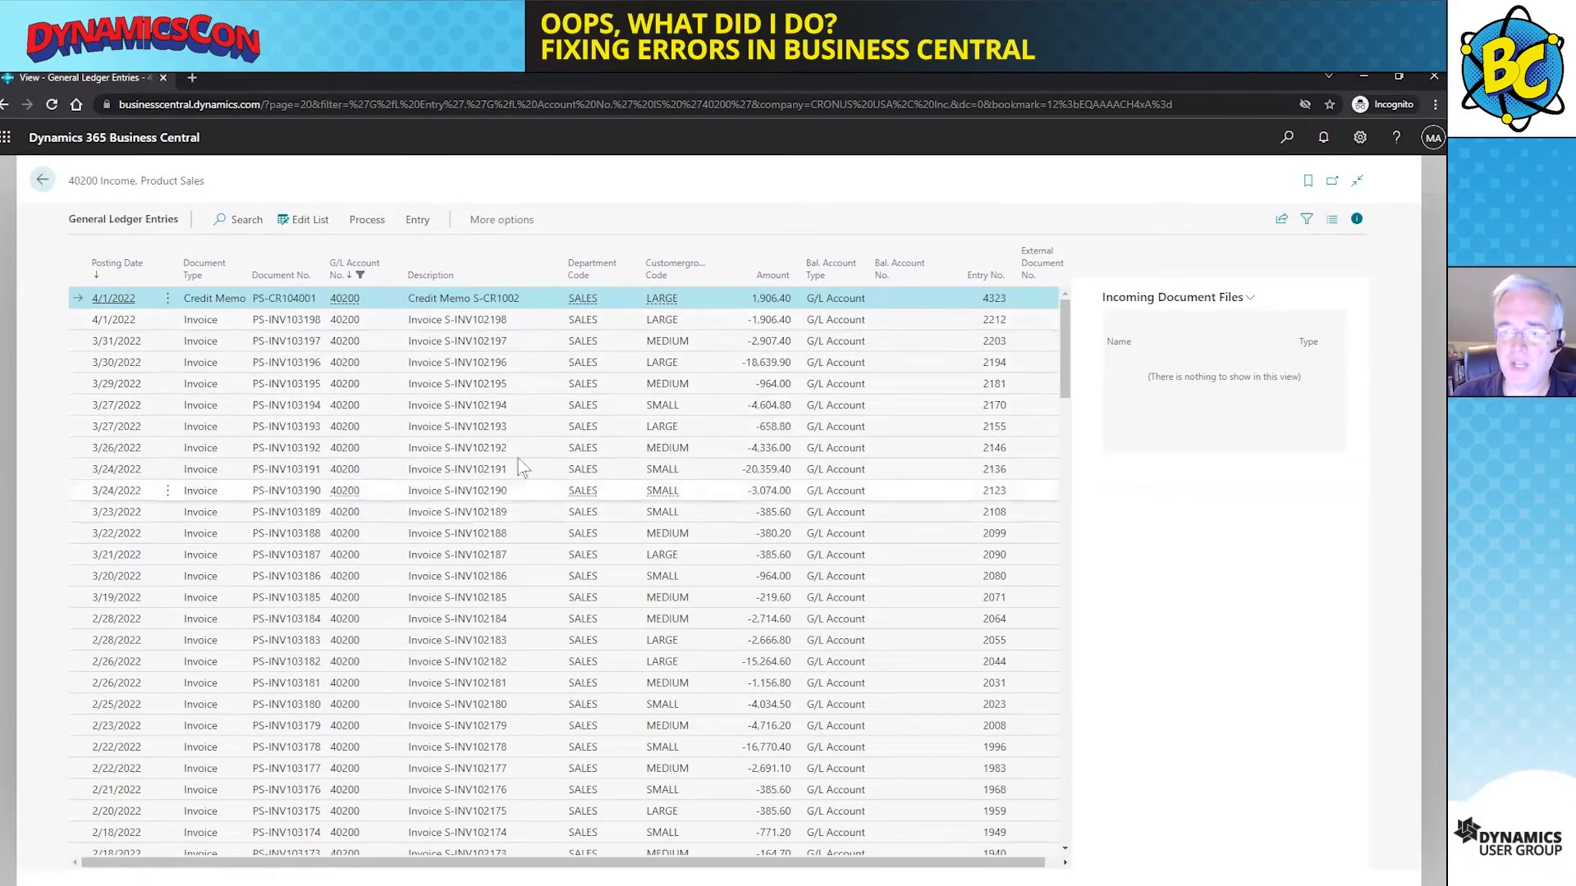
Create a dimension correction for the 4/1/2022 invoice entry, changing its CUSTOMERGROUP dimension value to MEDIUM
click(491, 325)
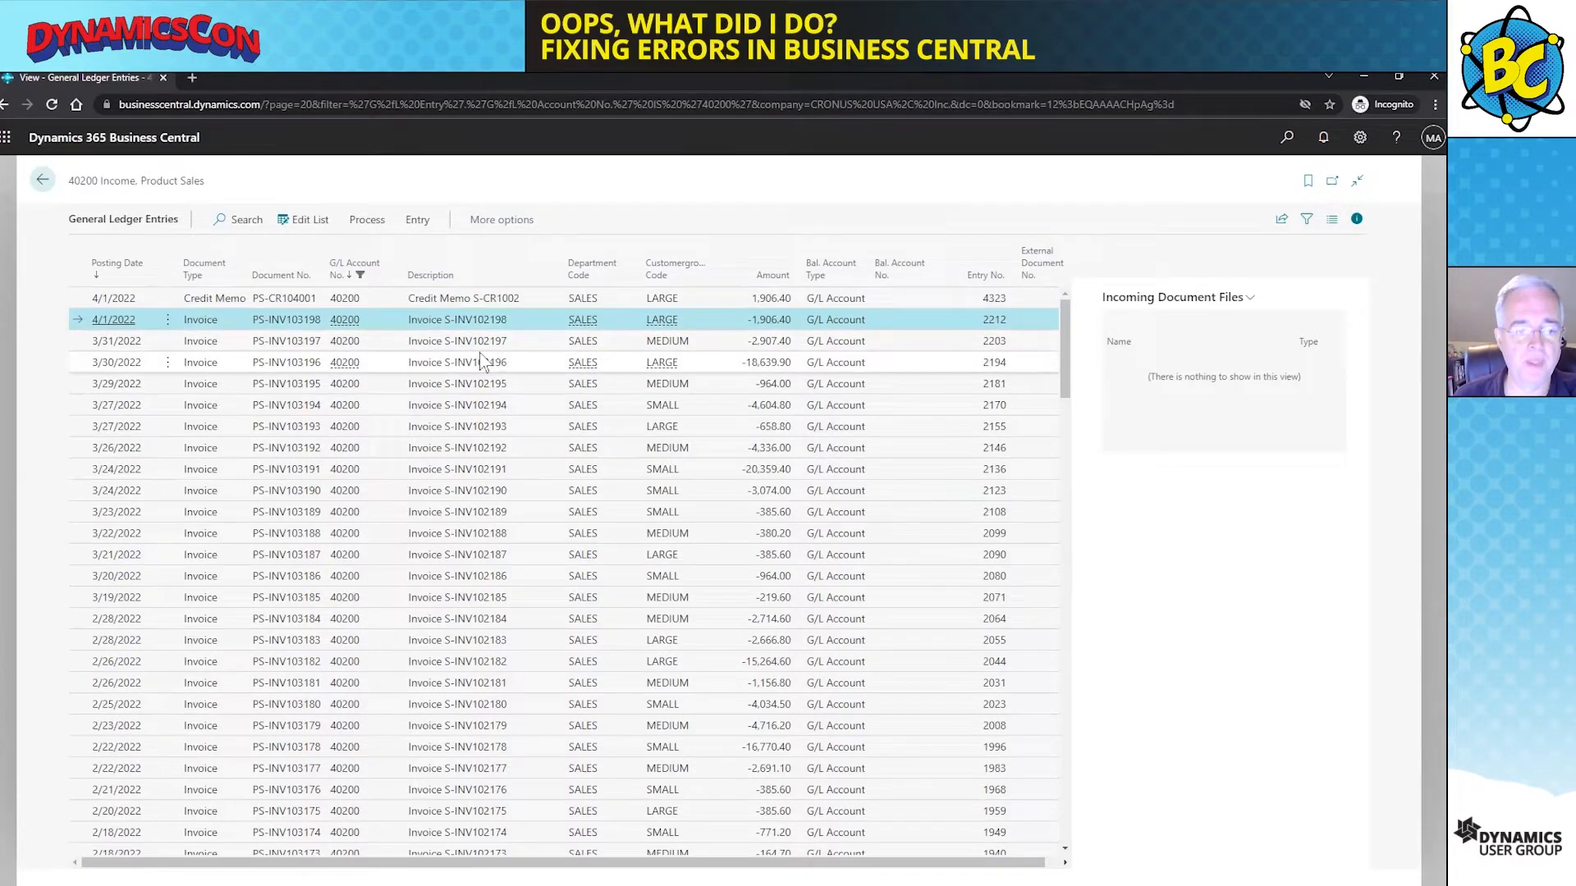
click(412, 221)
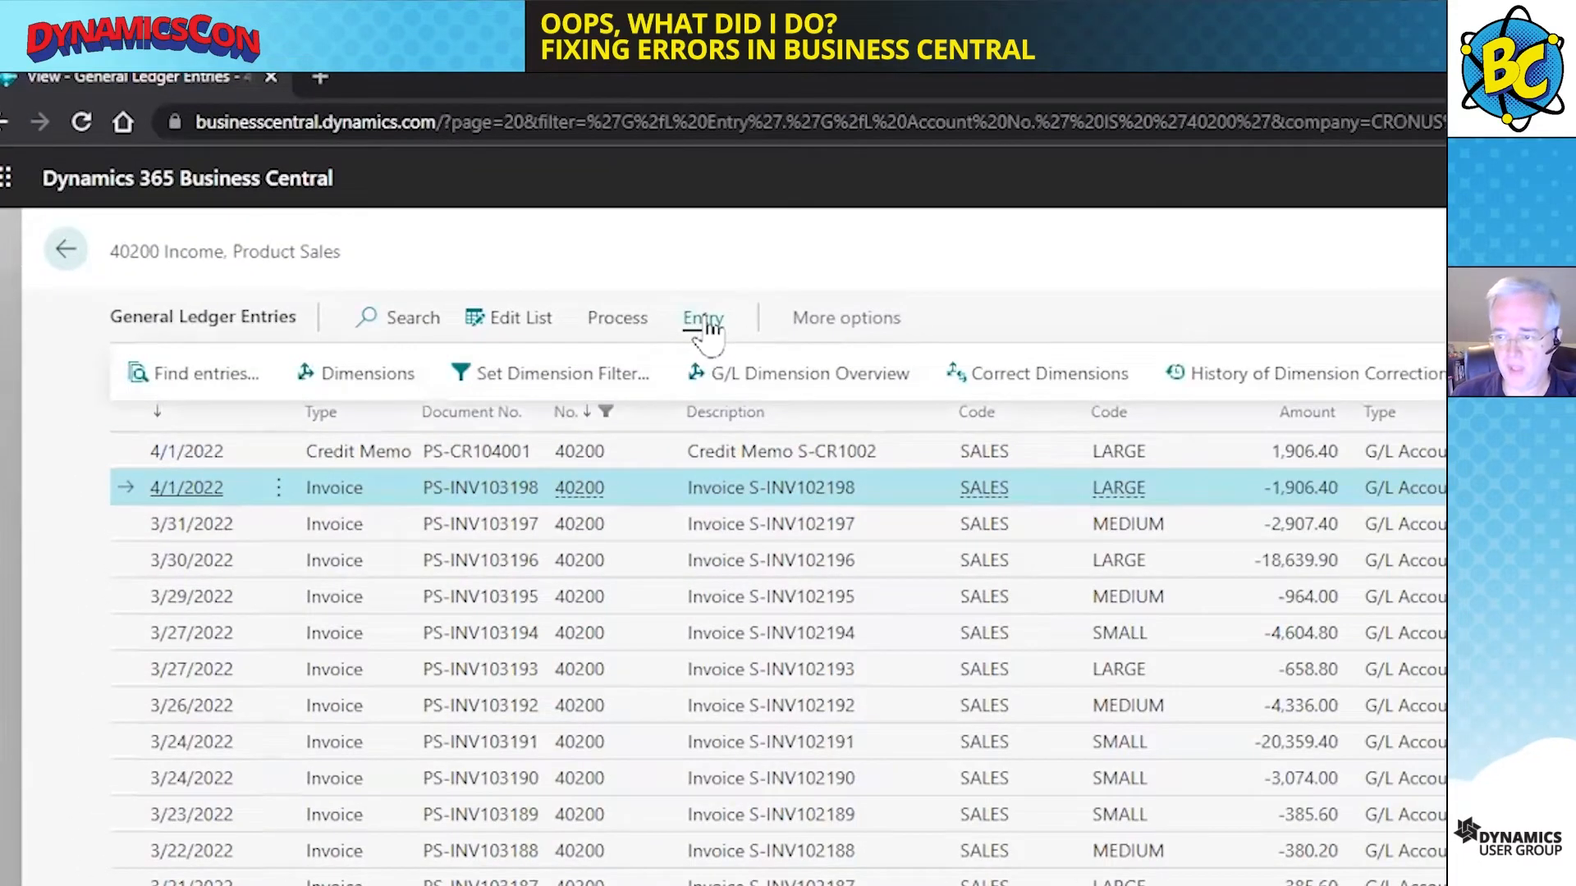
click(1052, 382)
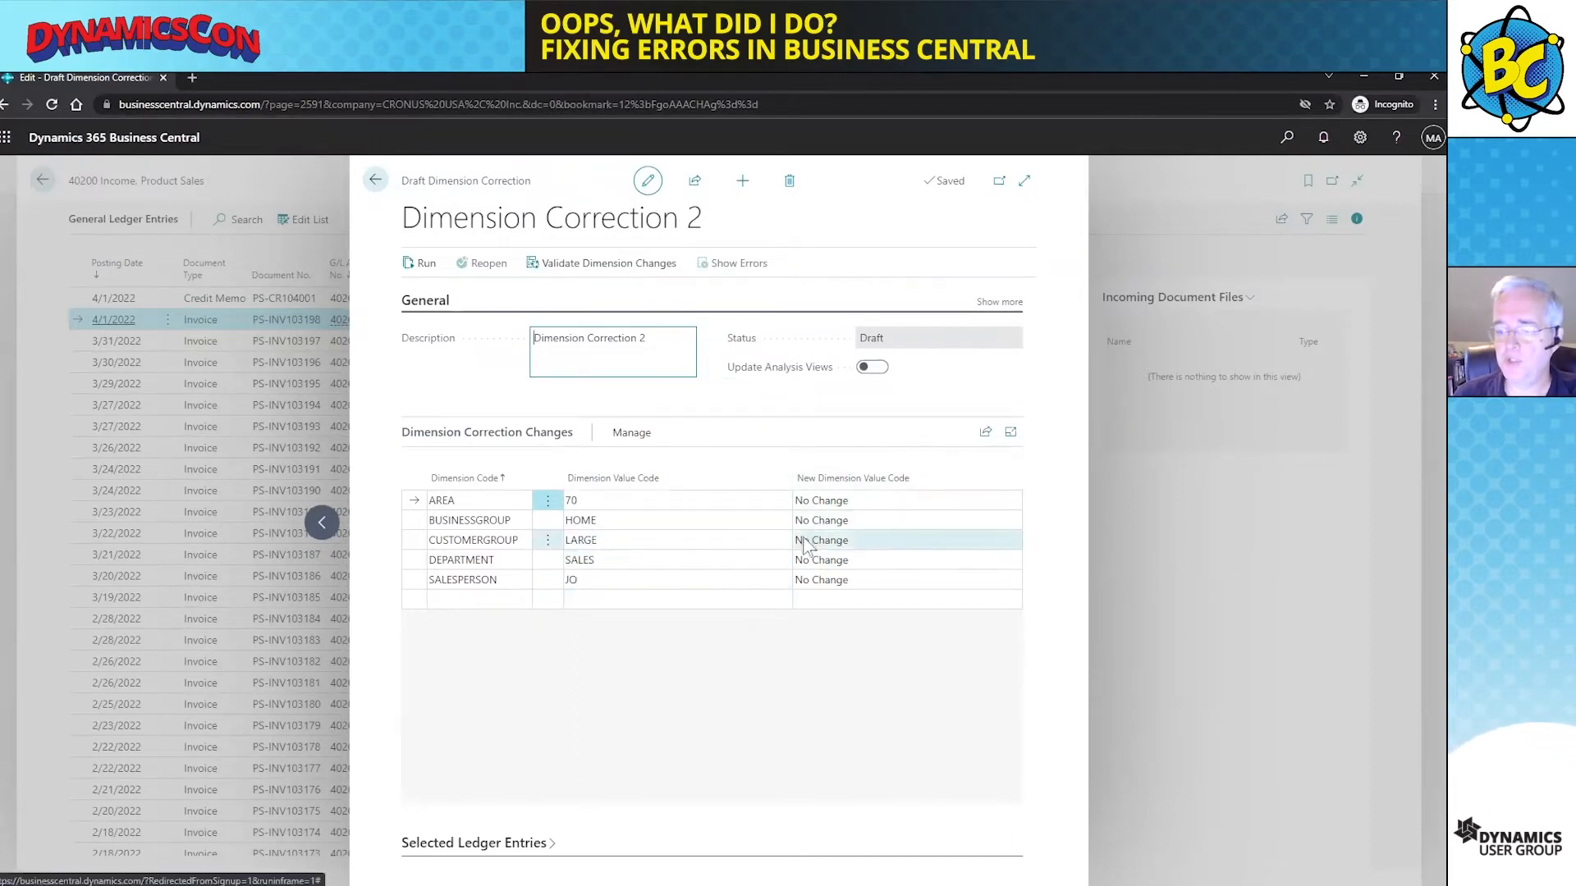
click(891, 540)
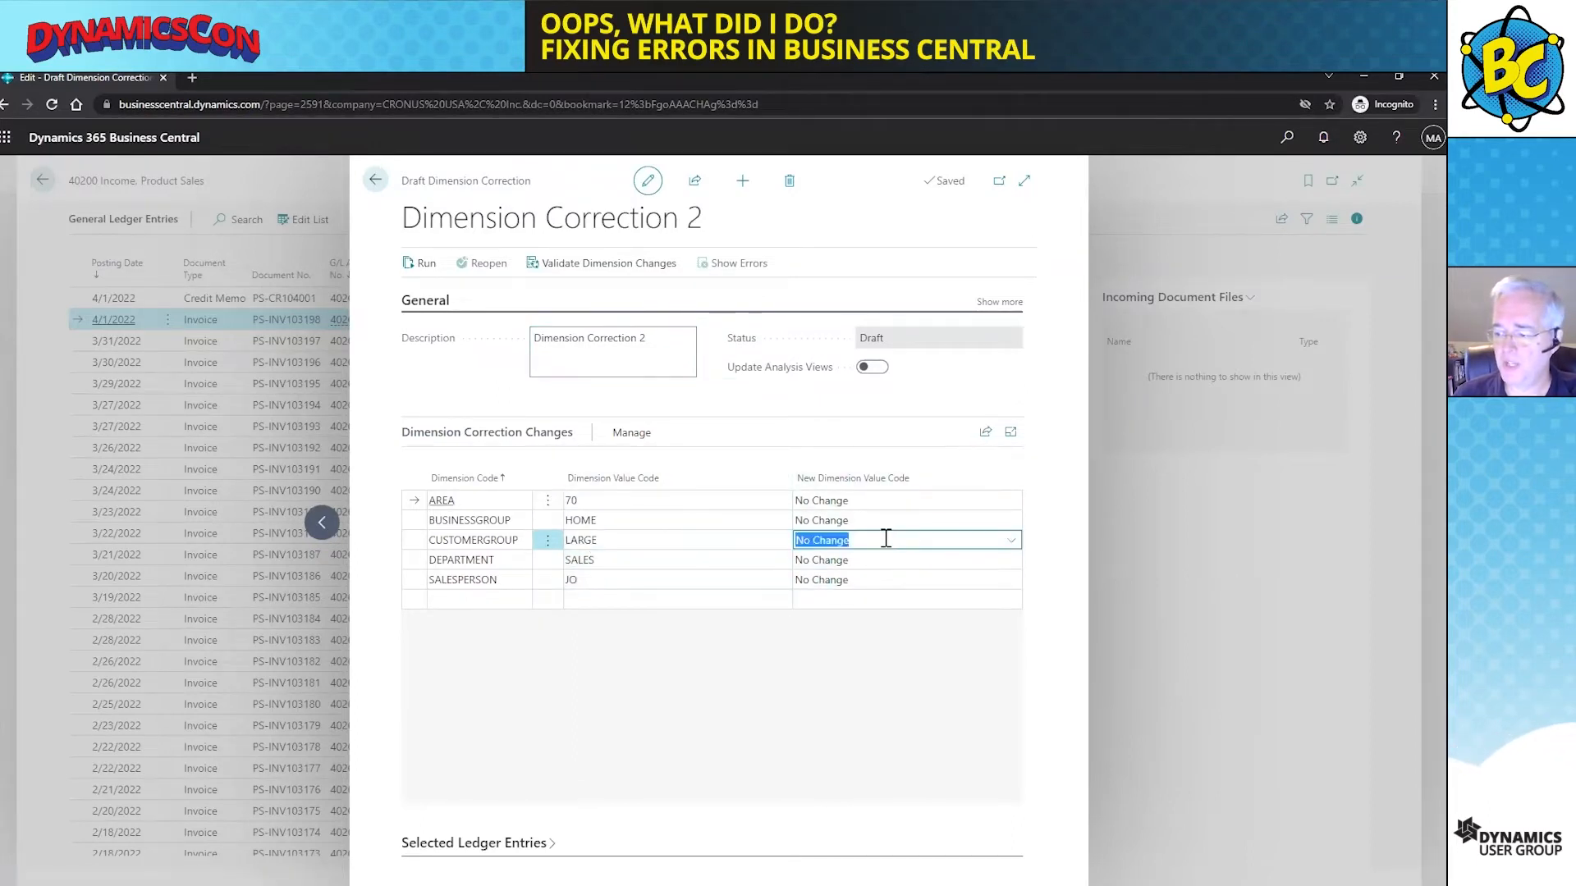
click(1006, 540)
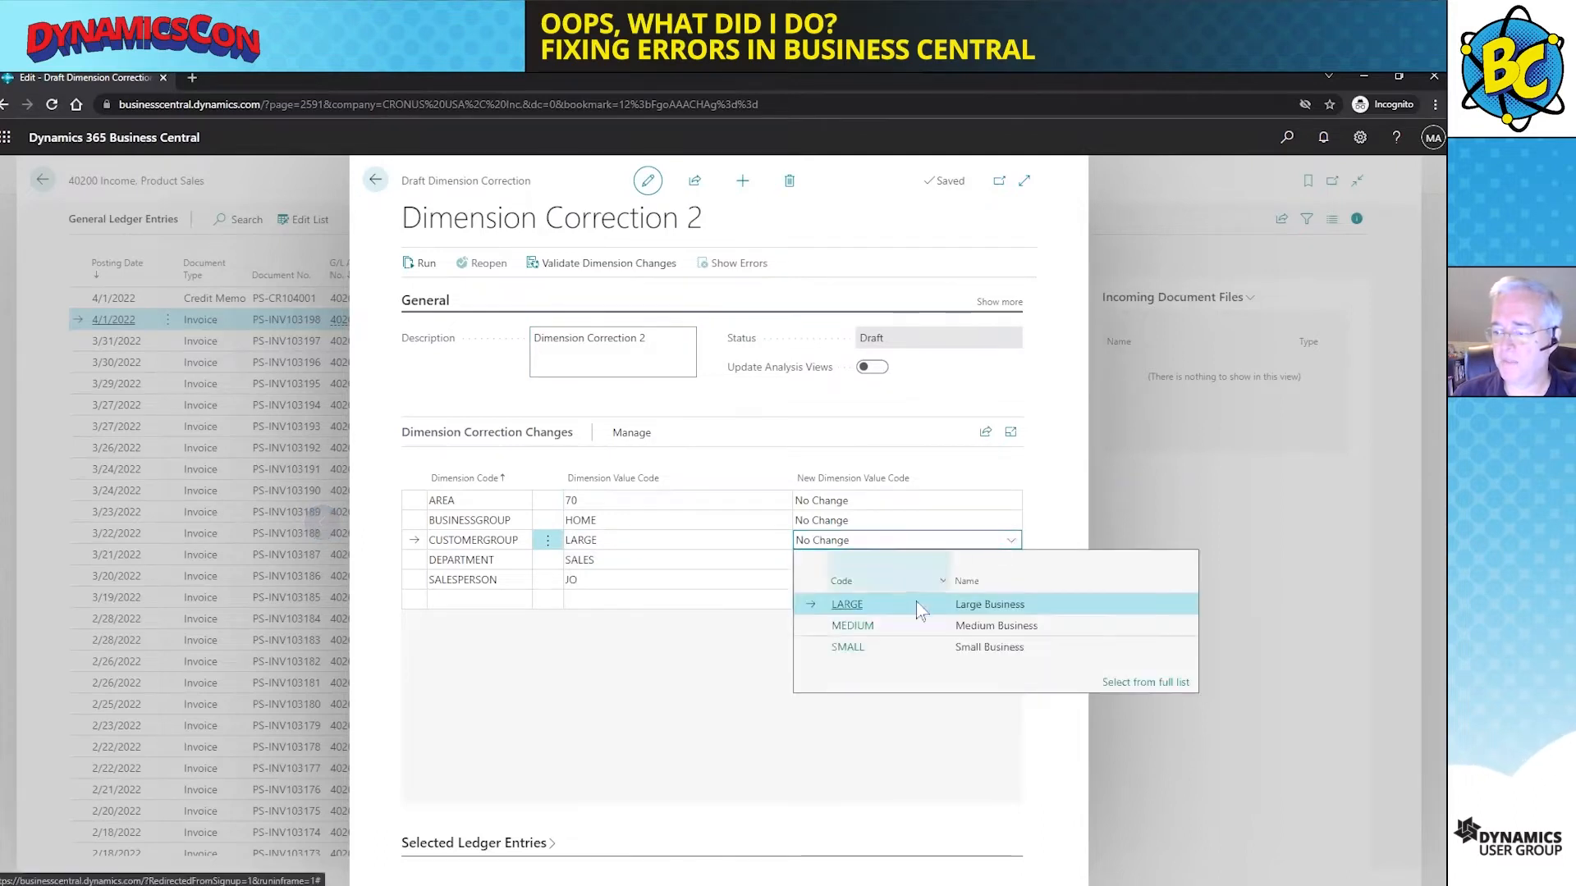
click(876, 630)
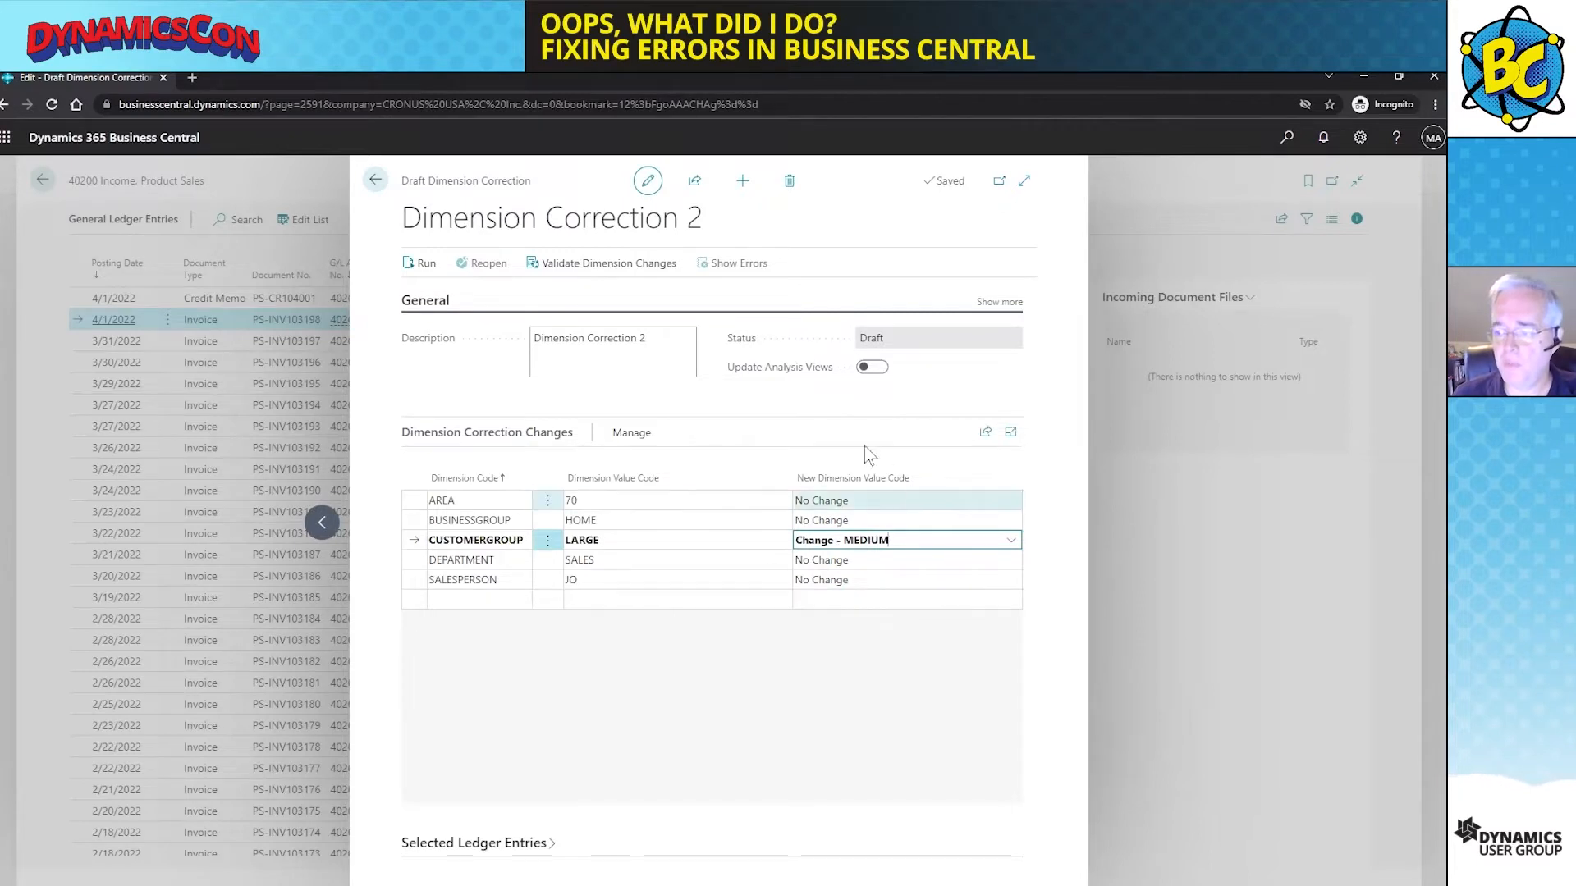
Run the dimension correction immediately
click(421, 263)
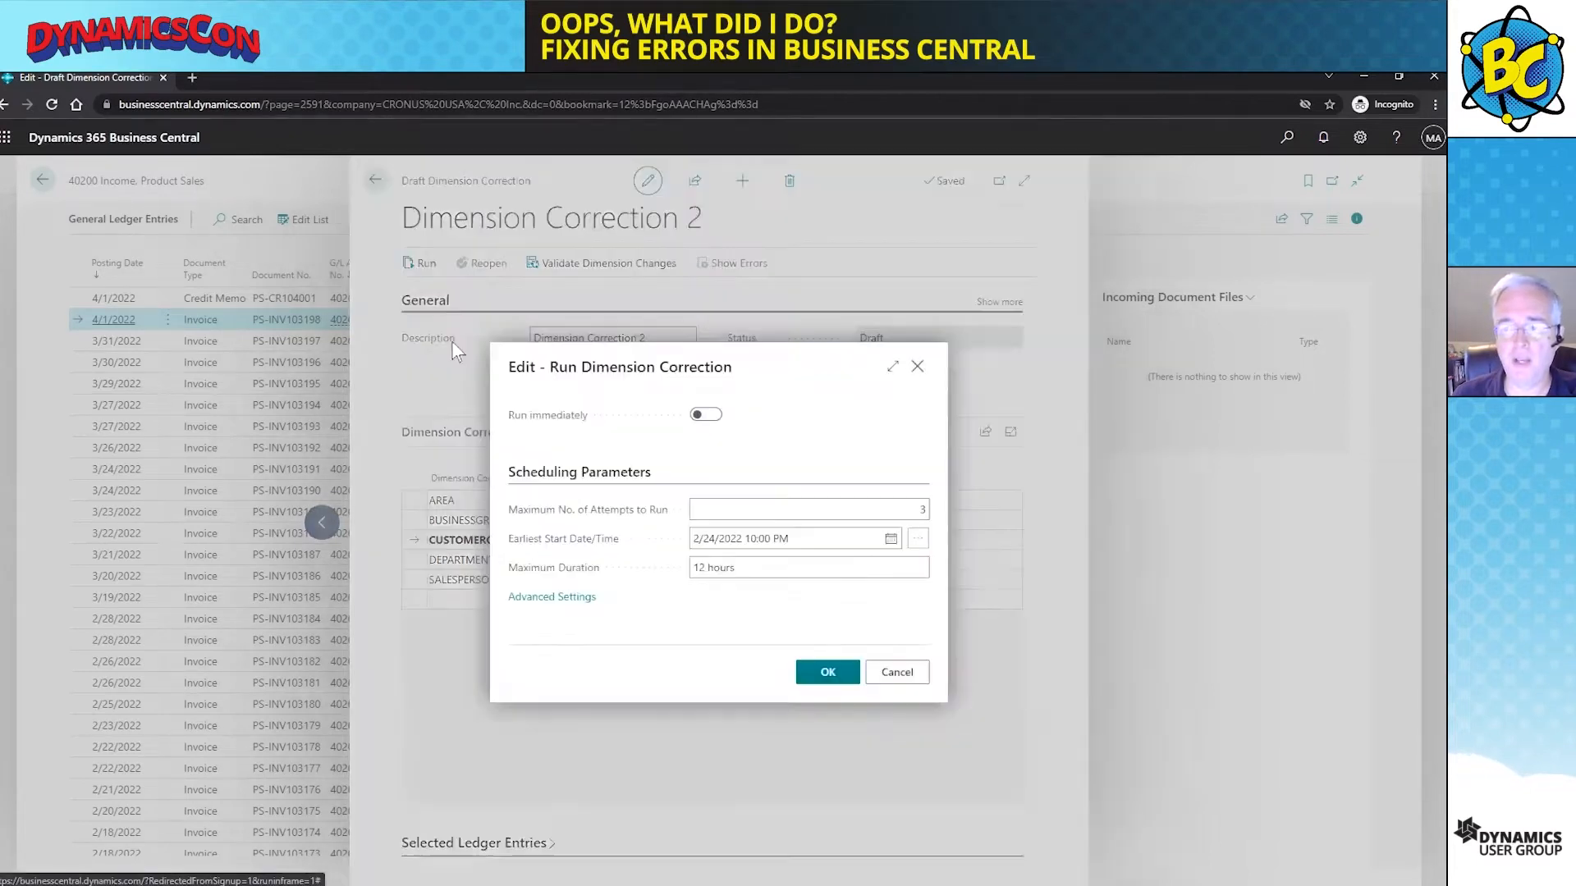
click(707, 417)
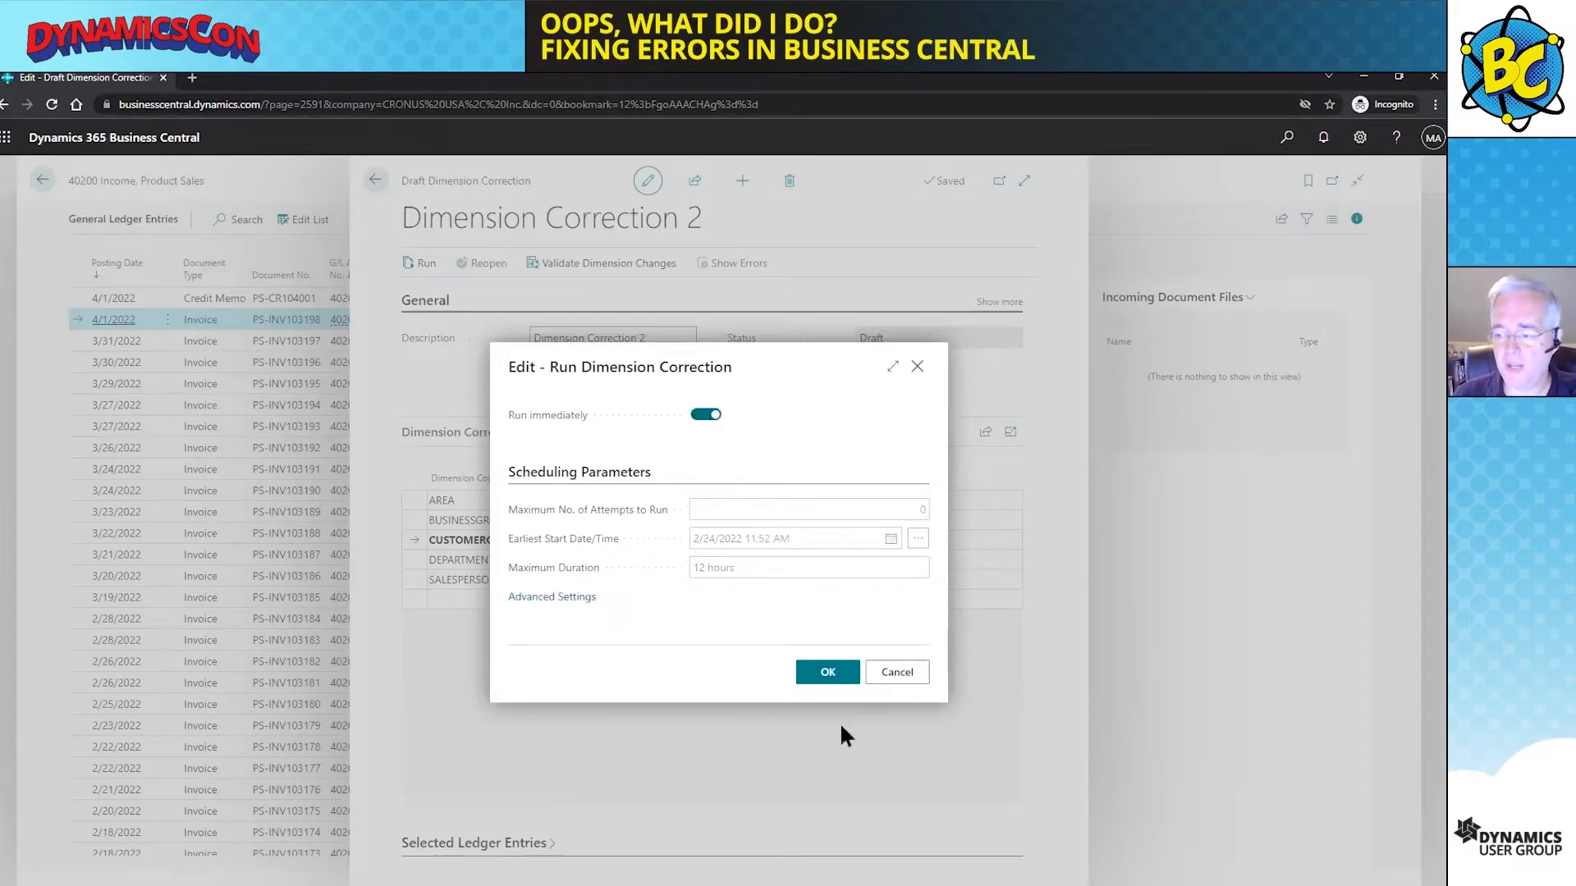
click(827, 673)
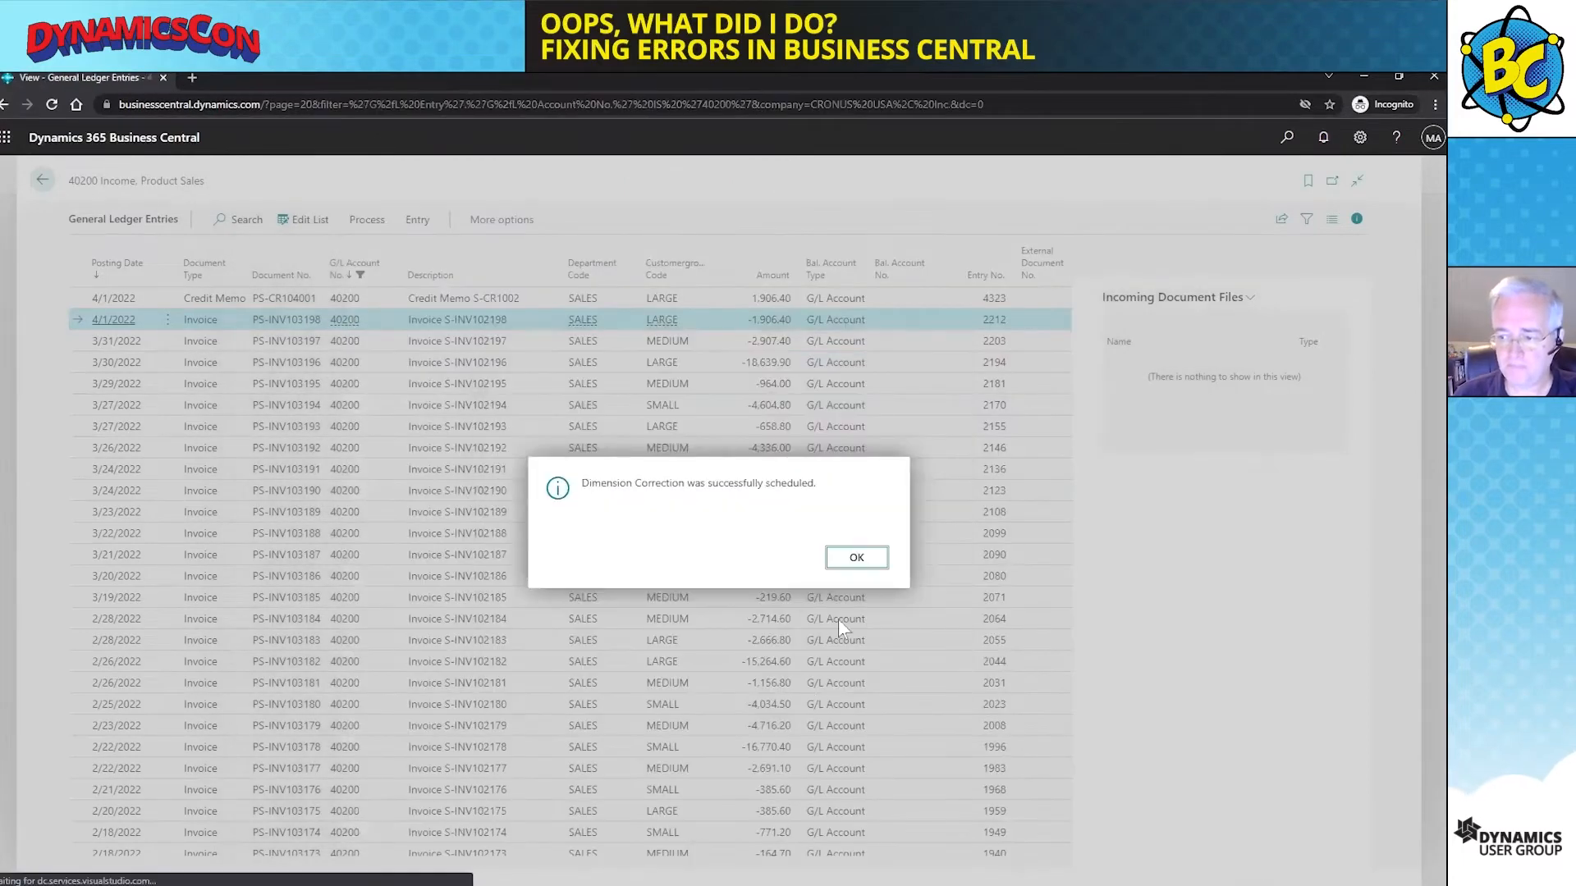
click(854, 557)
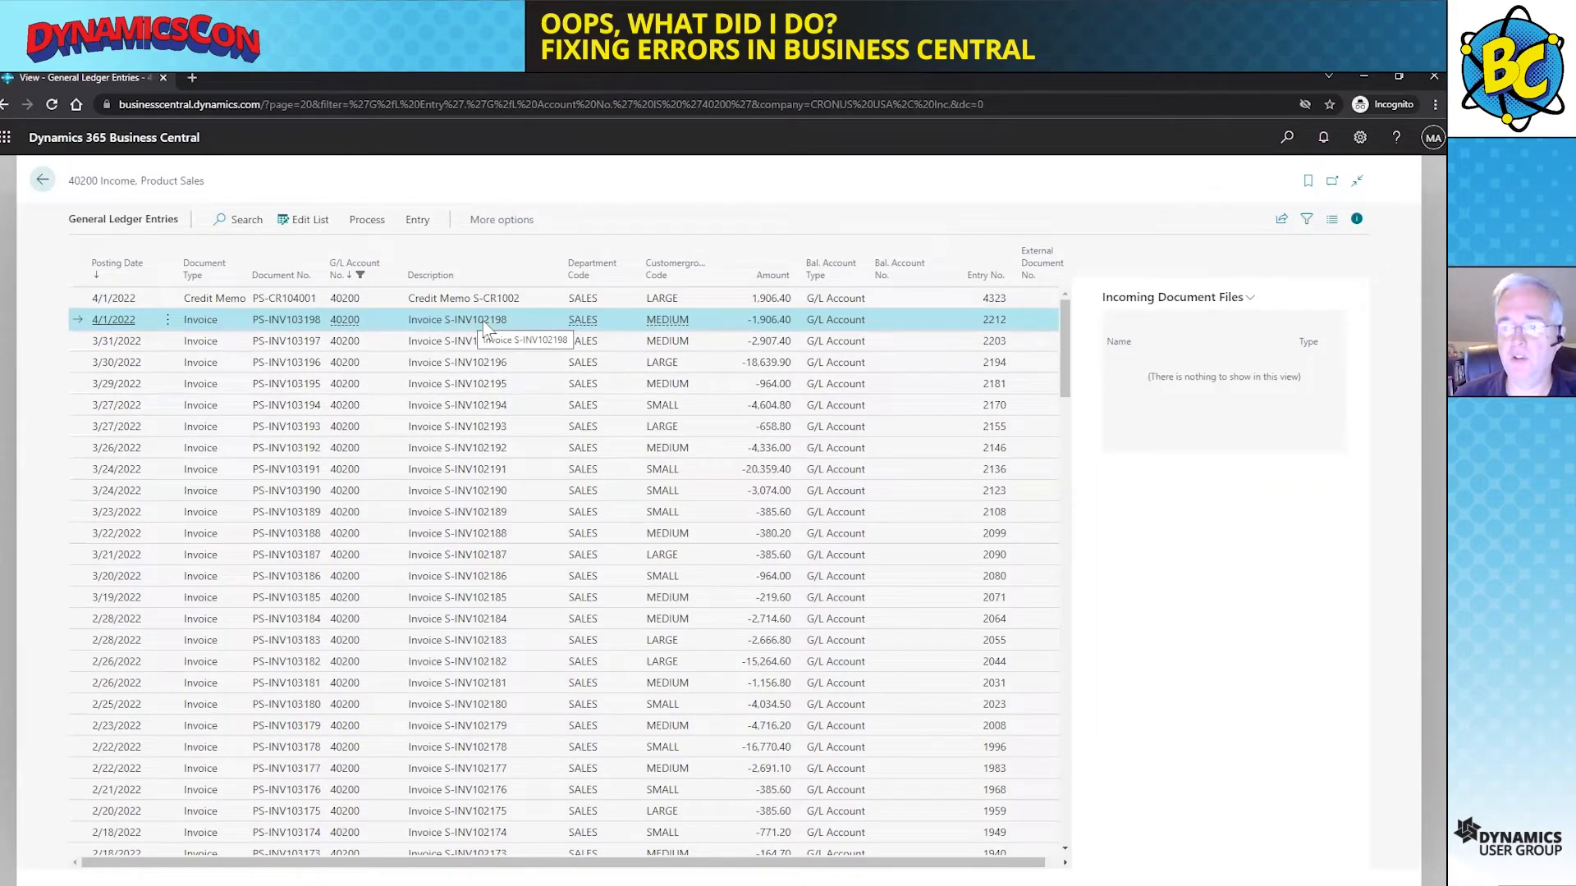
Open the invoice entry's dimension correction history and view the details of Dimension Correction 2
click(418, 223)
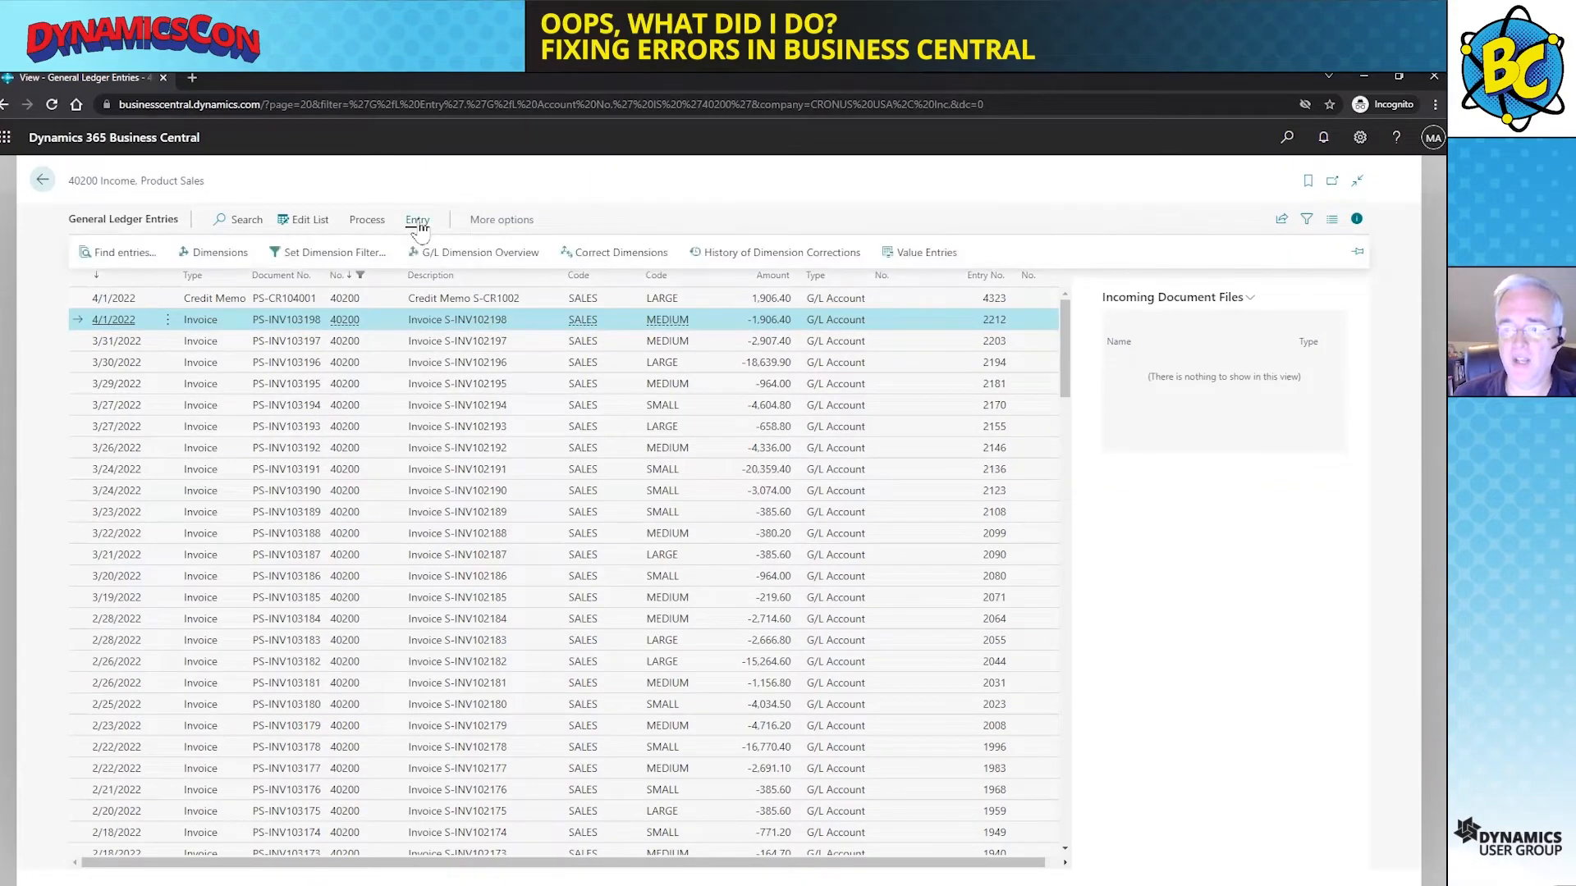
click(771, 254)
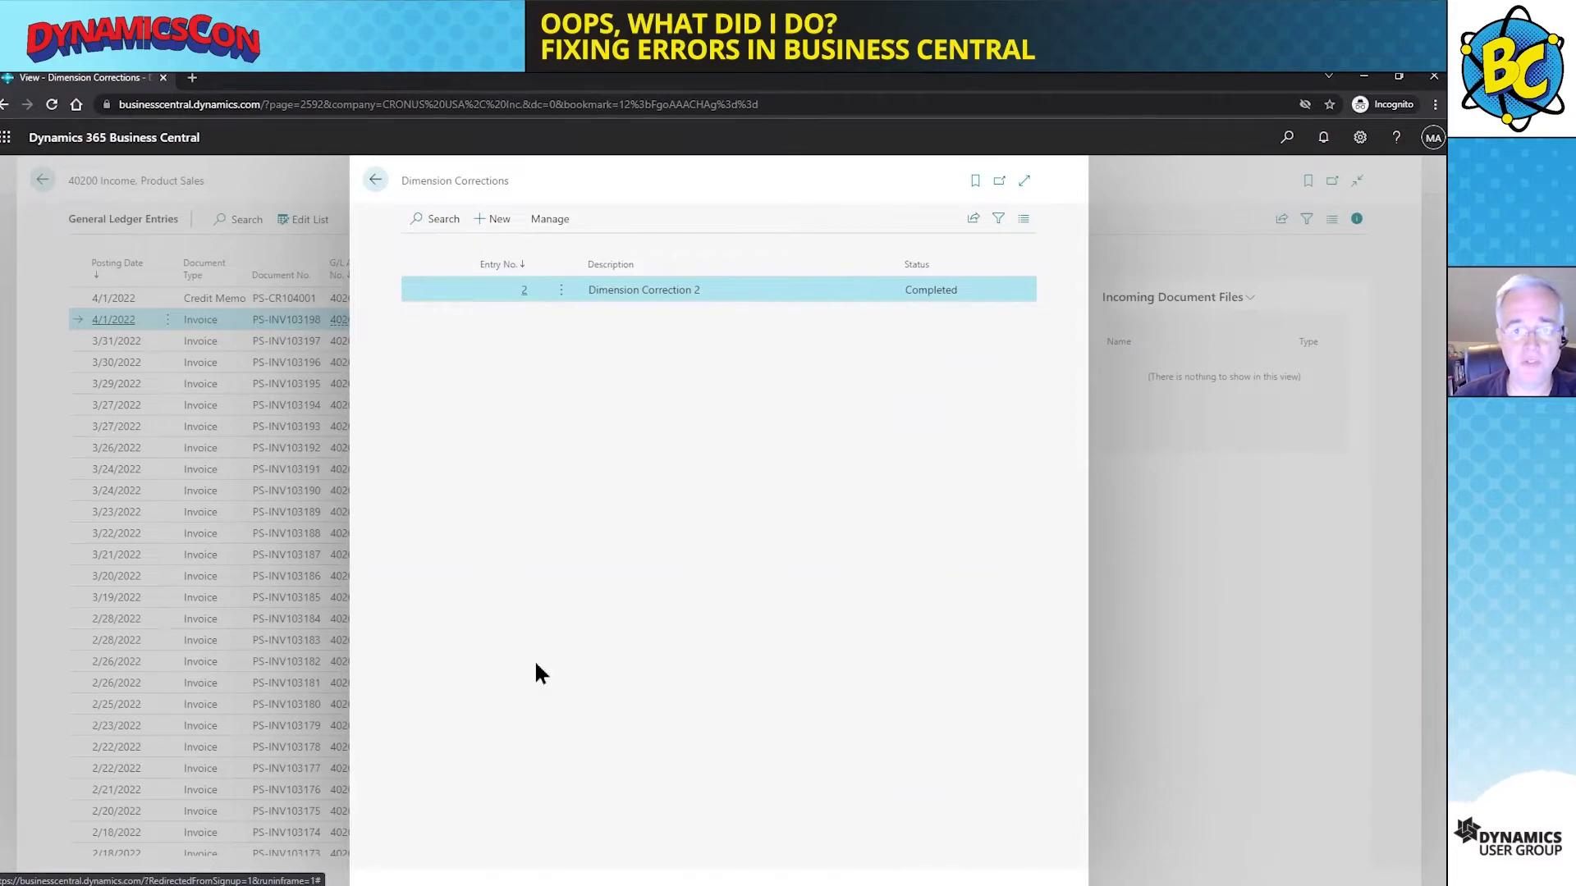
click(526, 291)
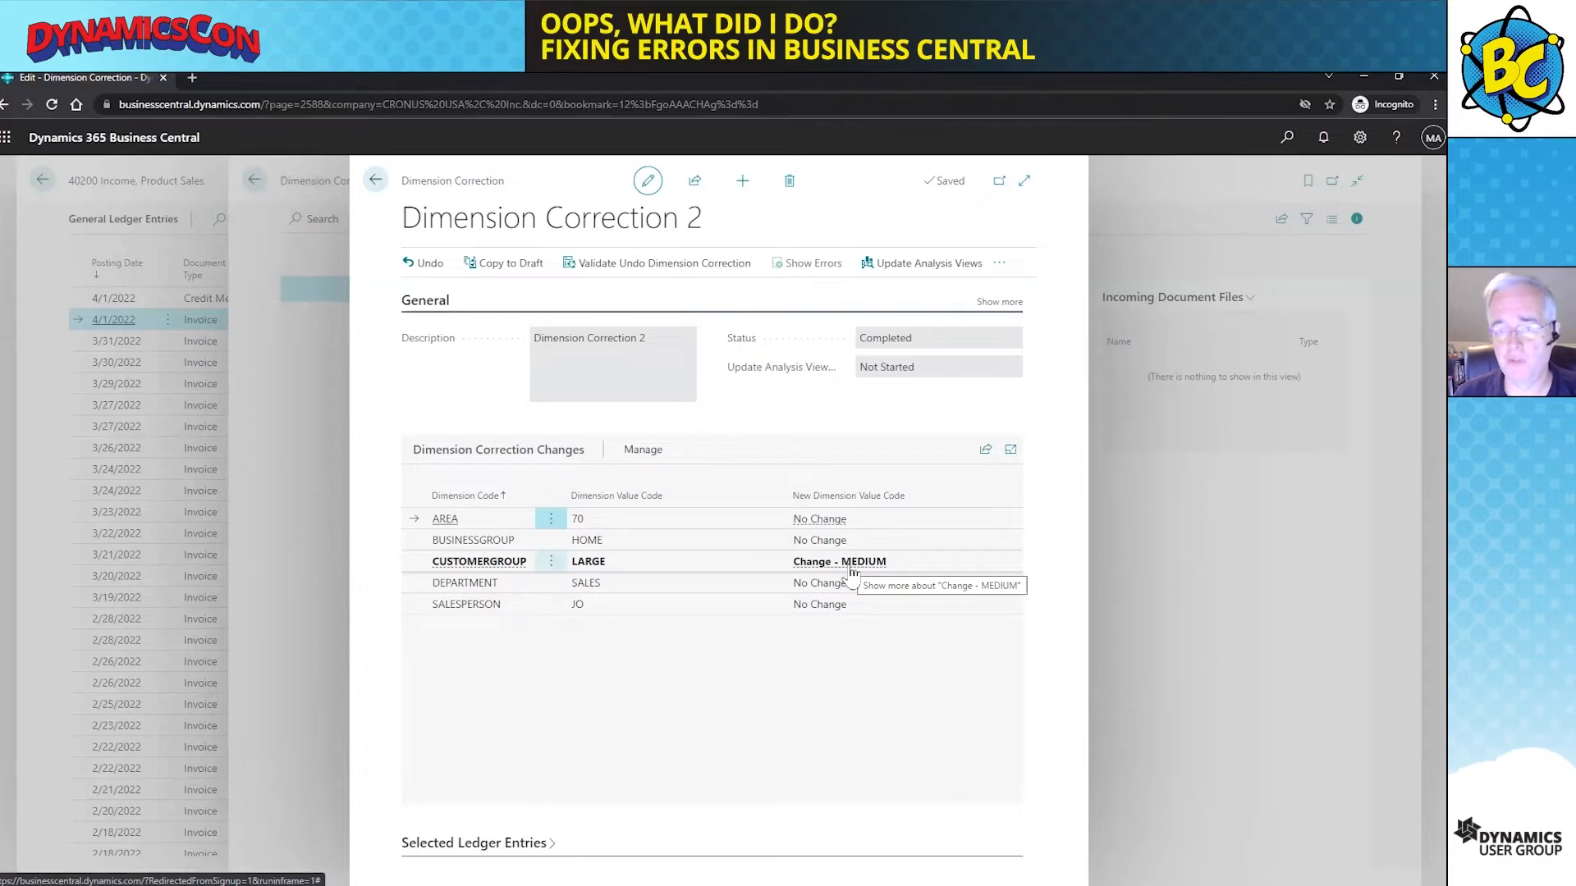
Return to the Product Sales ledger entries, find the entries related to the 4/1/2022 invoice, and open its posted sales invoice
click(377, 181)
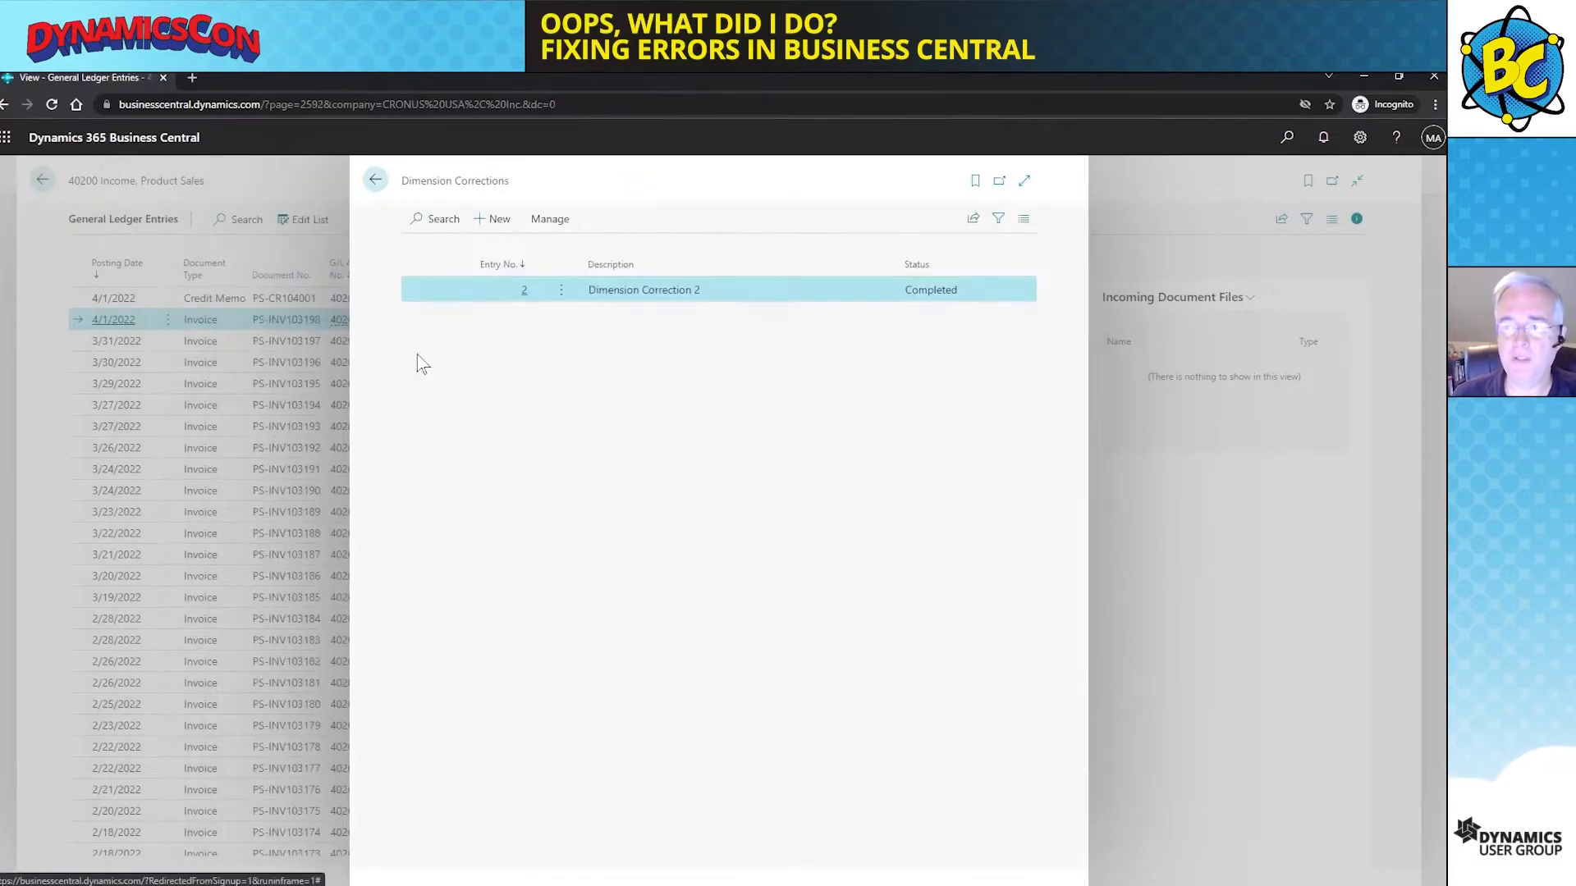
click(375, 181)
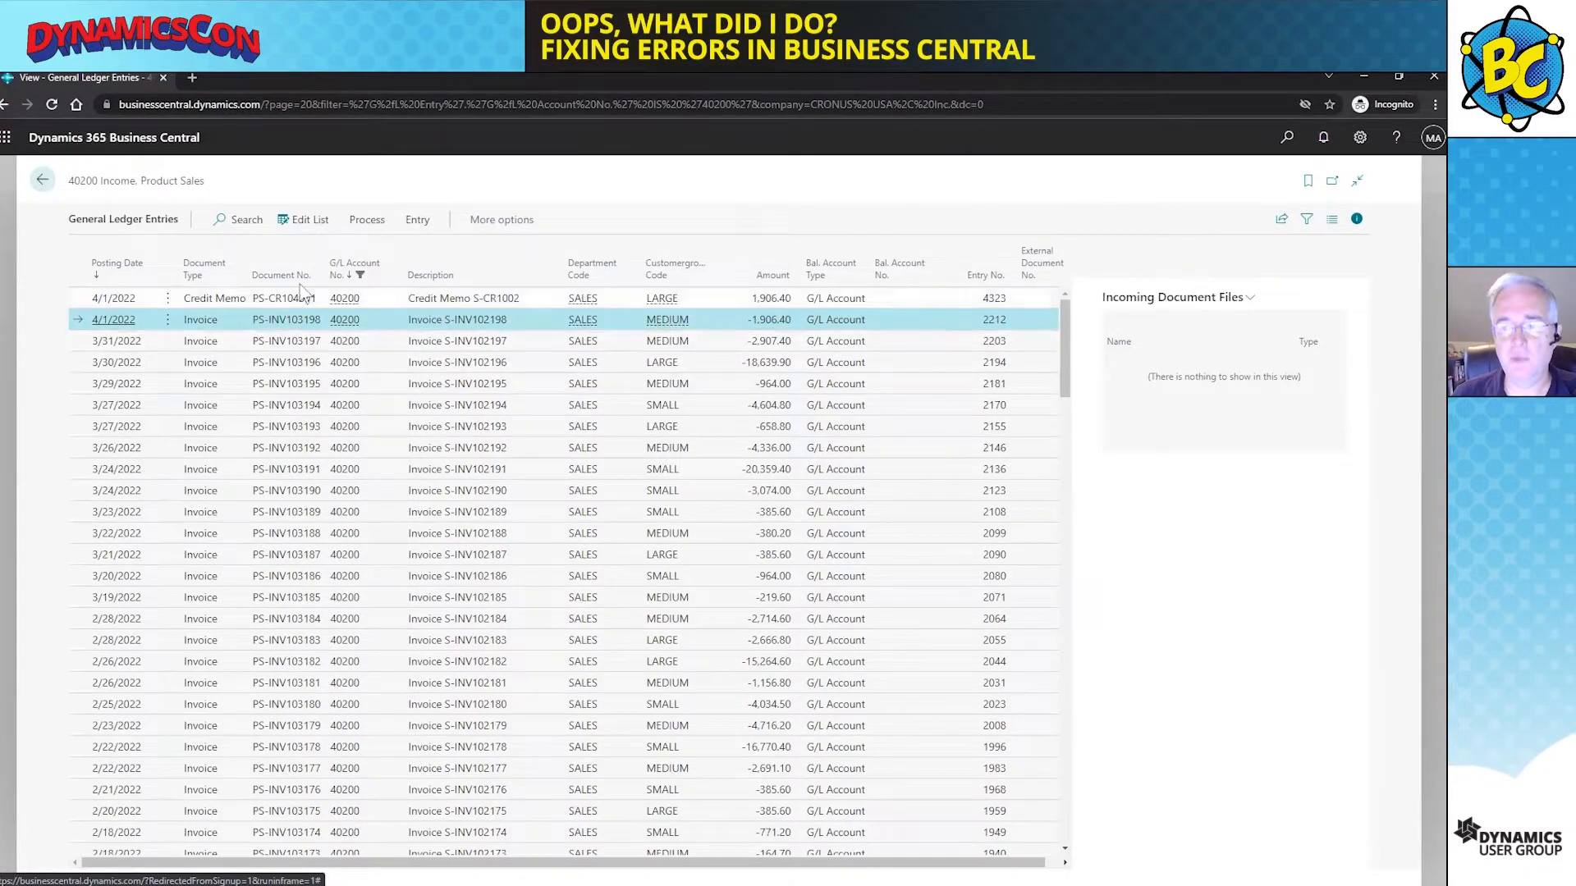
click(373, 226)
click(417, 220)
click(111, 253)
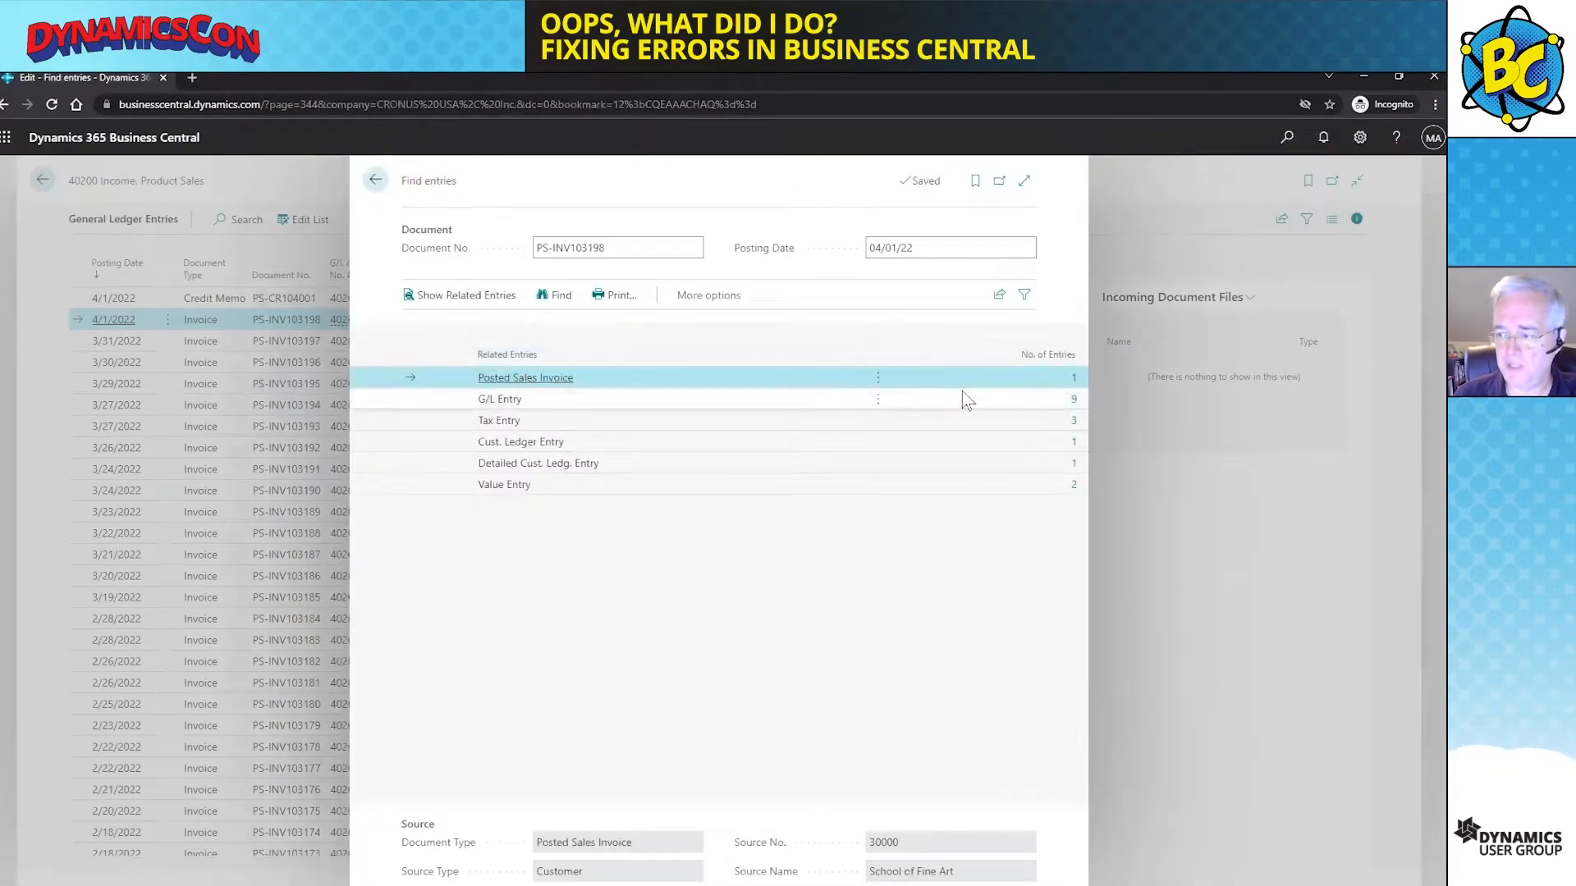
click(1075, 379)
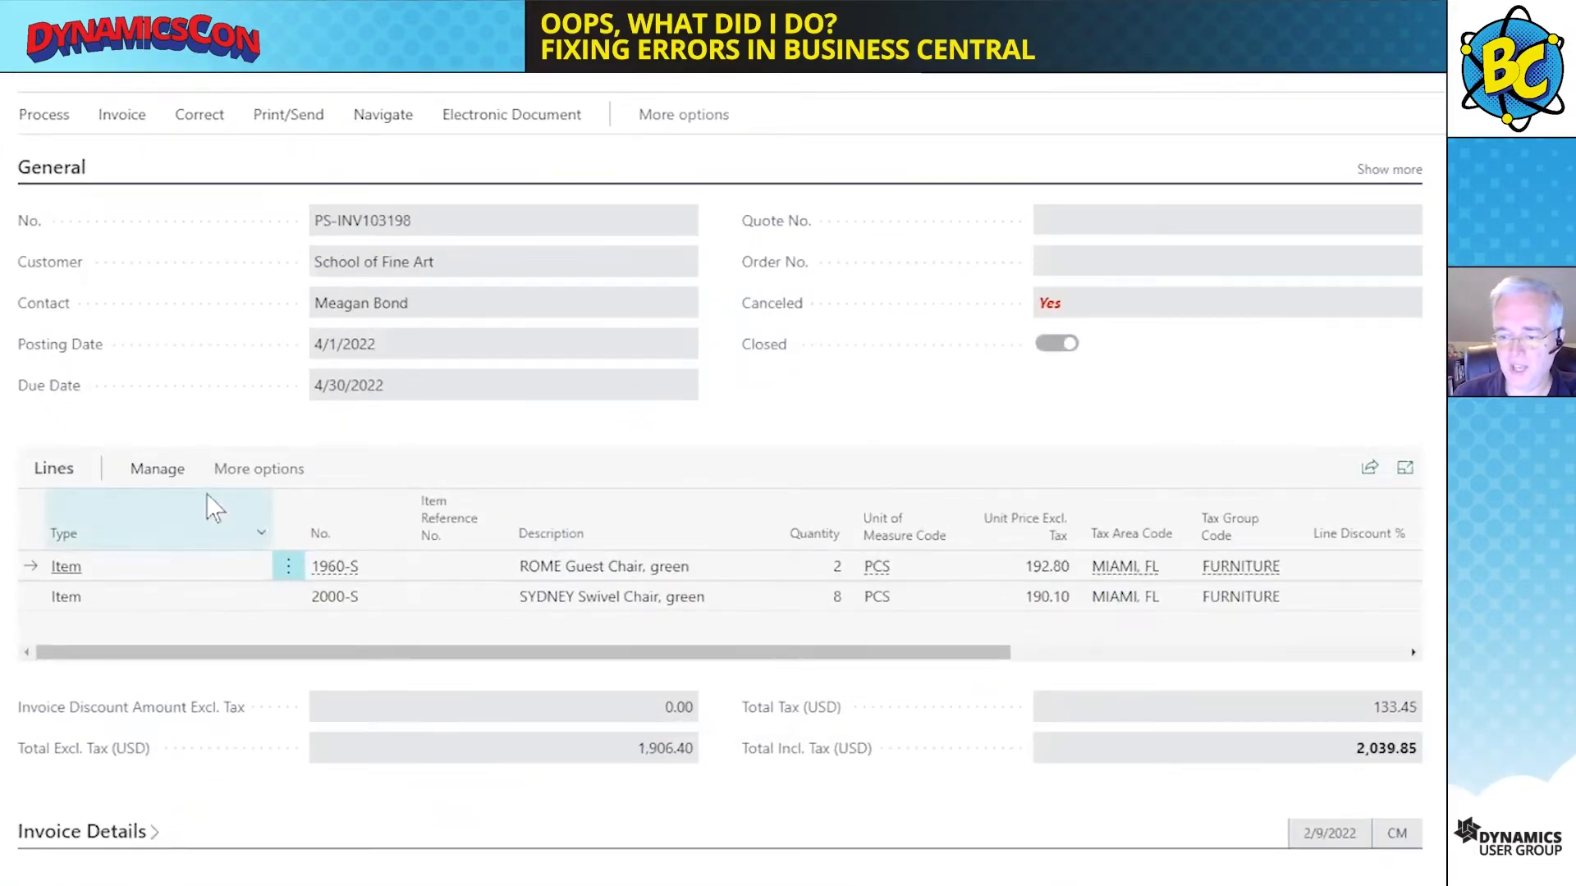
View the dimensions of the ROME Guest Chair line on the posted sales invoice, and close them
click(236, 472)
click(229, 474)
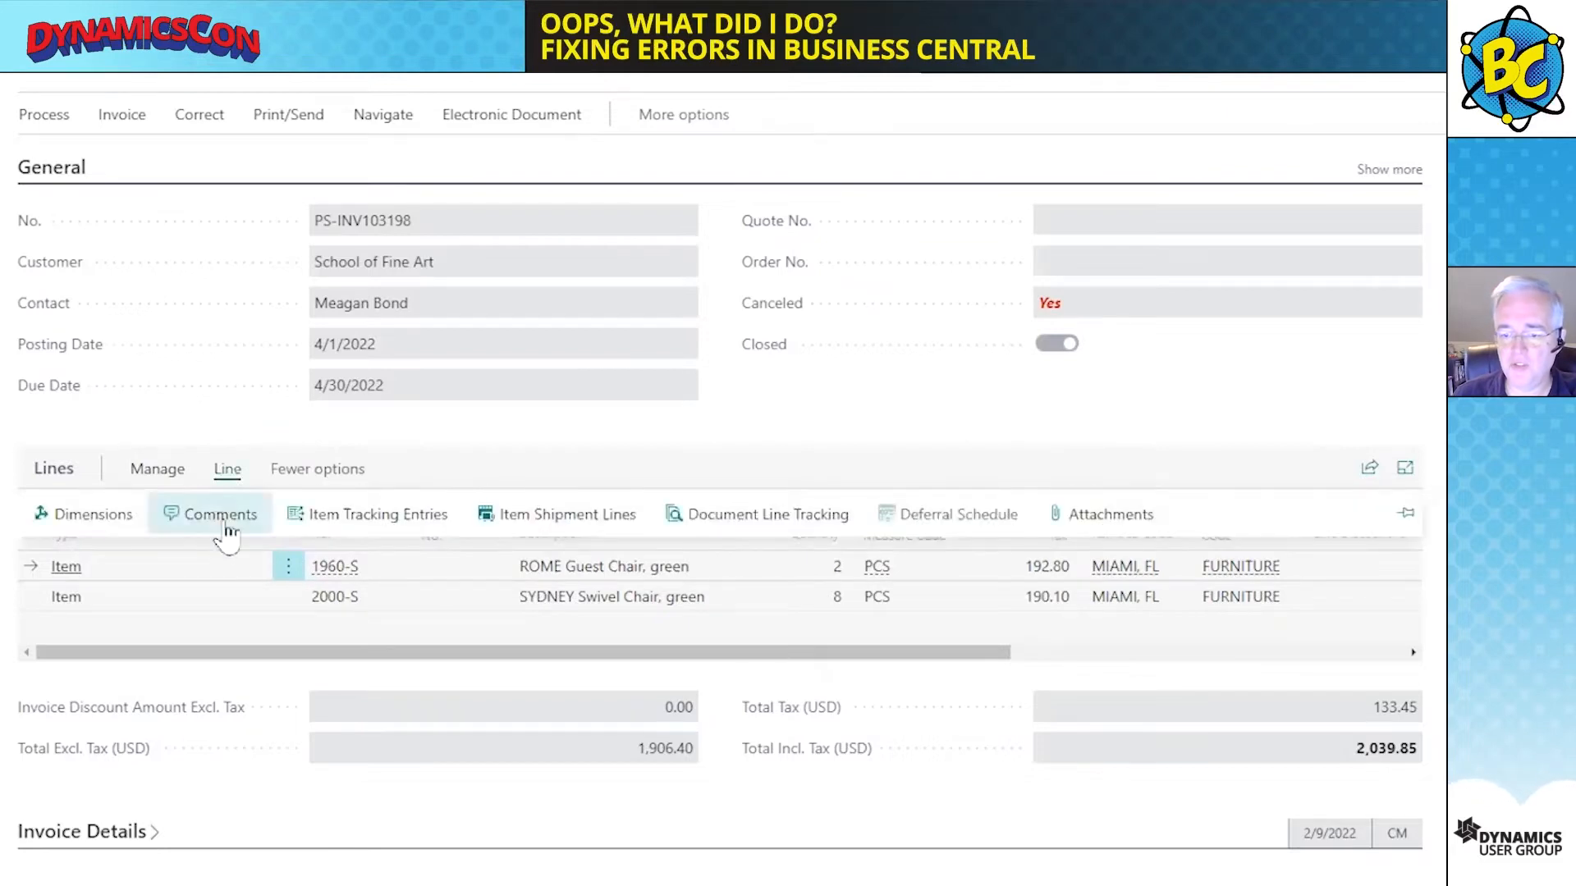
click(90, 515)
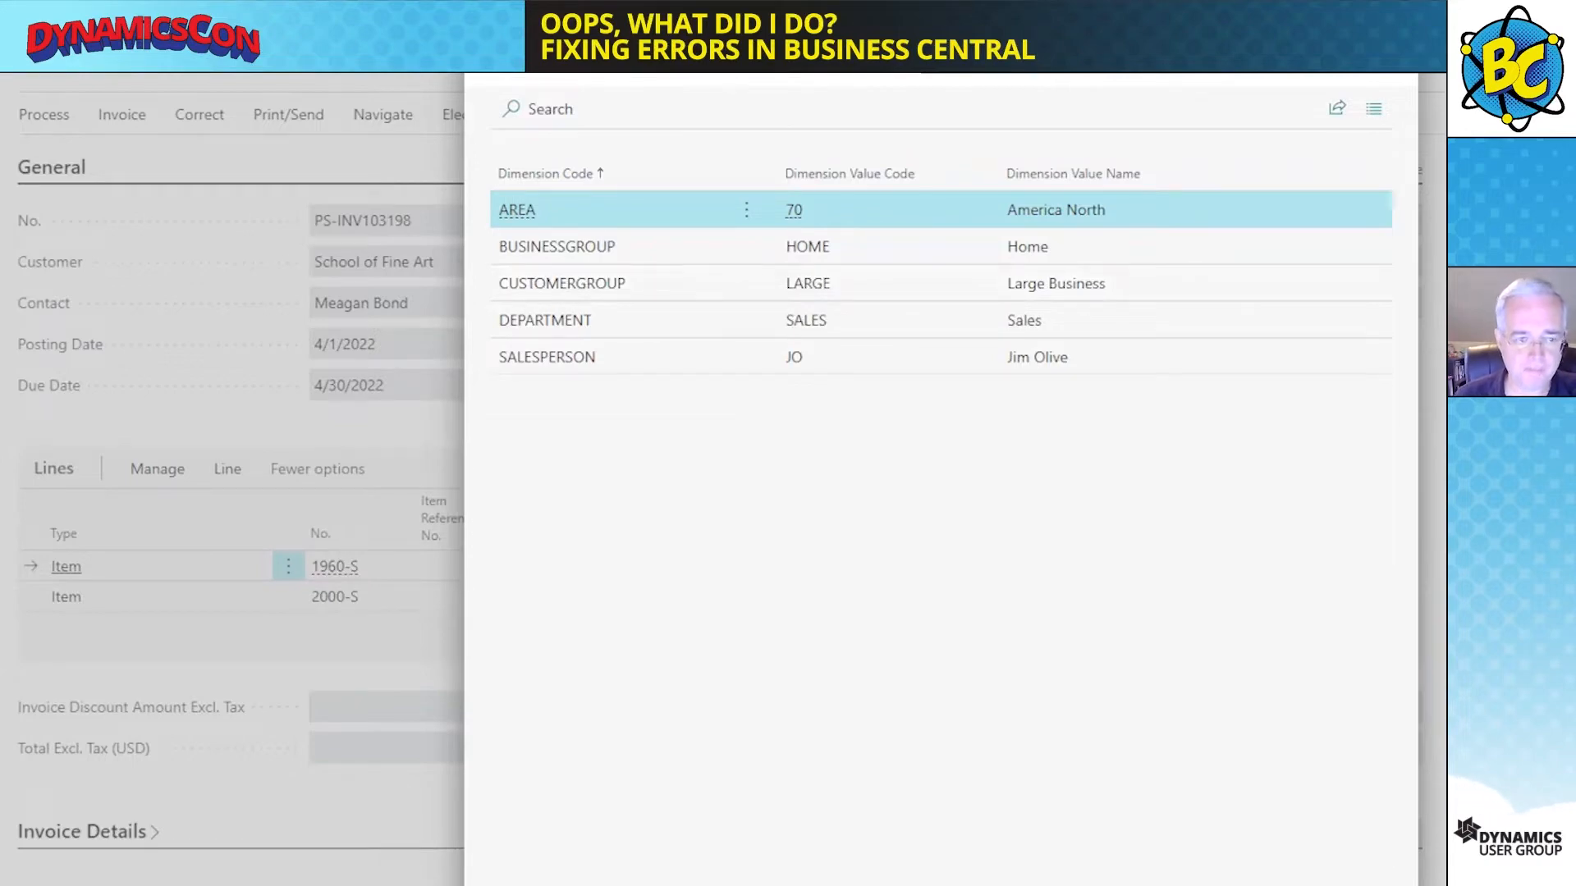
click(1094, 178)
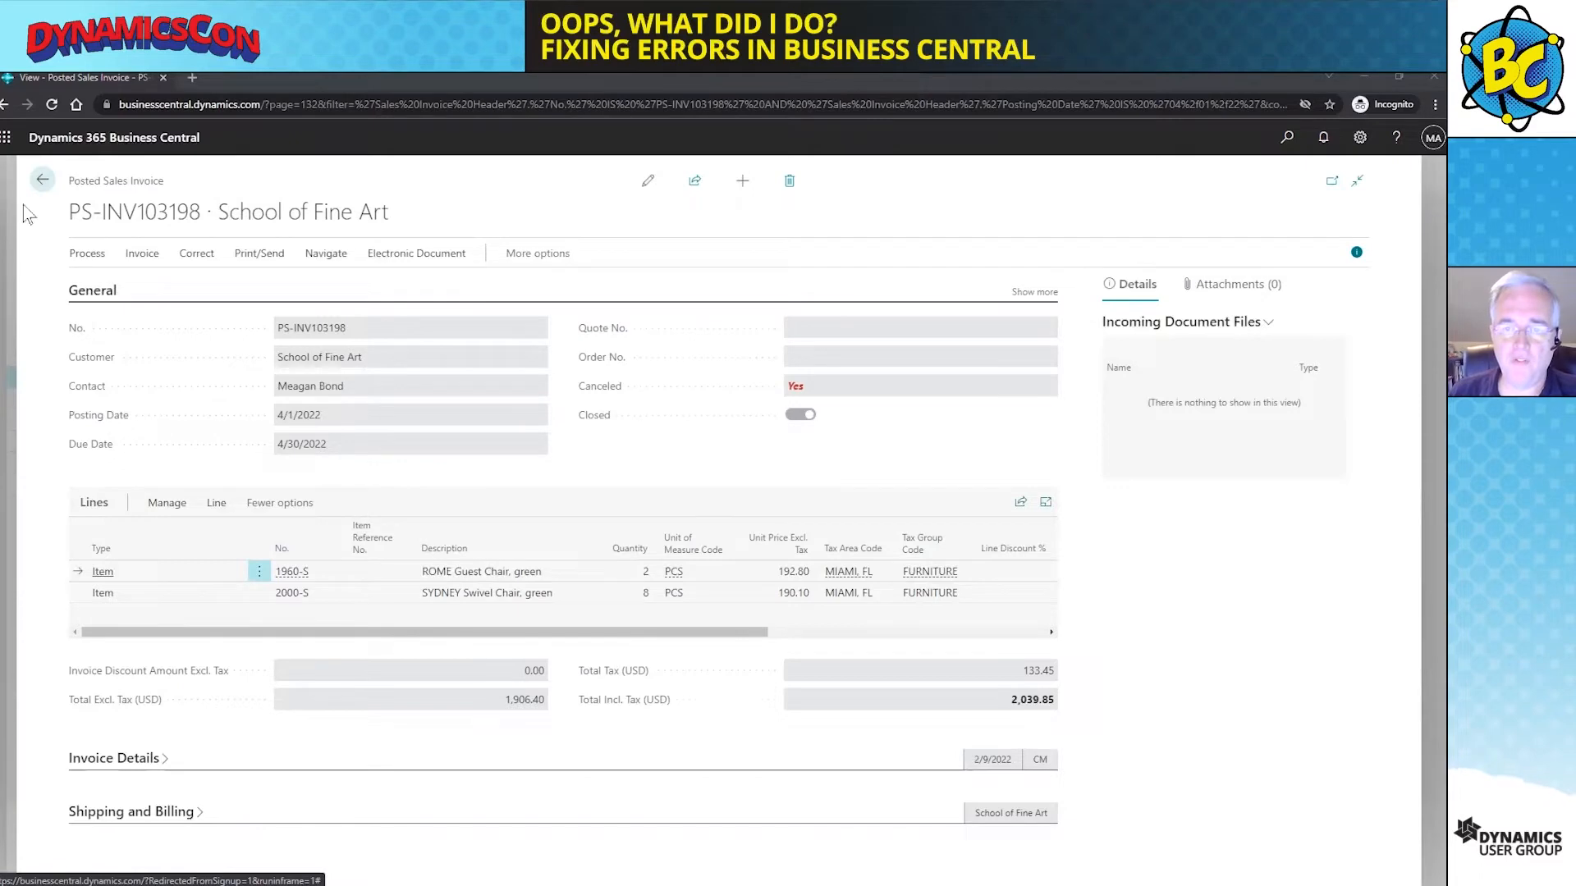
Go back to the Chart of Accounts, search for "purch ord", and open the Purchase Orders list
click(42, 180)
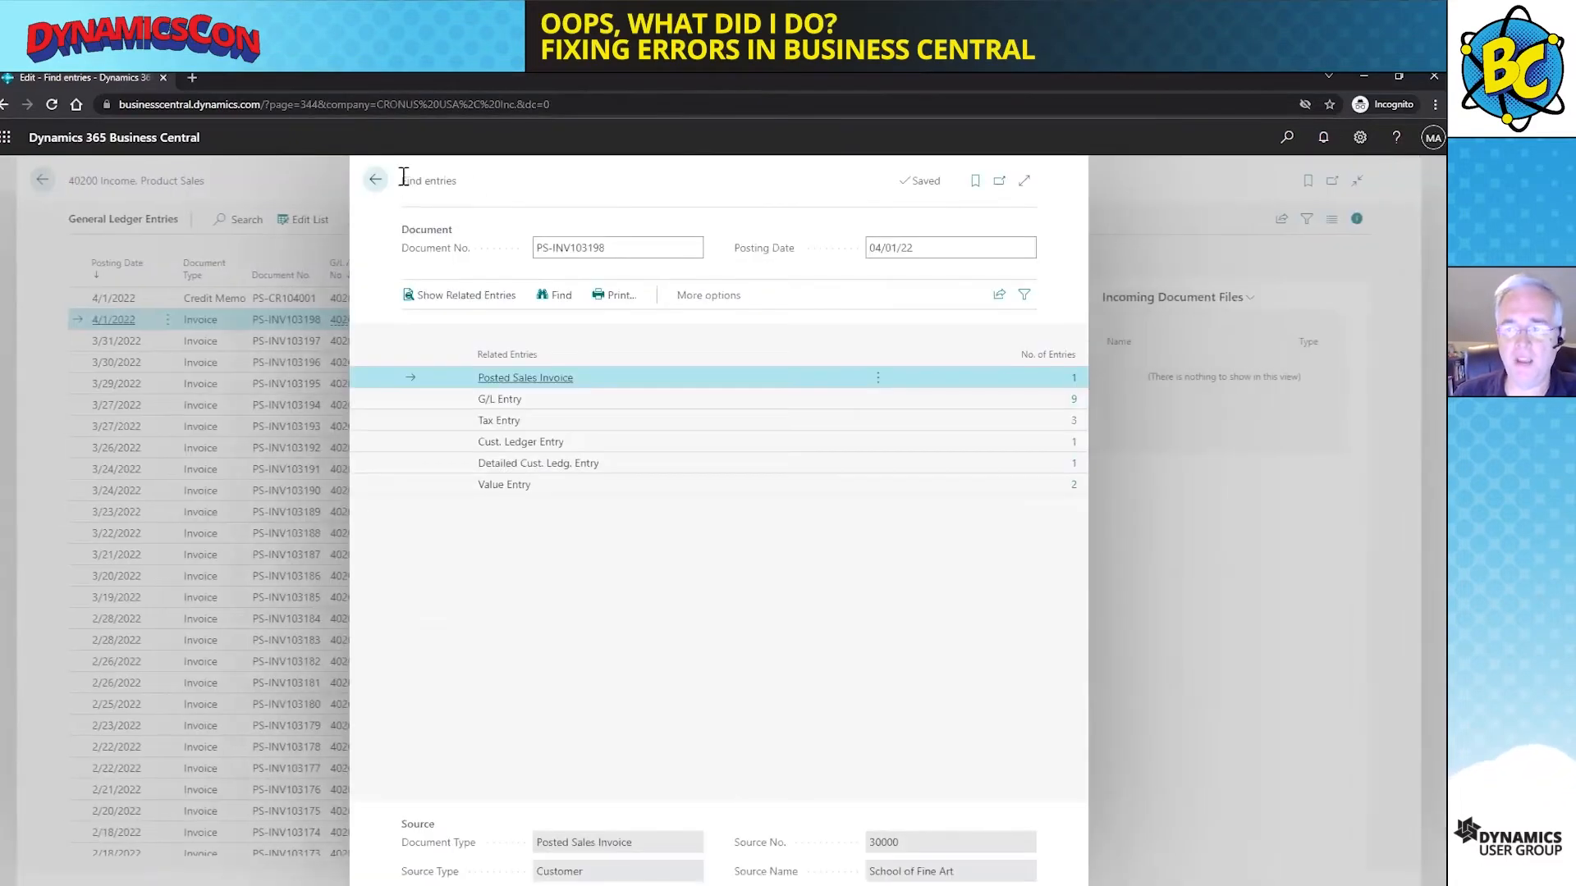
click(375, 180)
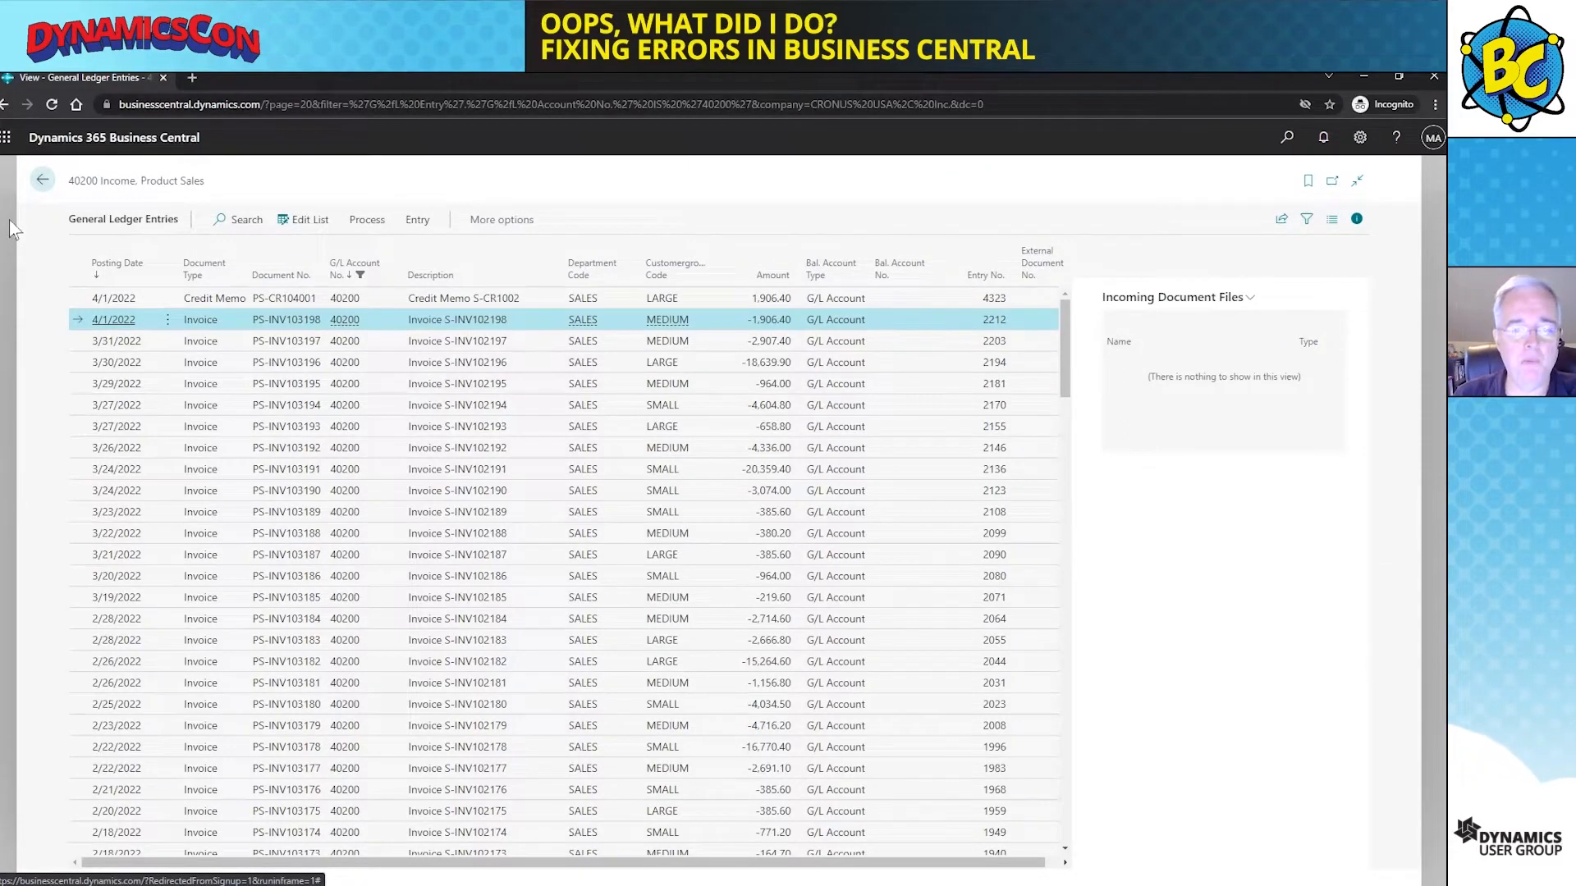
click(43, 179)
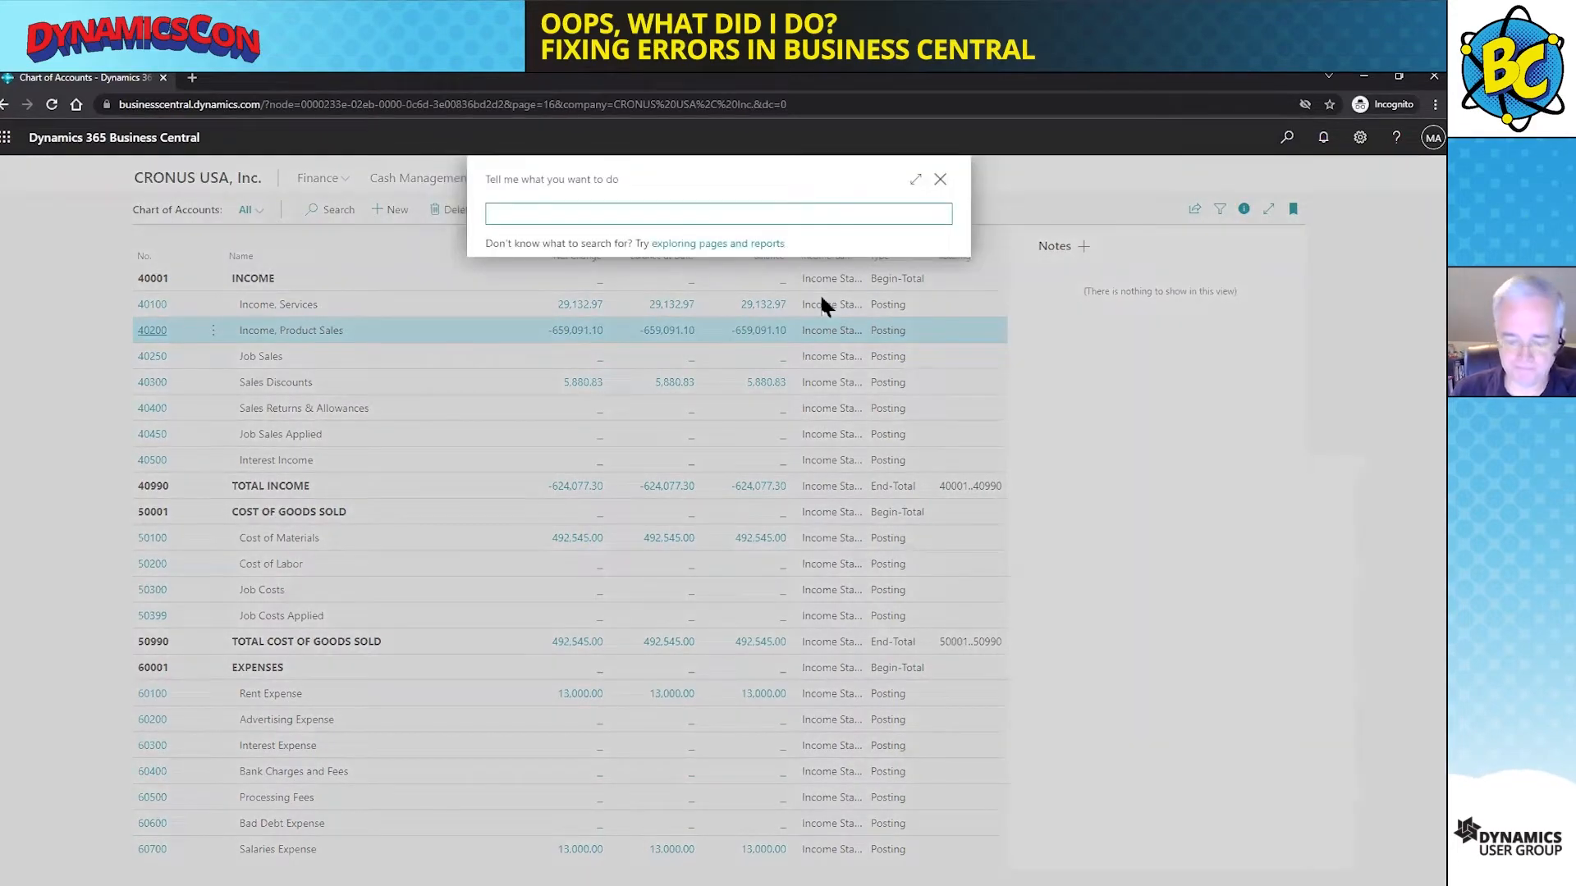
text(d)
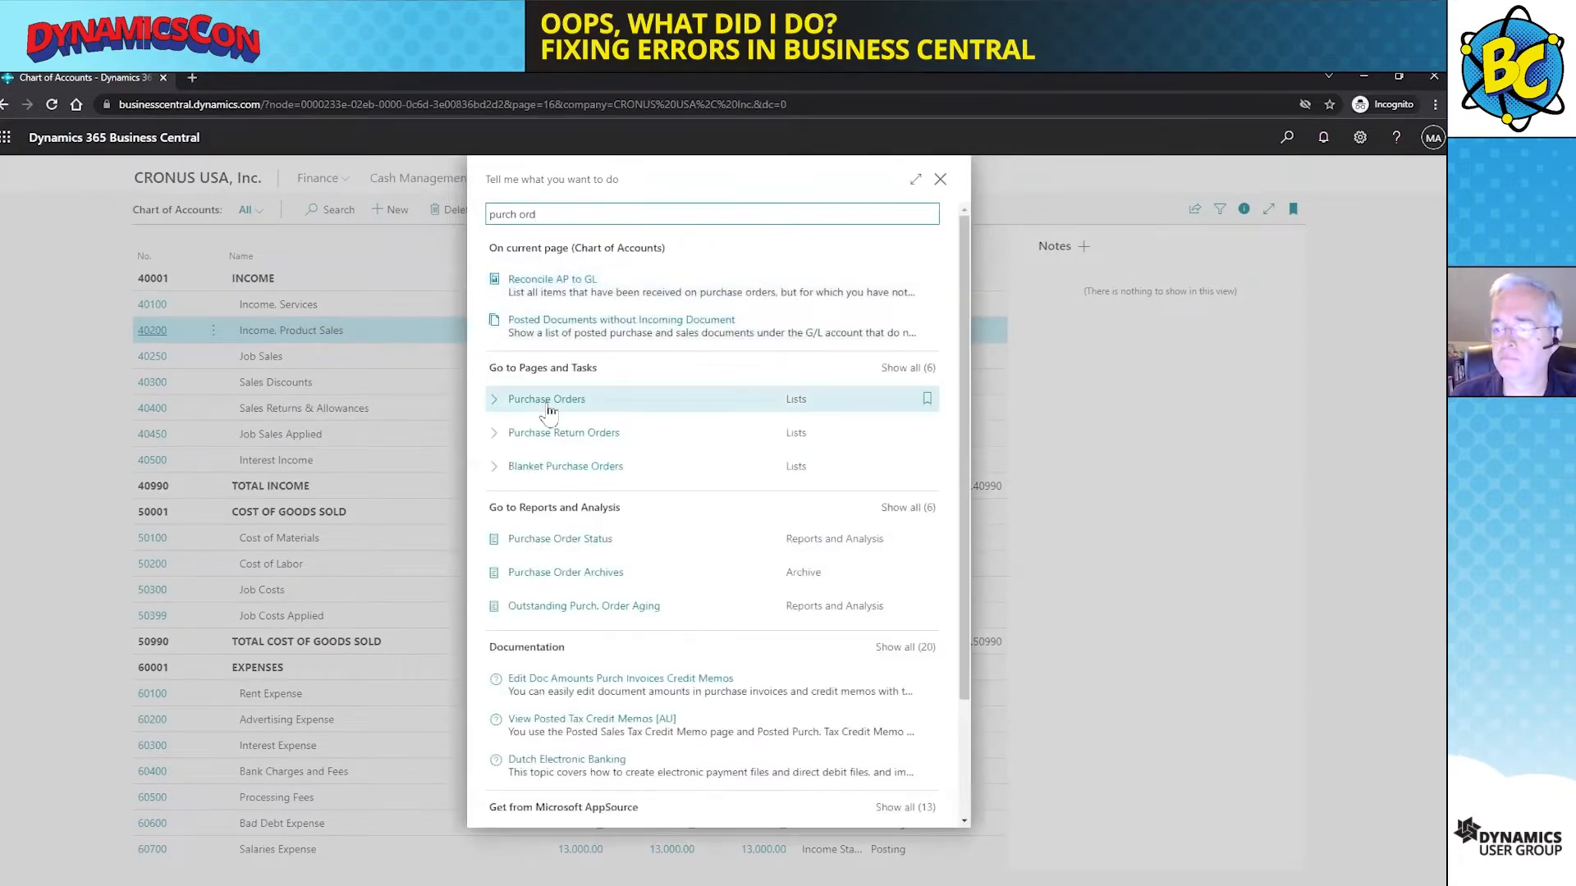
click(565, 394)
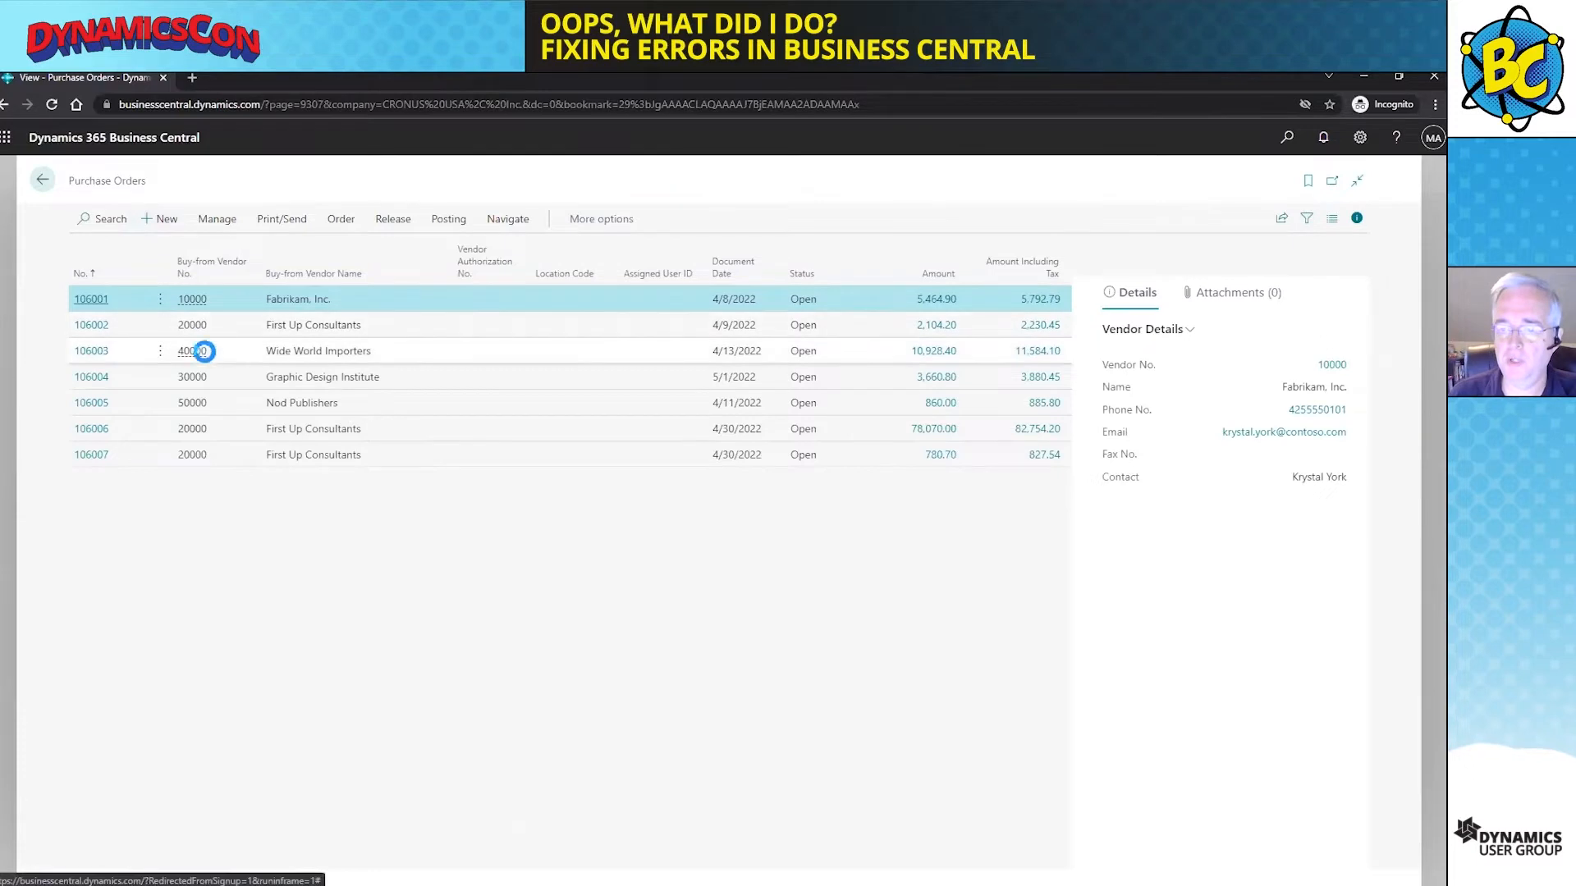
Create a purchase order for vendor Fabrikam, Inc., entering the order's own number as the vendor invoice number
text(10000)
key(Tab)
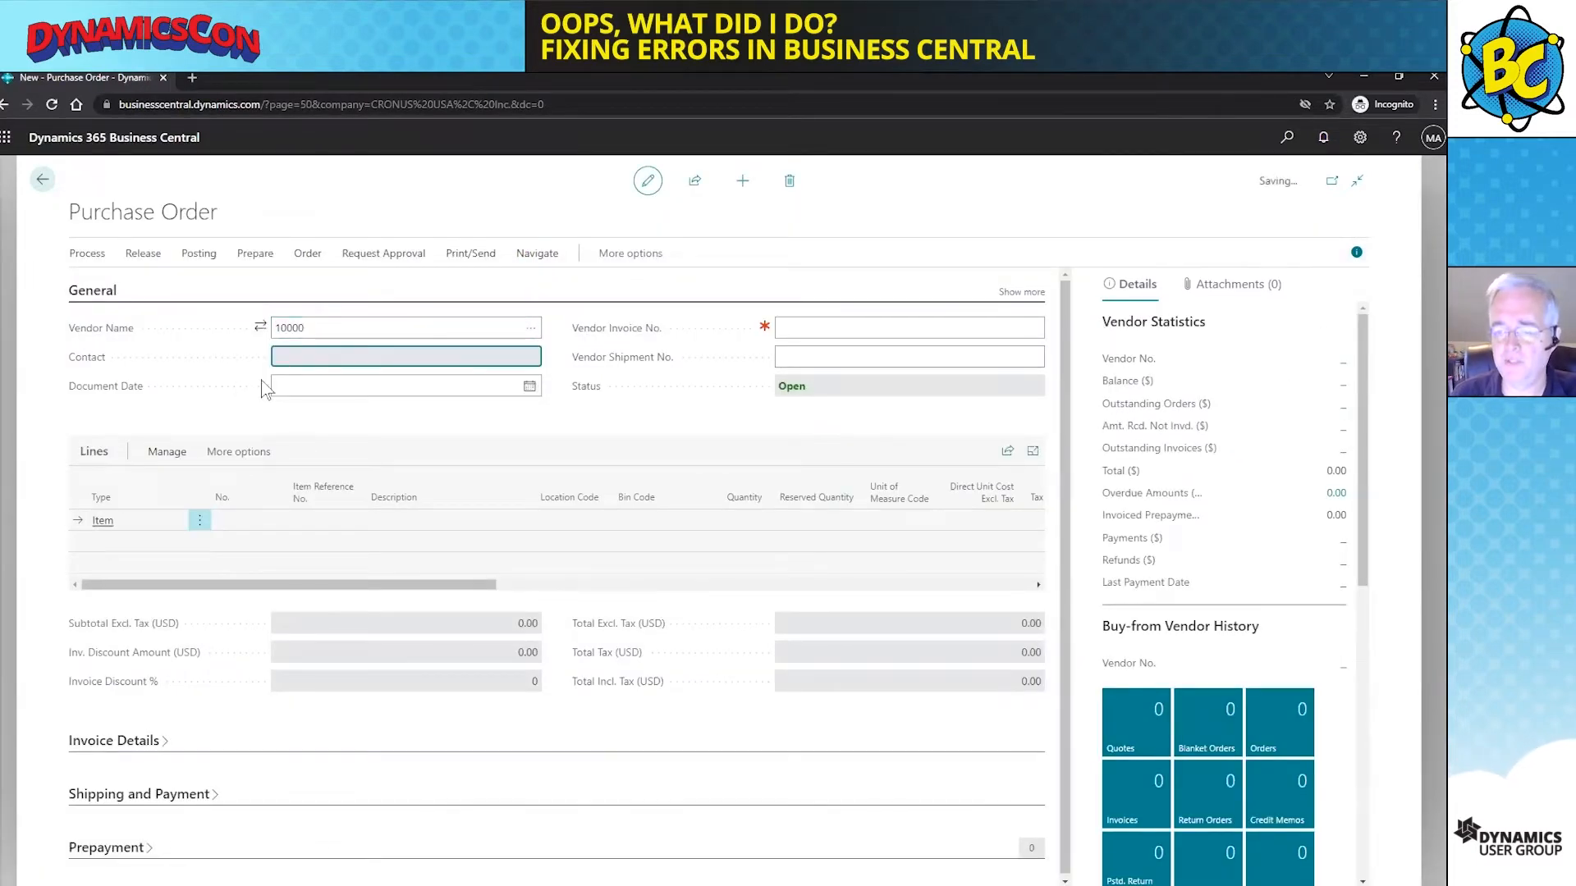
key(Tab)
key(Tab)
text(106008)
key(Tab)
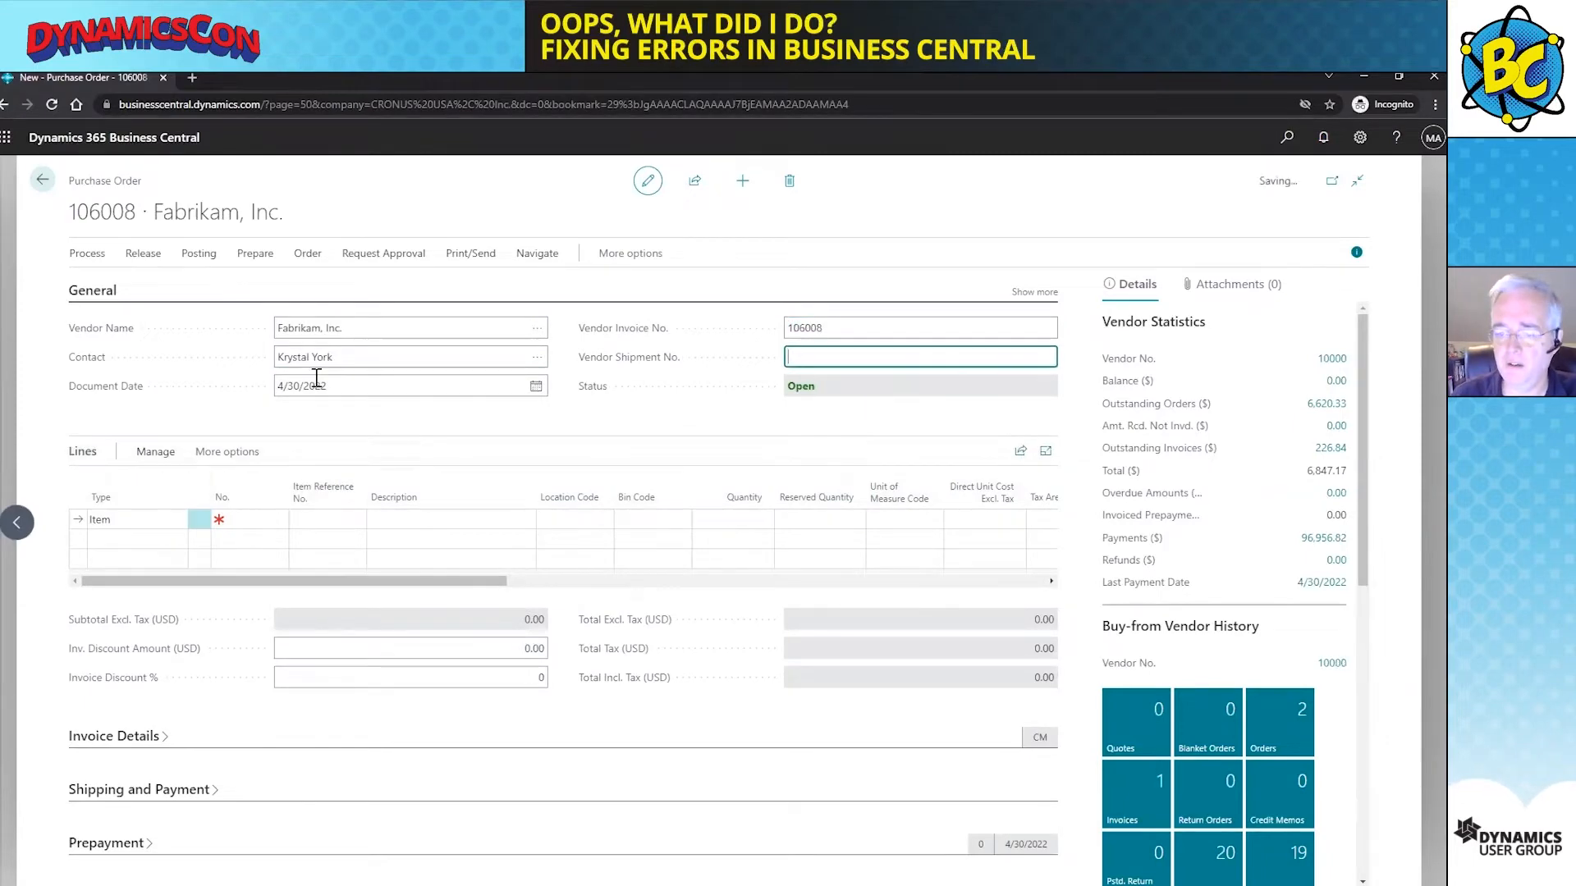
Add an item line for 1896-S ATHENS Desk with quantity 10 and a direct unit cost of 800
click(257, 520)
click(279, 521)
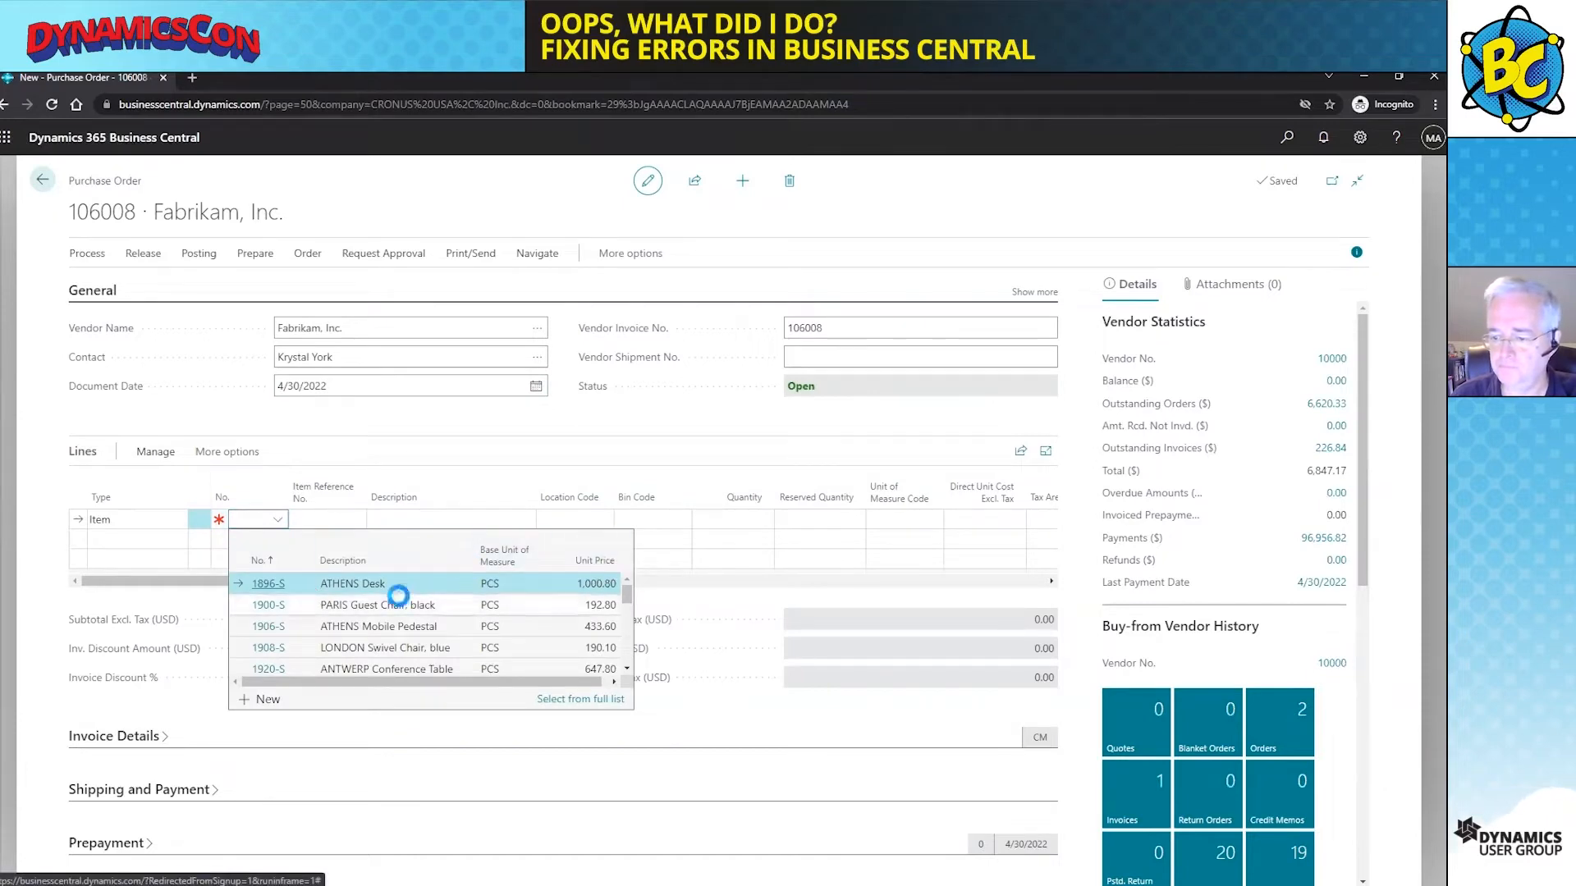
click(743, 522)
key(Tab)
key(Tab)
text(80)
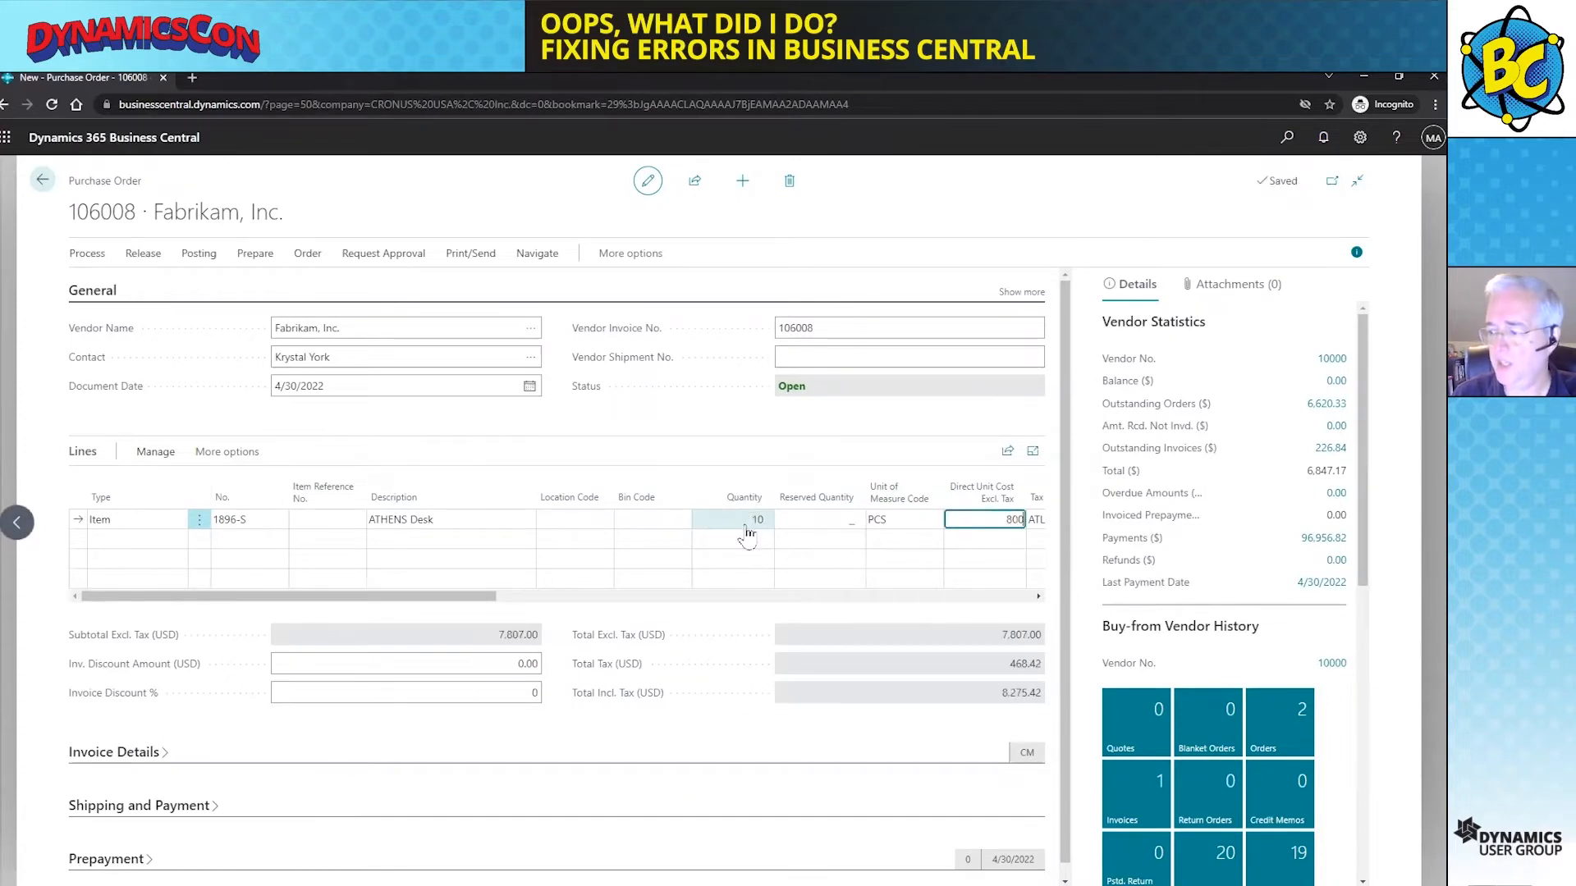
key(Tab)
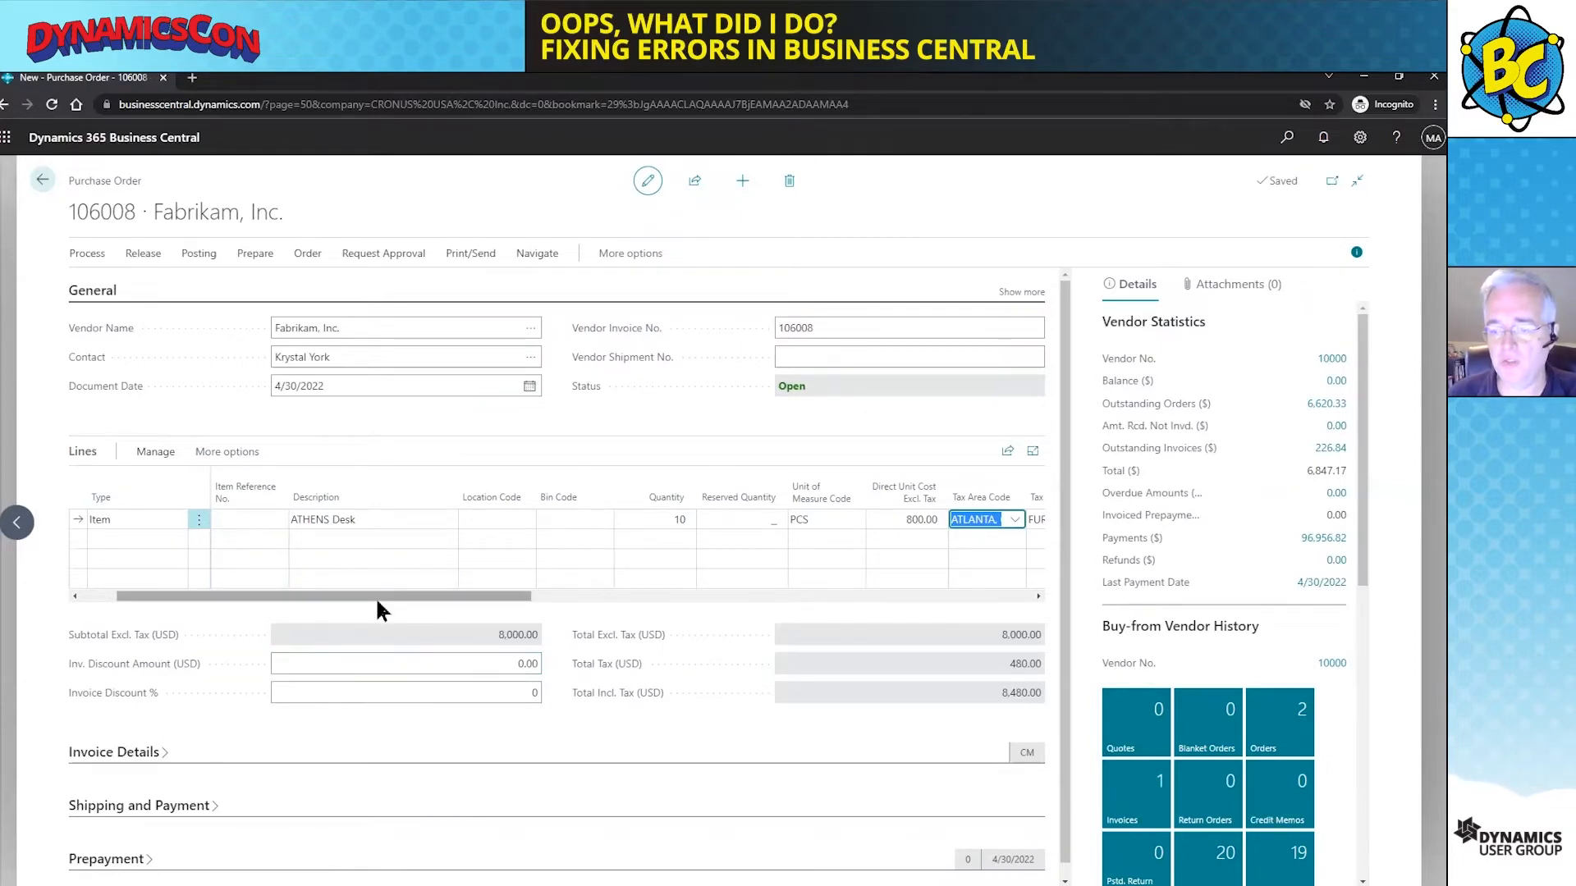
Post the purchase order with the Receive option only
click(195, 260)
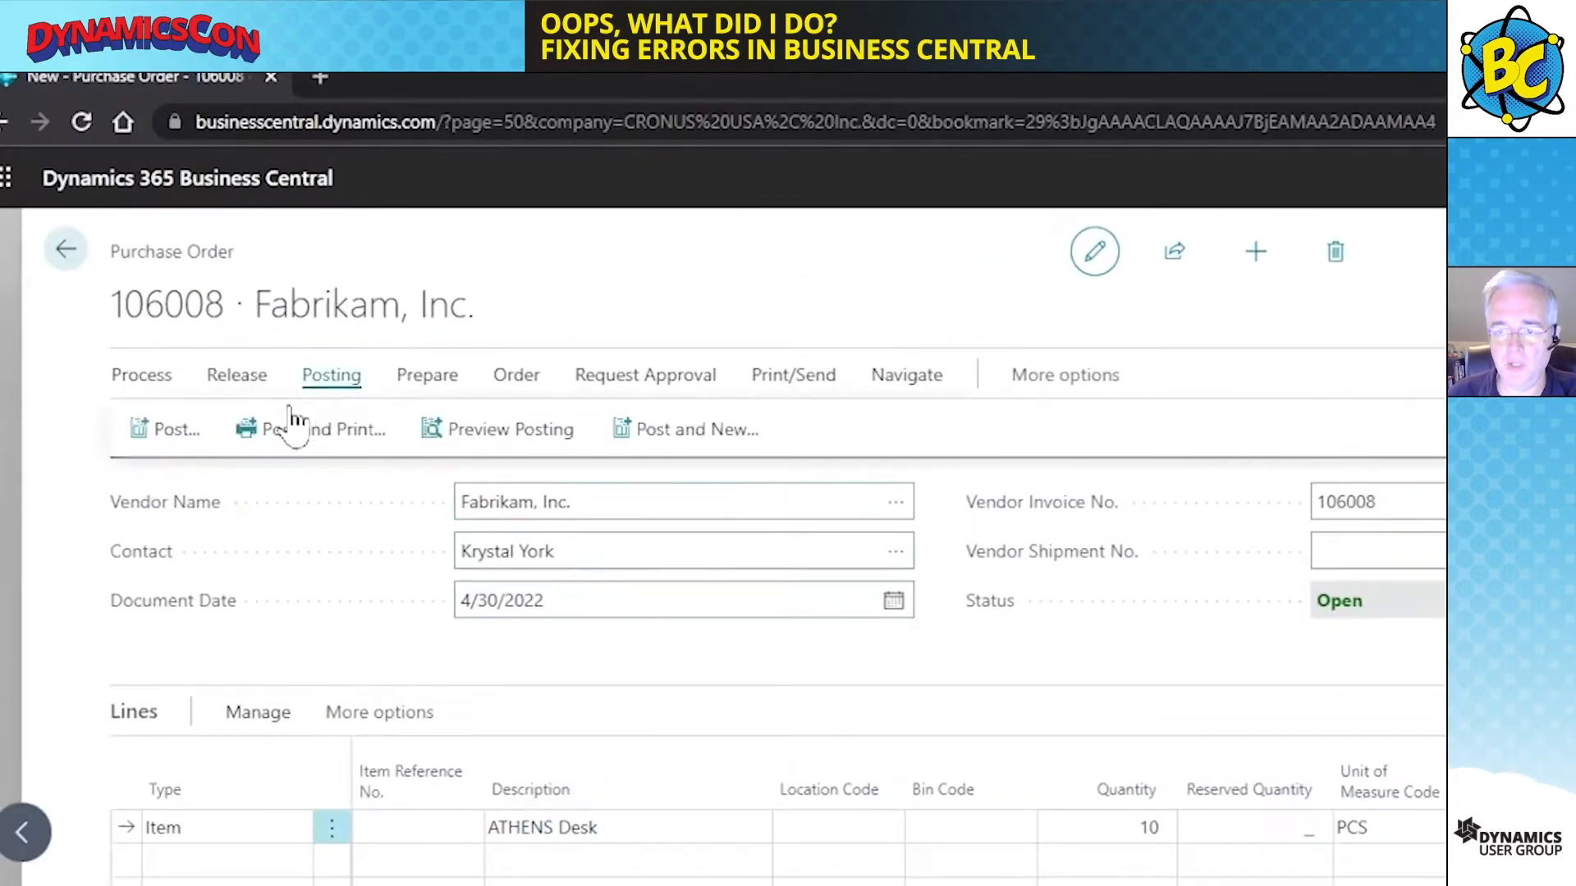
click(167, 431)
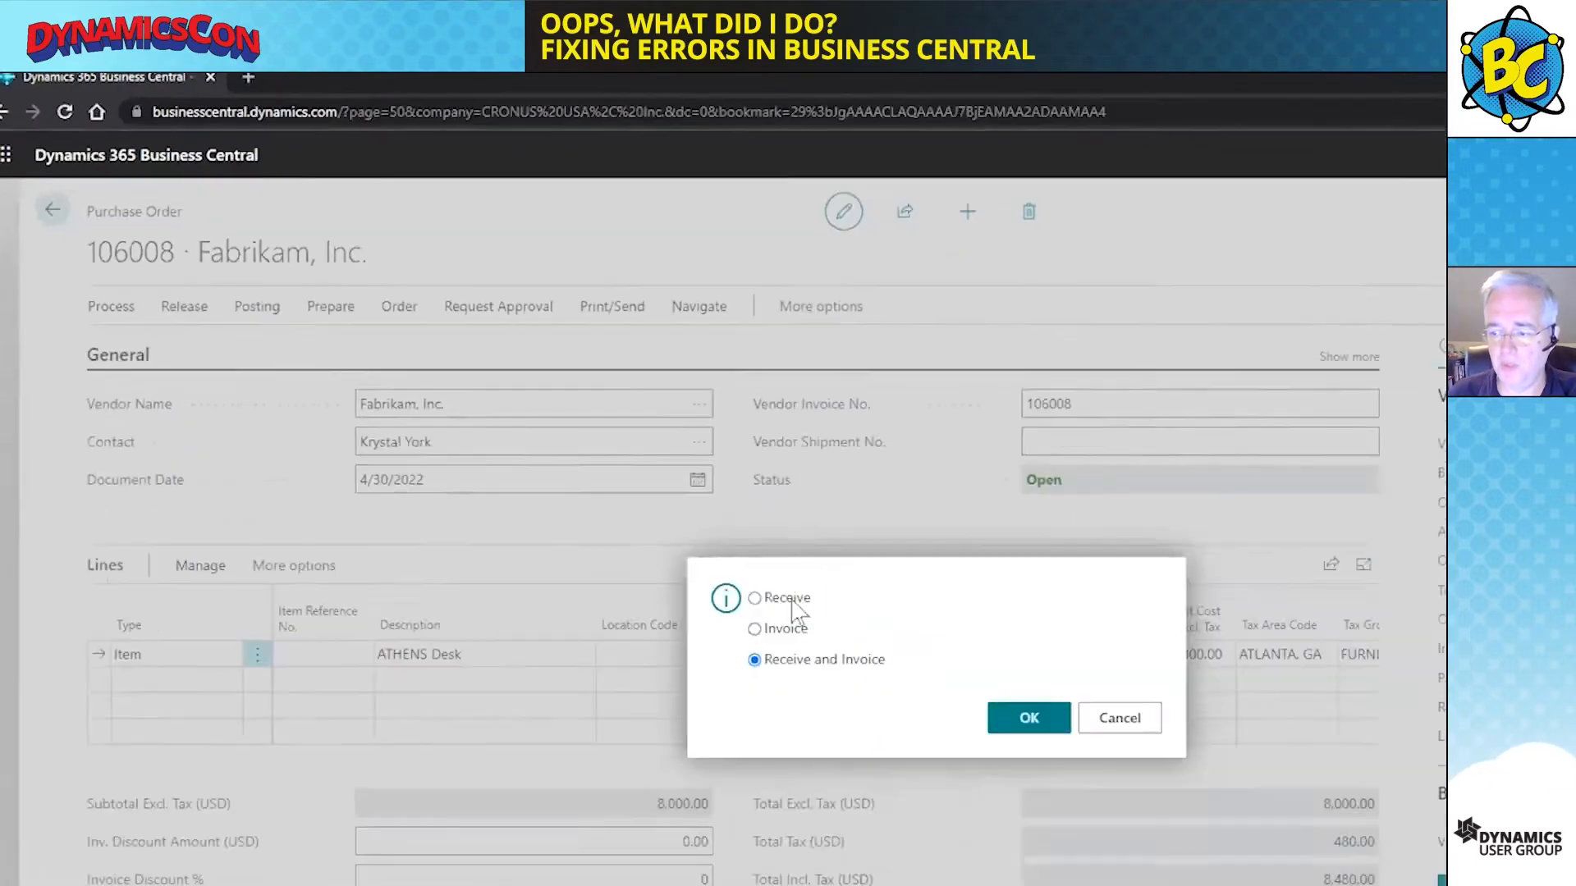
click(574, 471)
click(788, 573)
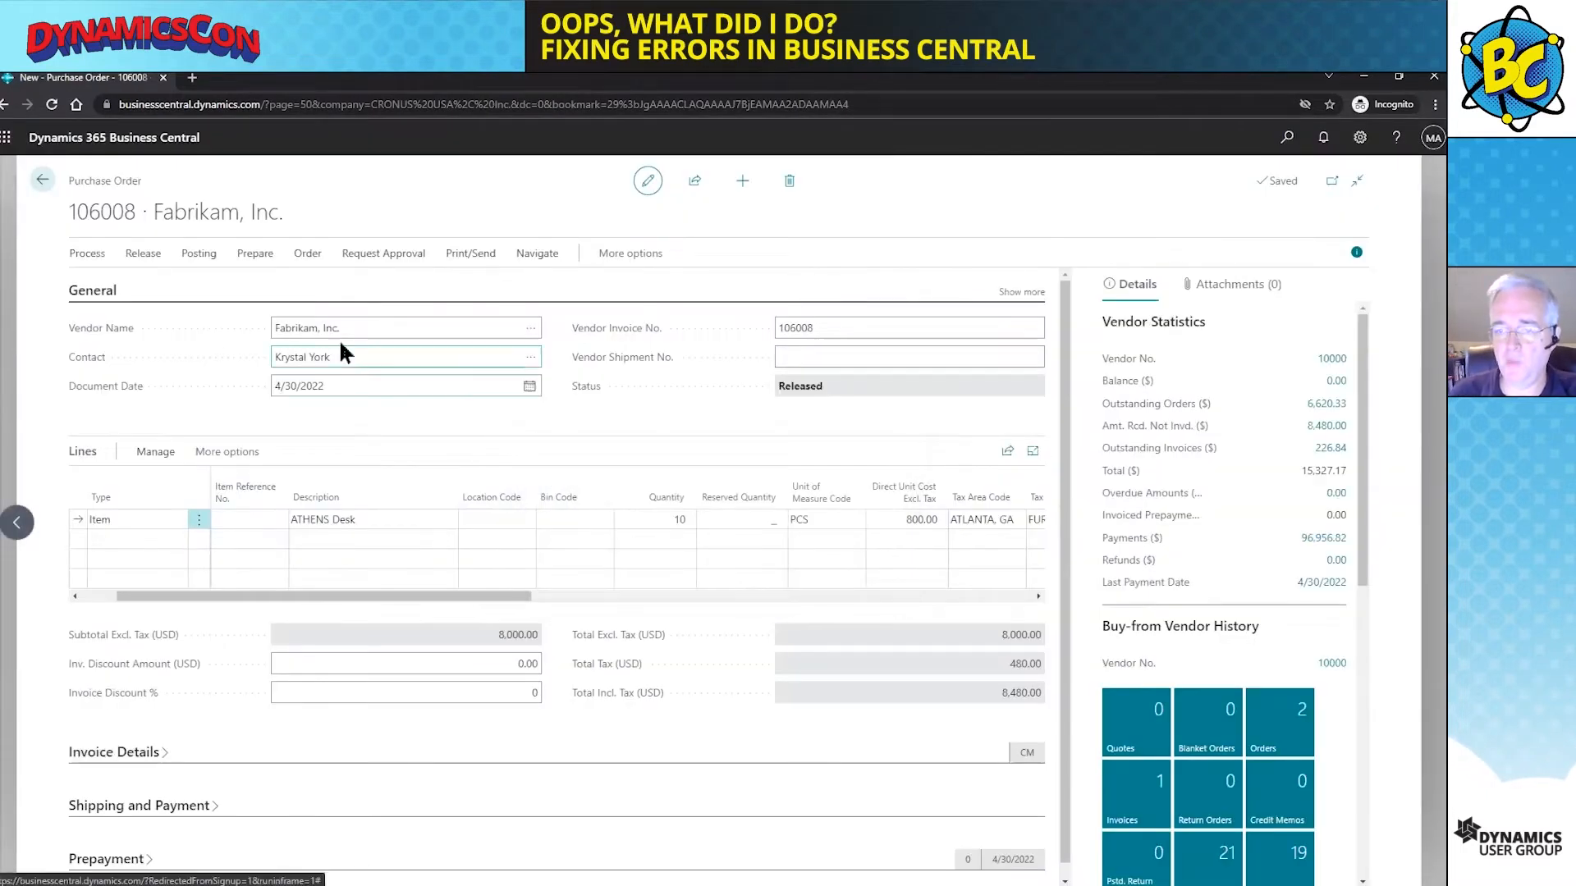
Show all general fields, try to change the released purchase order's vendor to First Up Consultants, and discard the change
click(1021, 292)
click(320, 328)
text(20000)
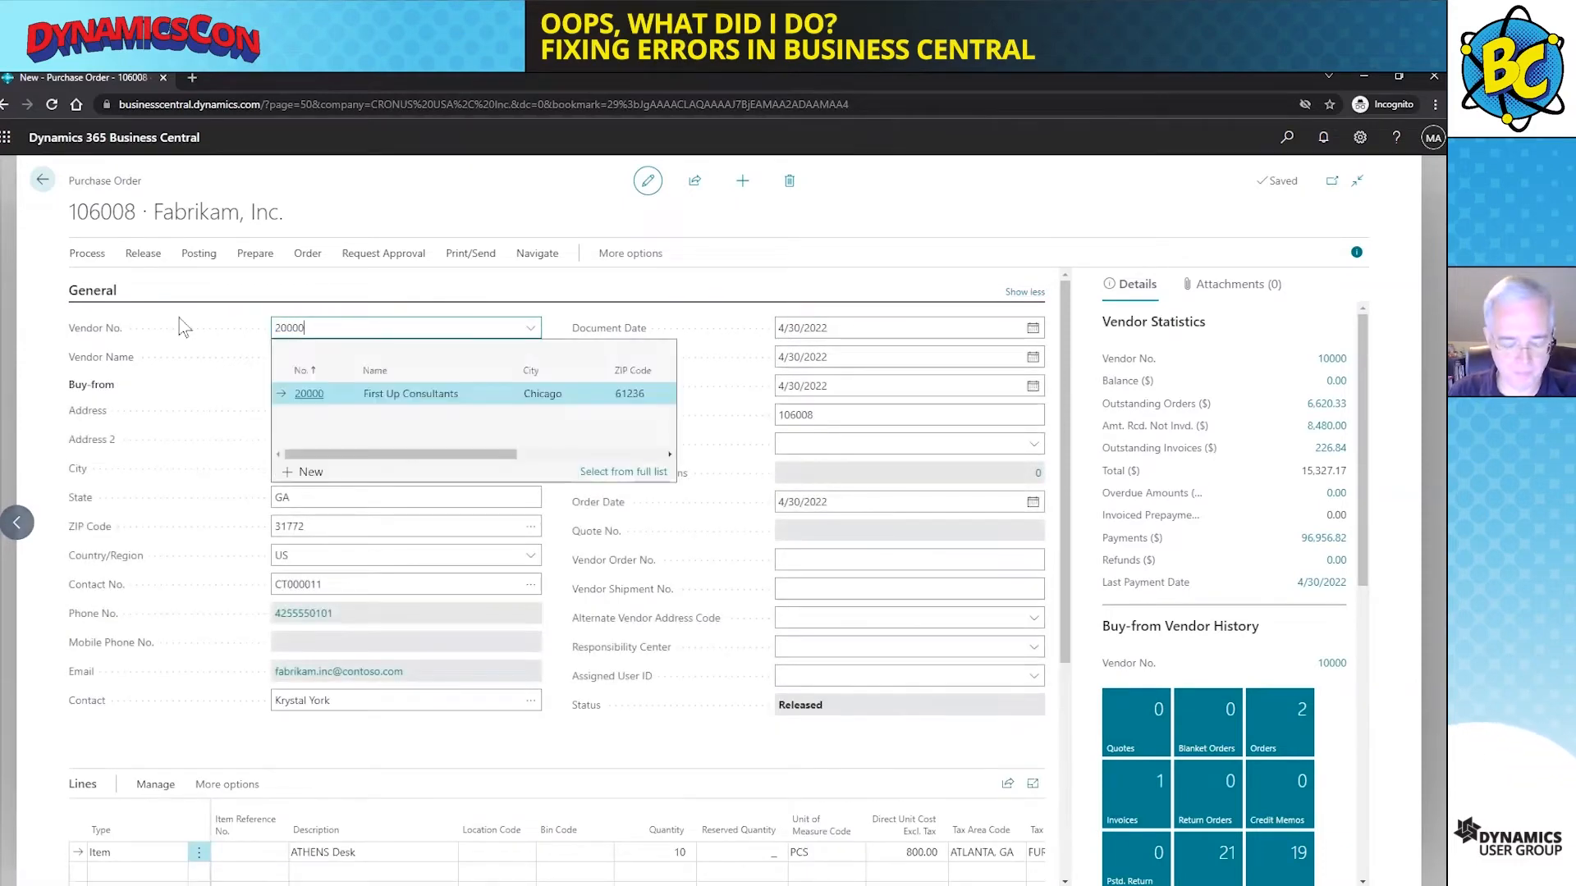
key(Tab)
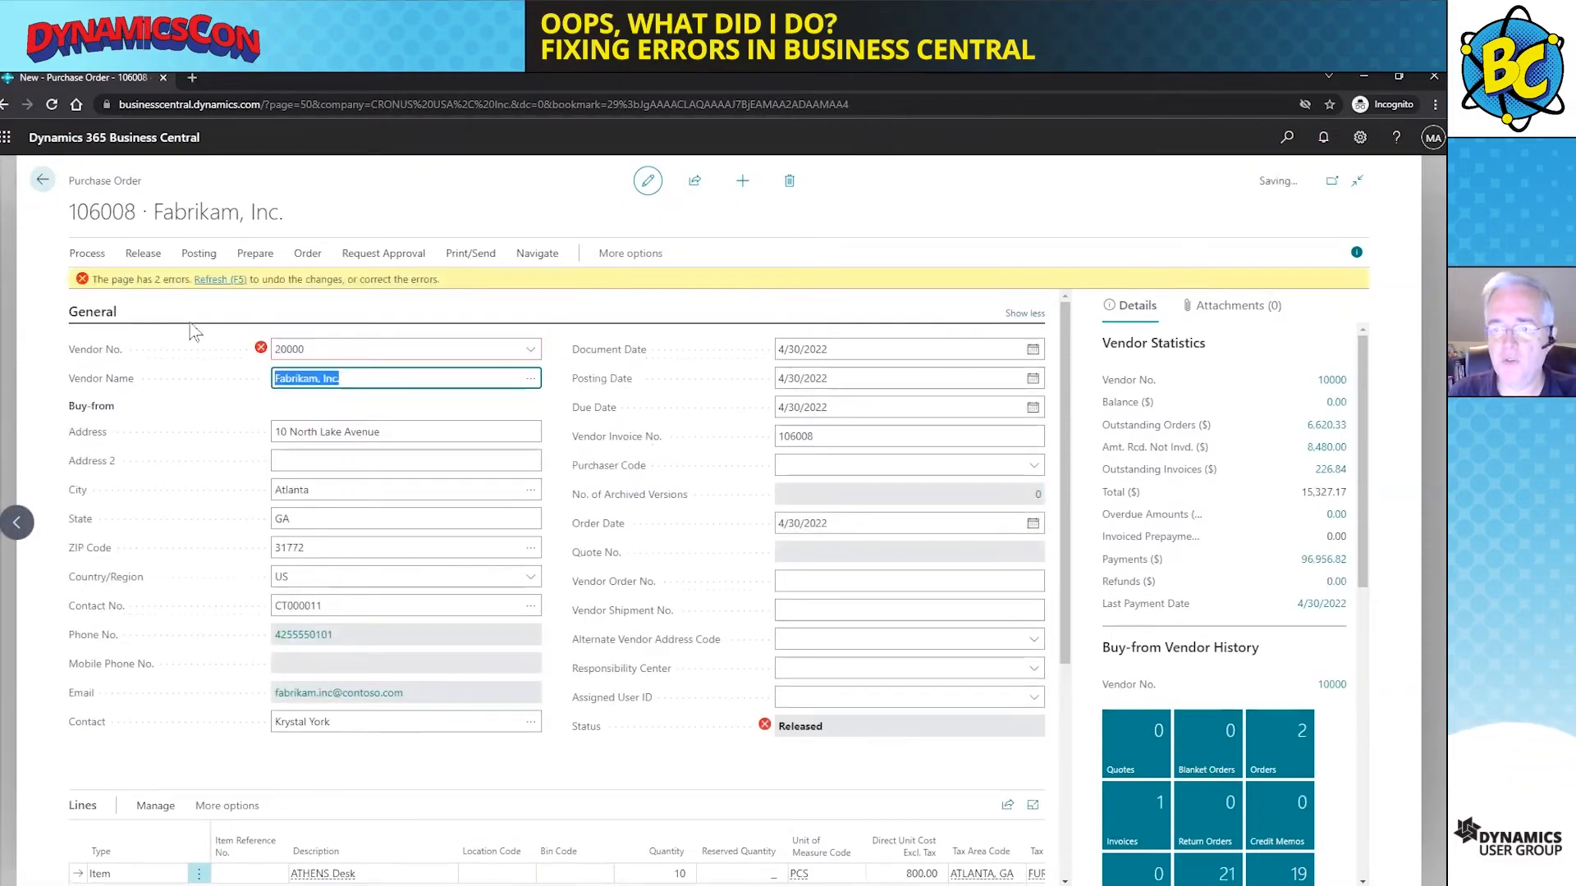
mouse_move(261, 349)
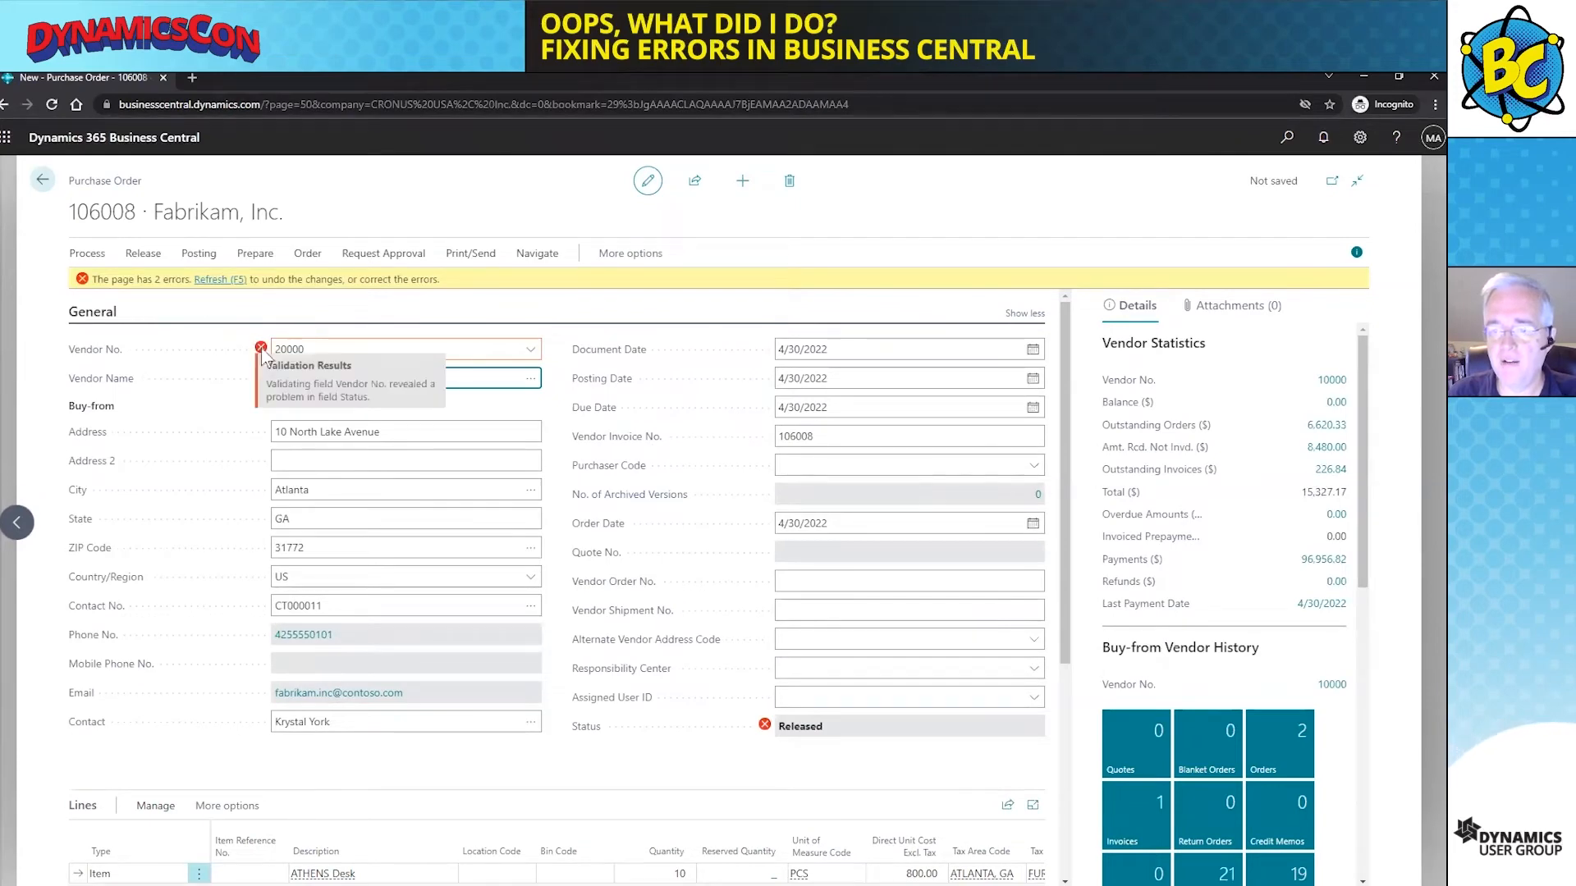
click(261, 348)
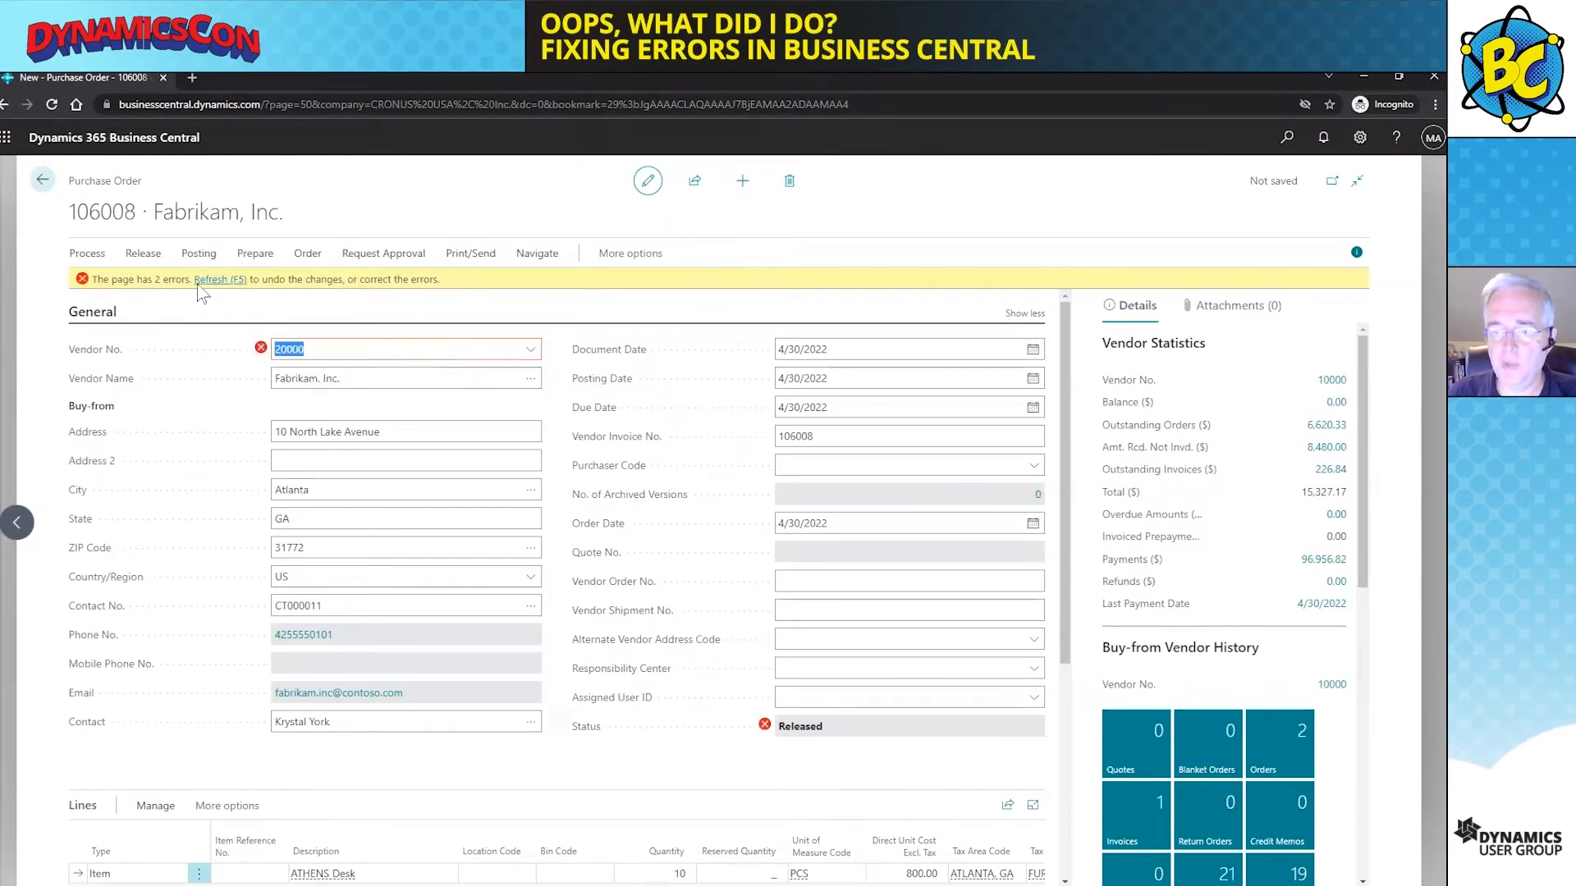
click(211, 280)
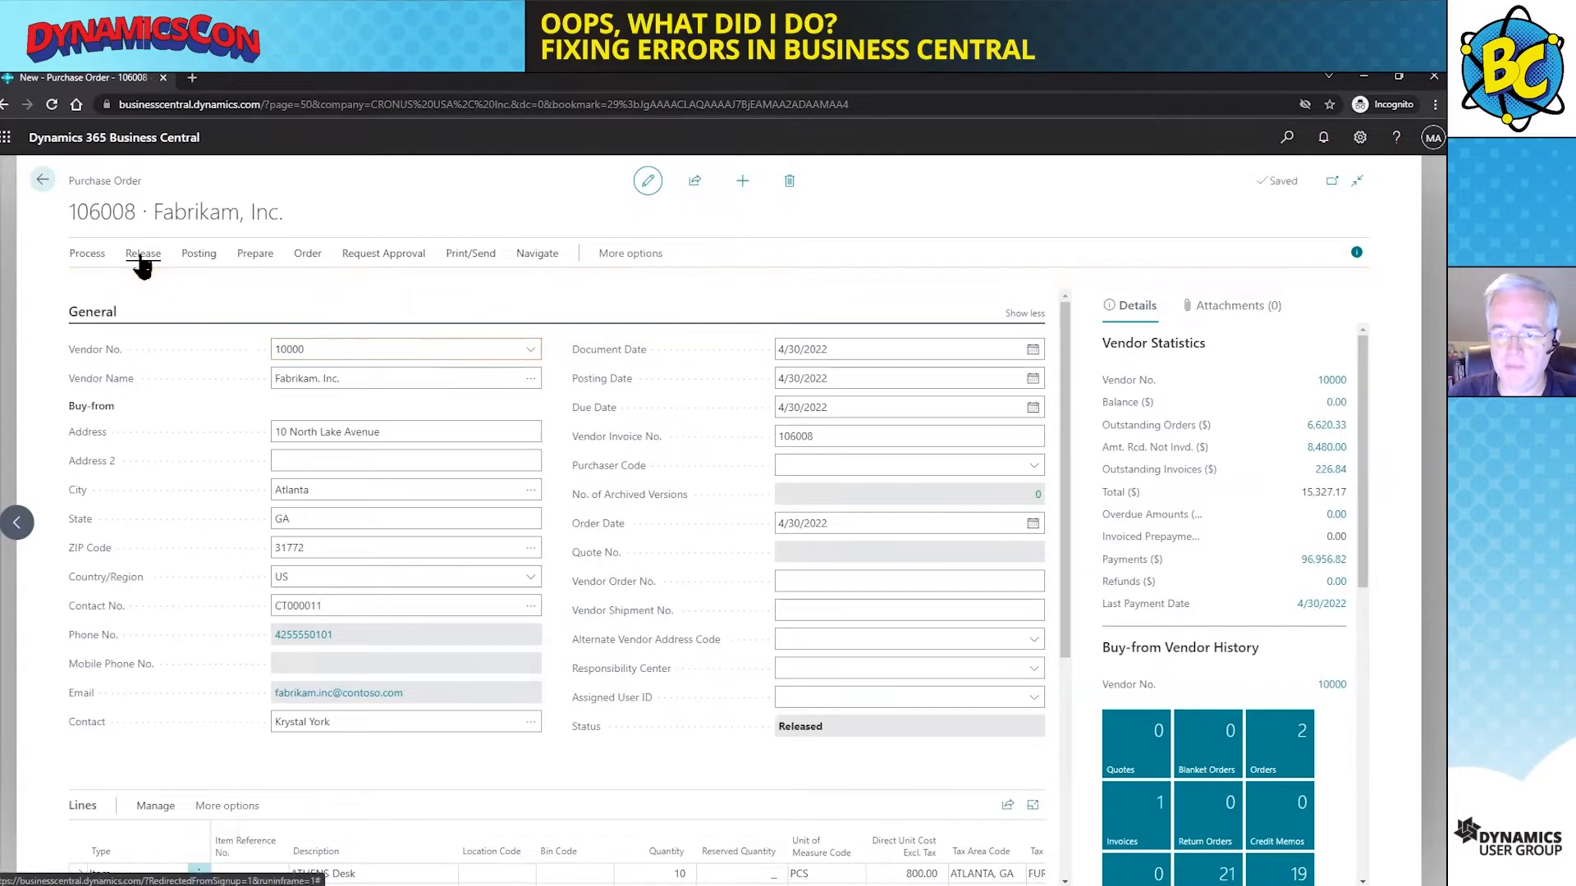
Reopen the purchase order, try again to change its vendor to First Up Consultants, and discard the vendor change
click(142, 258)
click(176, 281)
click(340, 327)
text(20)
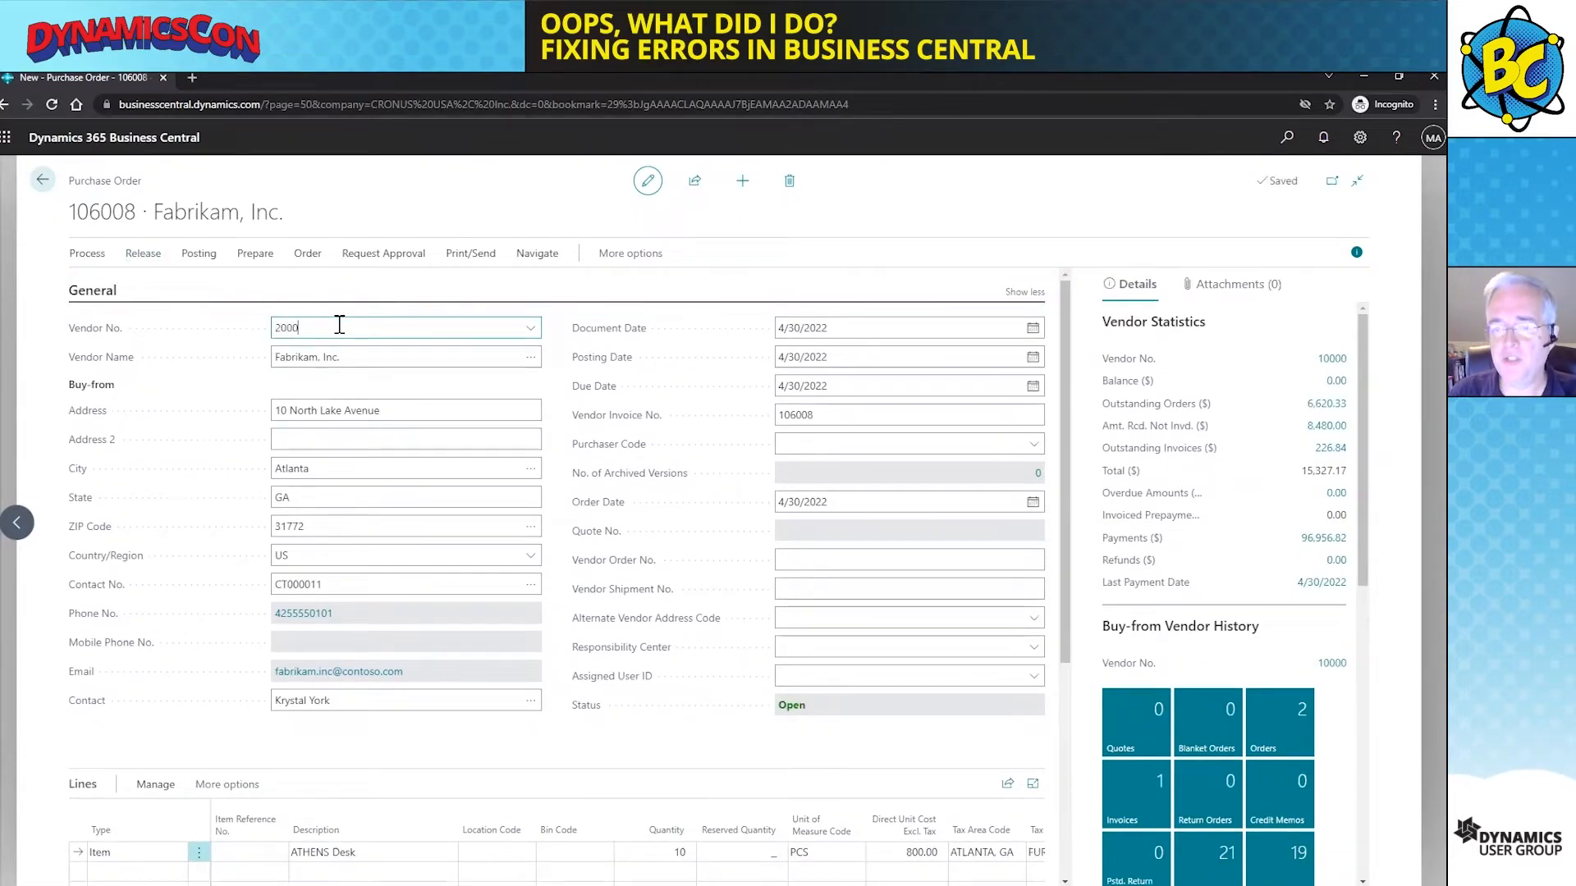
key(Tab)
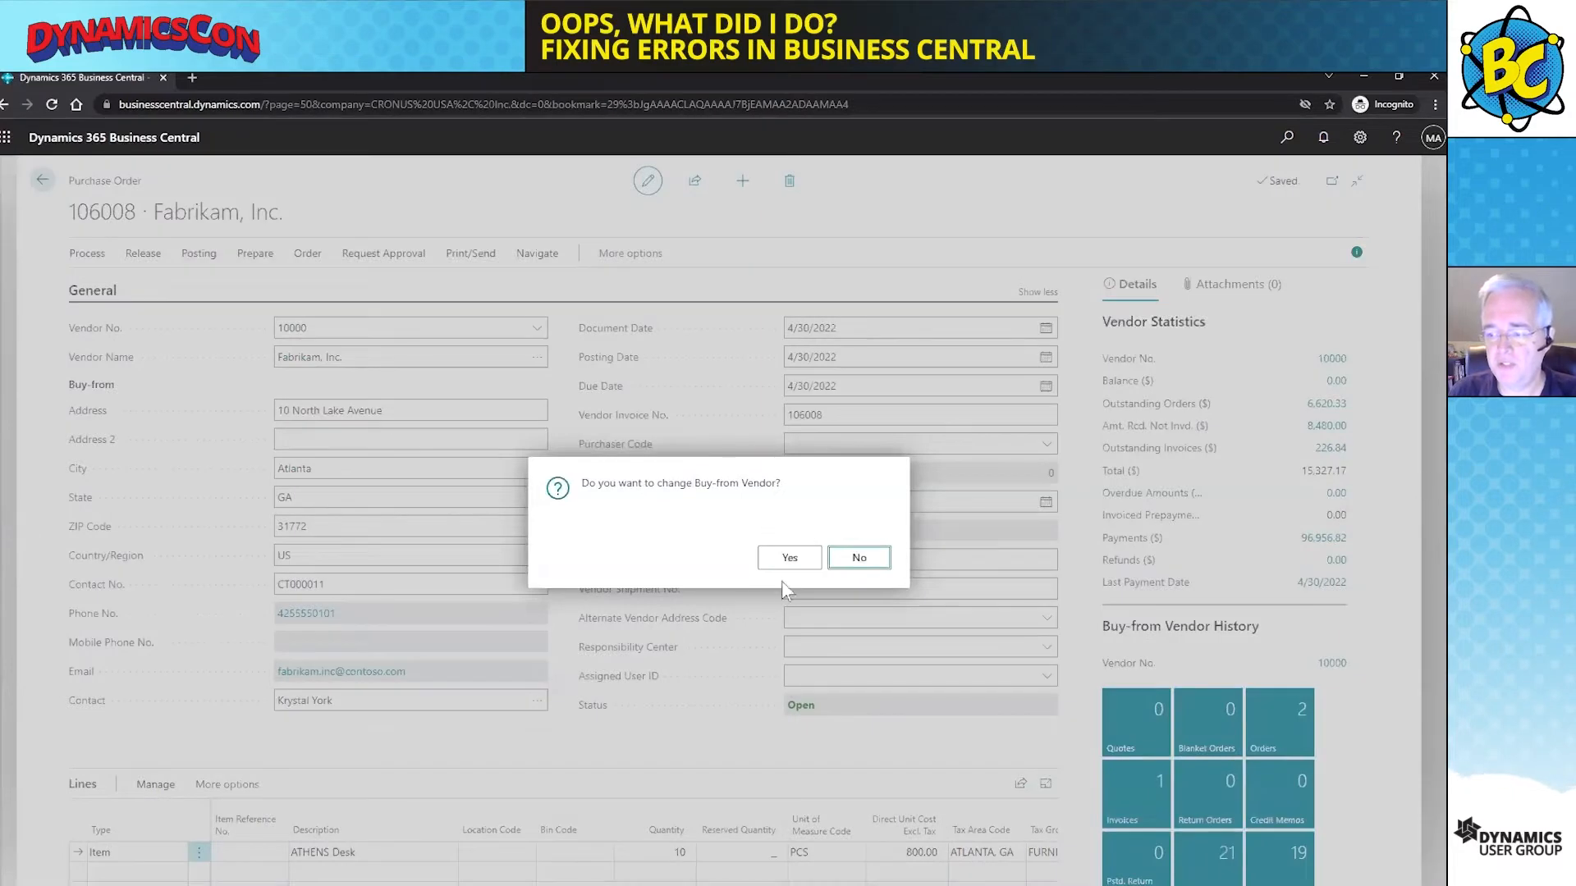
click(788, 559)
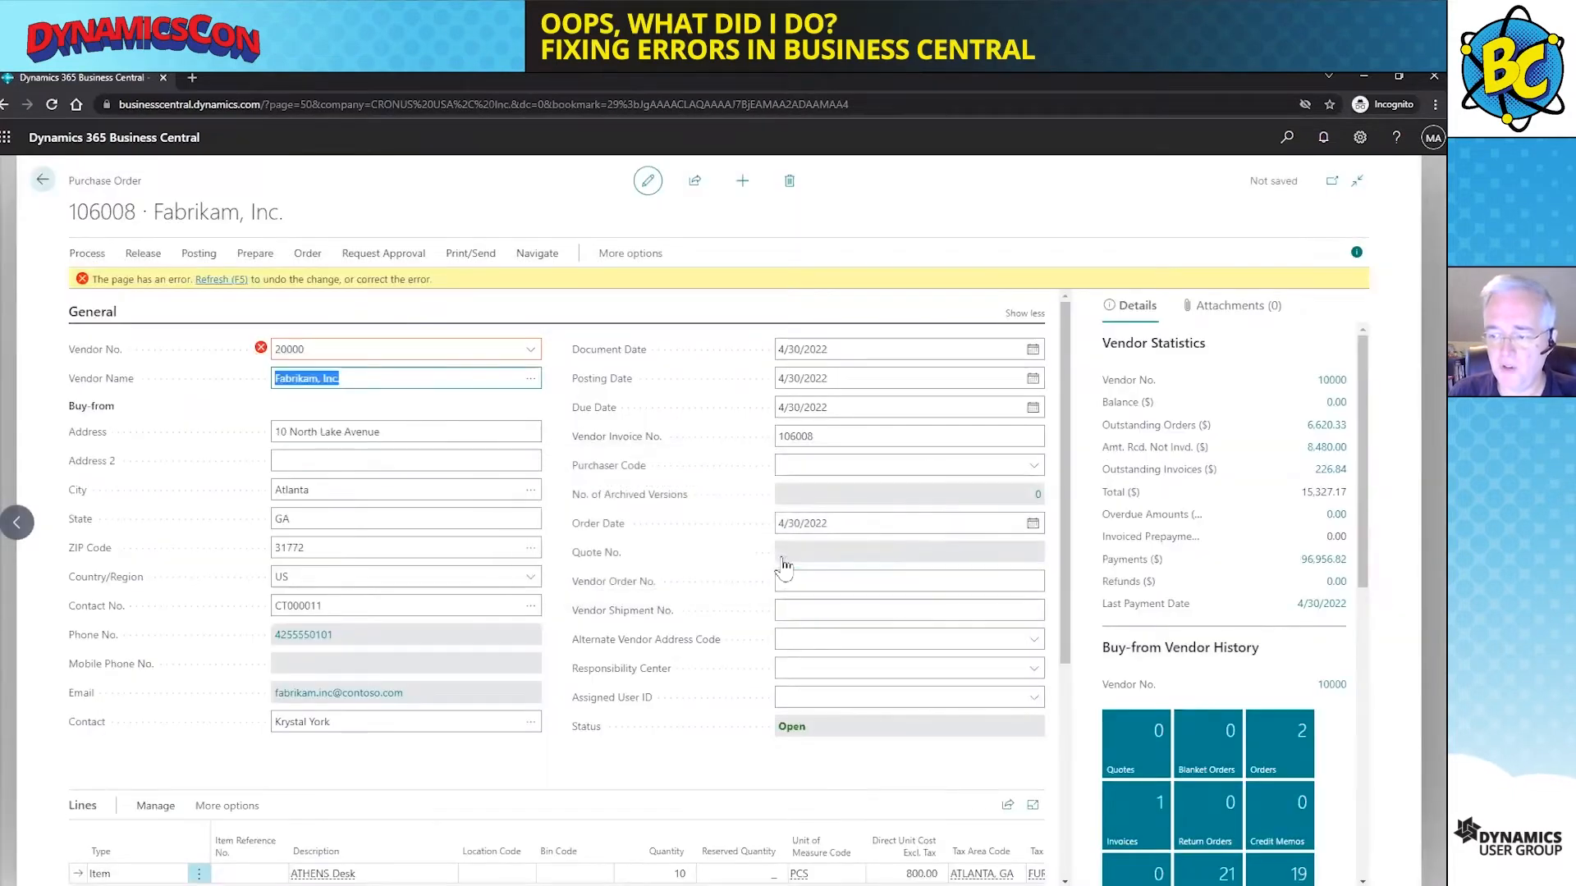
mouse_move(261, 350)
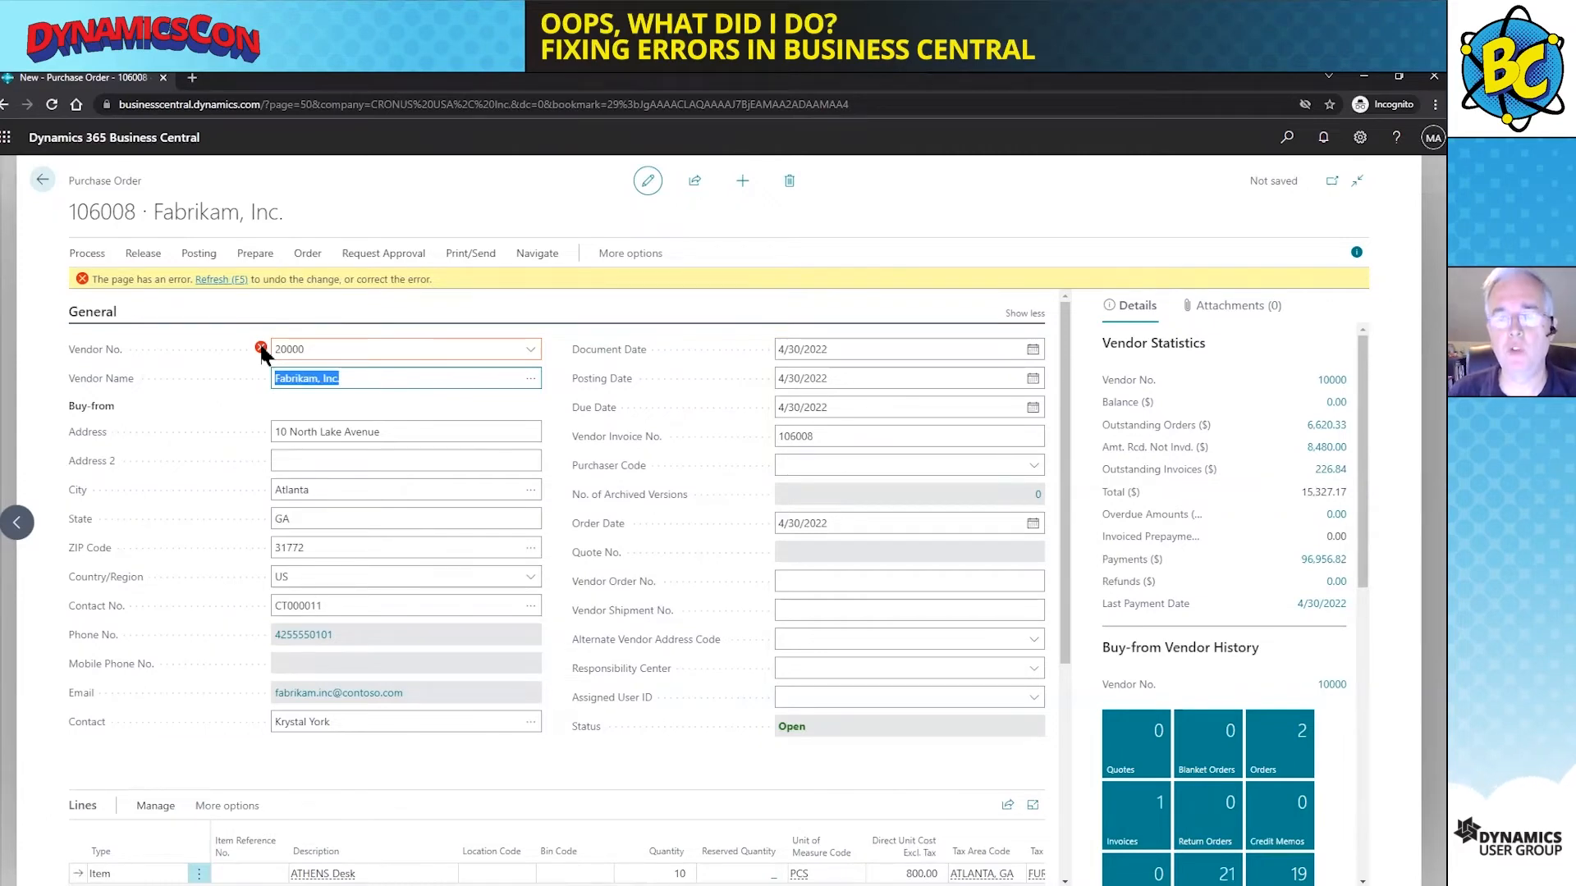
click(219, 280)
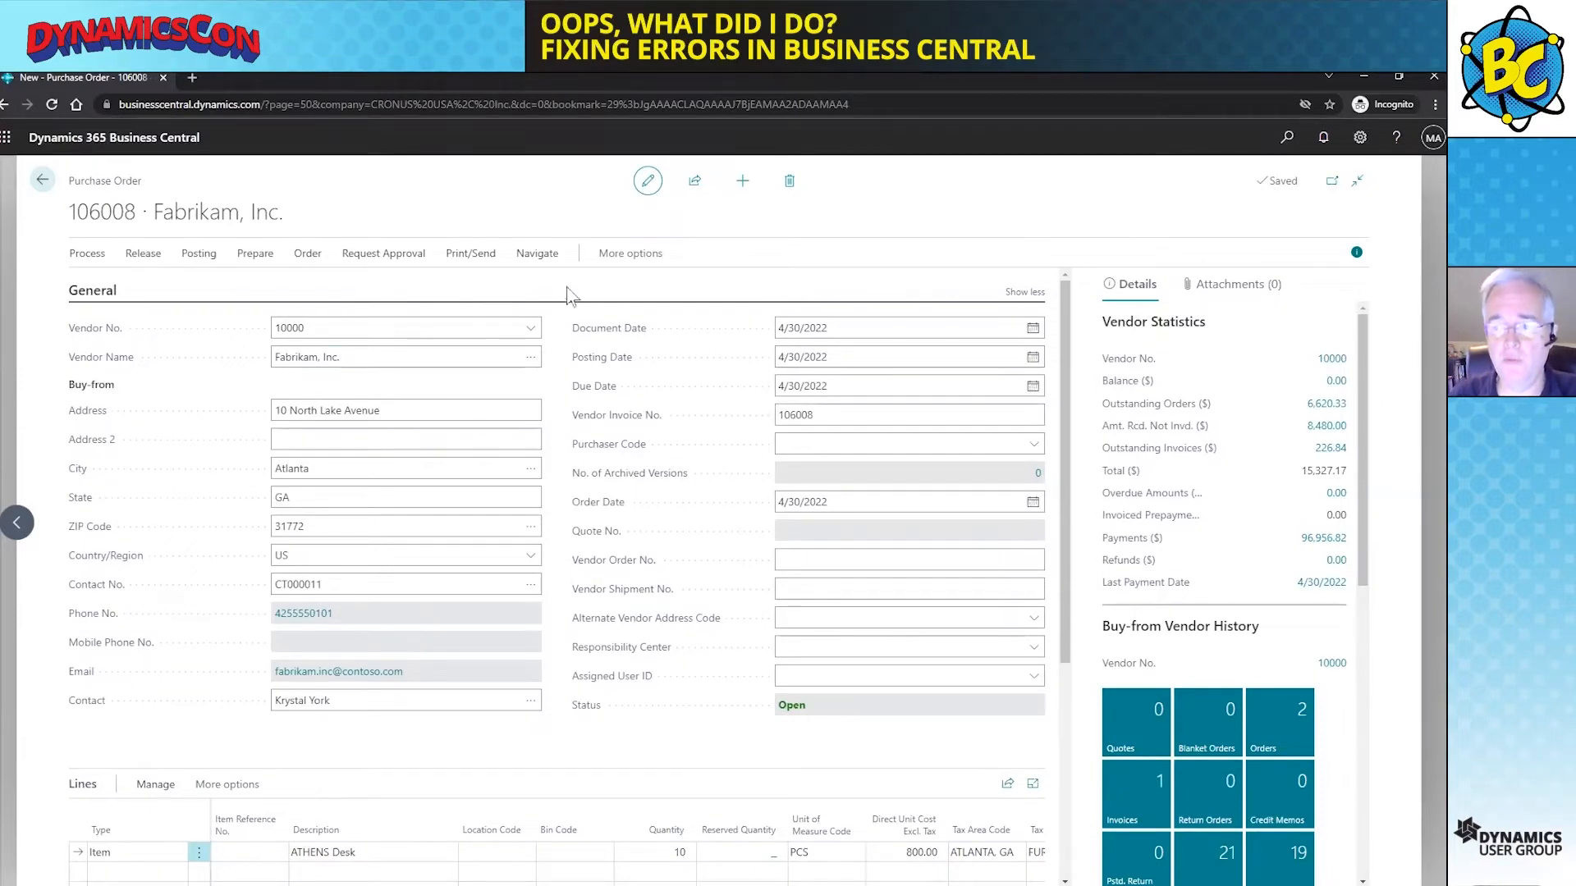
Open the posted purchase receipt that belongs to the Fabrikam, Inc. order
click(529, 255)
click(607, 254)
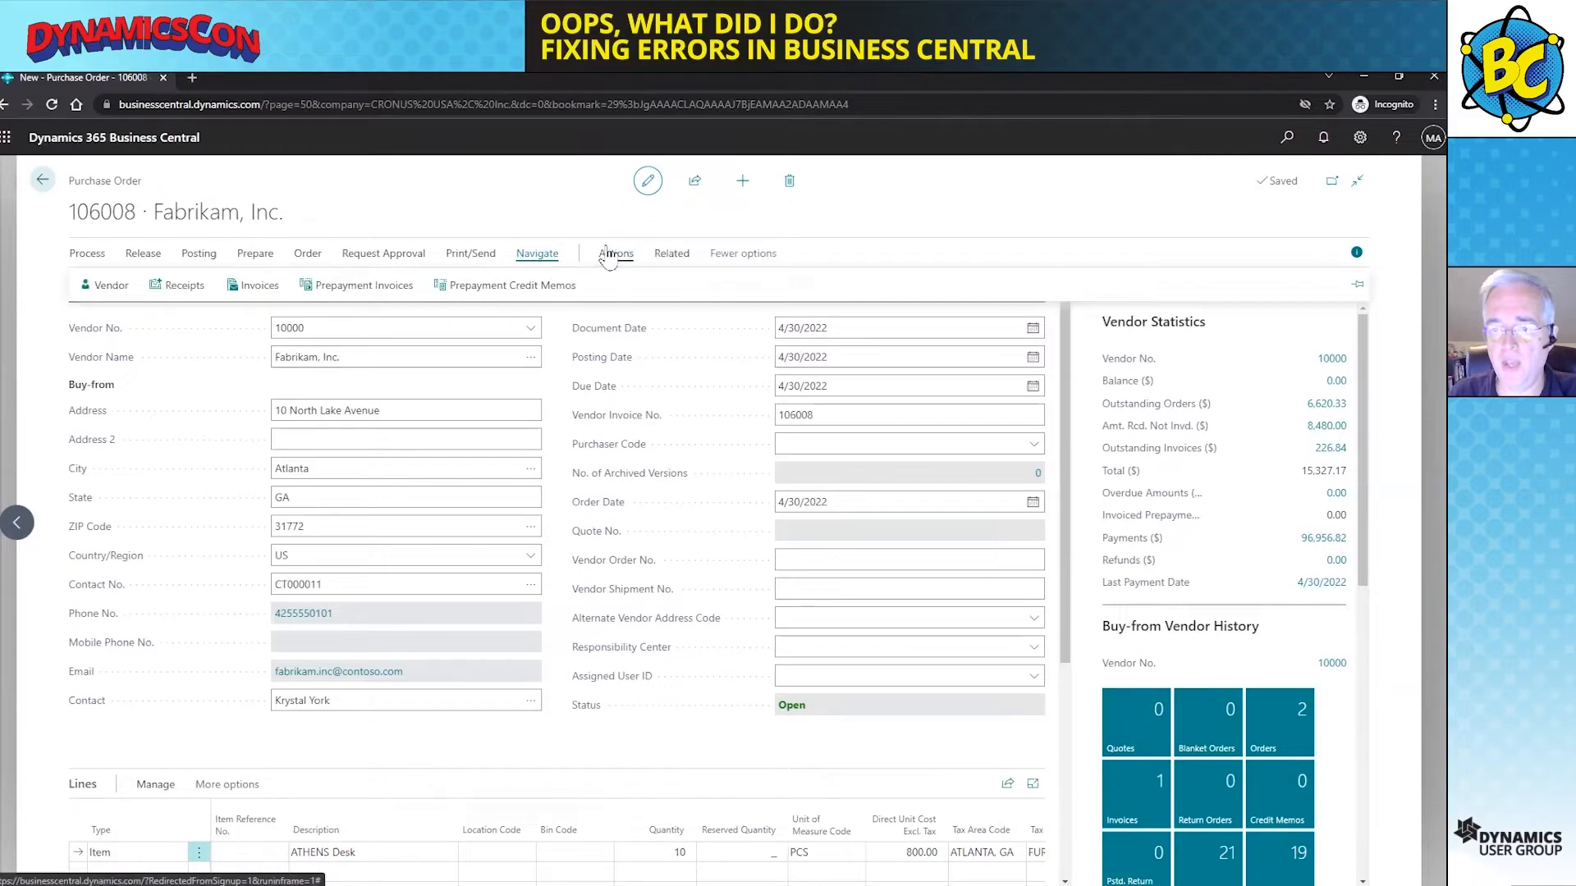
click(180, 288)
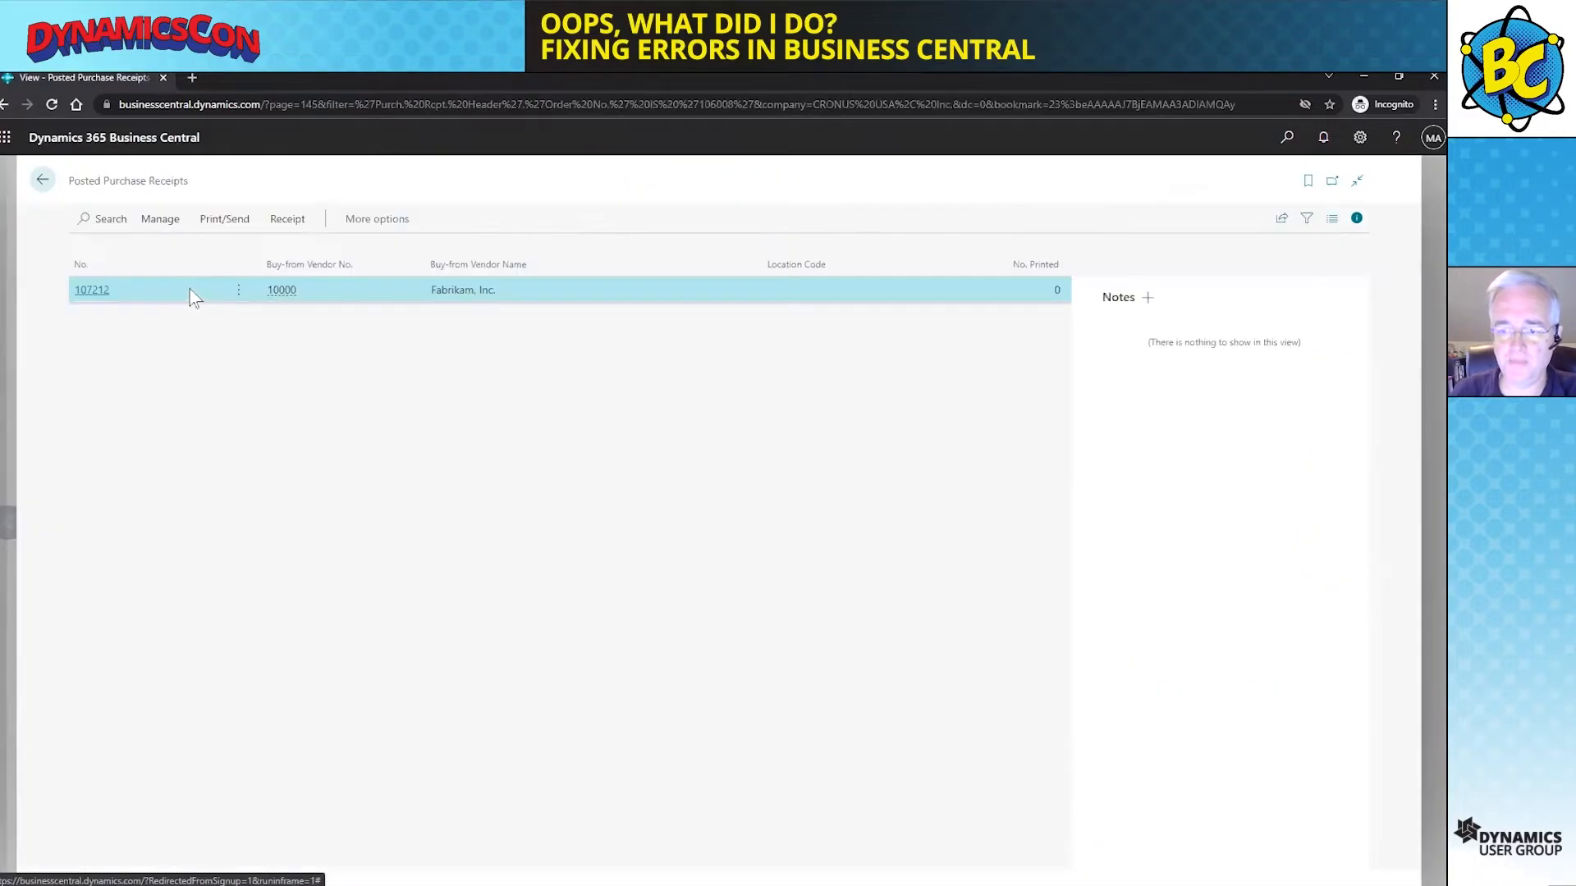
click(93, 291)
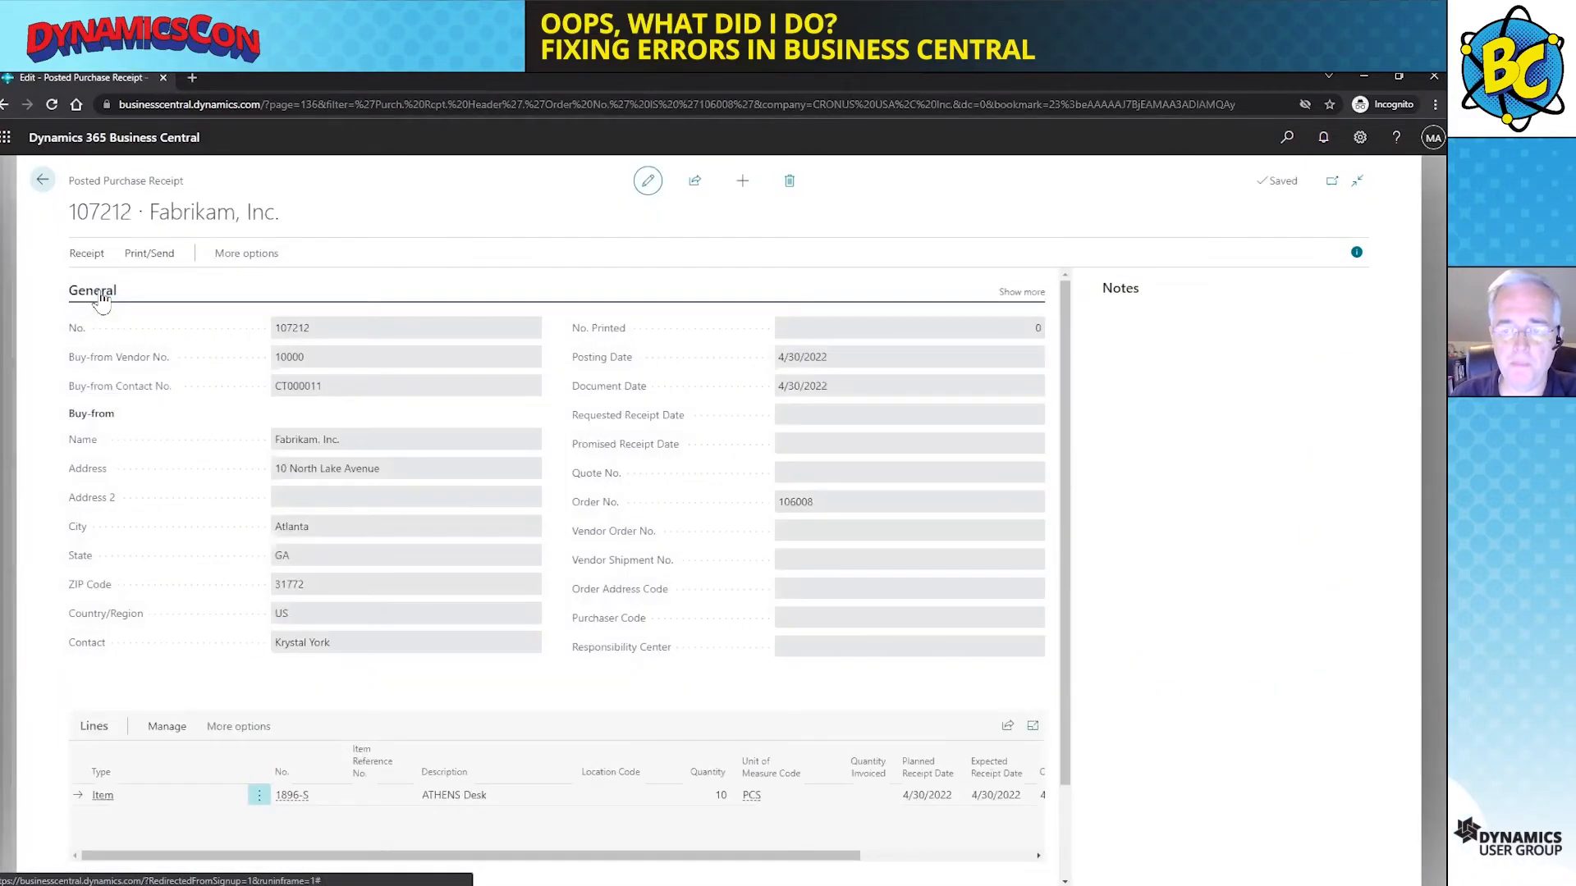
Undo the ATHENS Desk receipt line on the posted purchase receipt and confirm the reversal
click(233, 730)
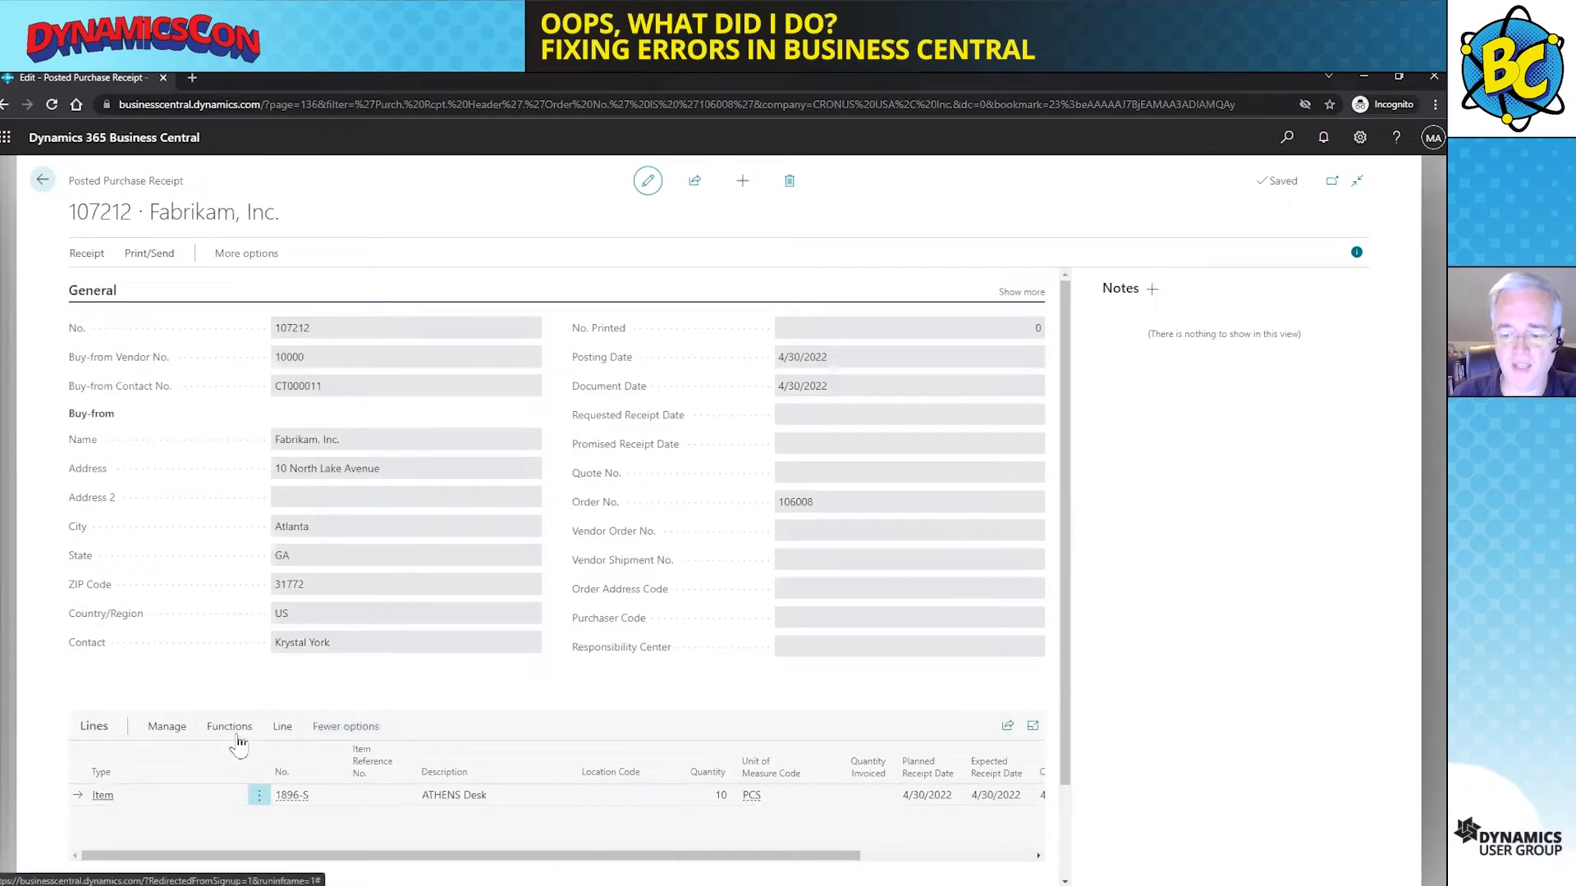
click(234, 728)
click(231, 769)
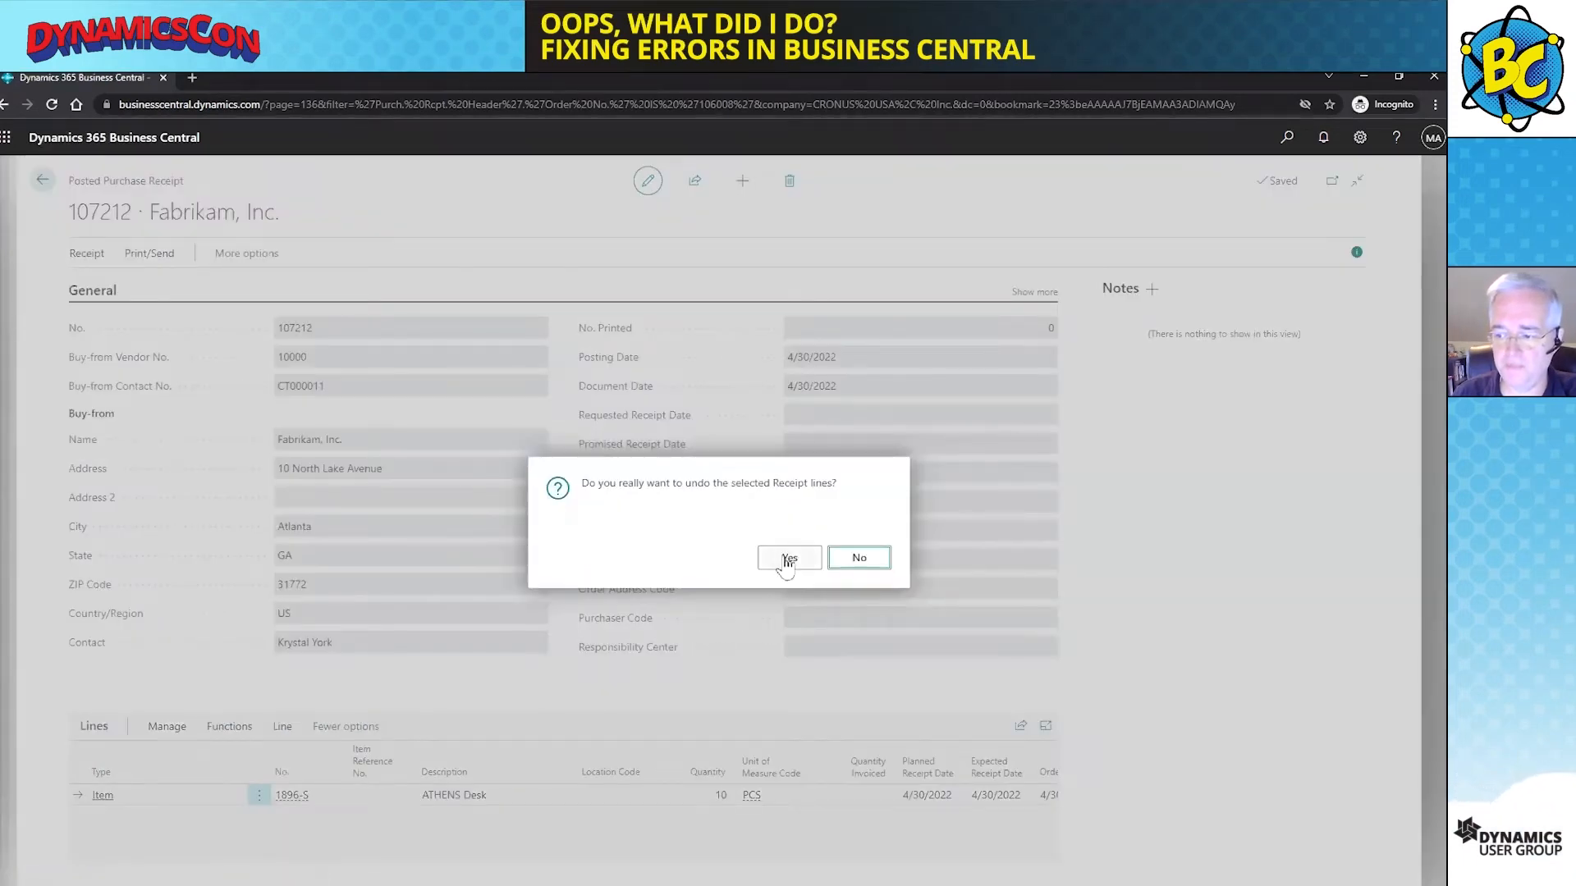
click(785, 556)
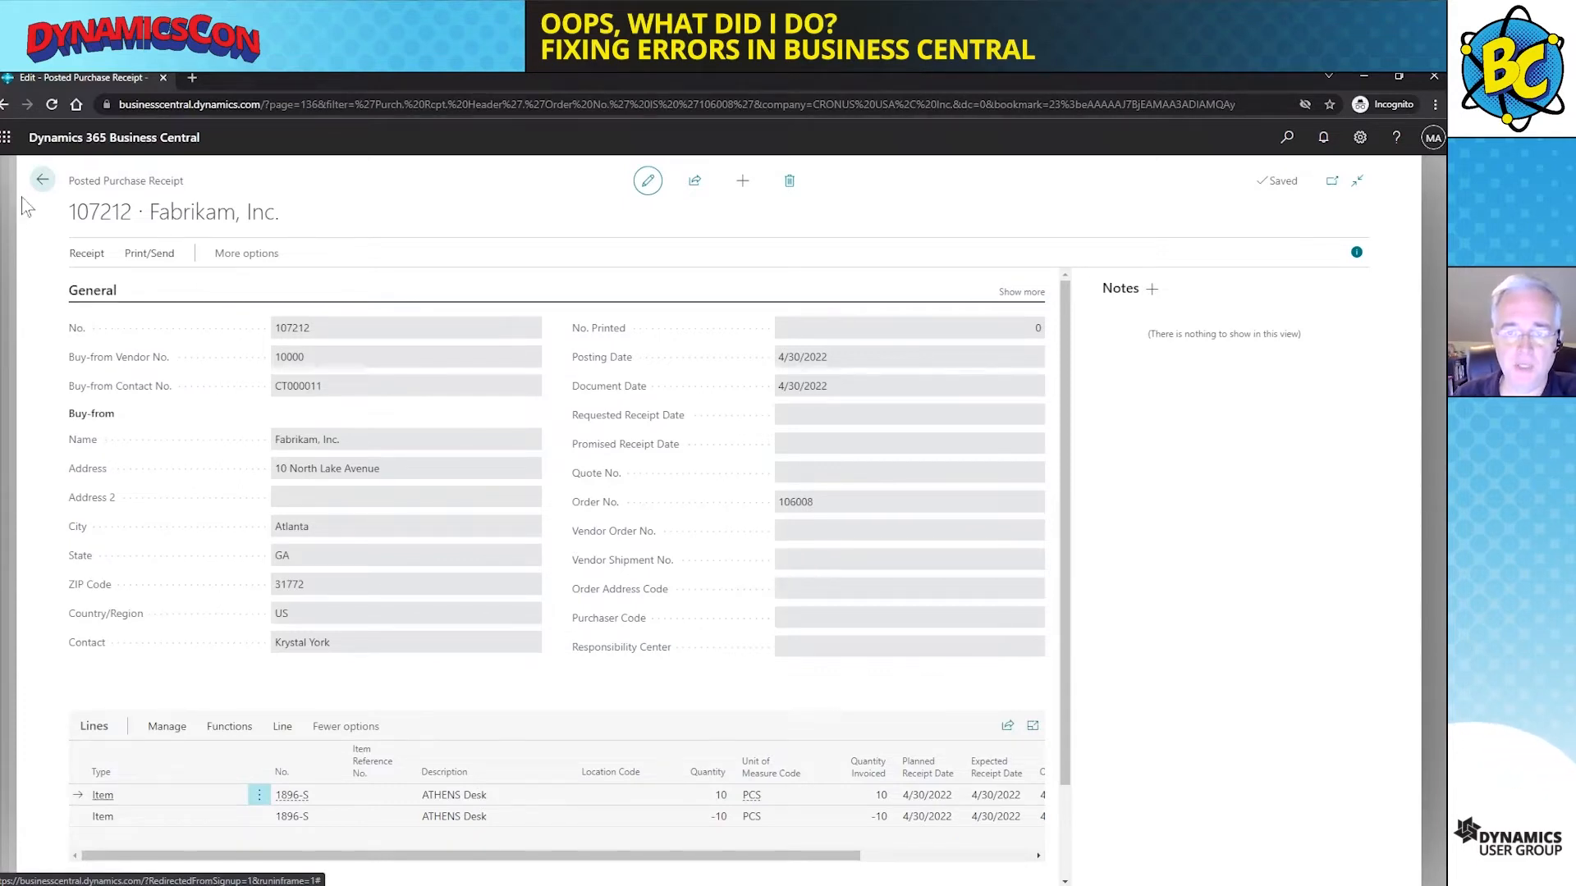
Return to the purchase order and change its vendor to First Up Consultants, accepting the tax area, pay-to vendor, dimension and line re-creation updates
click(43, 180)
click(43, 181)
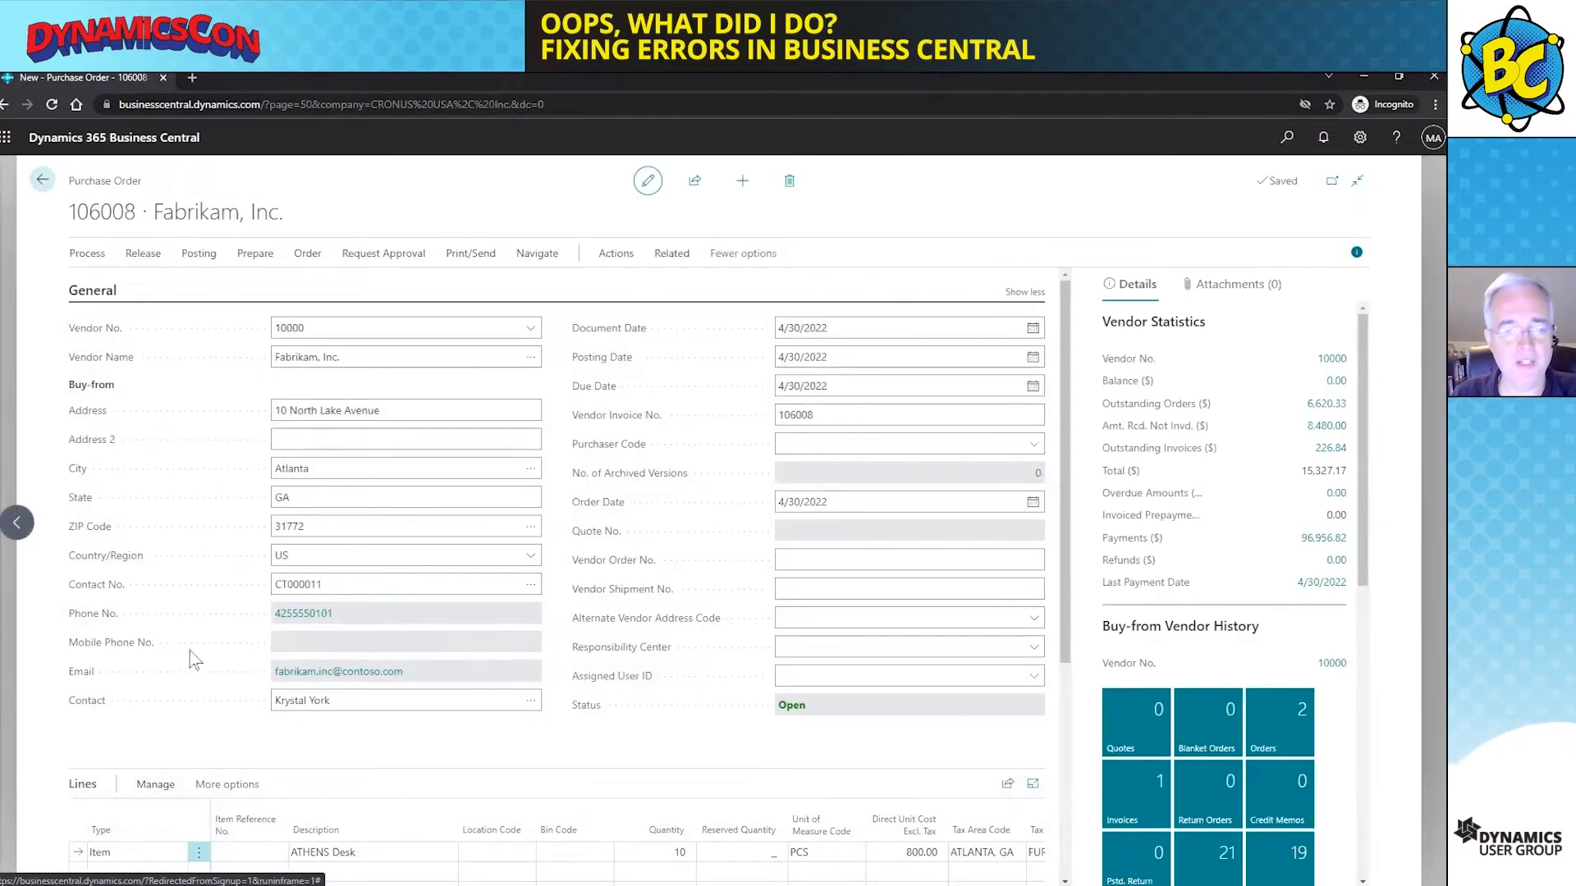
click(328, 328)
text(20)
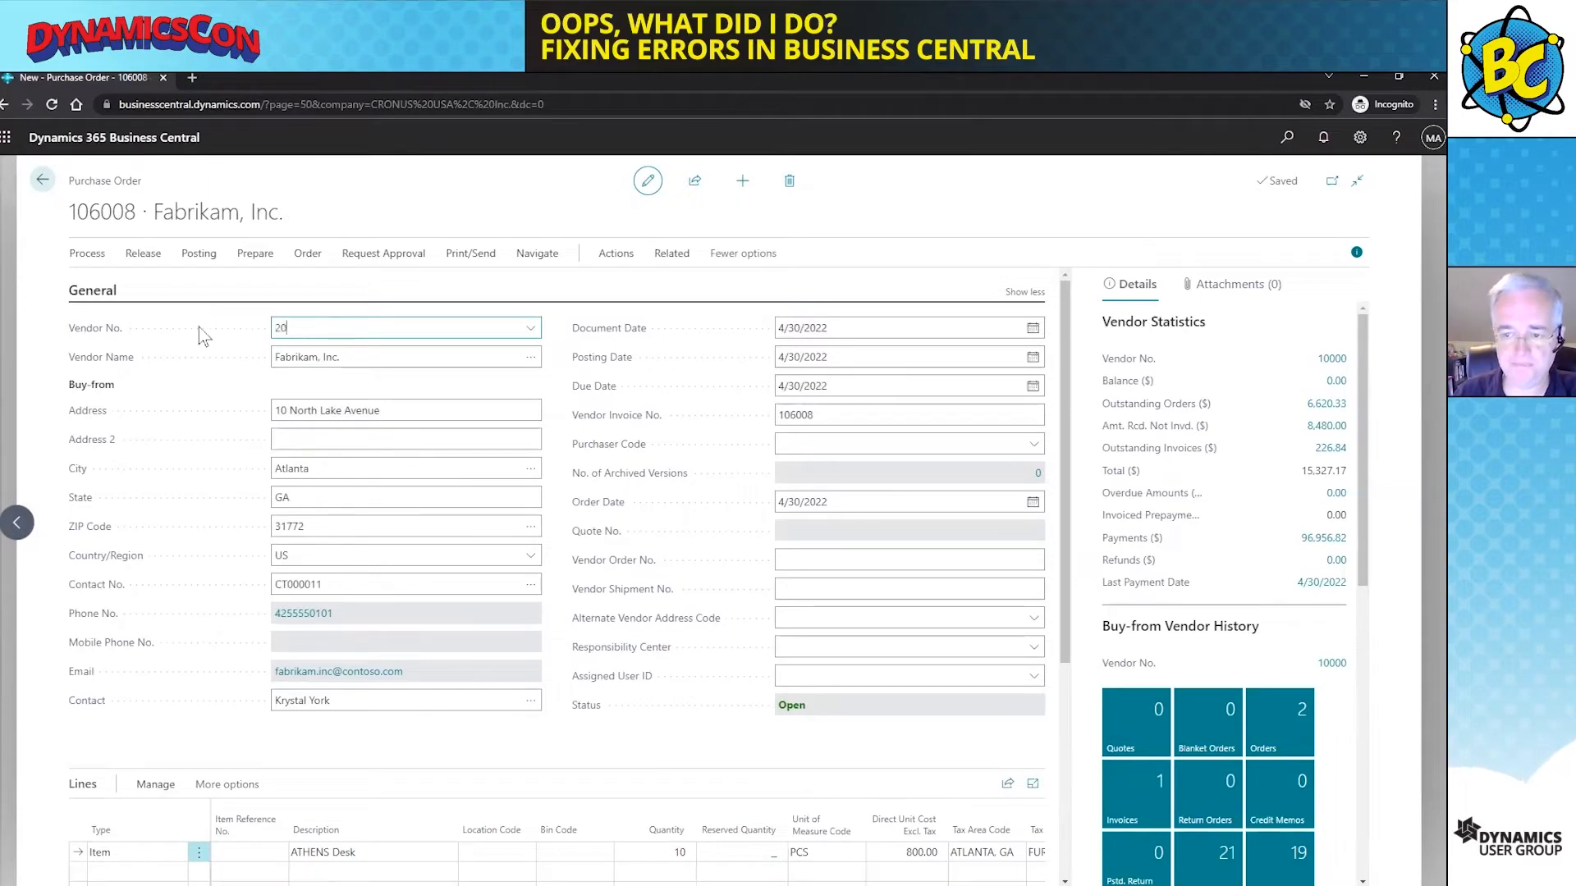
text(000)
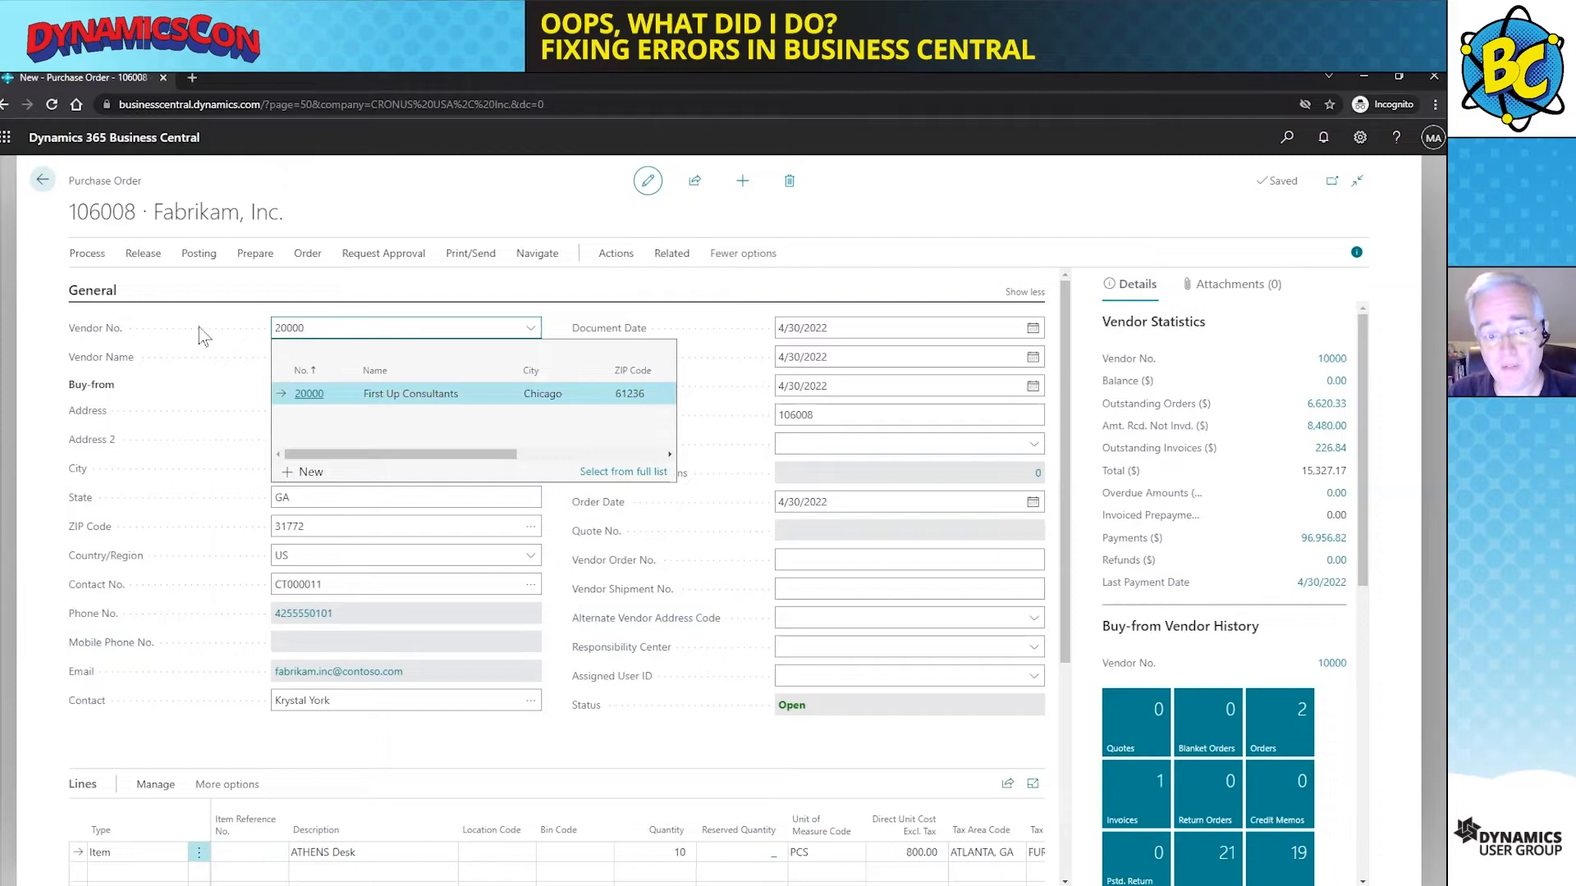
key(Tab)
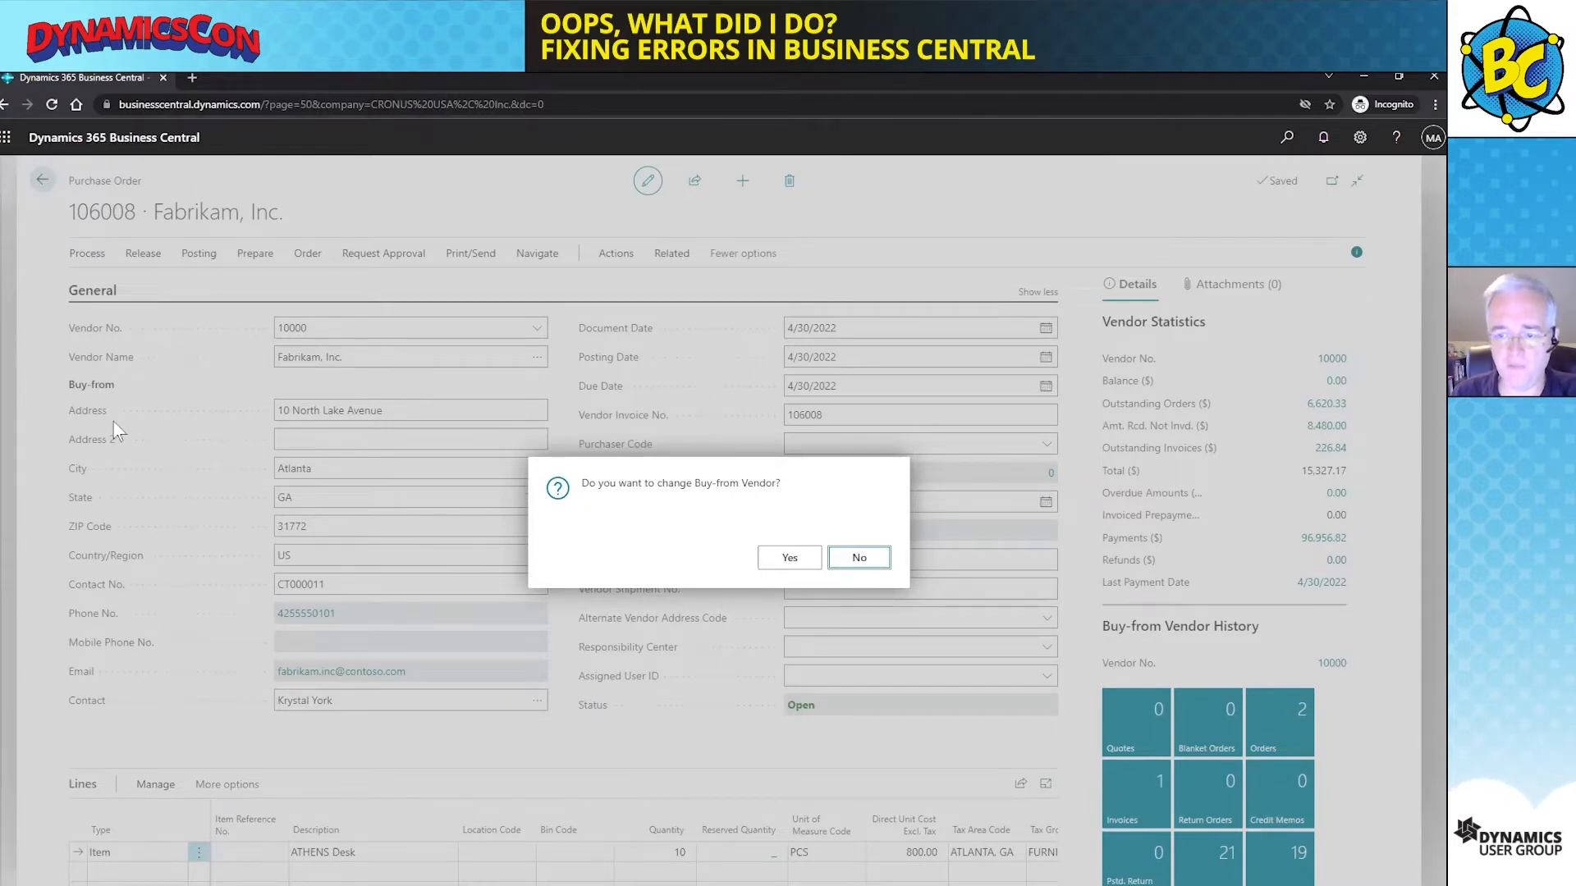
click(787, 560)
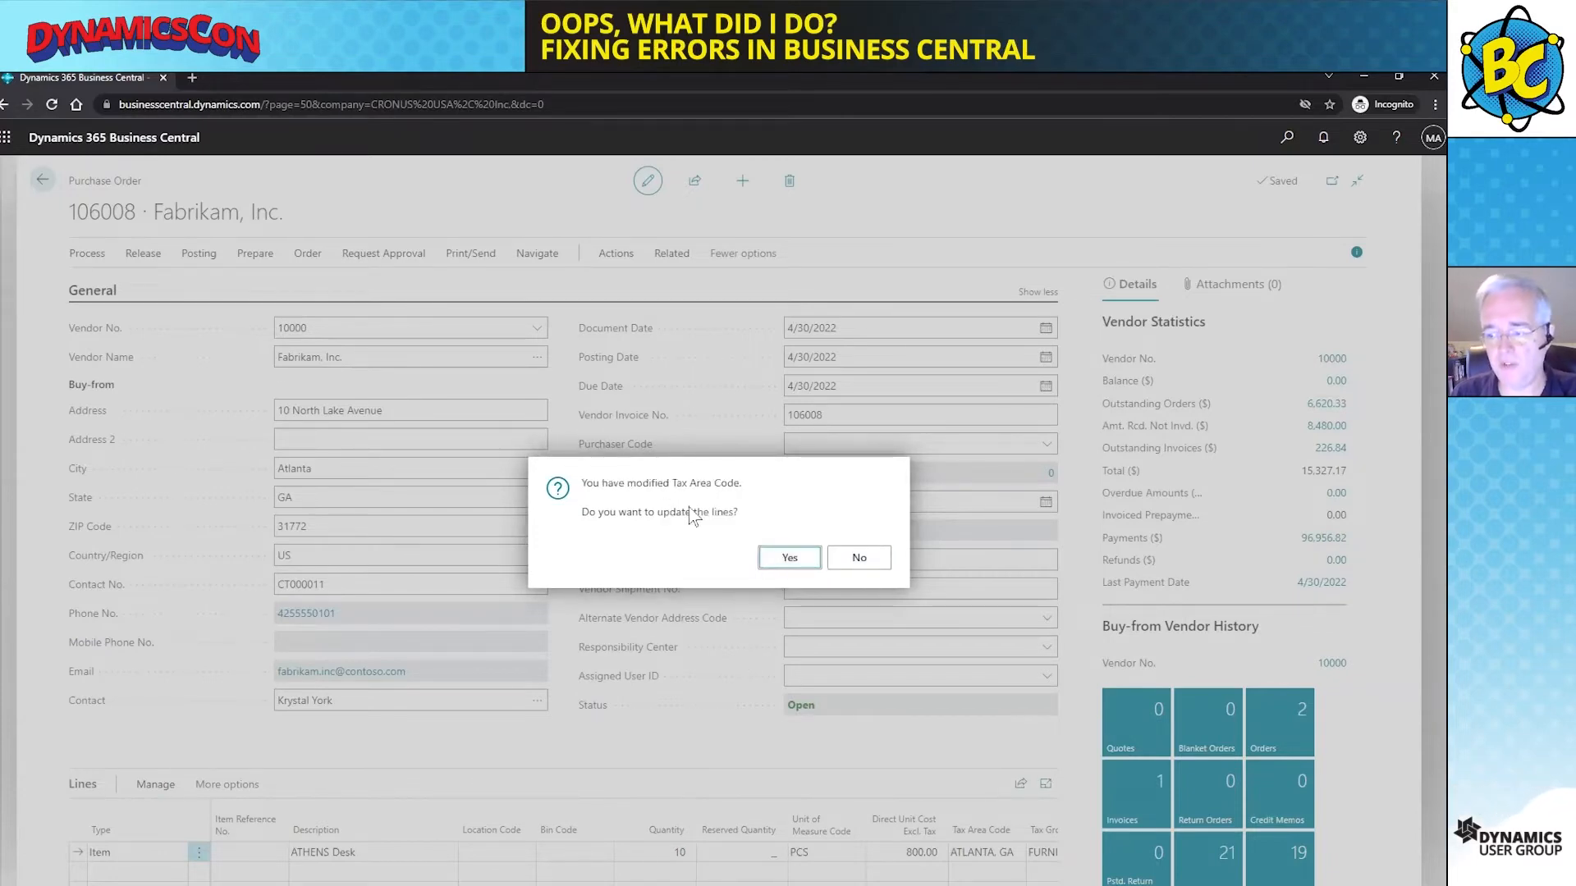
click(788, 561)
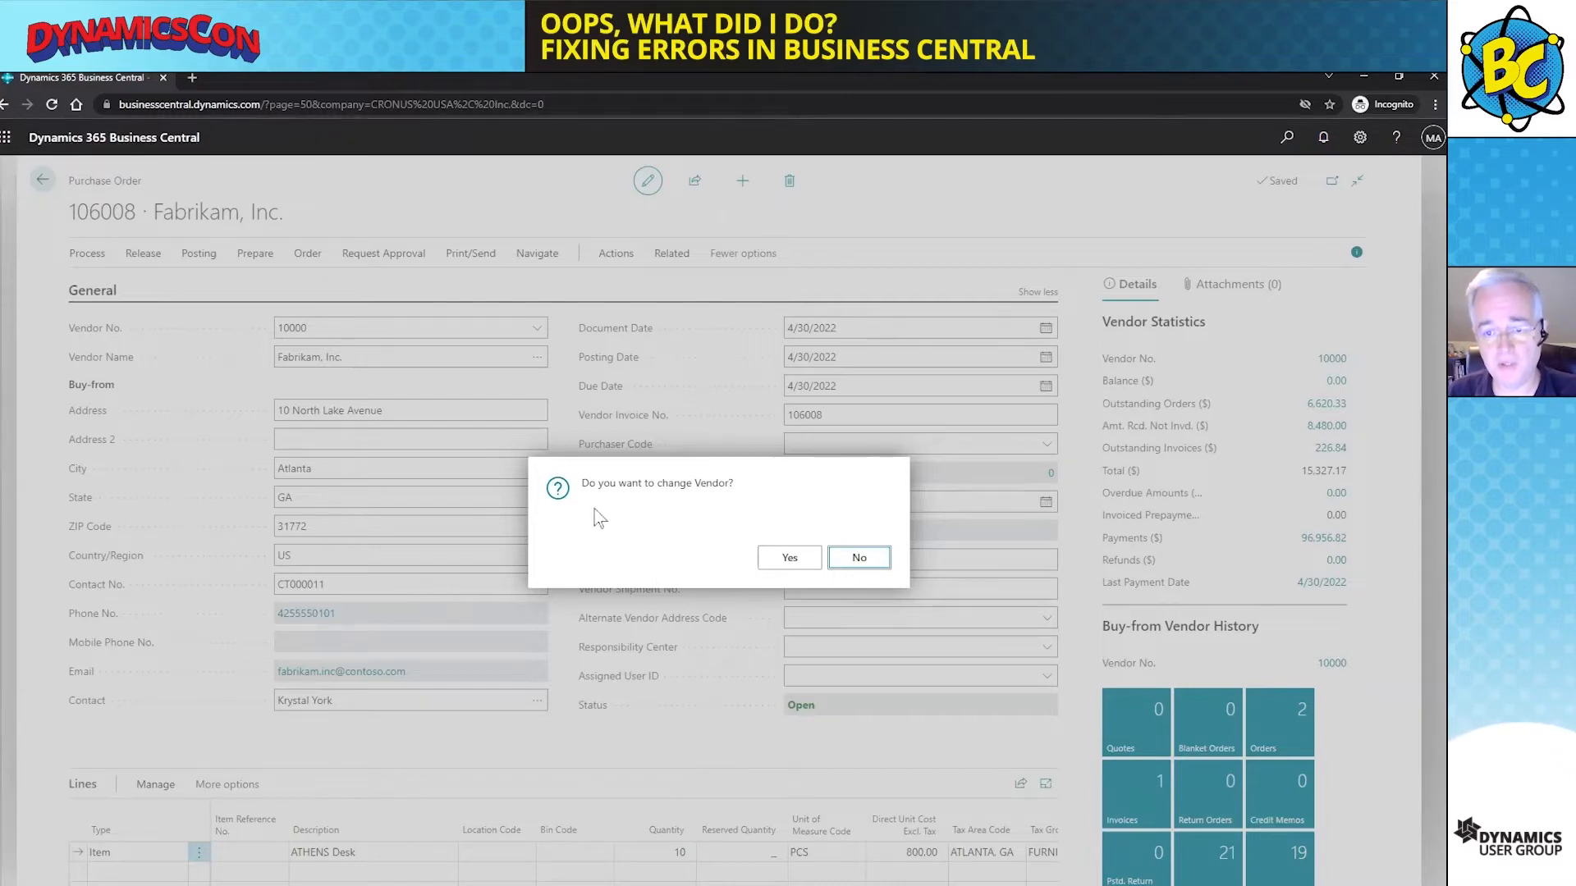
click(789, 565)
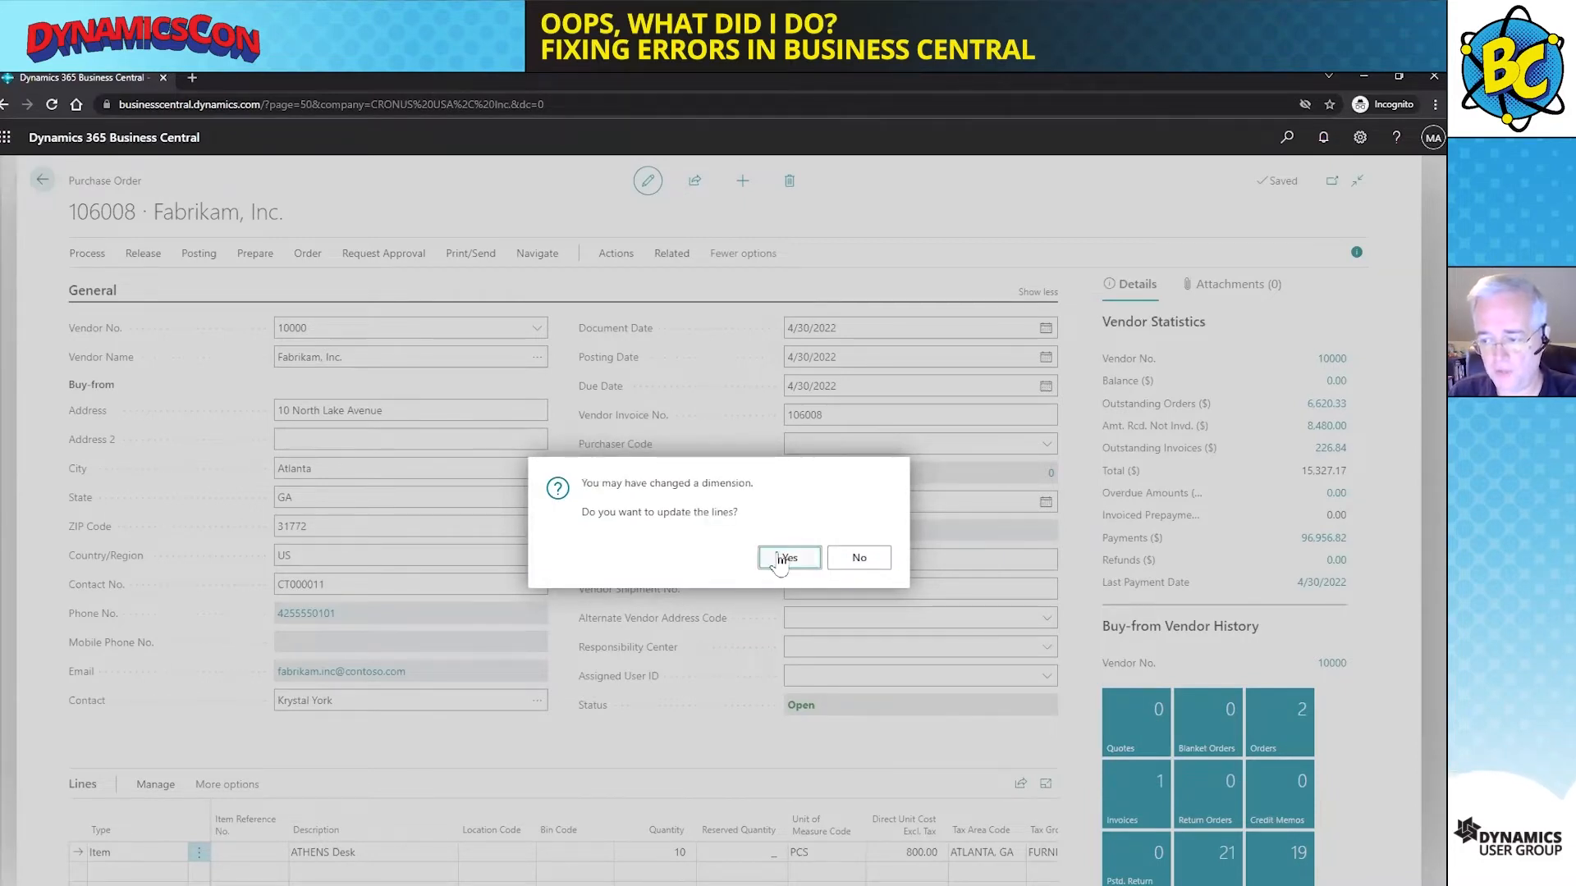
click(775, 559)
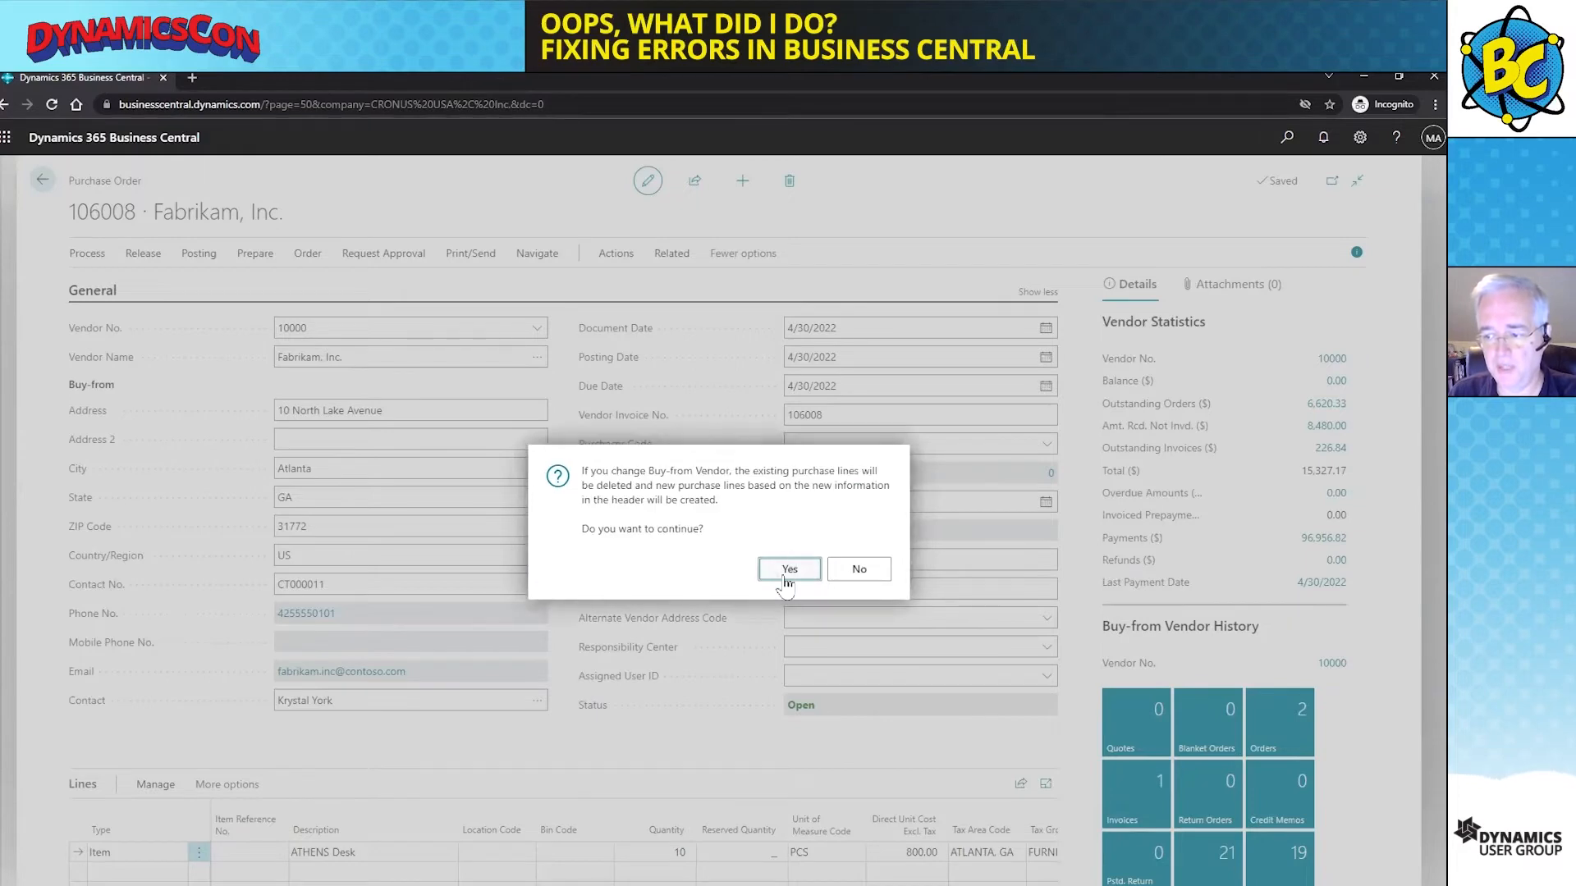
key(Return)
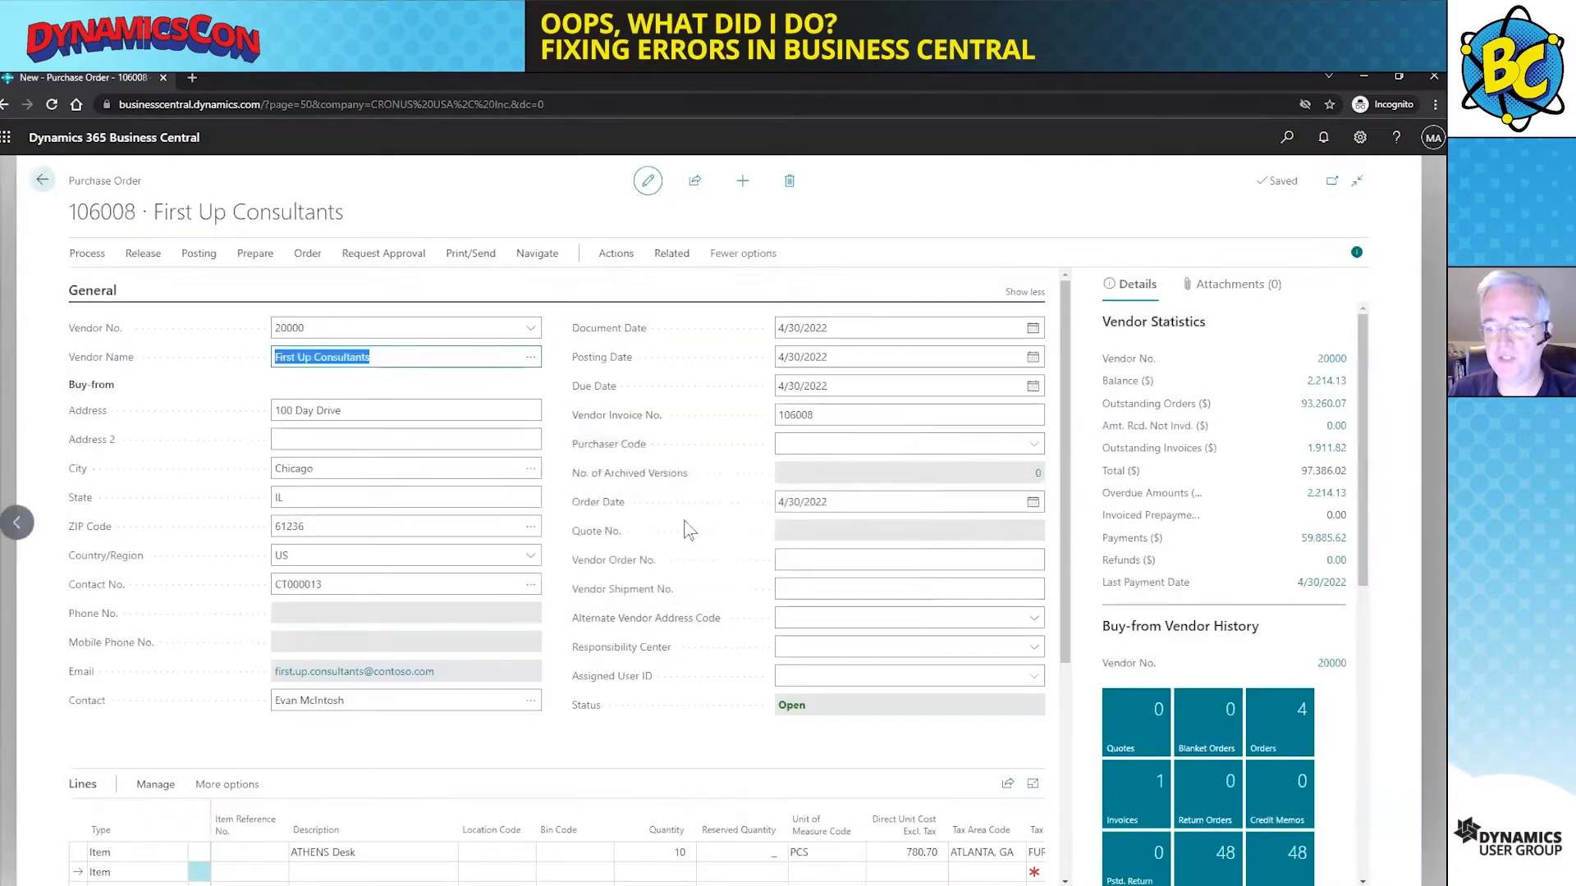
Show all Shipping and Payment fields of the purchase order and examine the available Pay-to options
scroll(760, 561, down, 4)
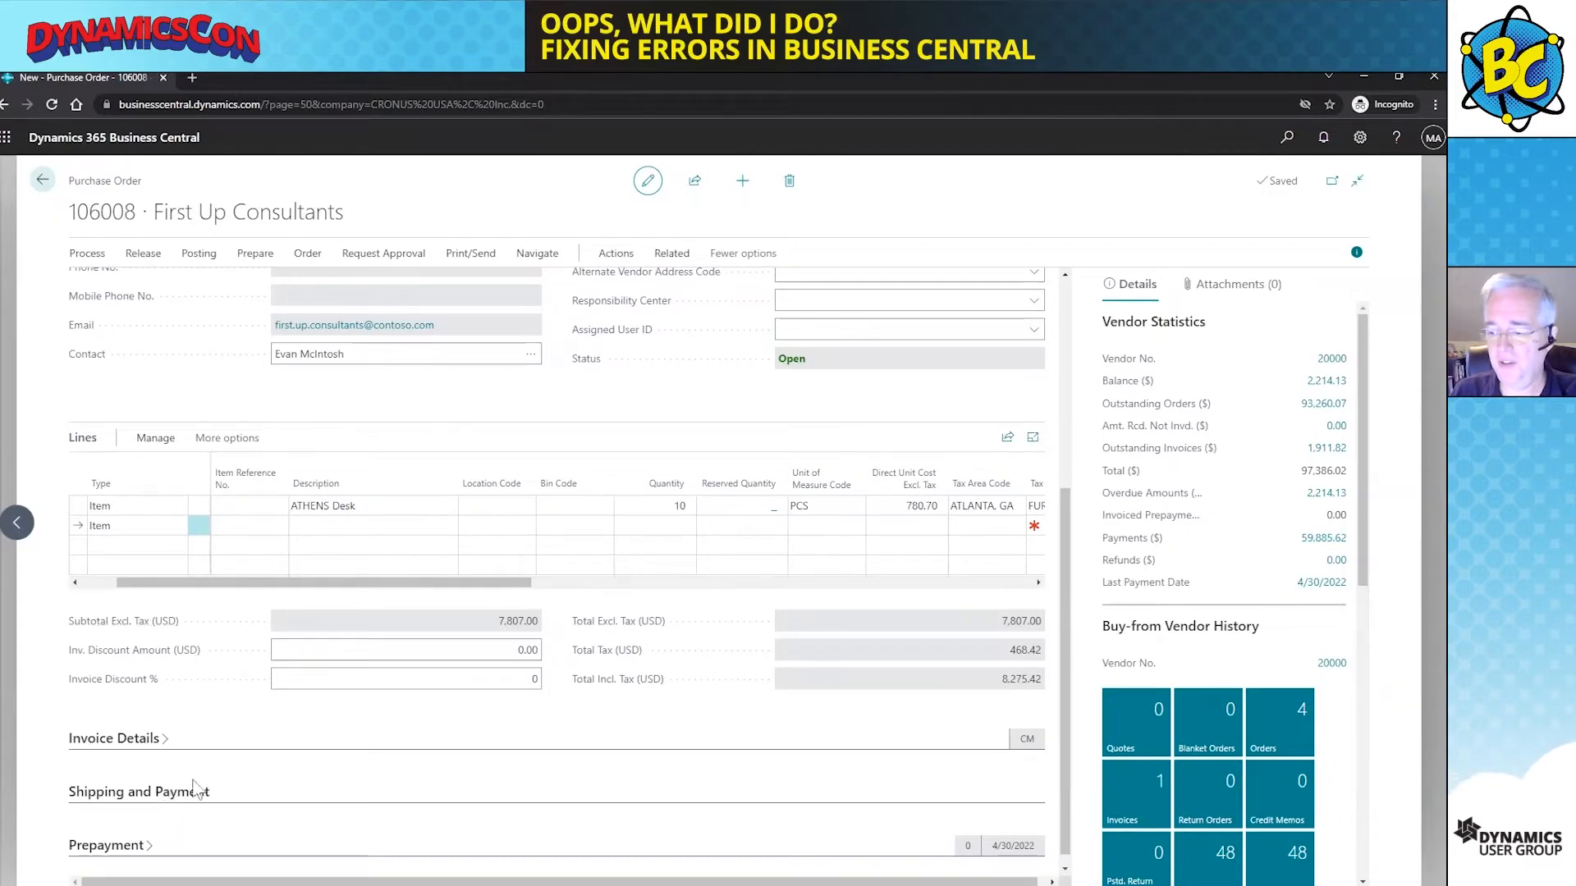
click(166, 793)
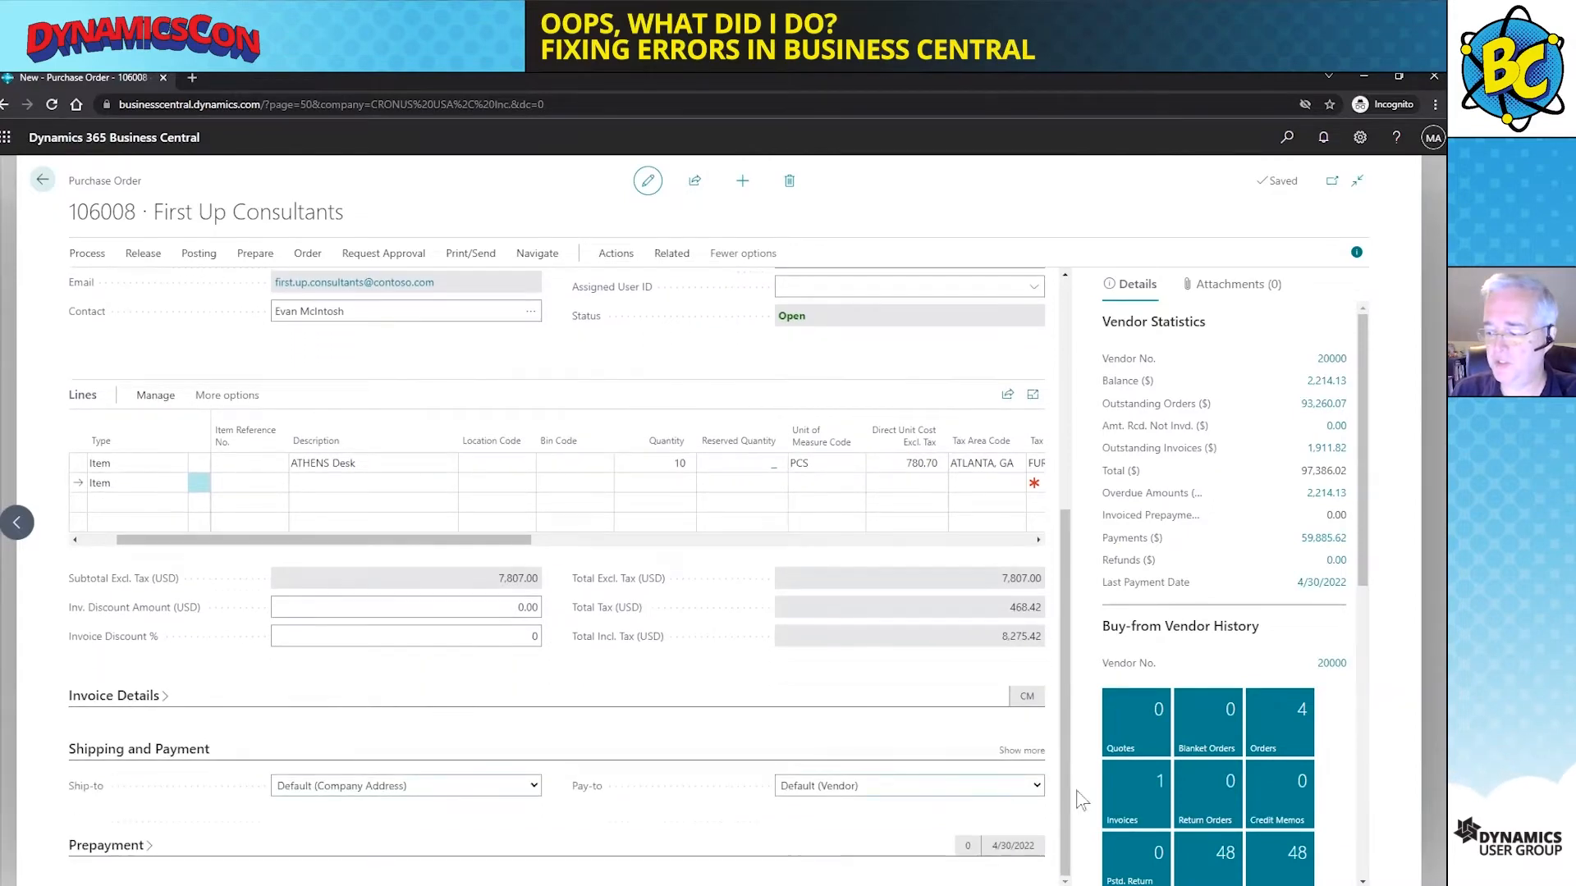
click(1018, 750)
scroll(819, 833, down, 3)
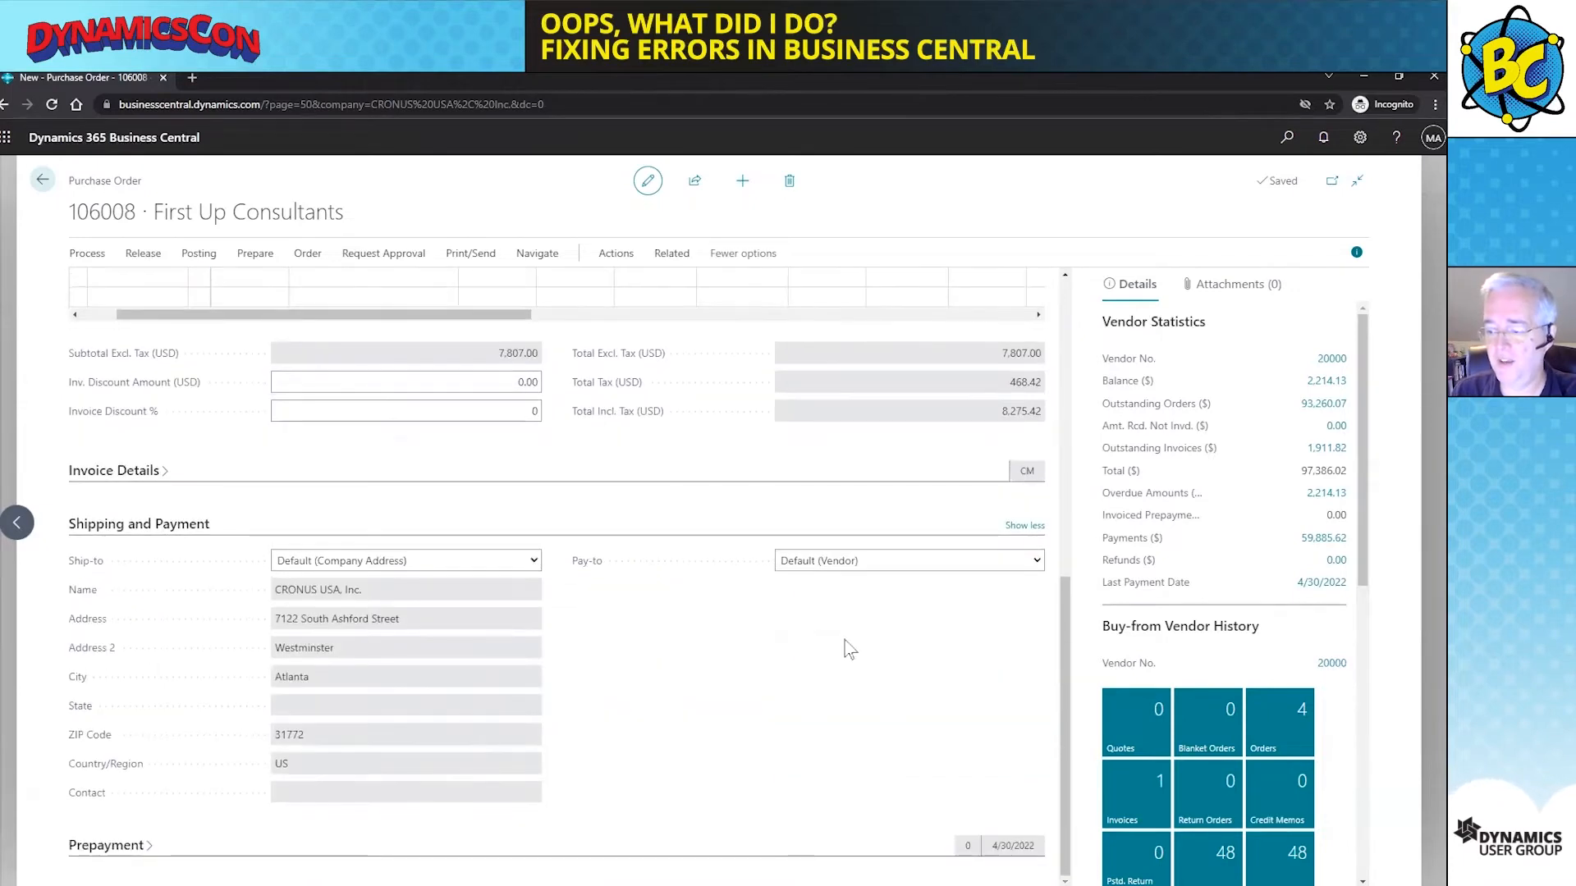
click(1026, 561)
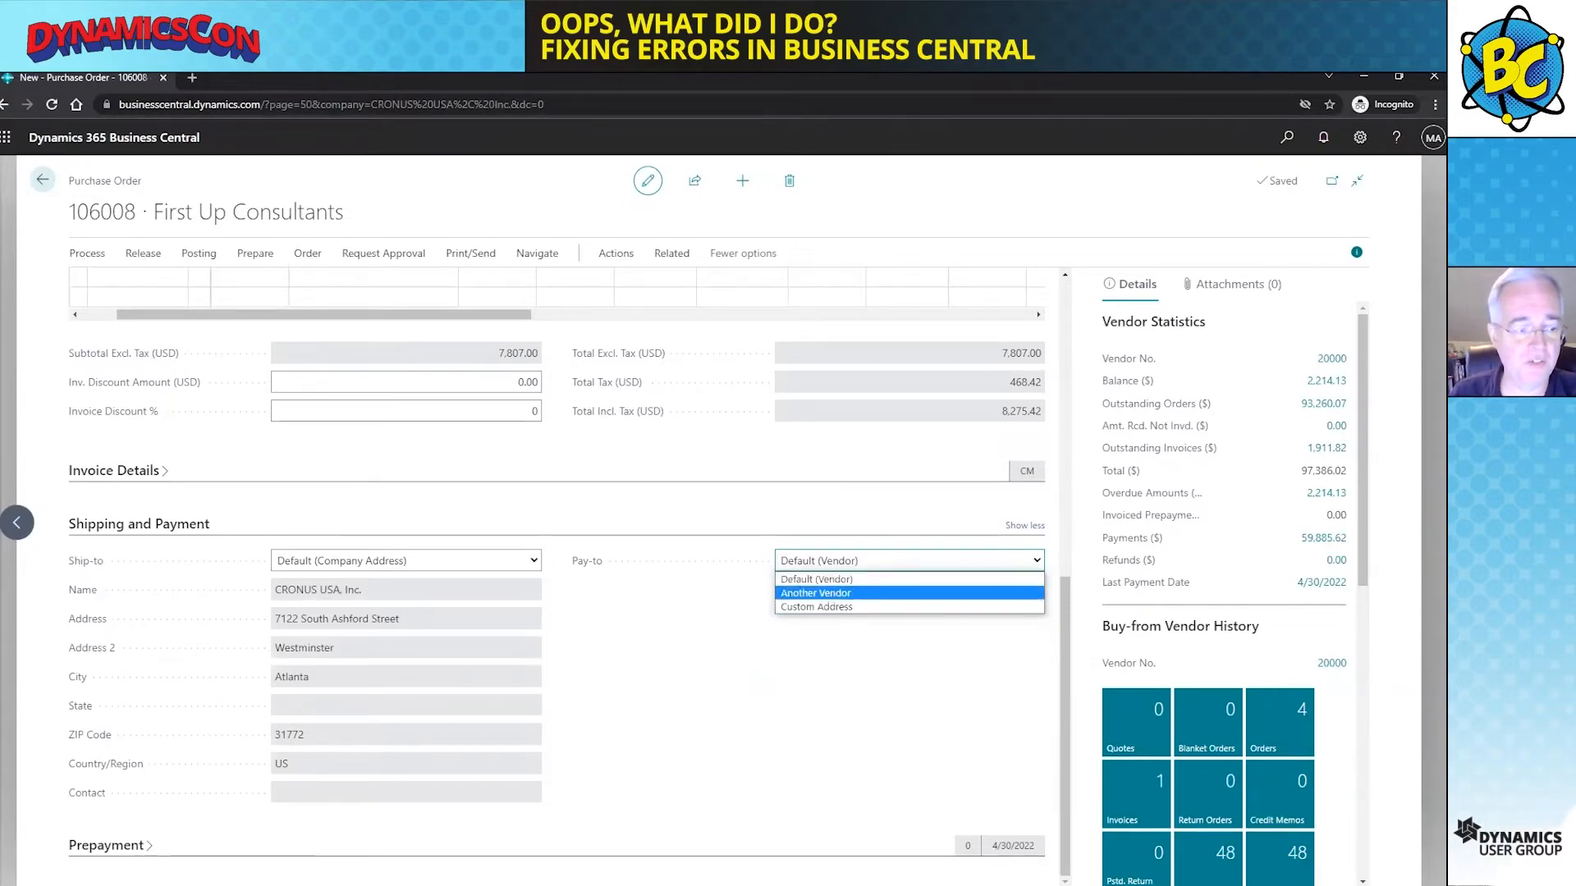
key(alt+Tab)
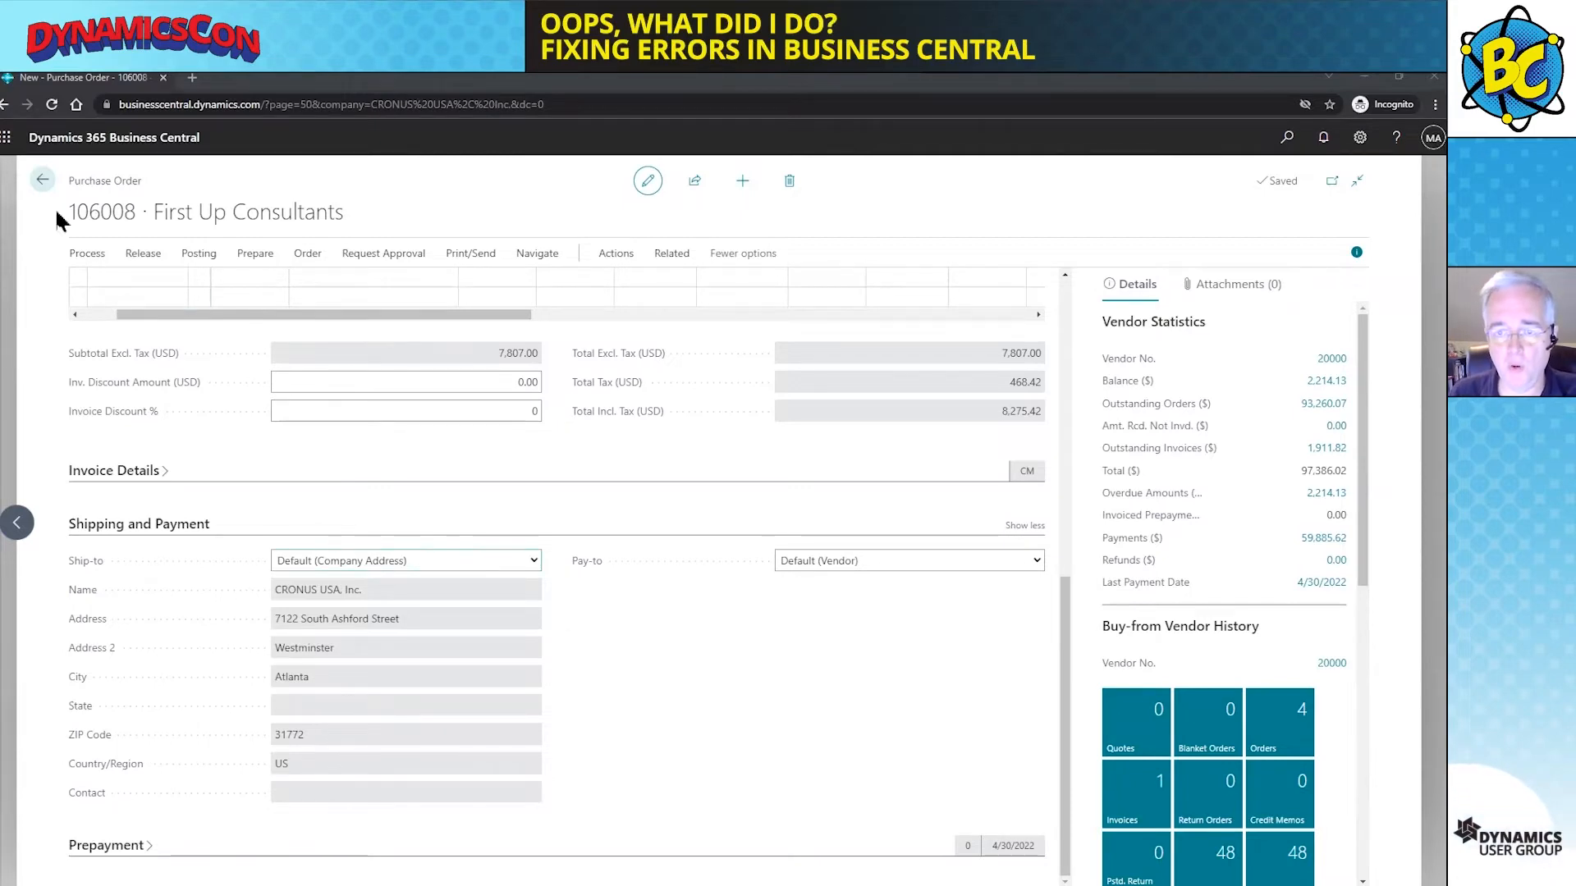
Close the purchase order, open the Posted Sales Invoices list, and widen the No. column to fit full invoice numbers
click(44, 179)
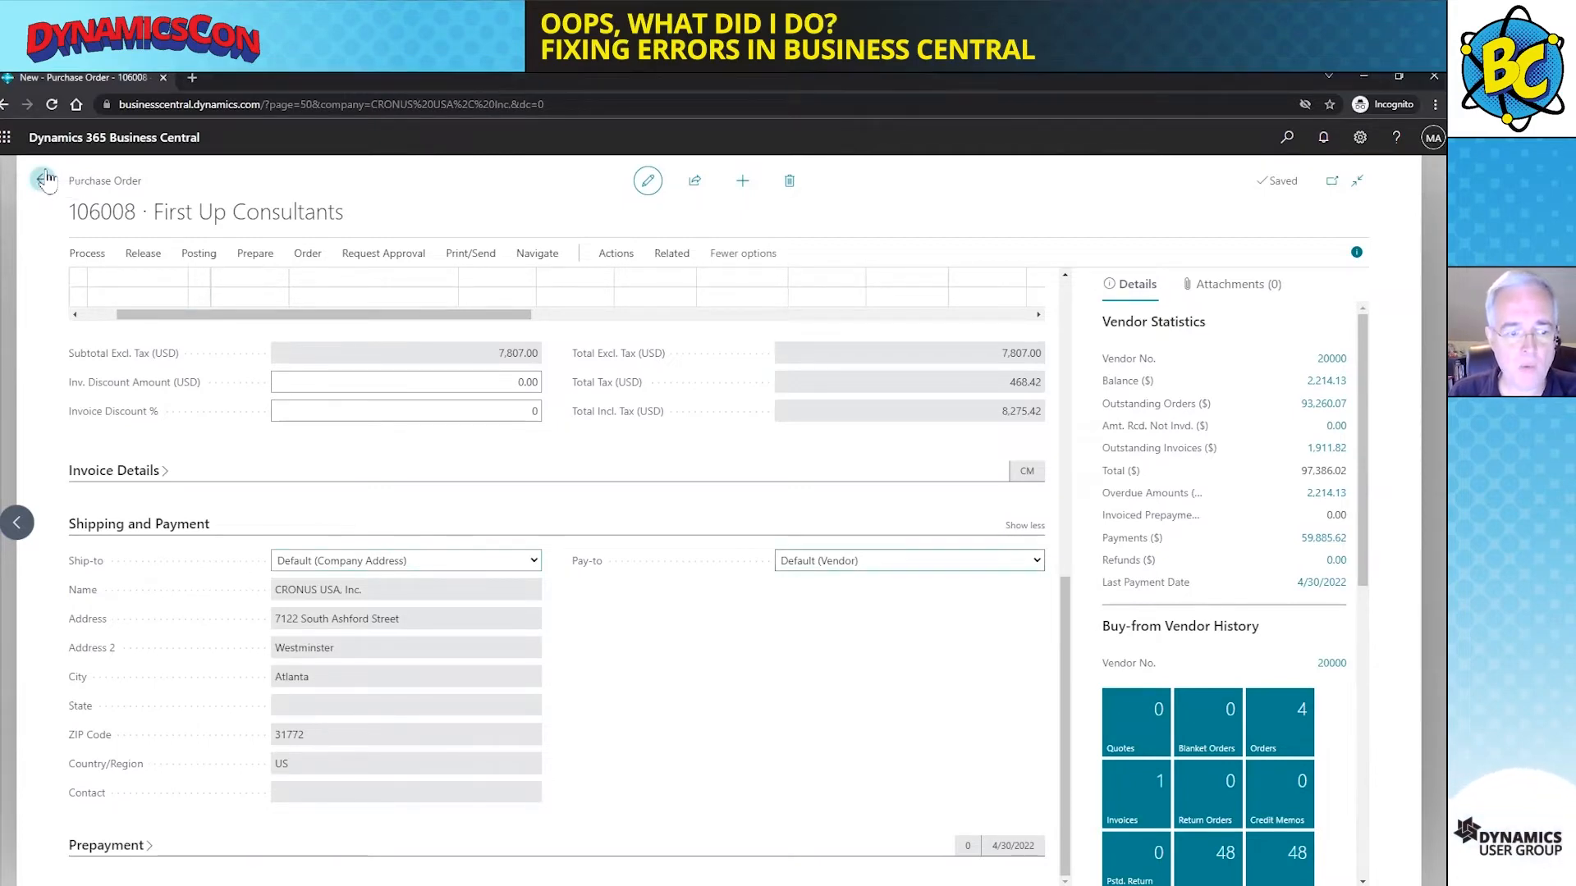
click(44, 181)
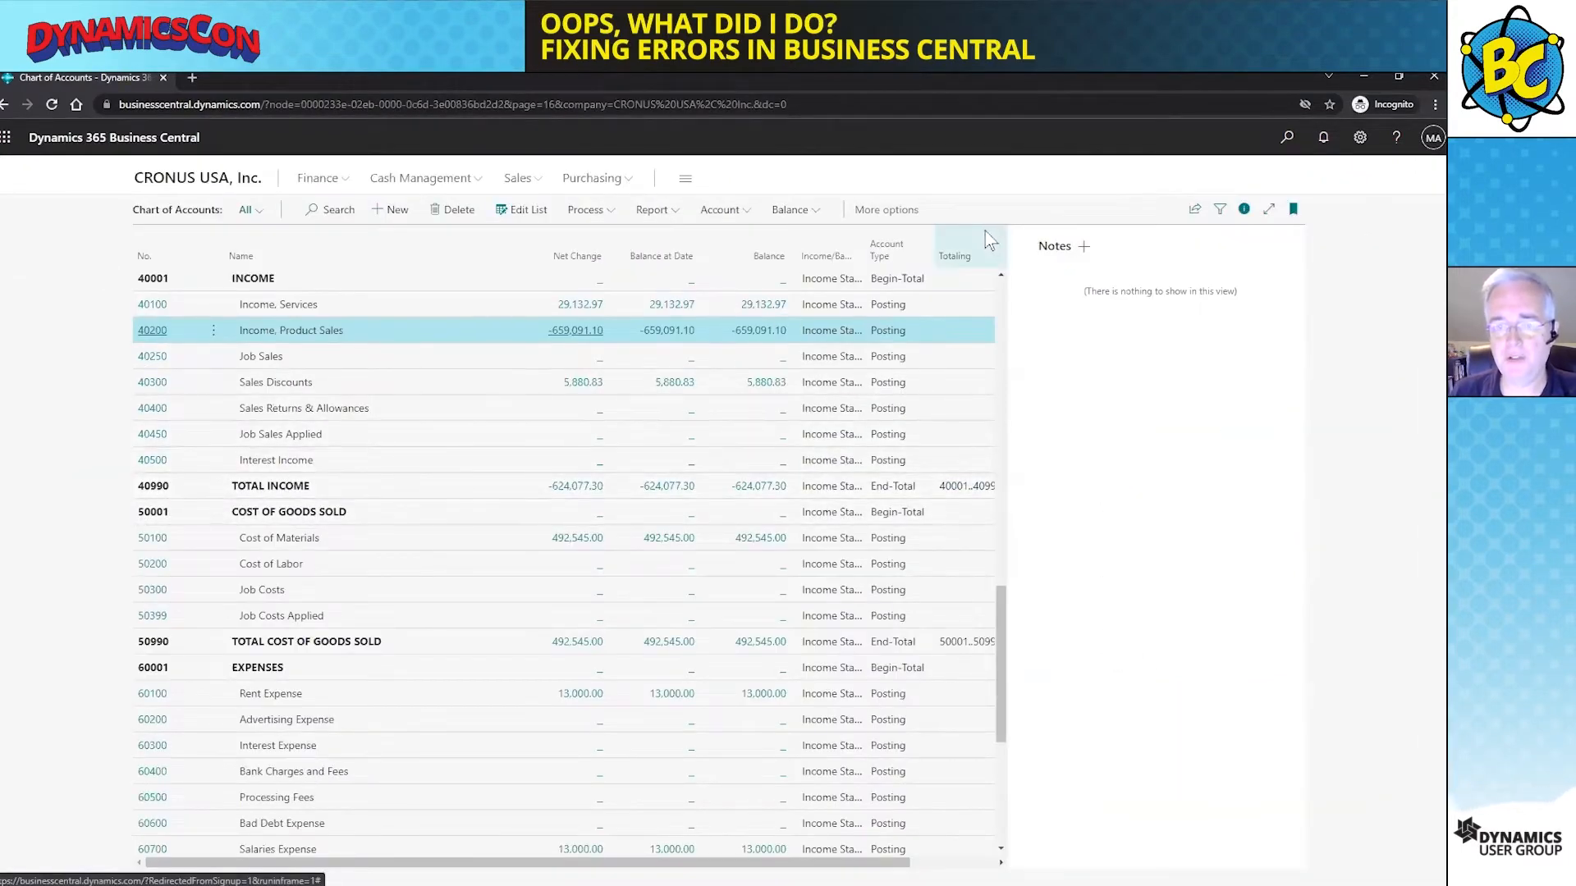
mouse_move(989, 239)
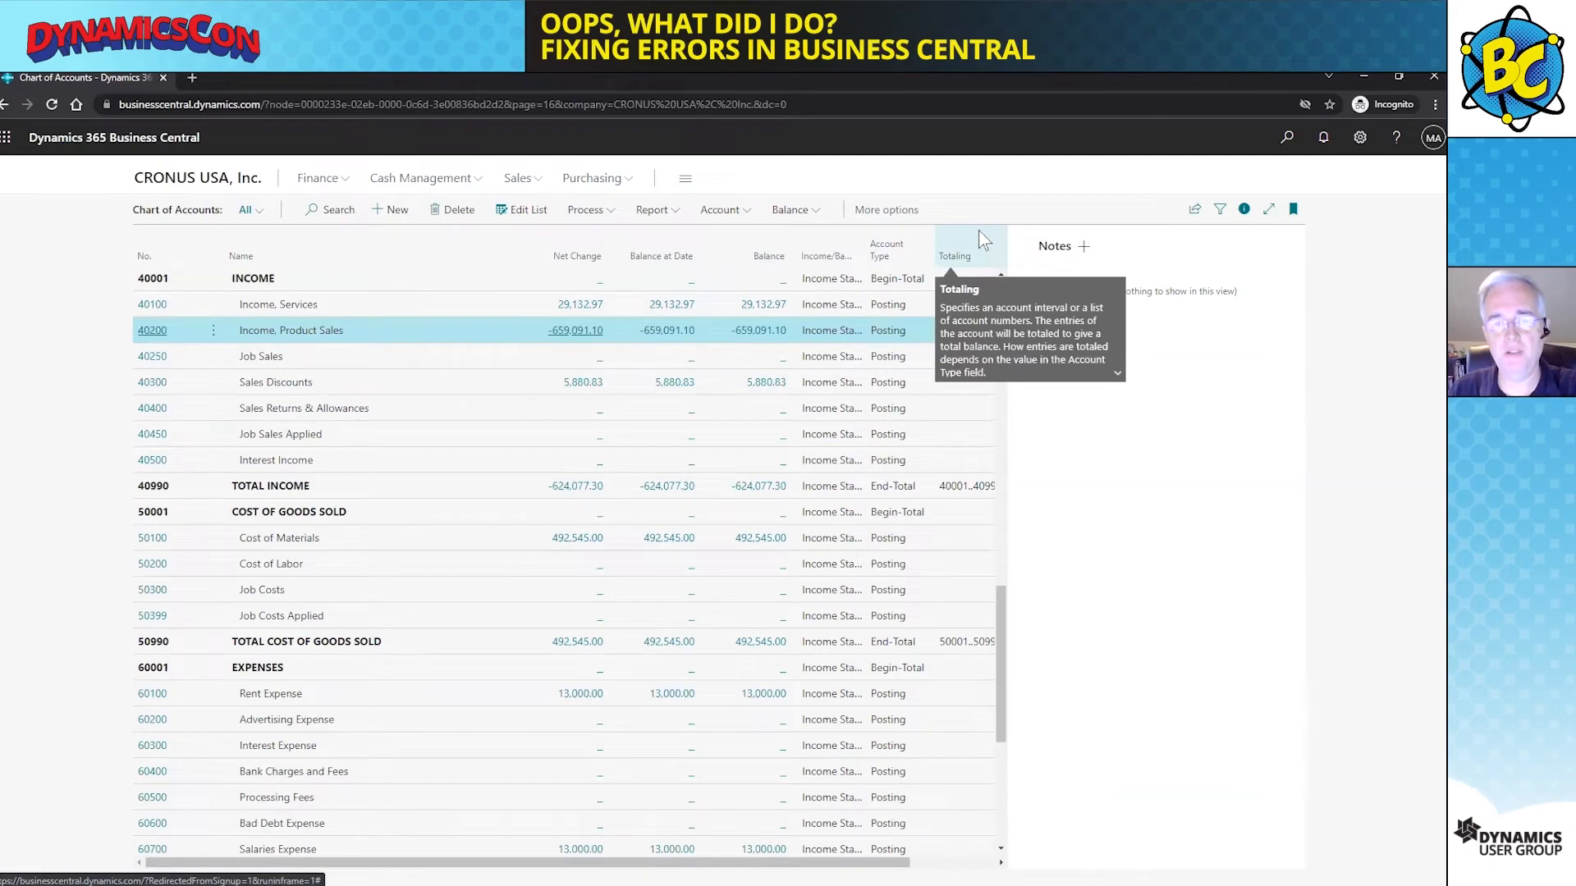
click(1271, 144)
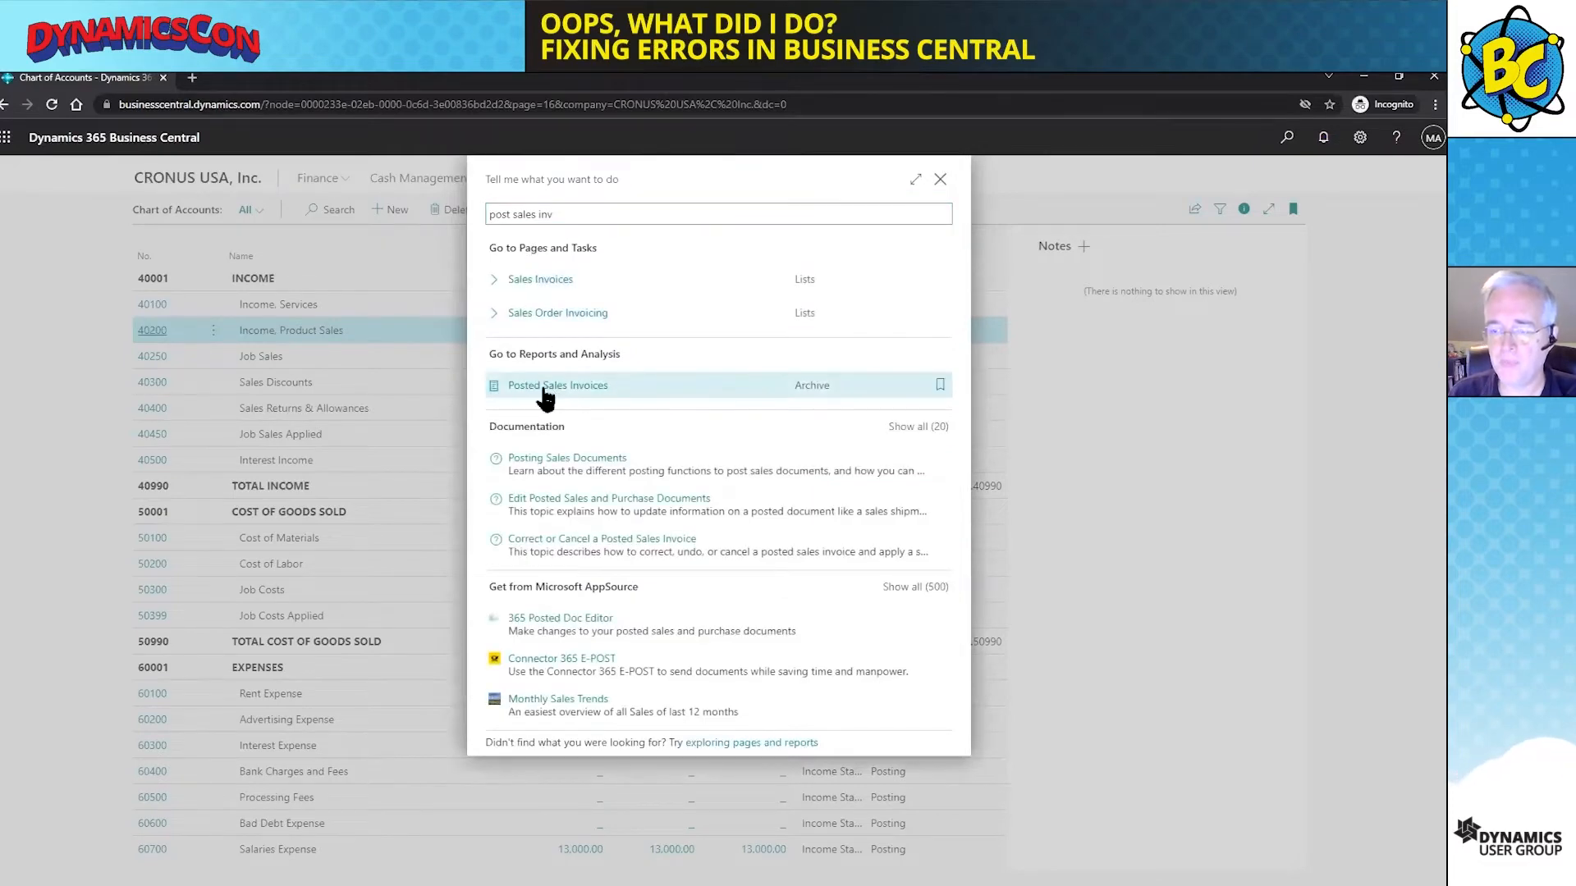
click(548, 387)
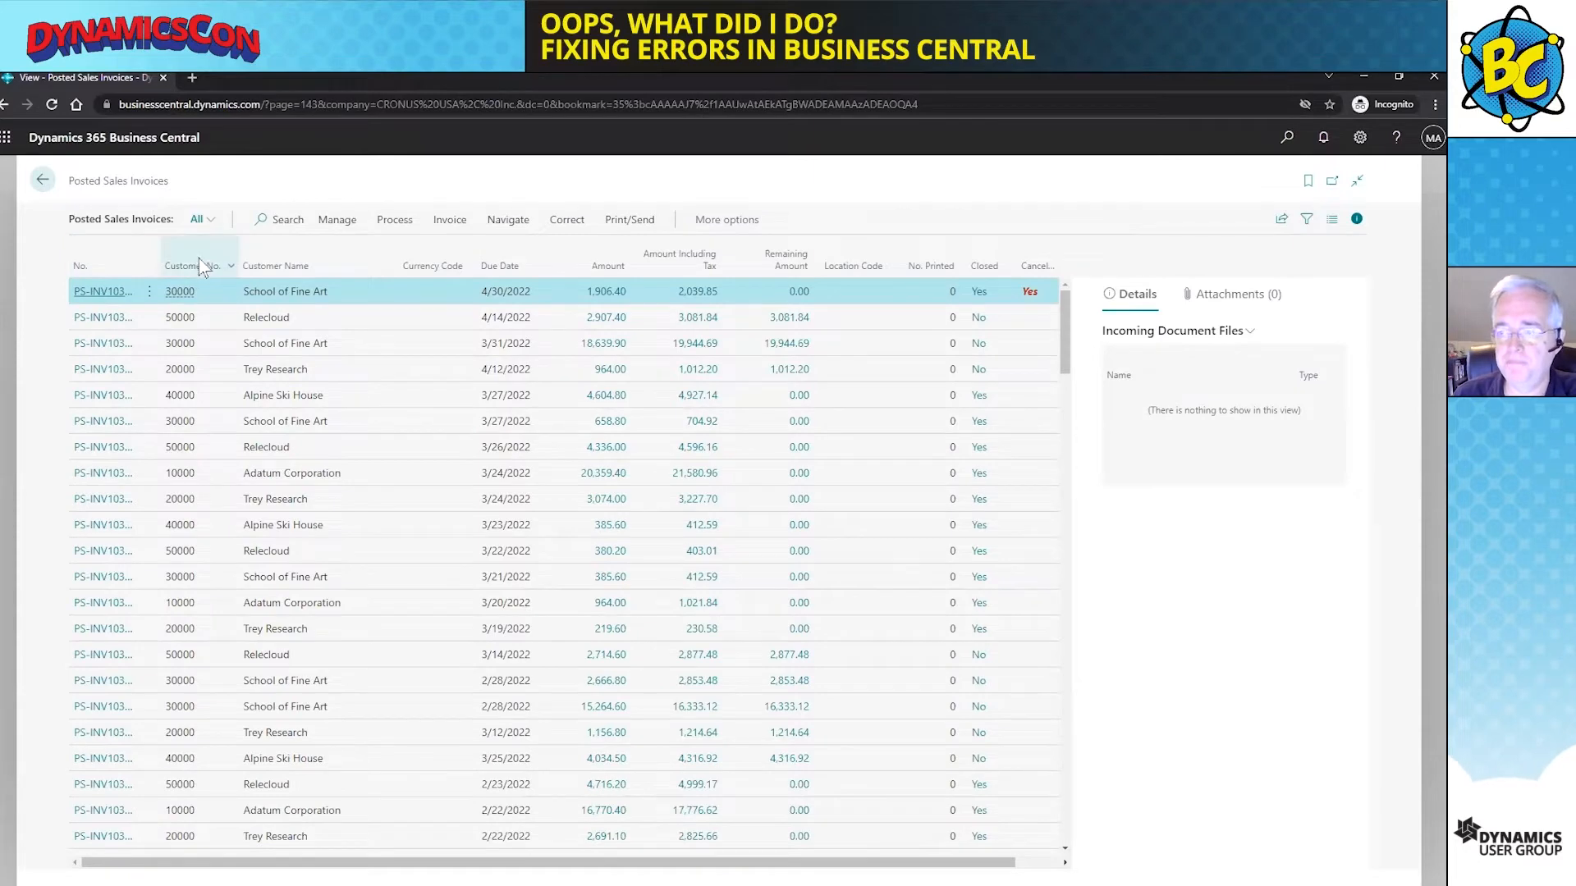
drag(201, 269, 206, 269)
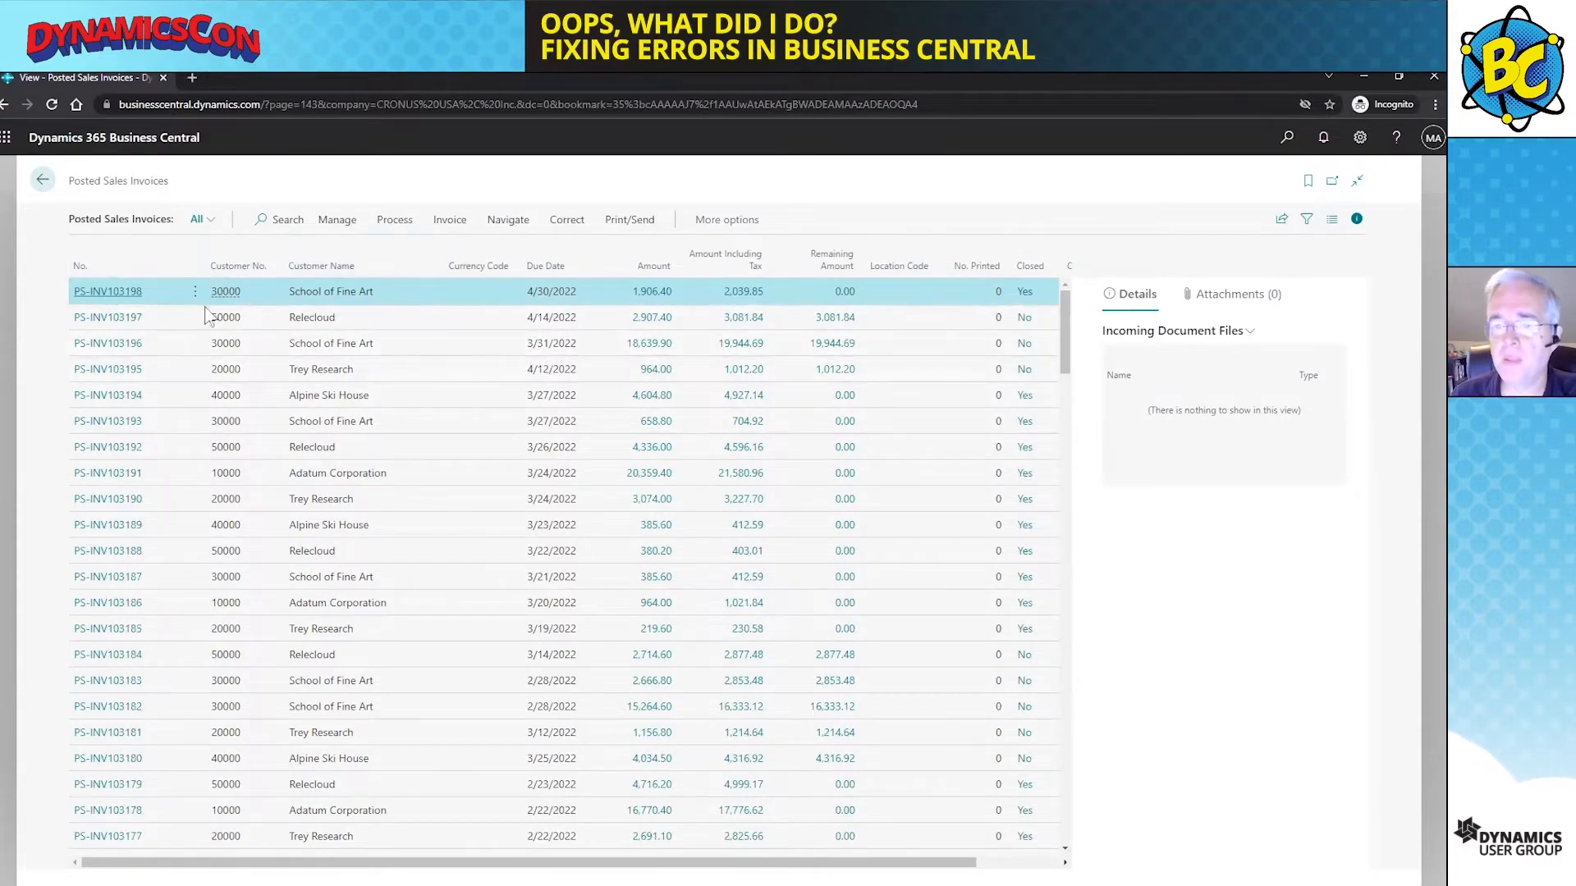
Open the posted Relecloud sales invoice due 4/14/2022 and examine its available correction actions
click(325, 323)
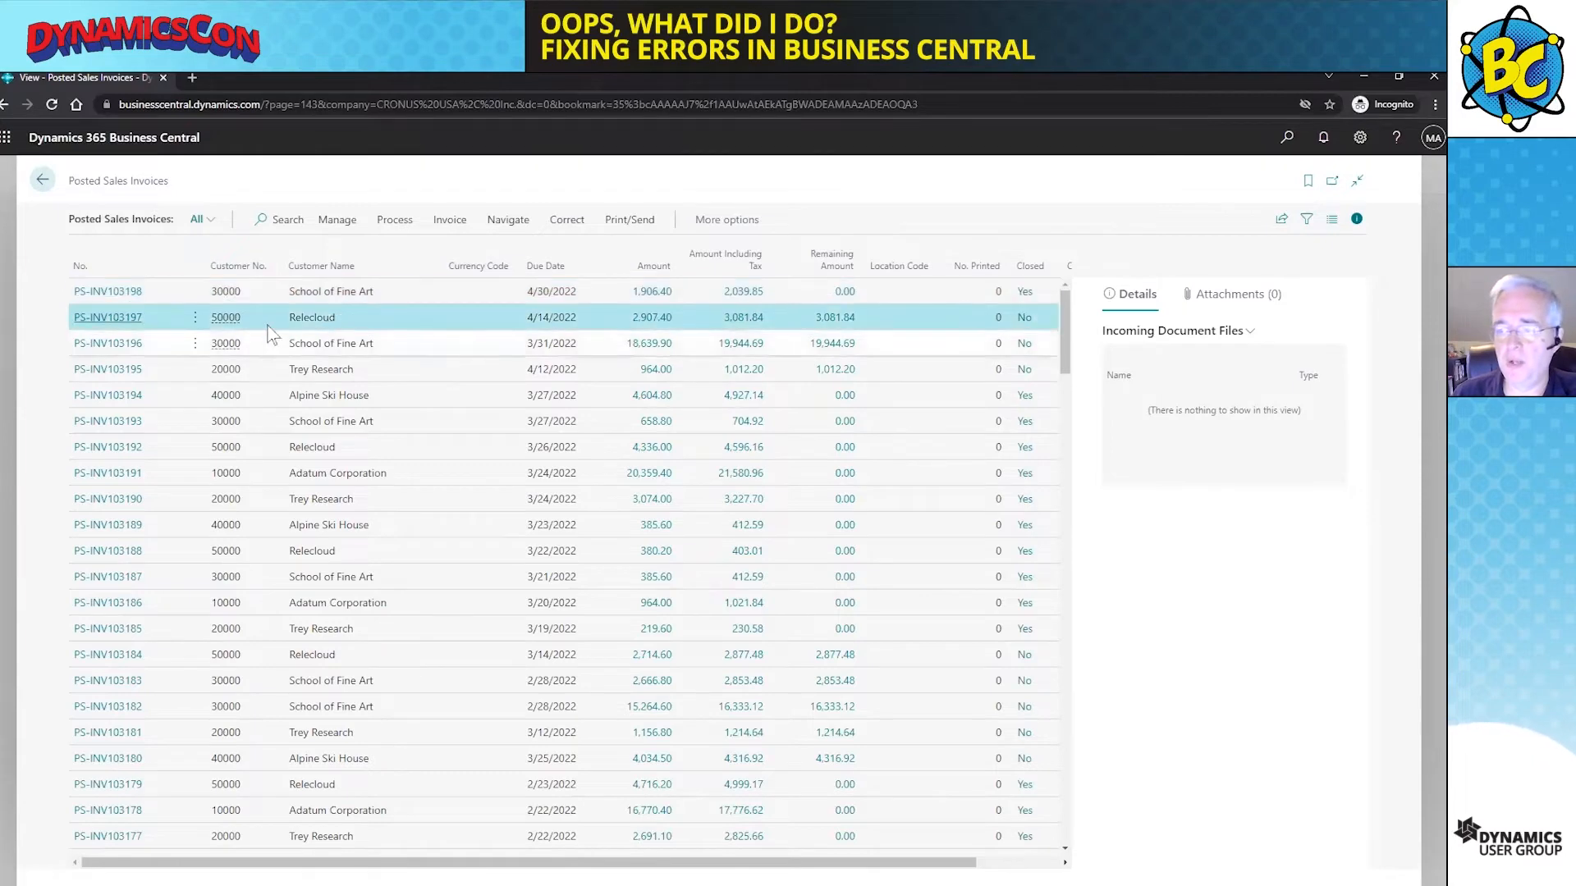
click(115, 325)
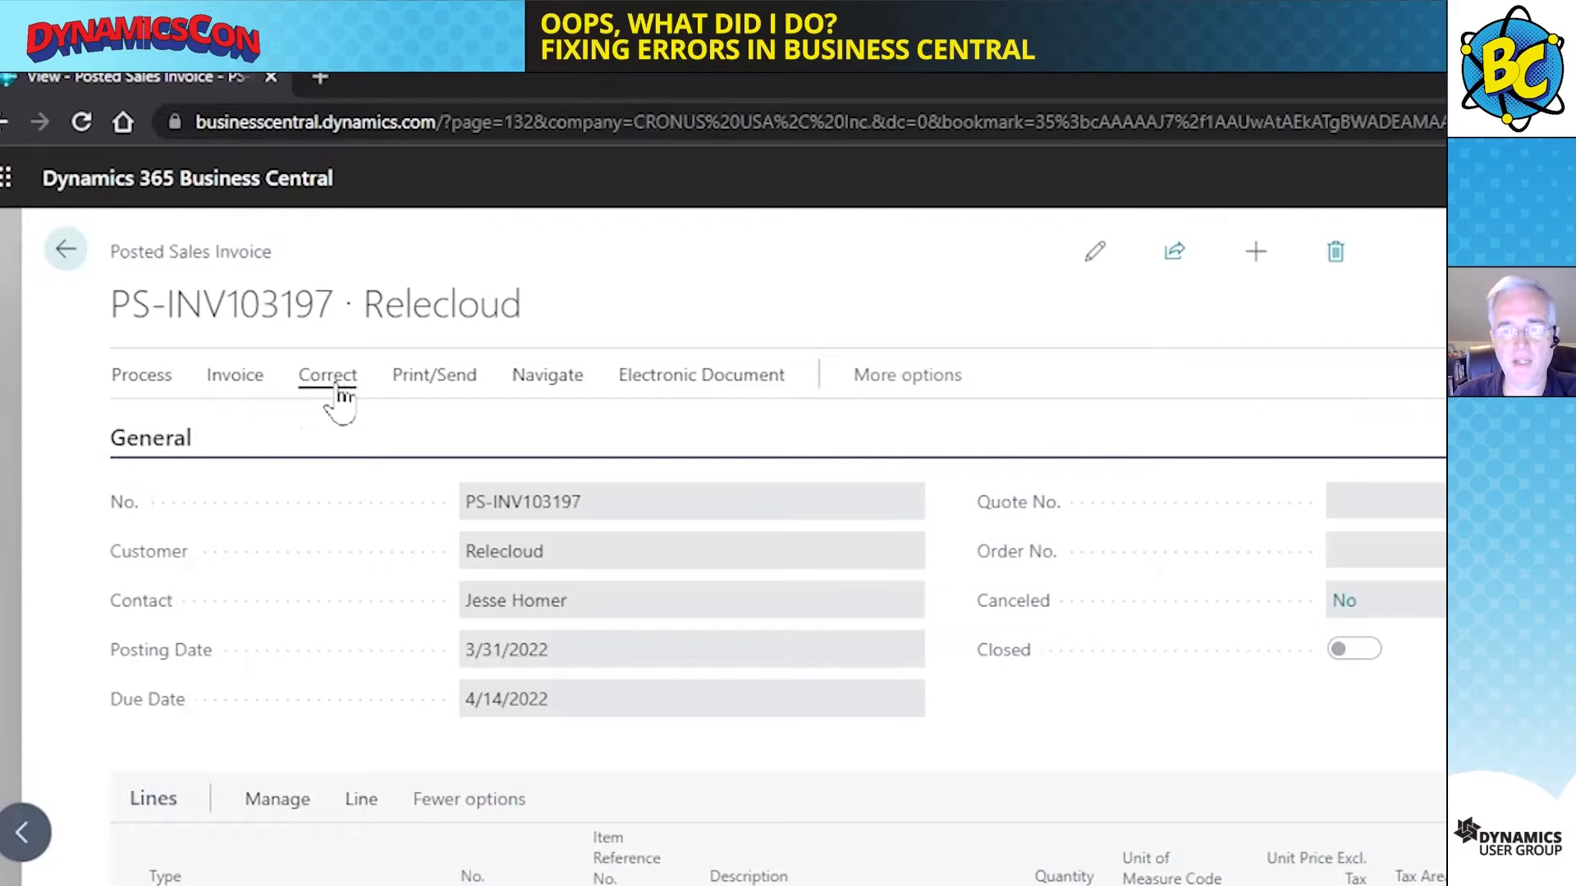
click(339, 385)
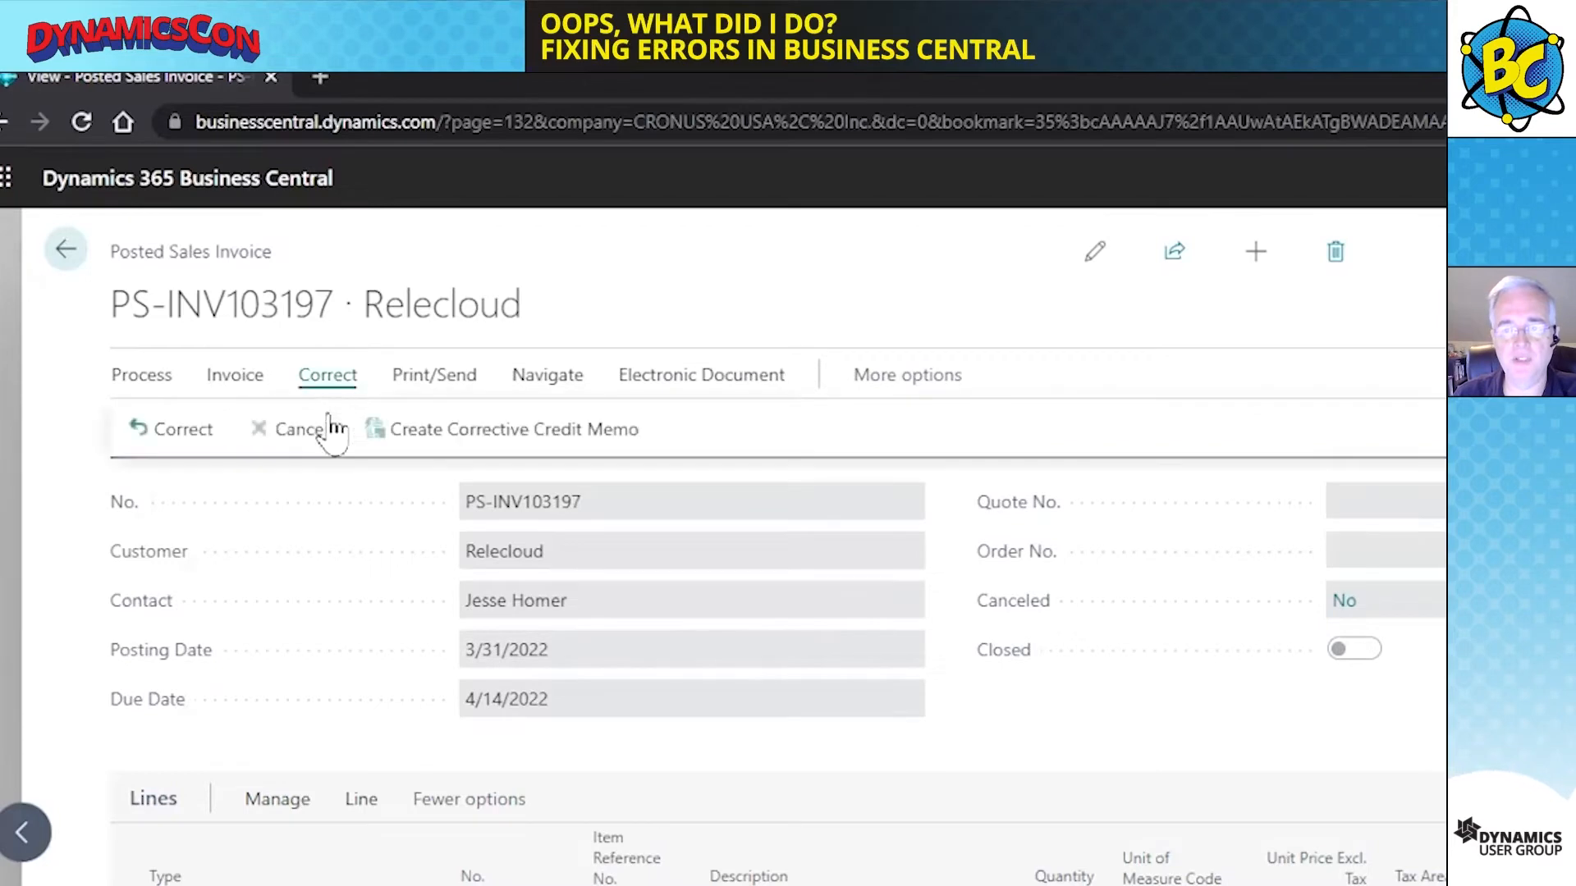
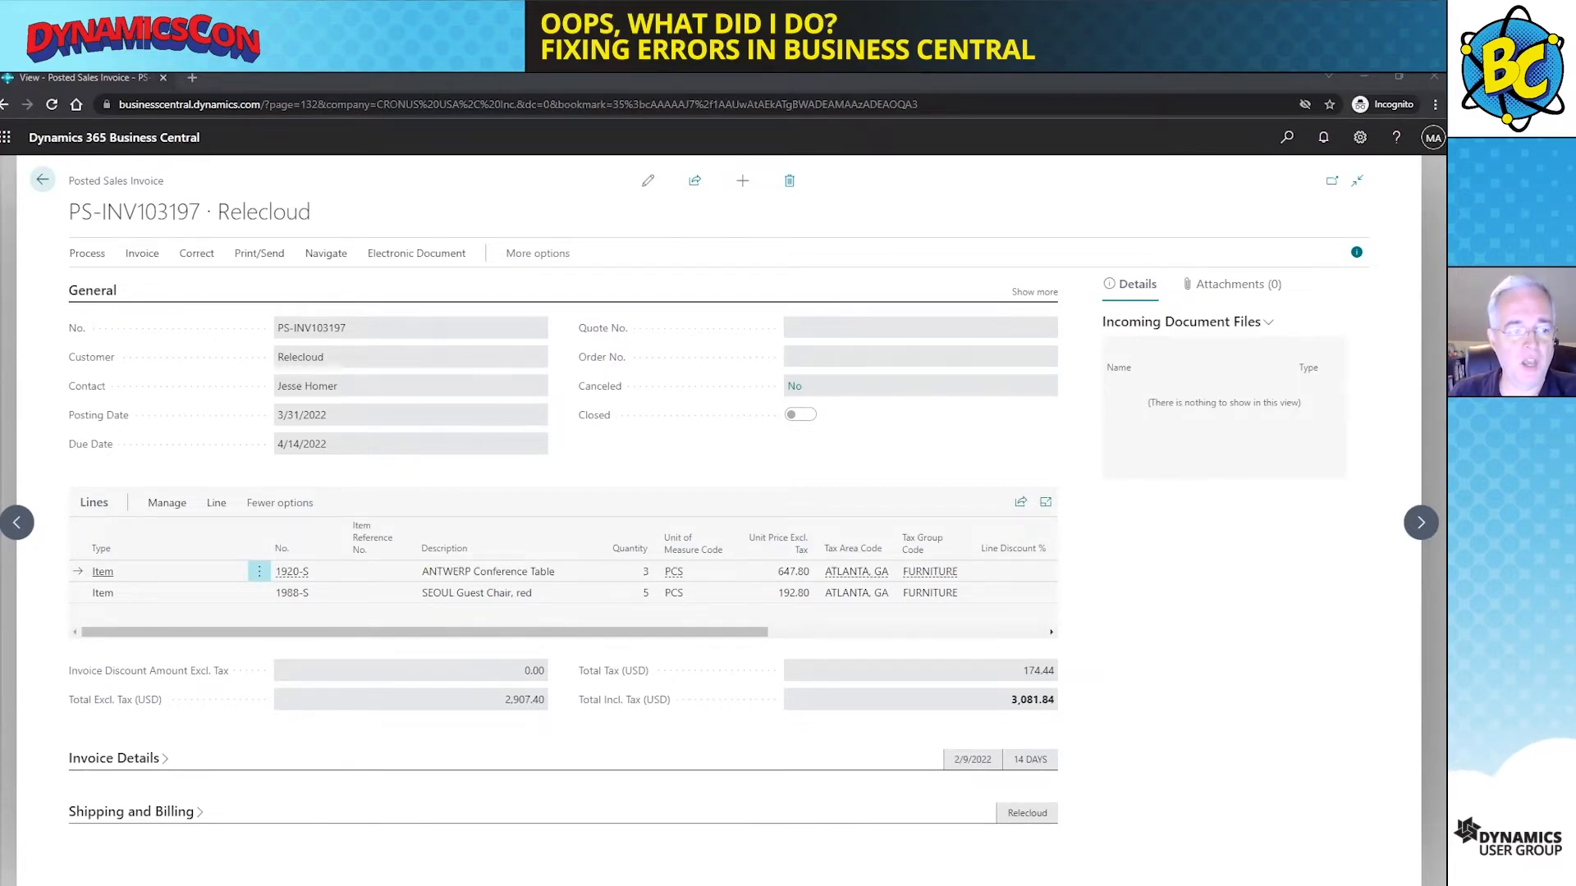
Leave the posted sales invoices, open the Customer Ledger Entries list, and hide its details pane
click(42, 181)
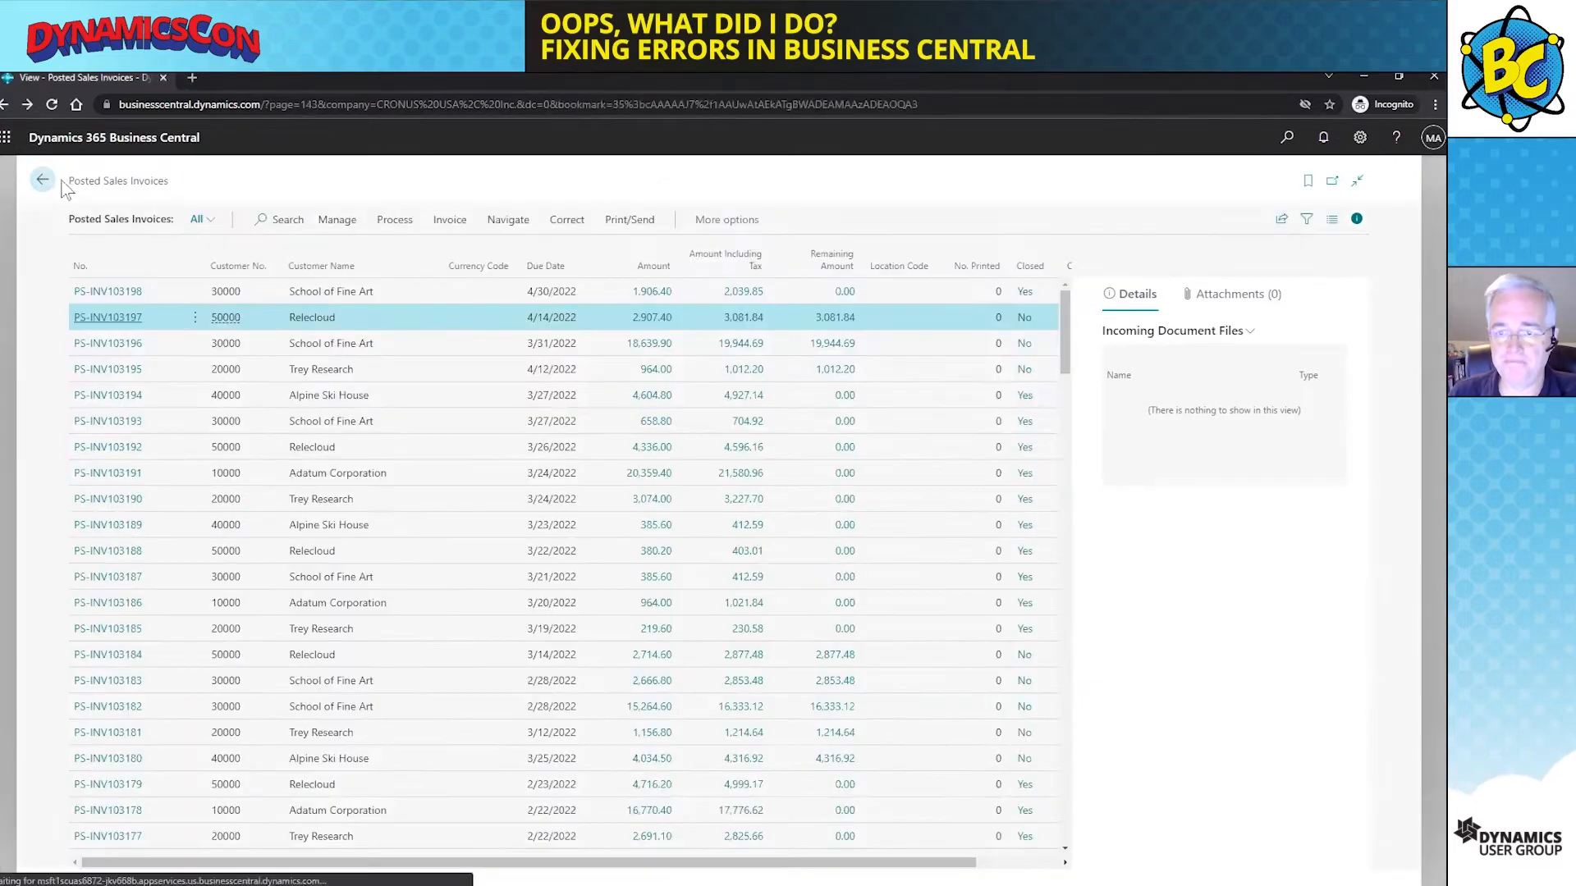
click(37, 181)
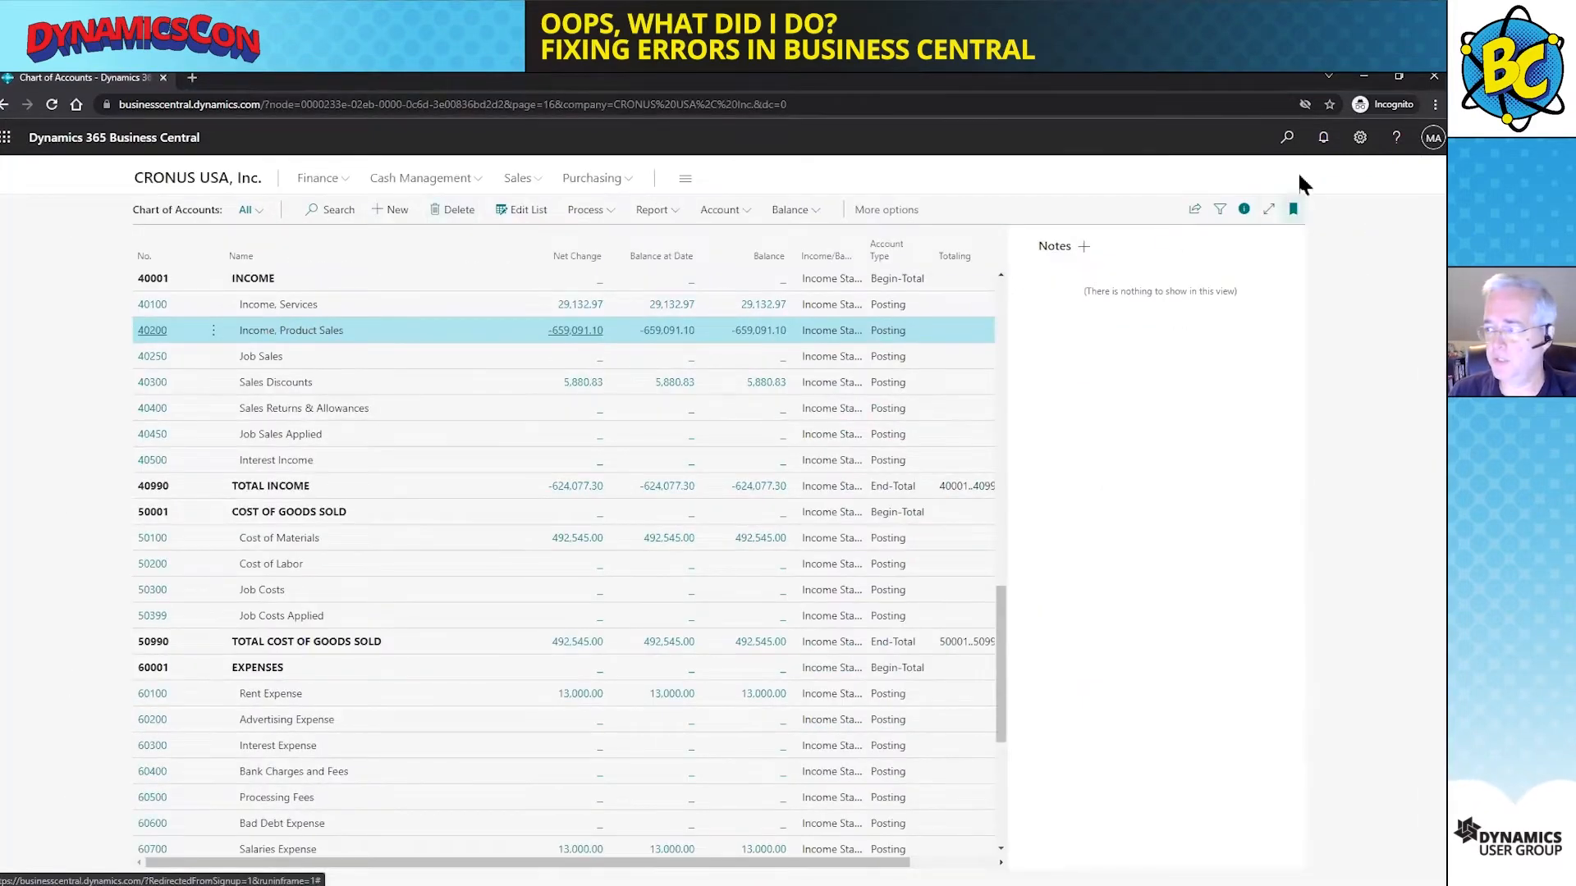
click(1286, 141)
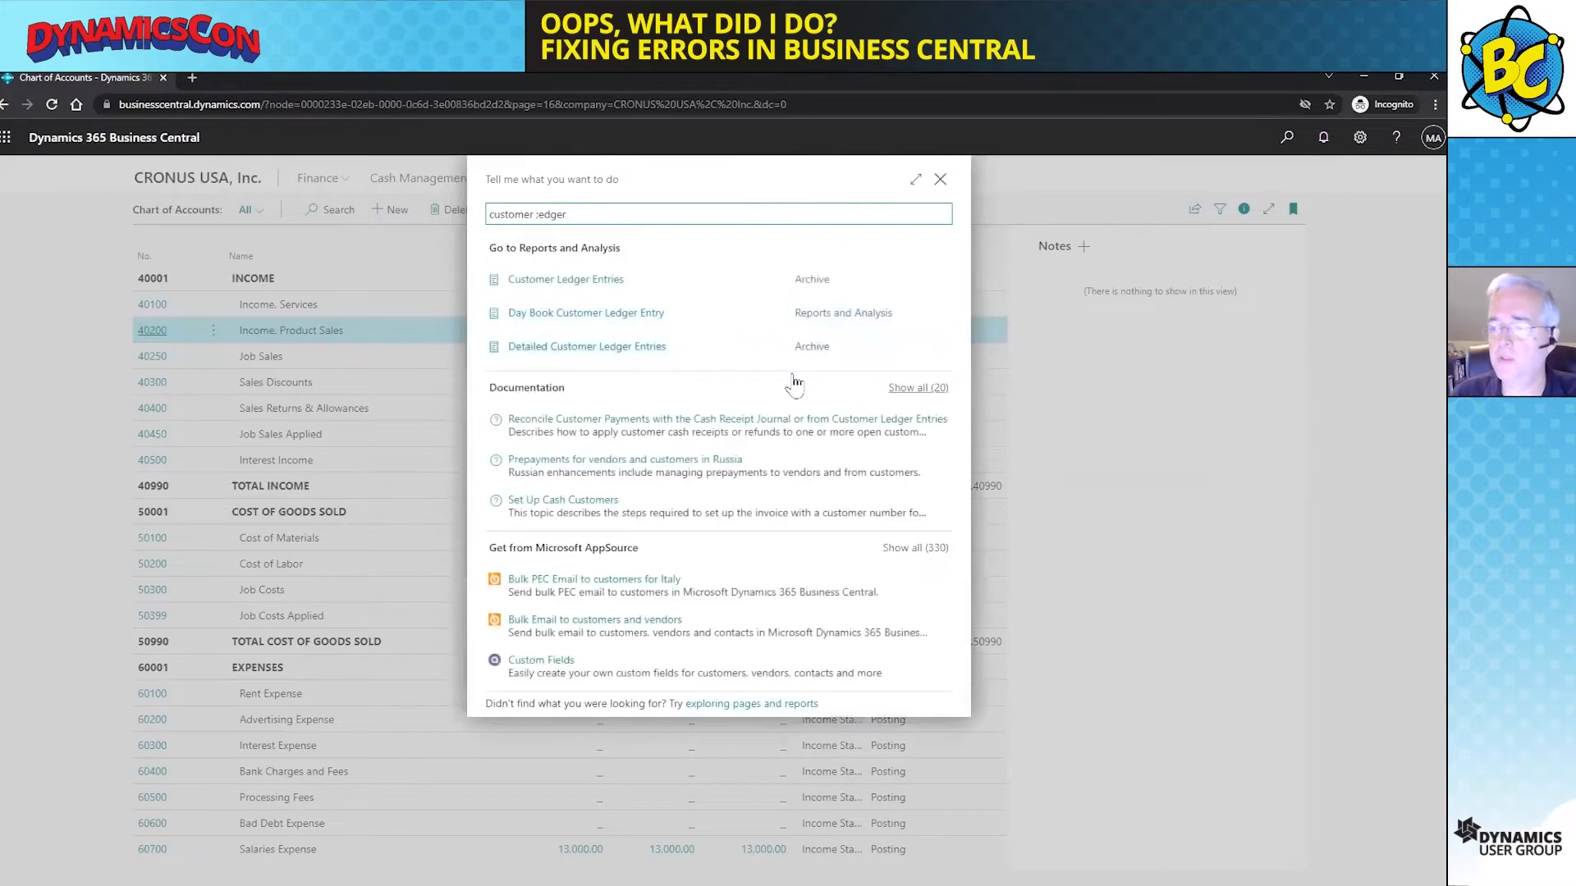
click(549, 281)
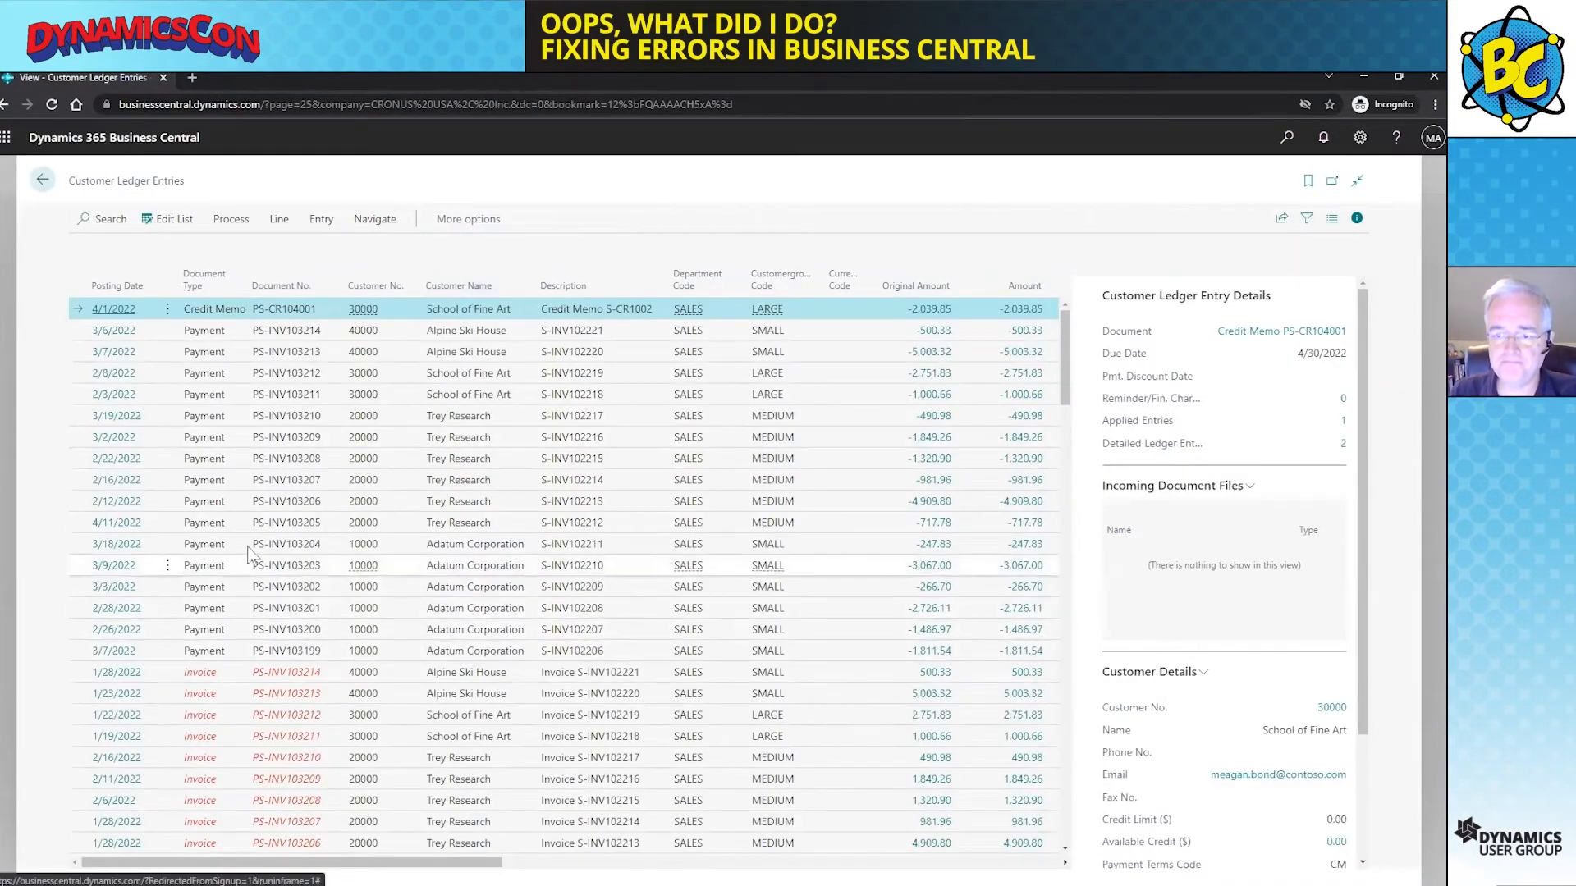
click(1357, 220)
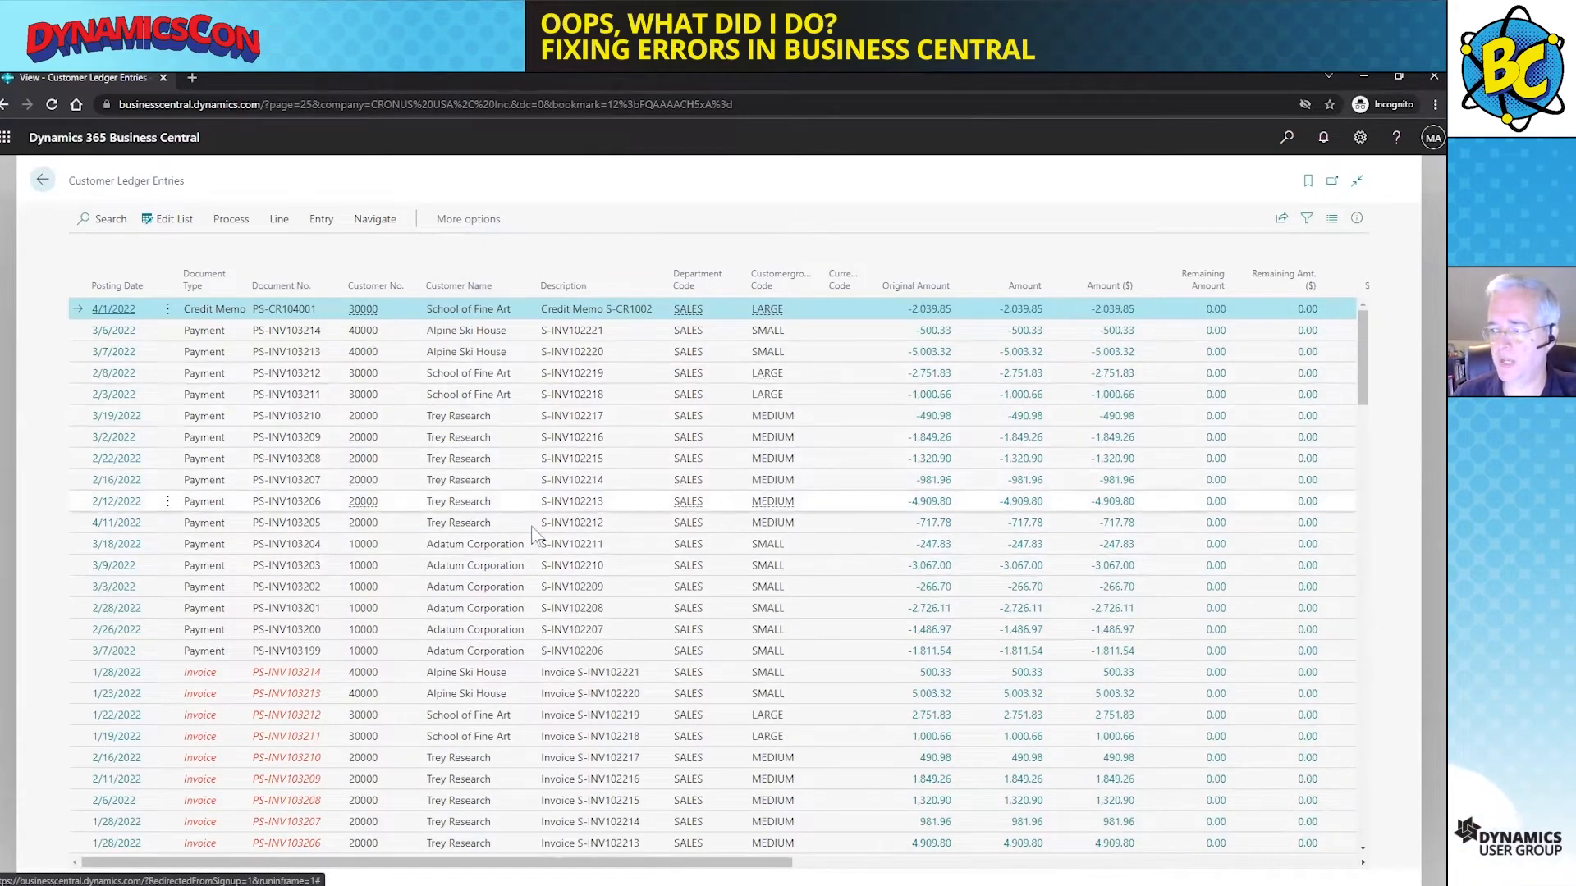
Filter the customer ledger entries to customer Alpine Ski House and hide the filter pane
click(418, 287)
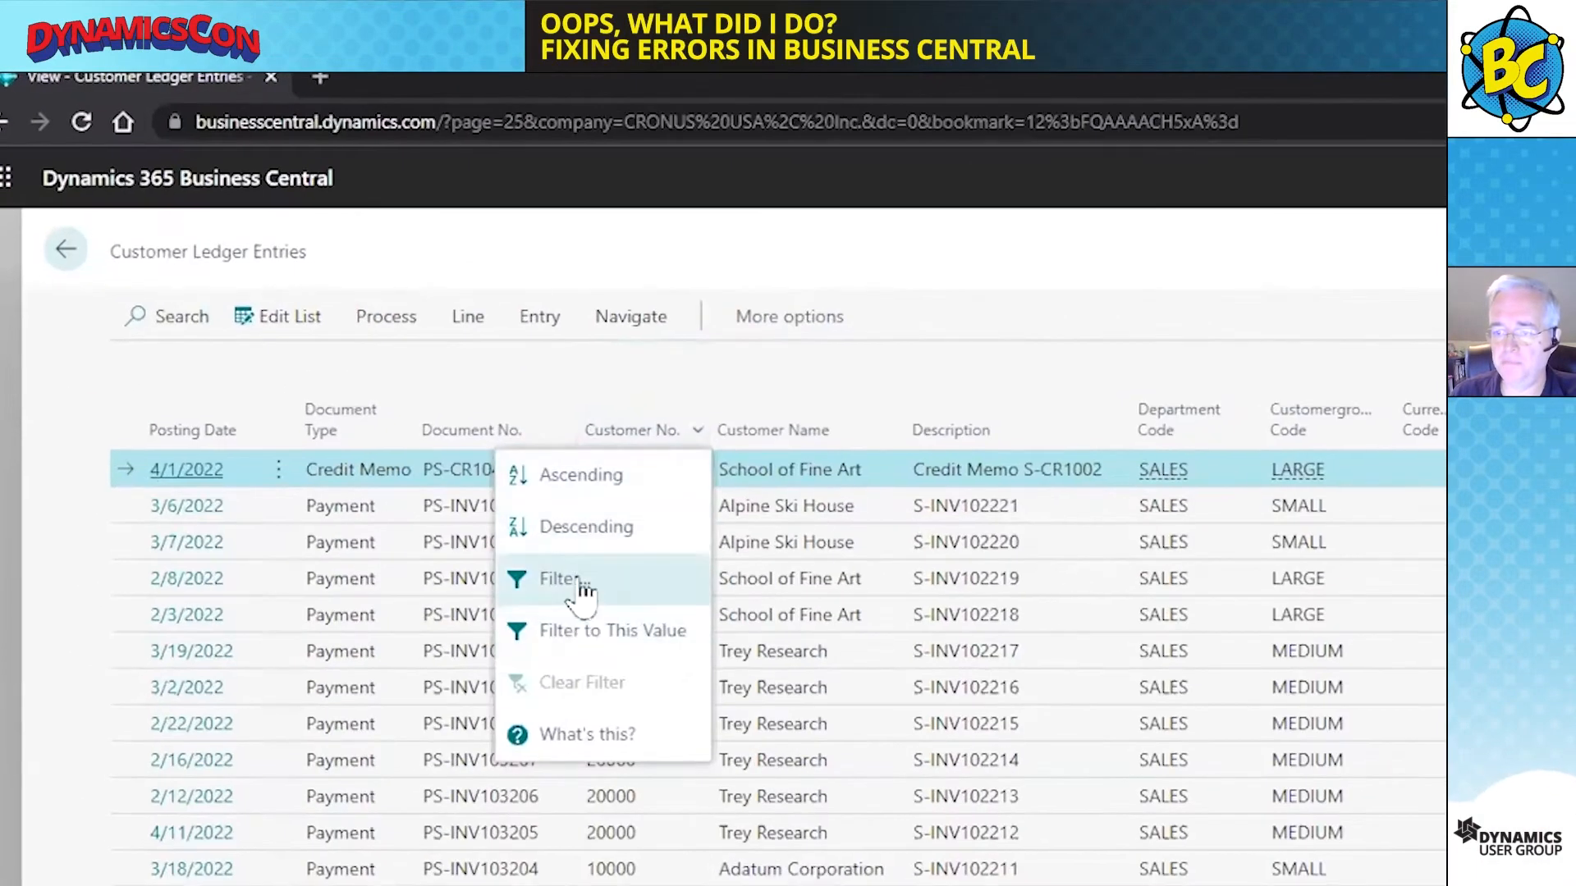
click(343, 374)
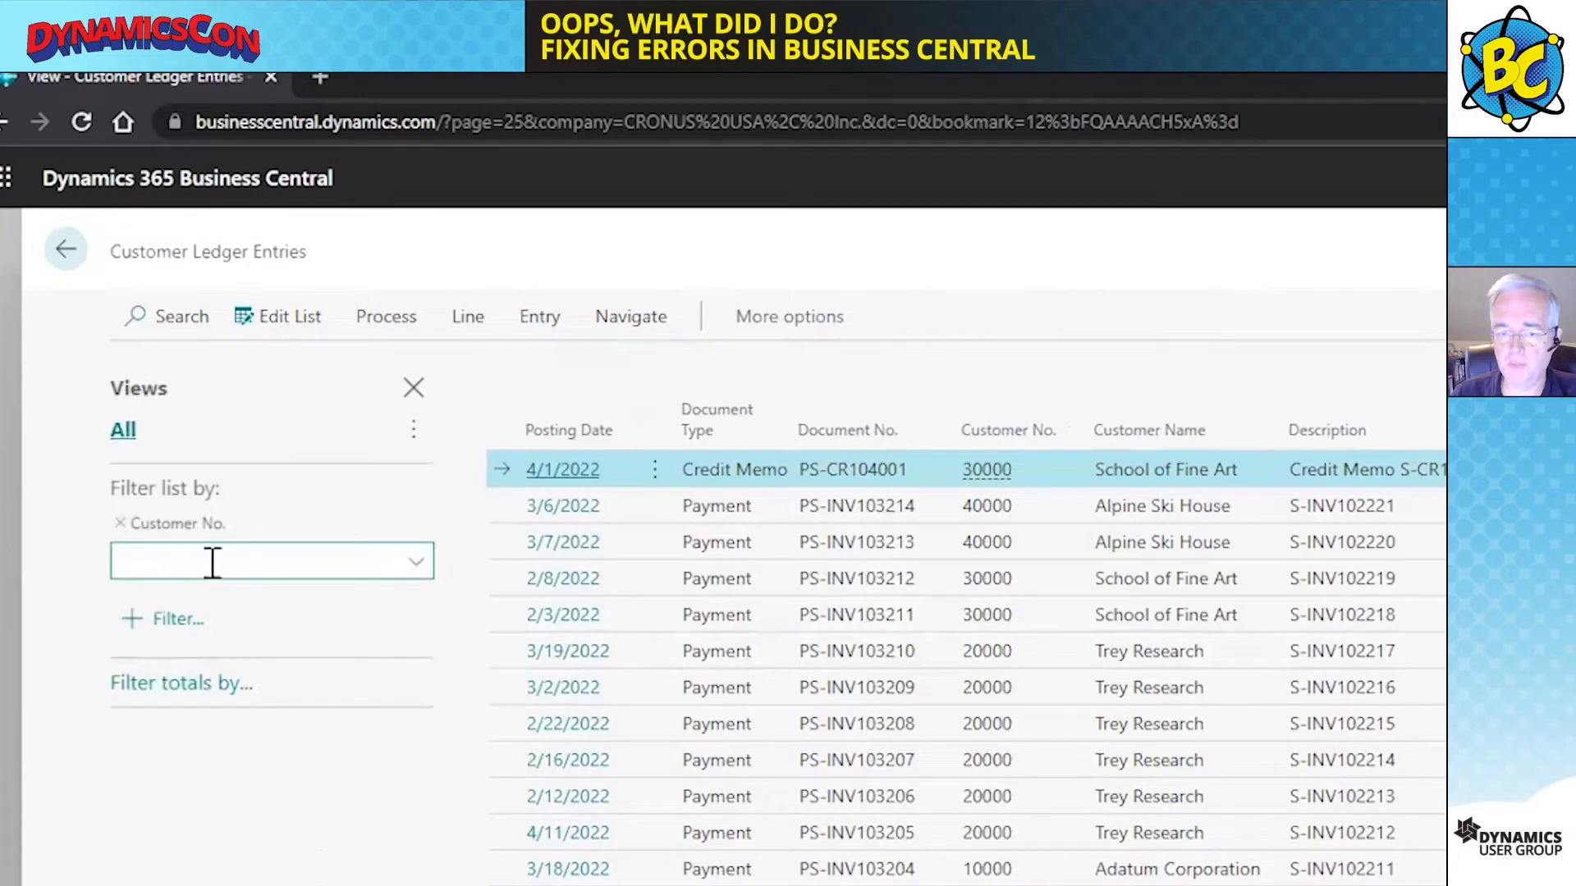
click(215, 554)
text(40000)
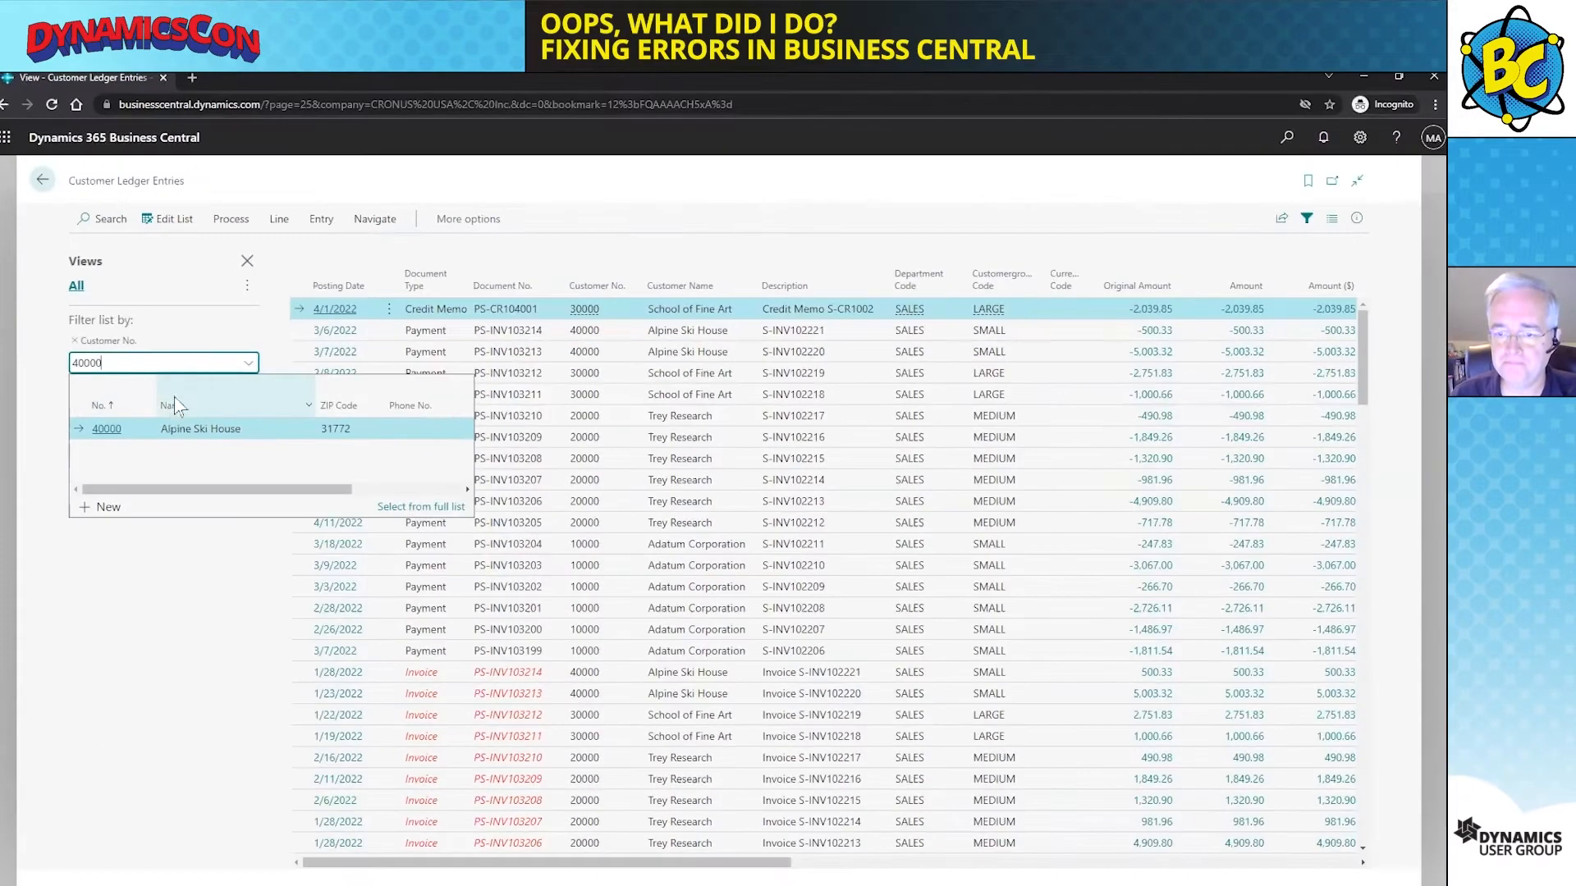
click(174, 523)
click(248, 261)
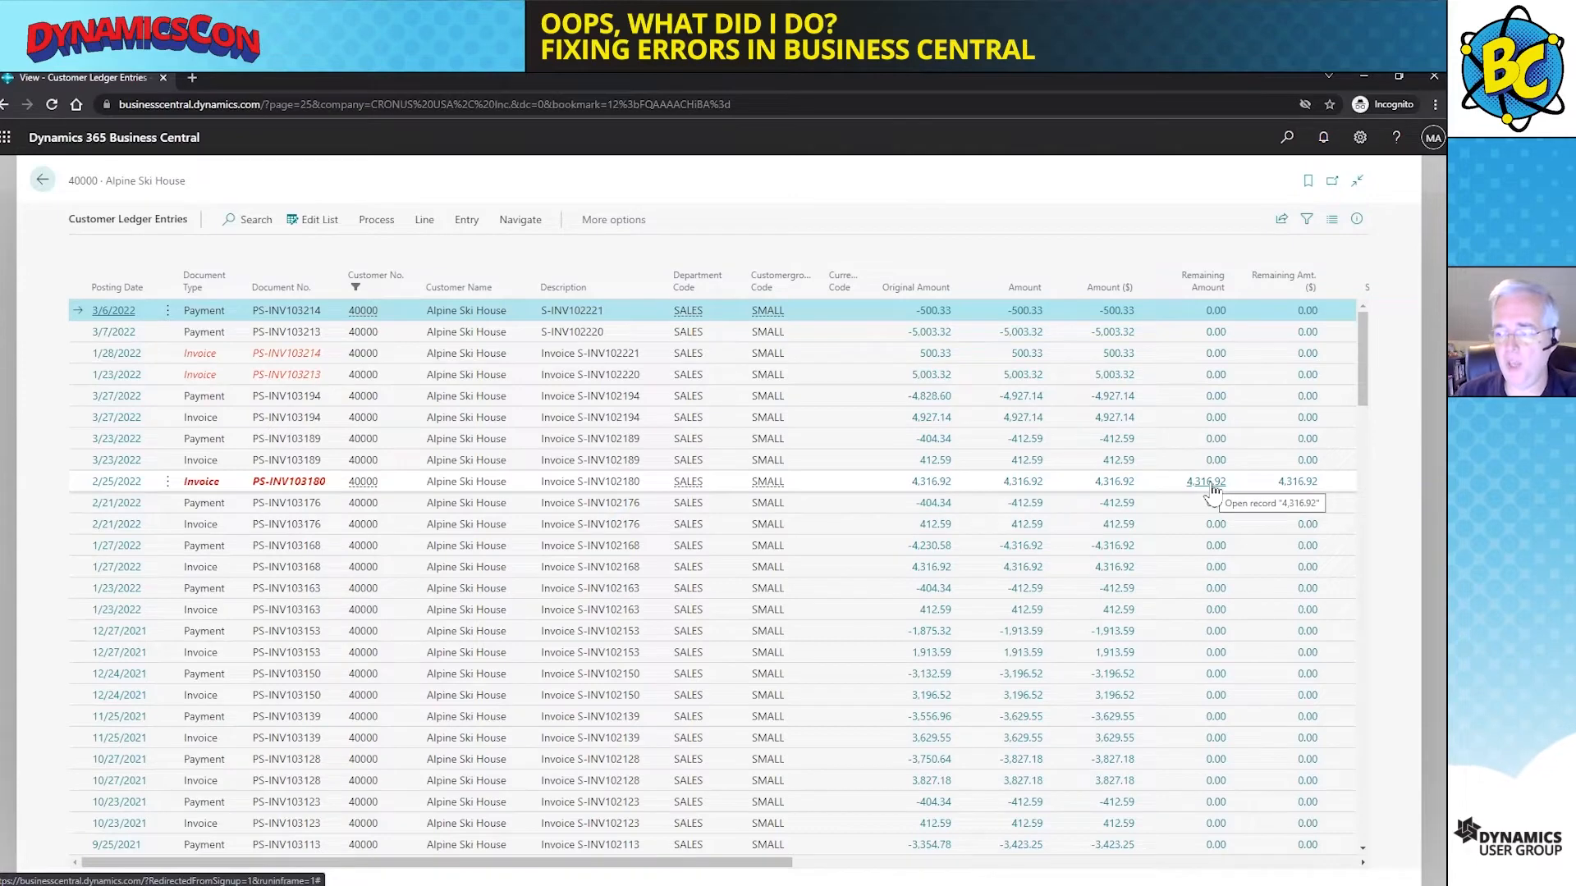
Unapply the Alpine Ski House payment entry dated 1/27/2022, posting the correcting entries
click(1067, 545)
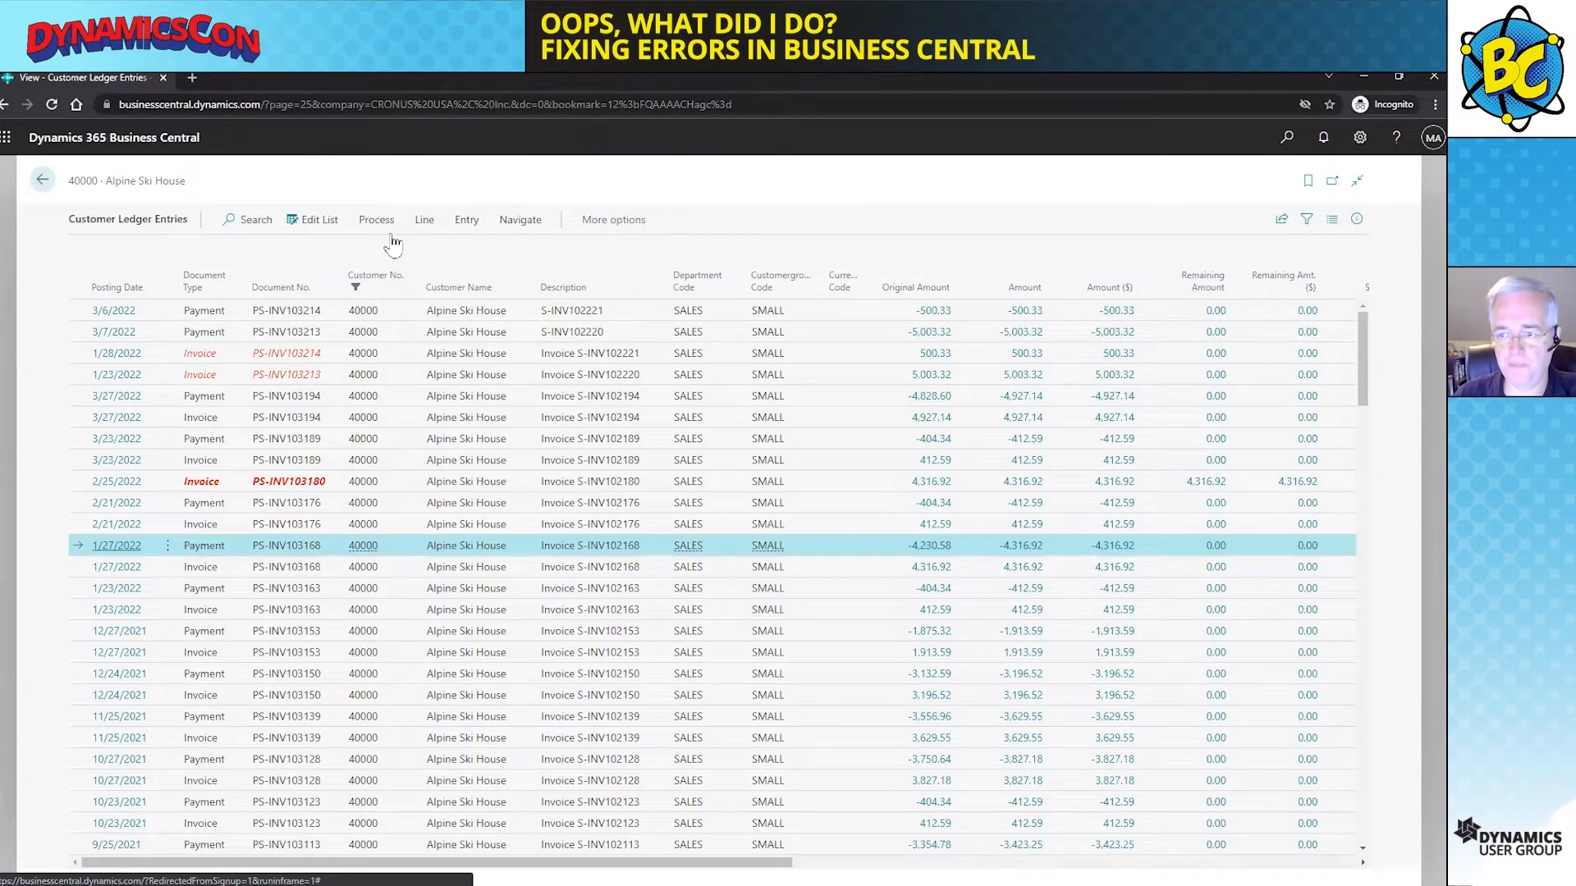
click(466, 222)
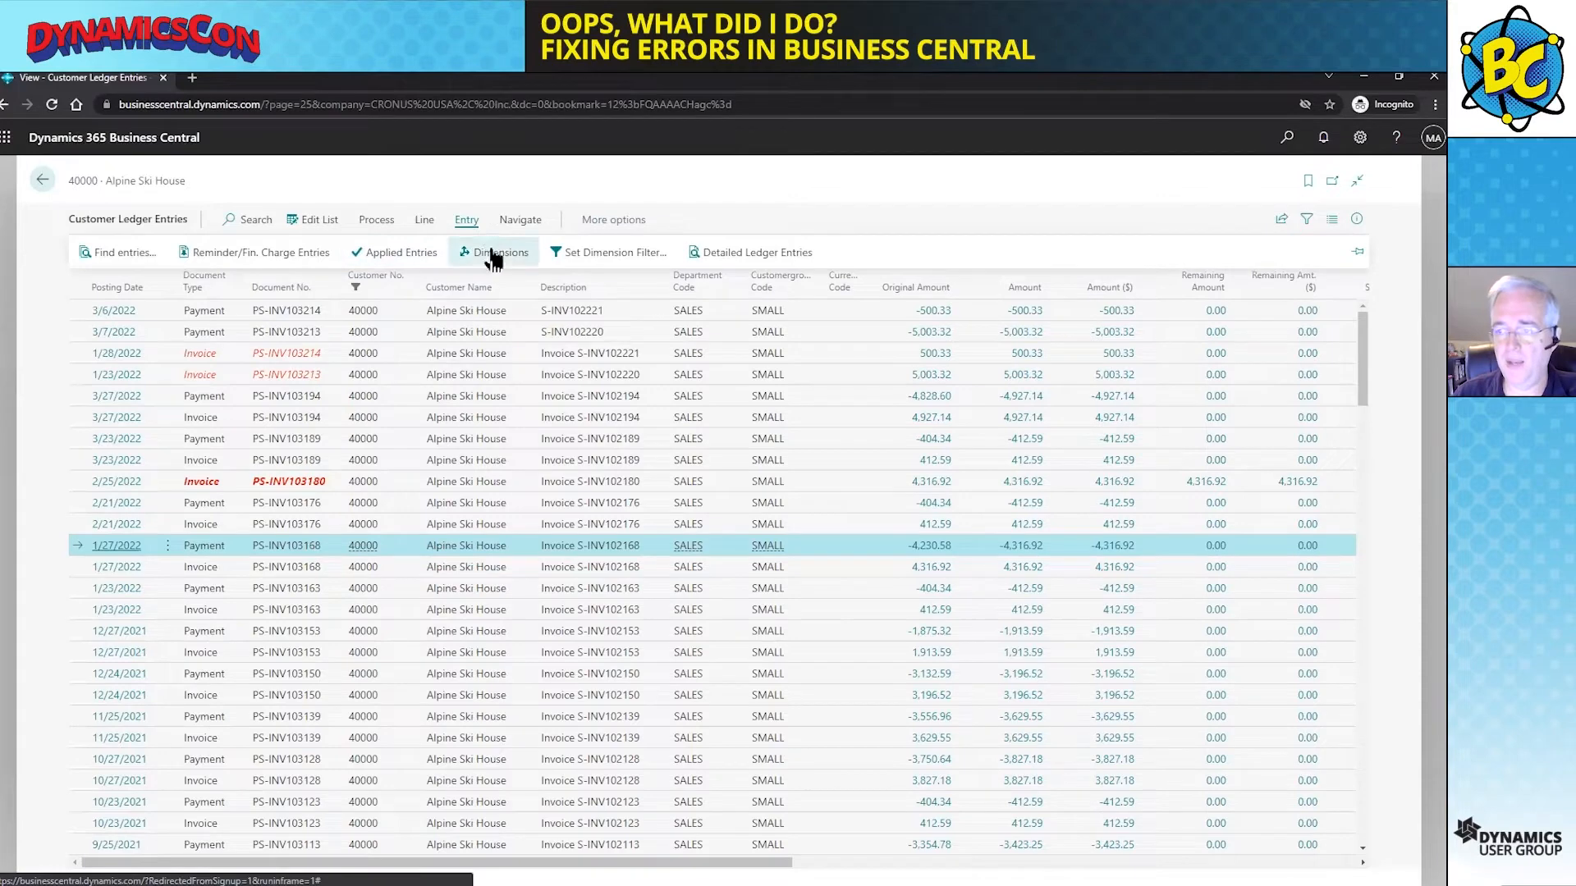
click(424, 221)
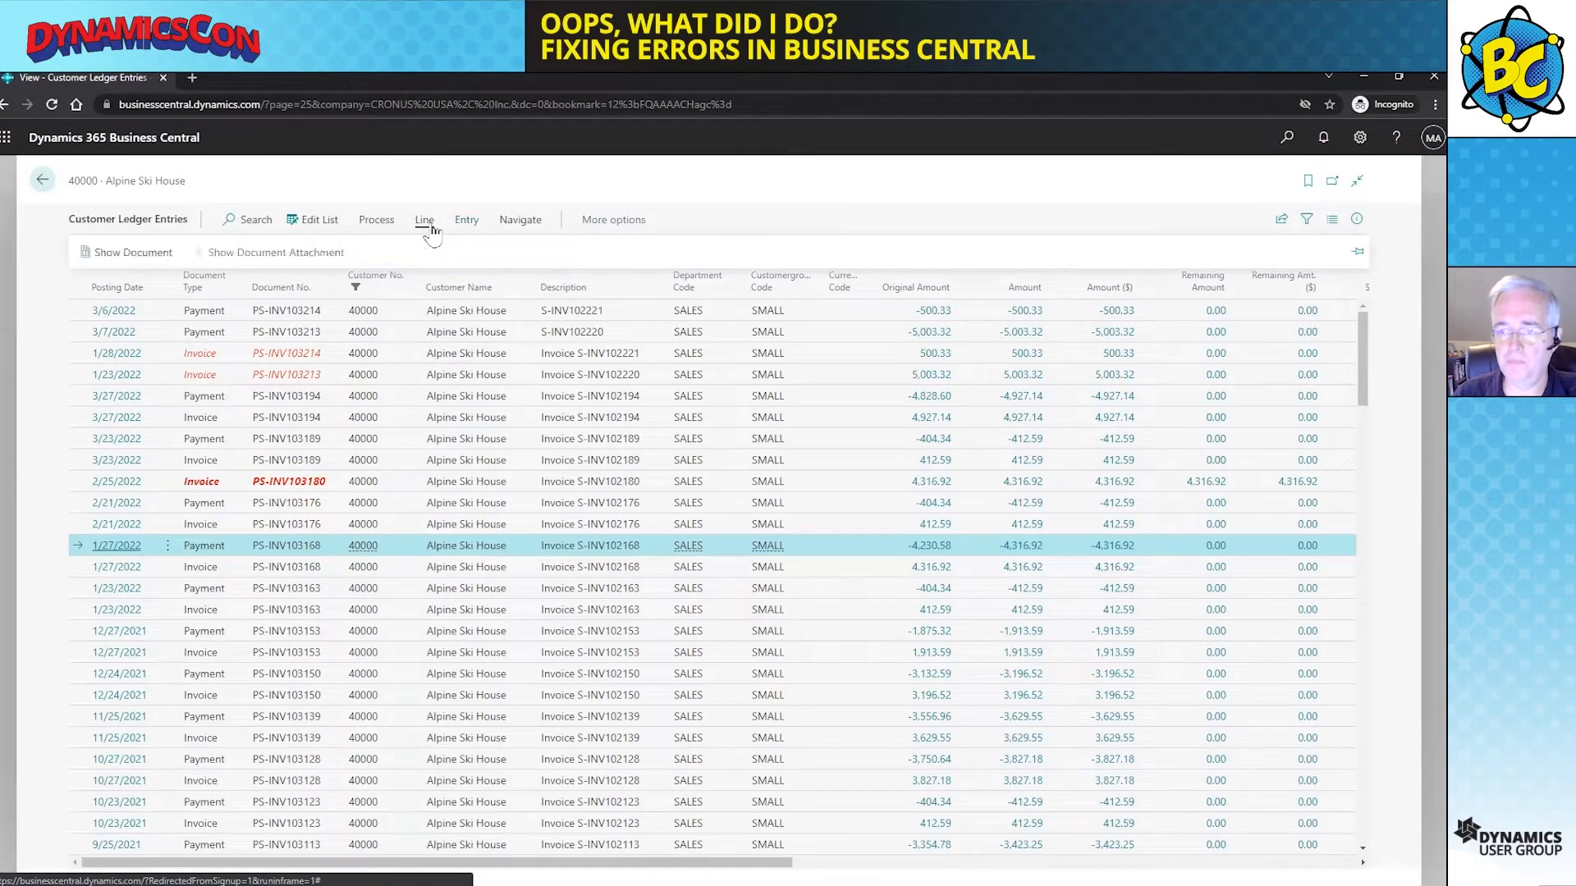
click(371, 222)
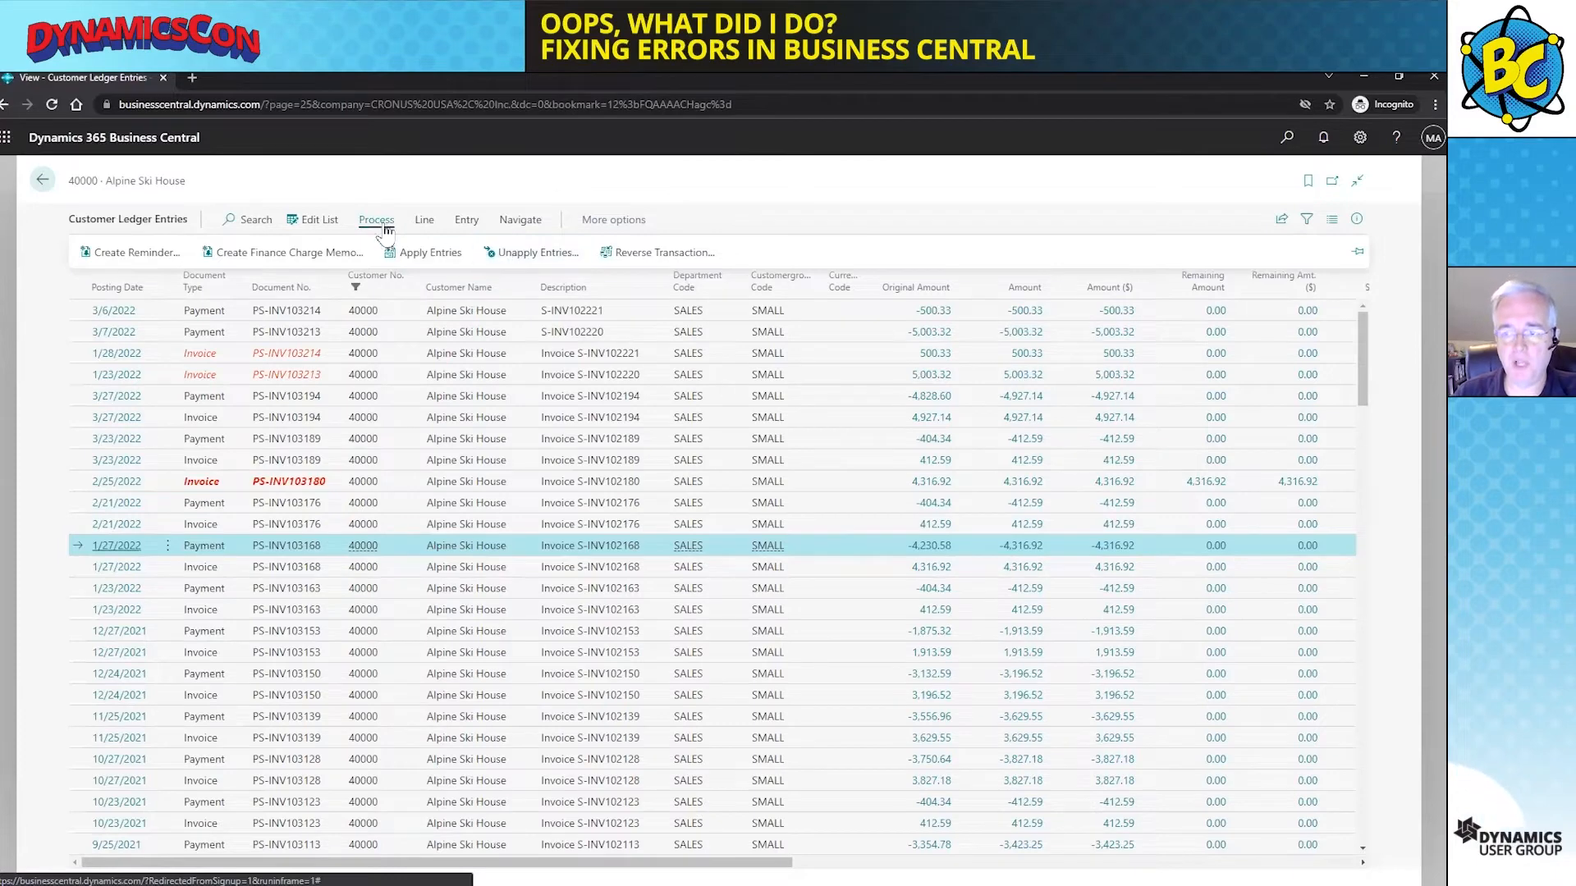
click(534, 253)
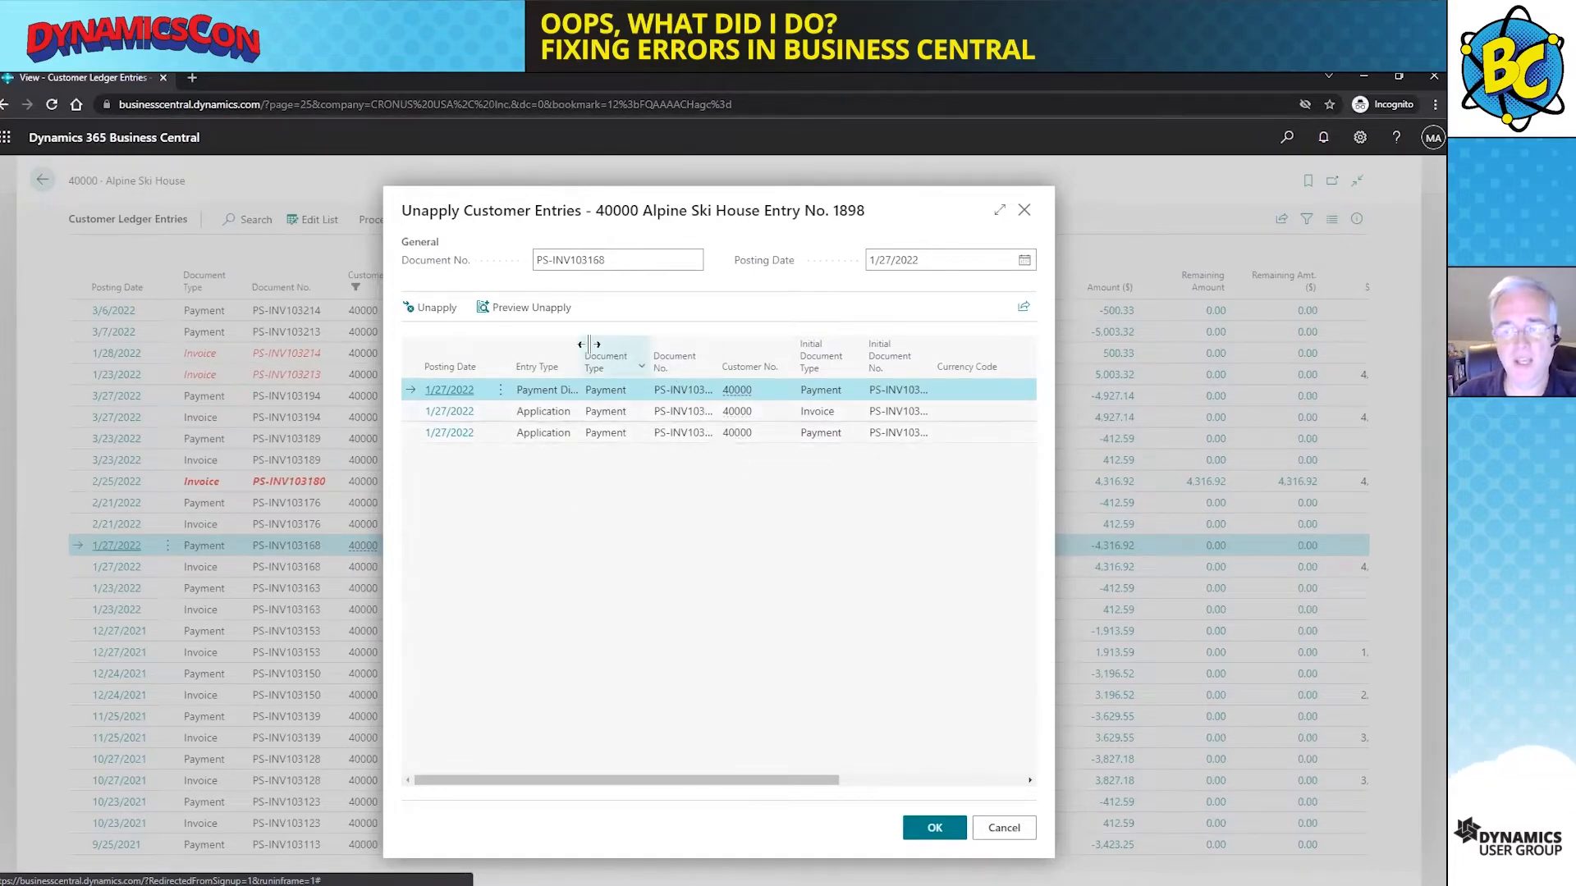
click(442, 315)
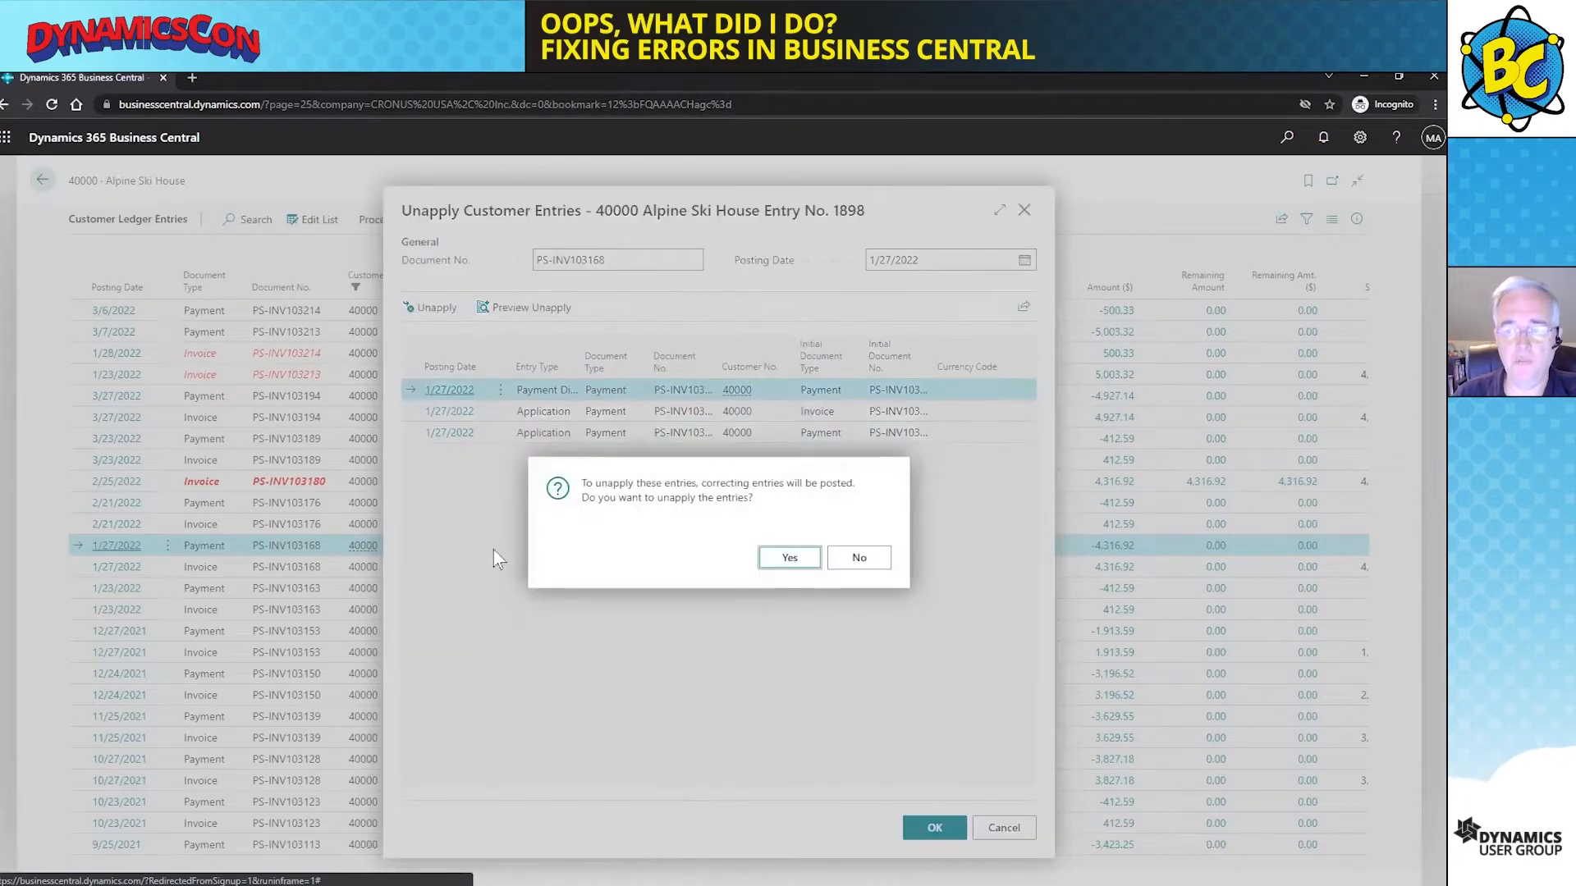
click(790, 558)
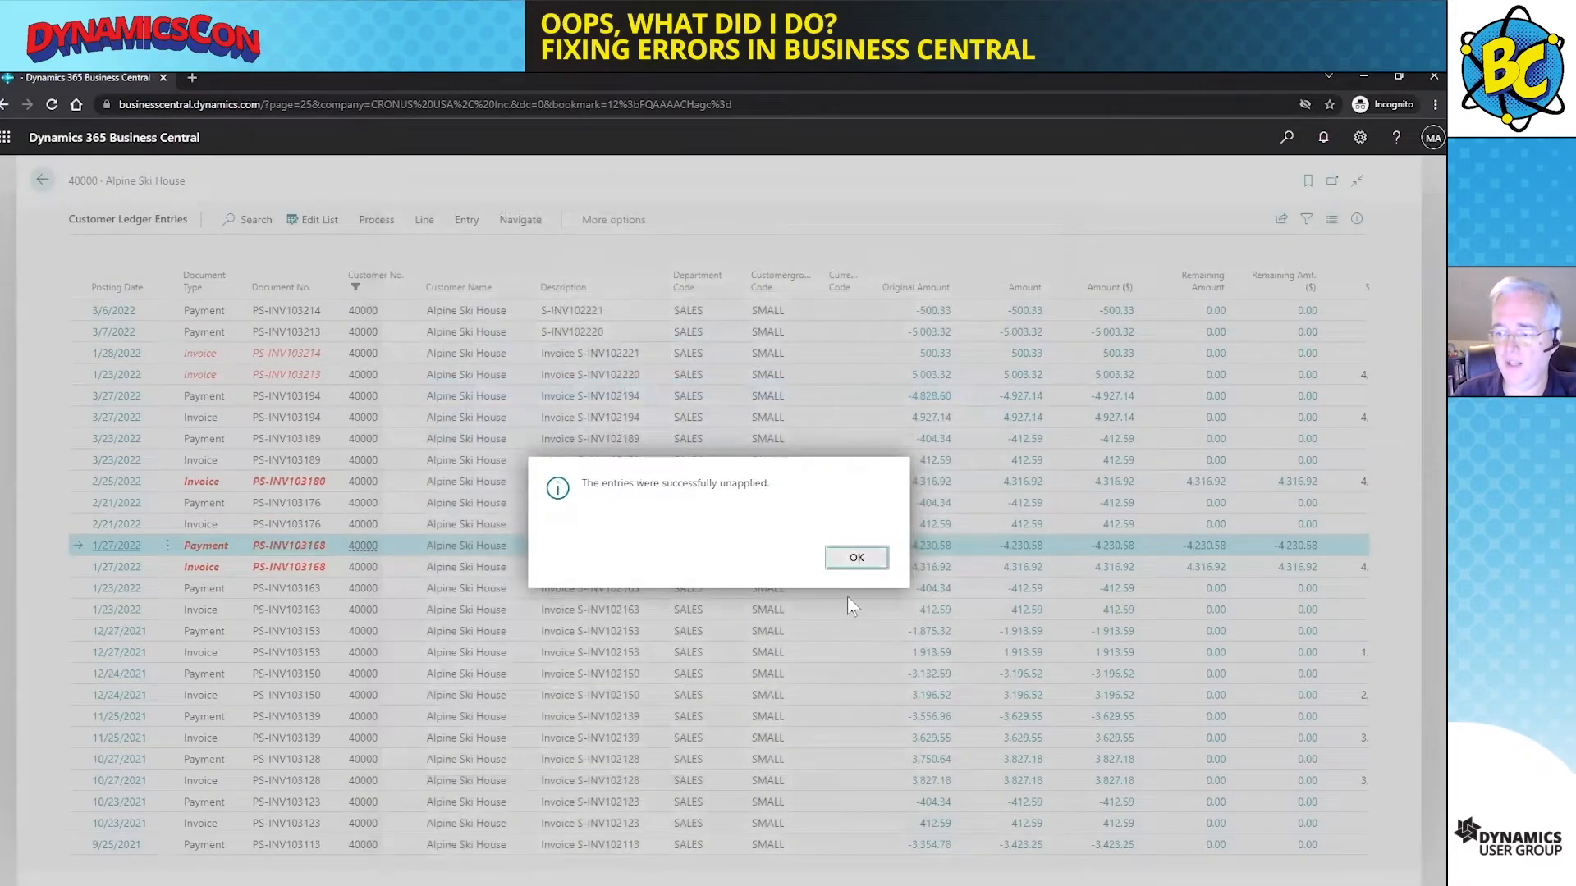
click(853, 561)
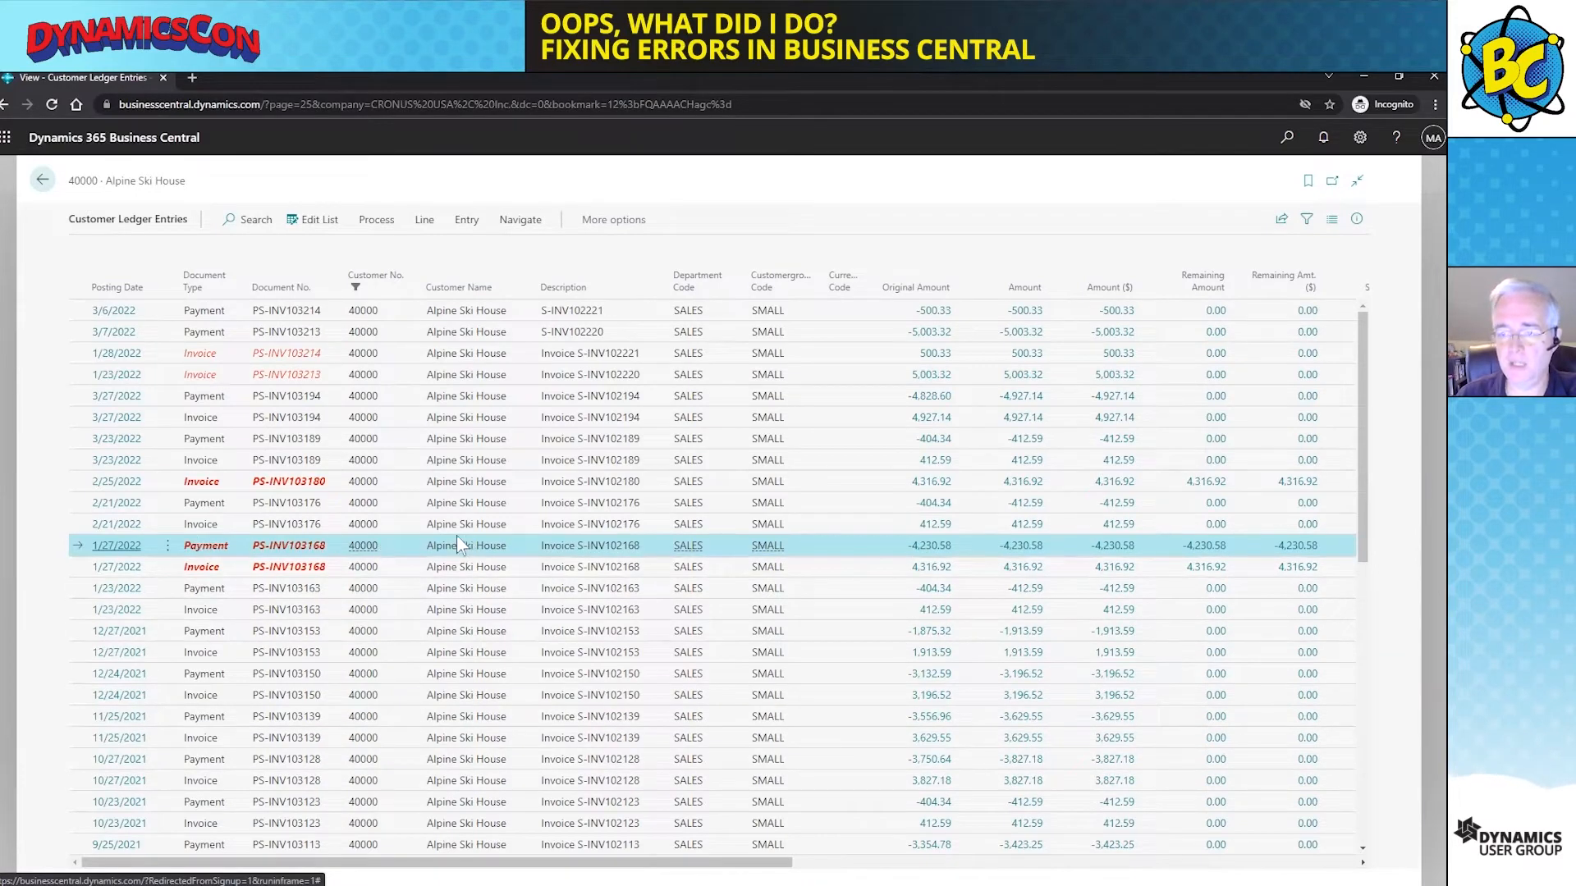
Start applying the unapplied 1/27/2022 payment and set the Applies-to ID on the 2/25/2022 invoice
click(463, 220)
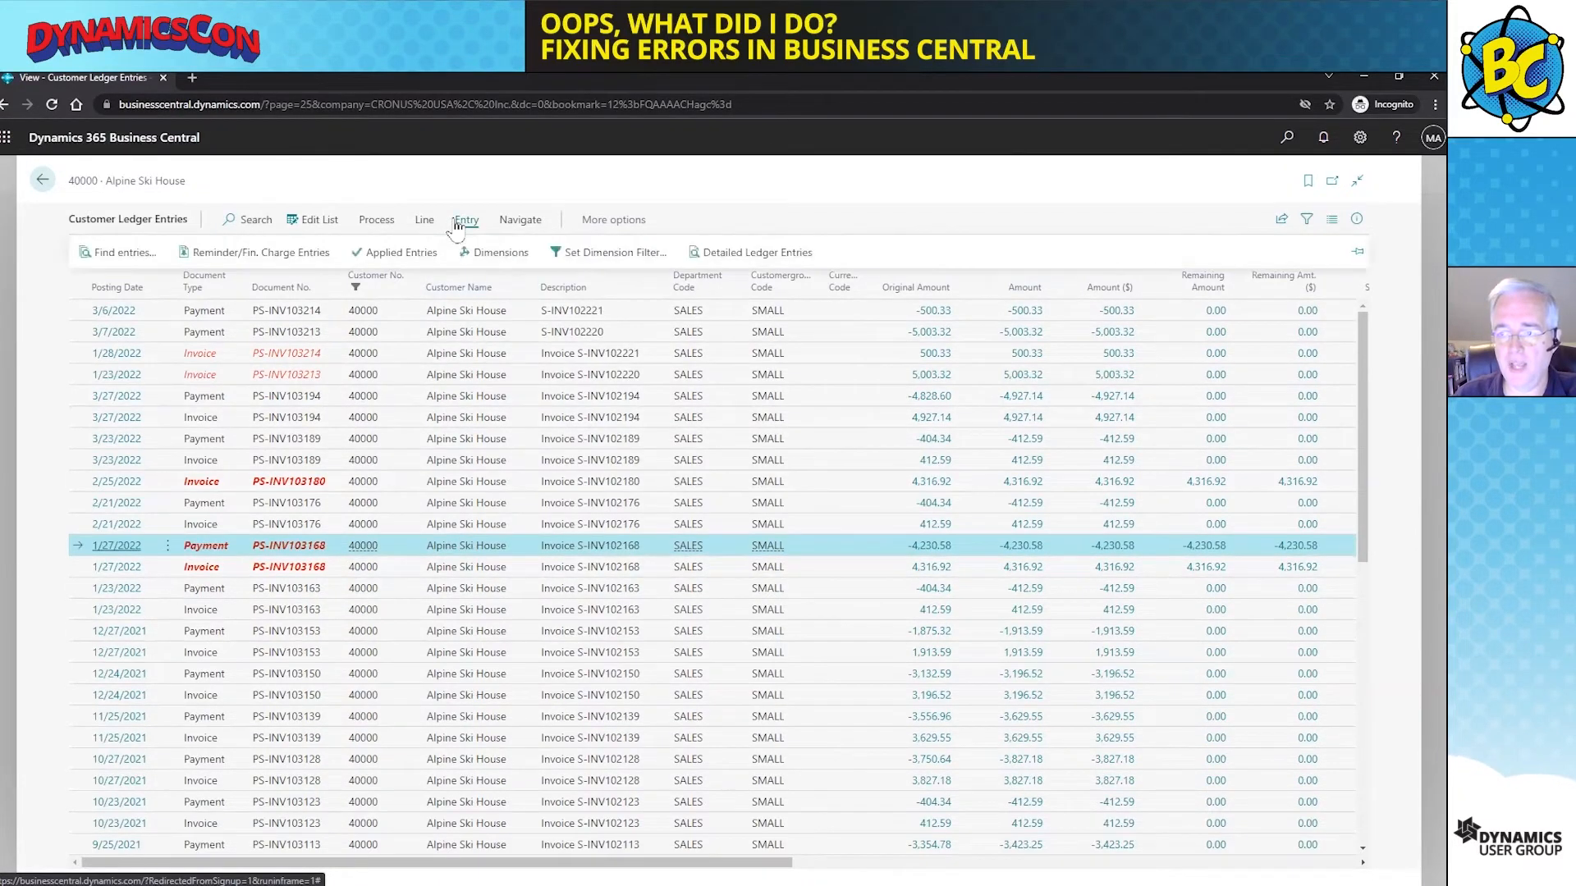
click(421, 222)
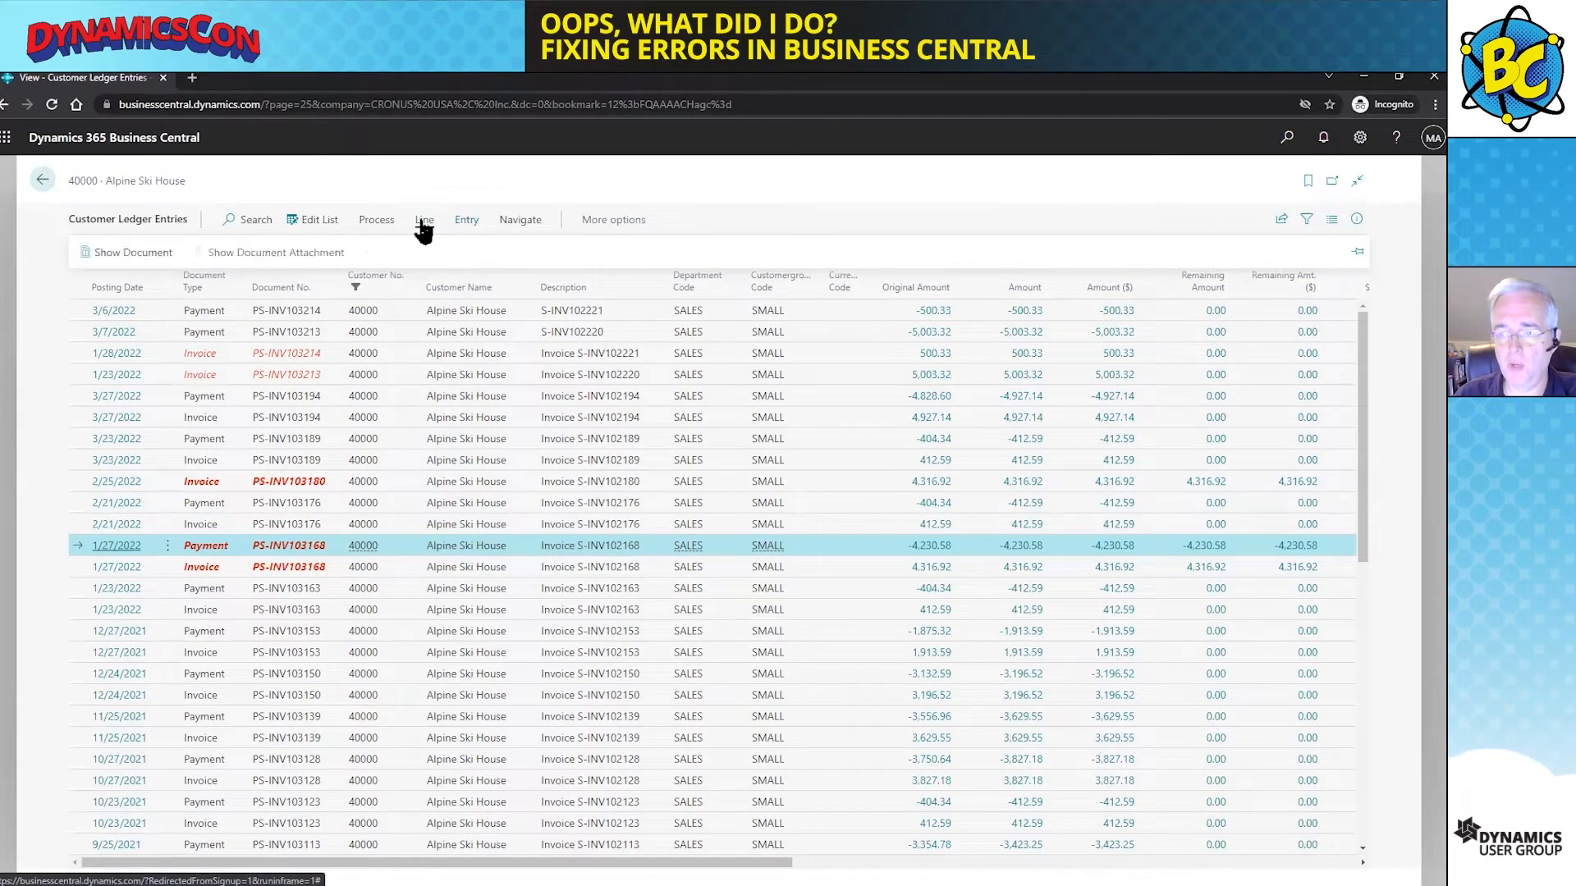
click(377, 220)
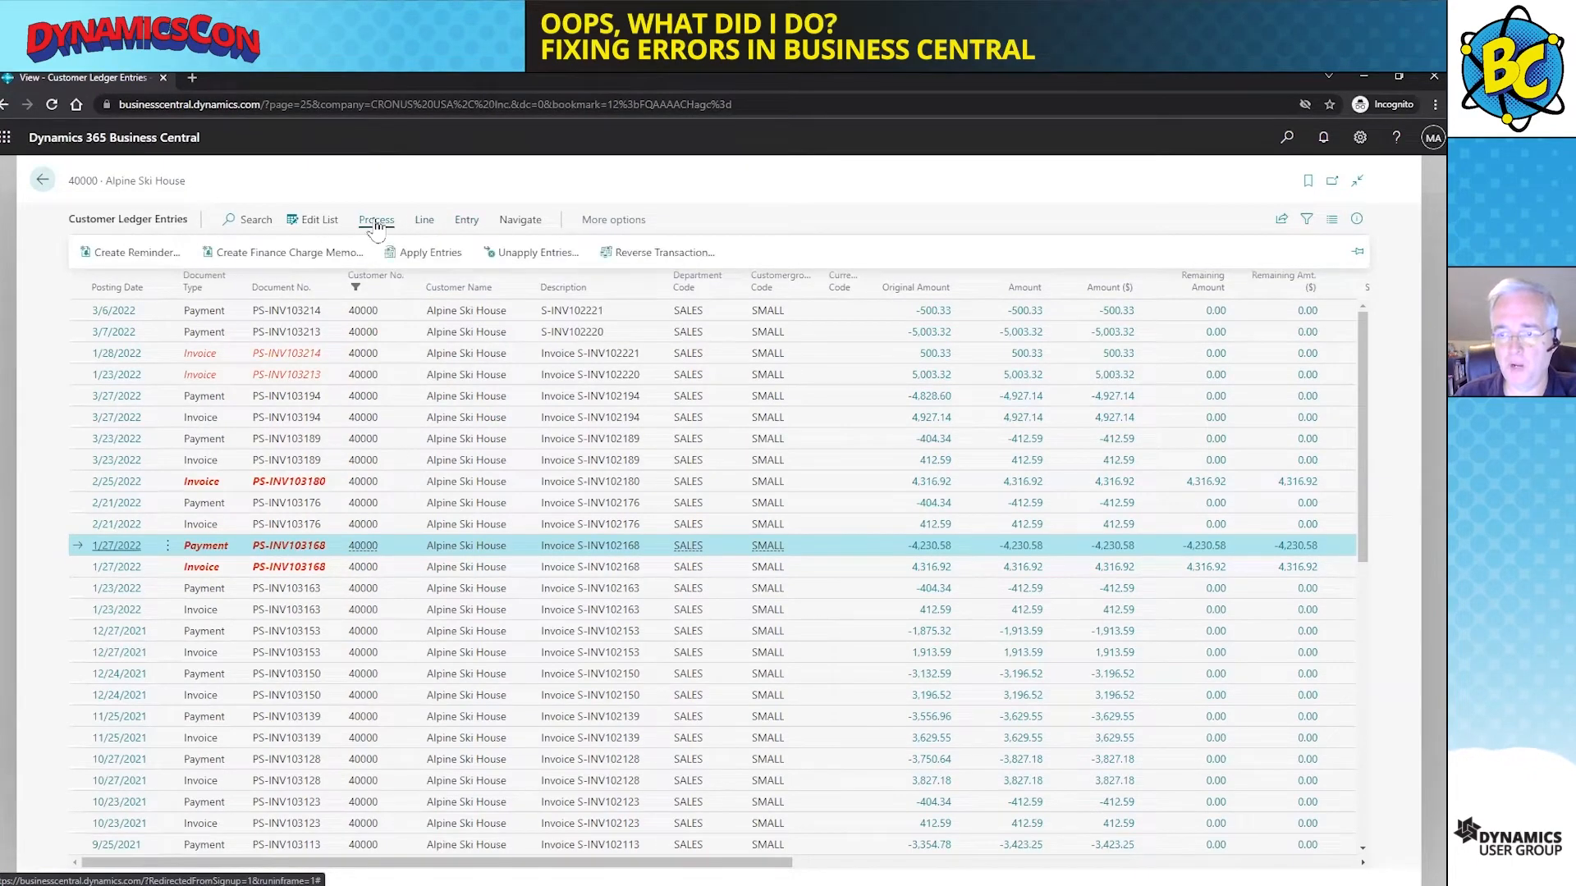
click(427, 259)
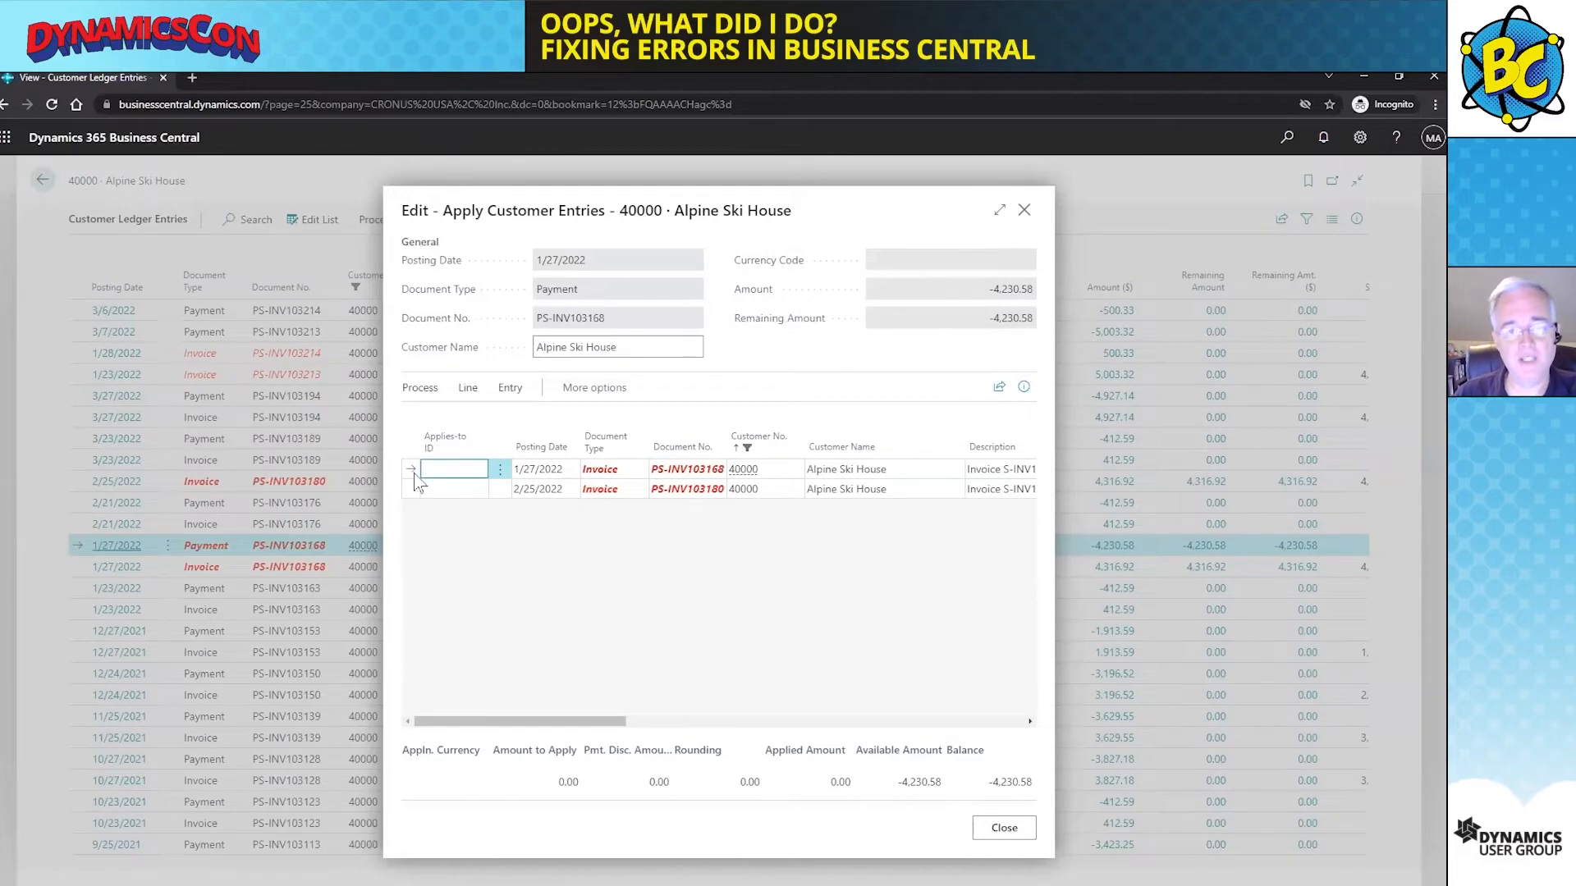
click(456, 491)
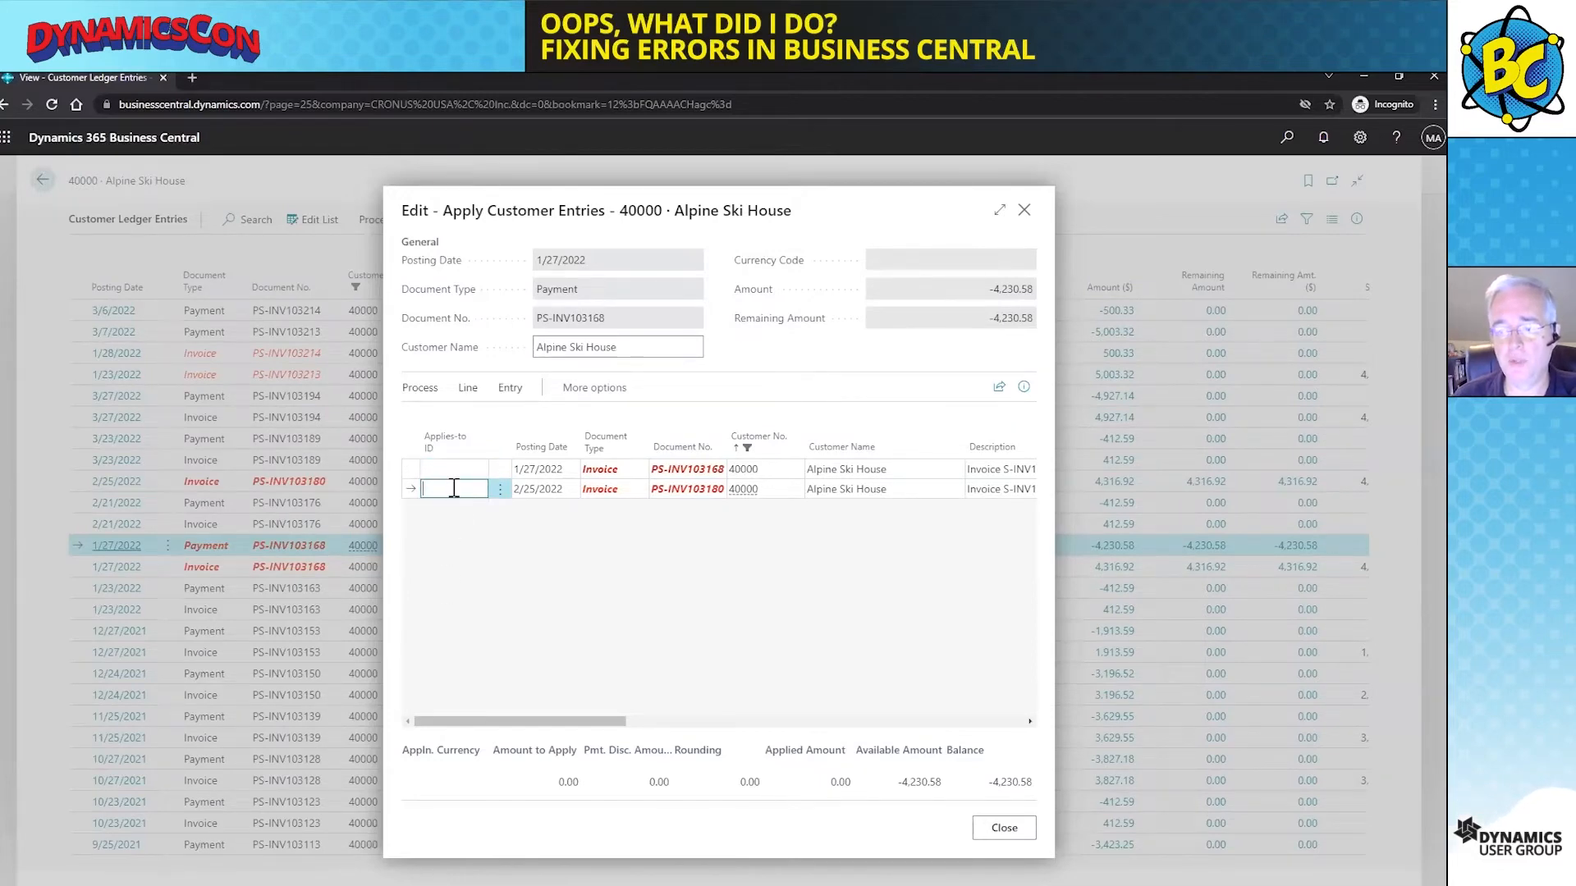
click(420, 388)
click(448, 421)
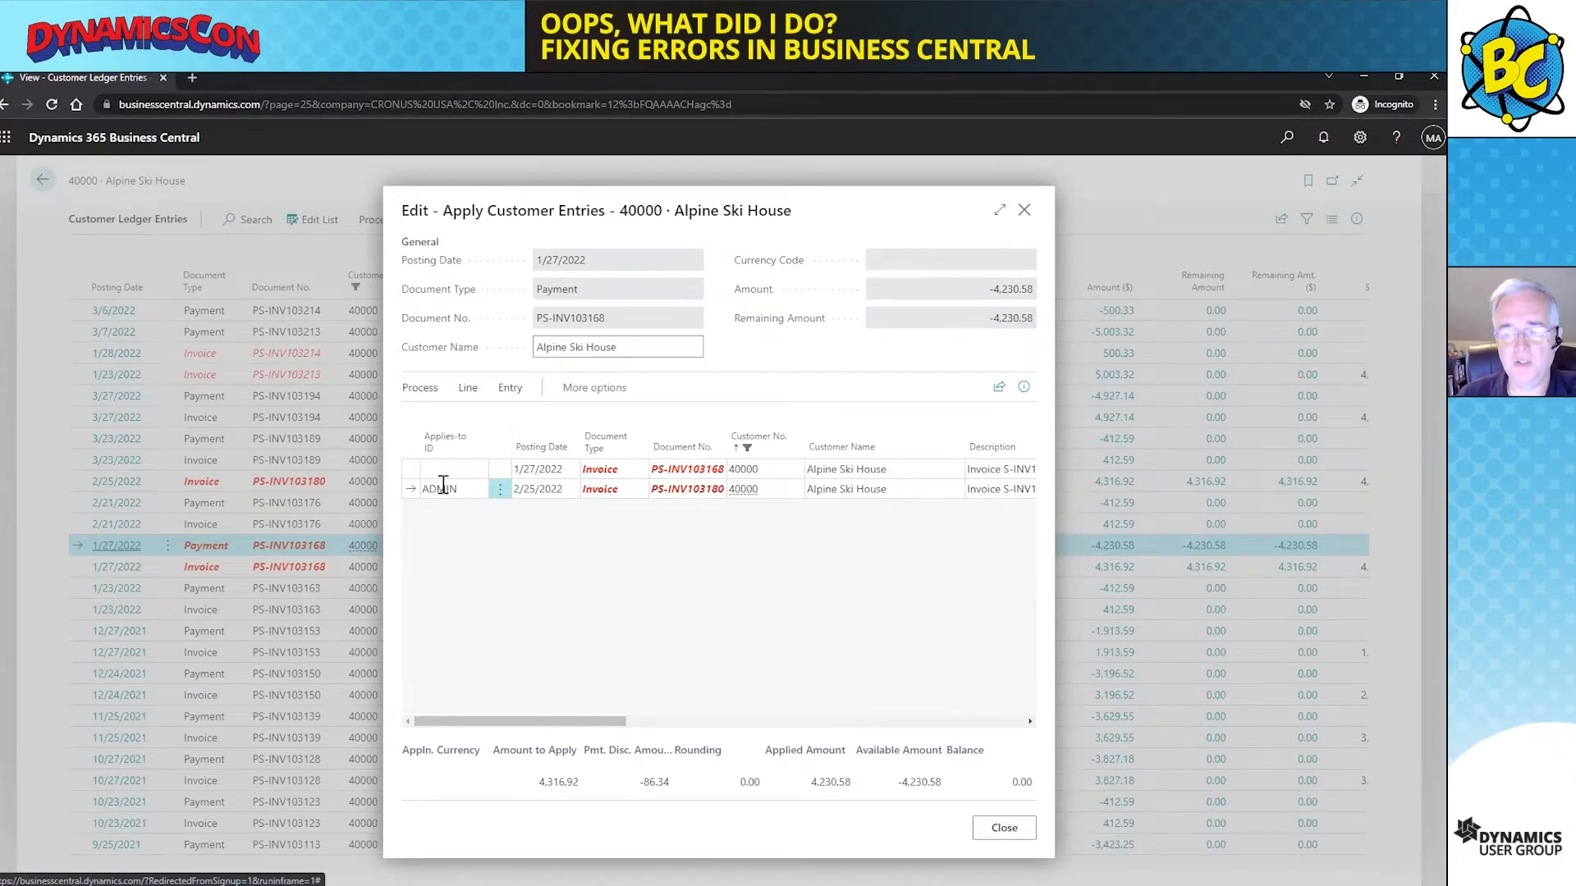
Post the payment application with posting date 2/25/2022 and select the 2/25/2022 invoice entry
click(419, 390)
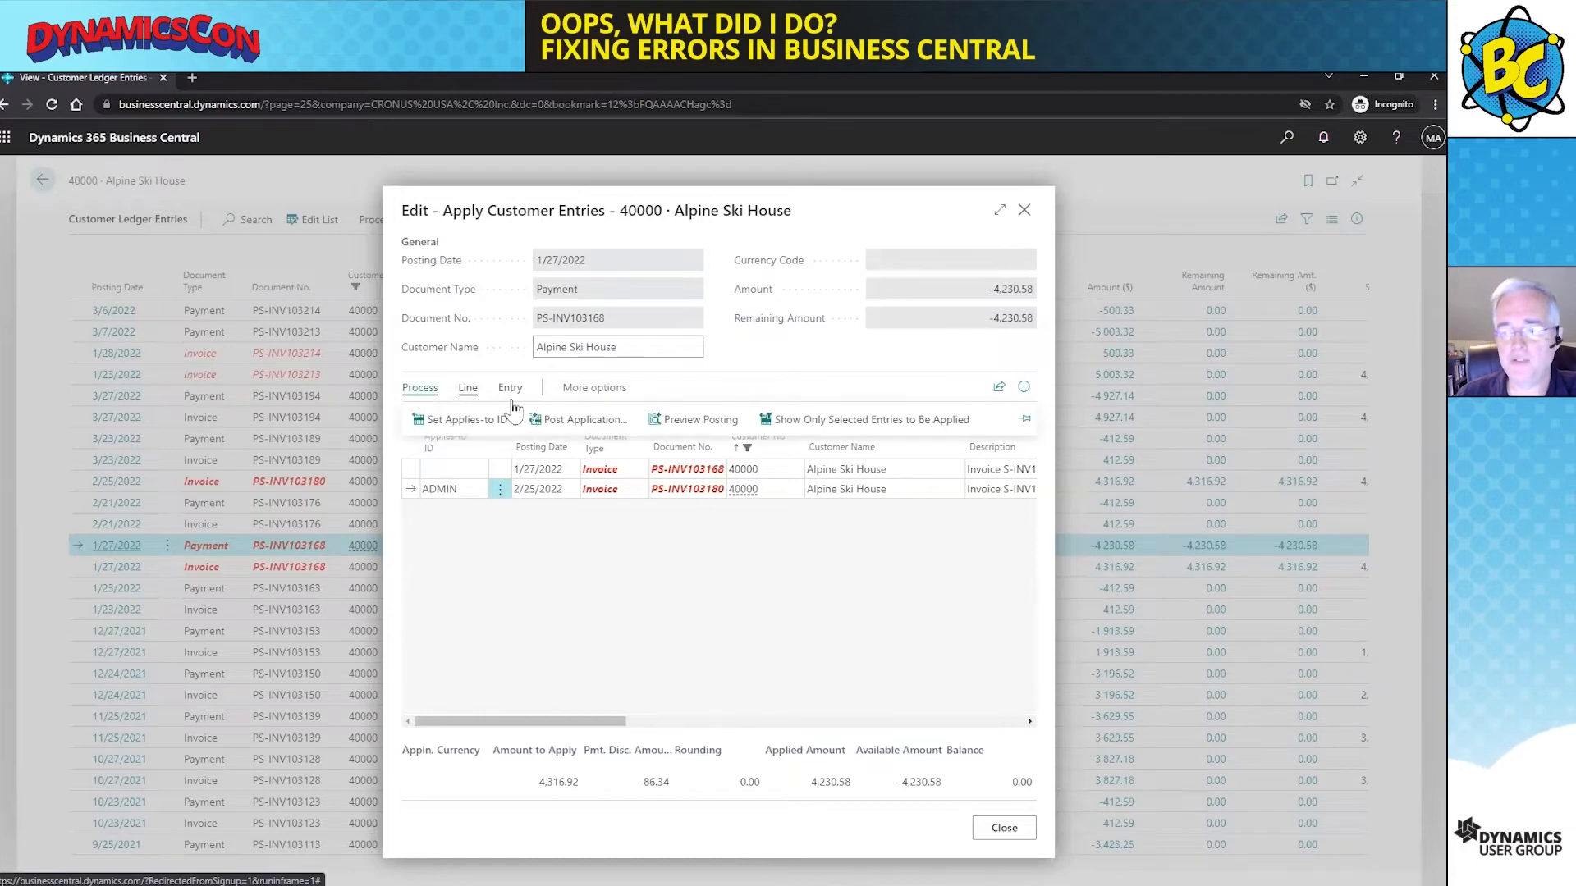
click(572, 425)
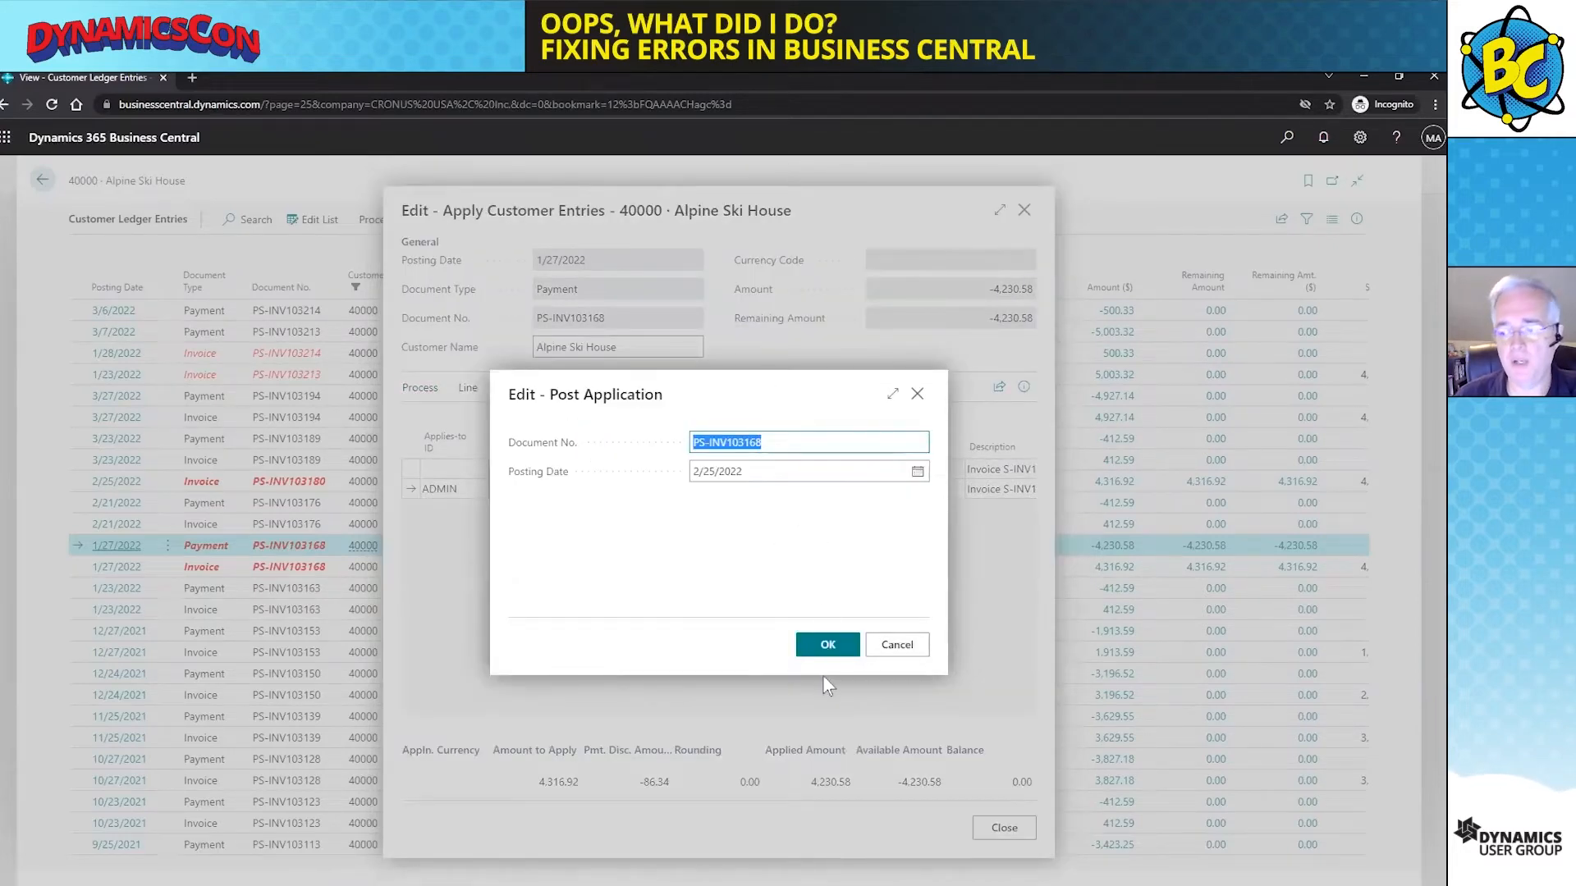
click(827, 645)
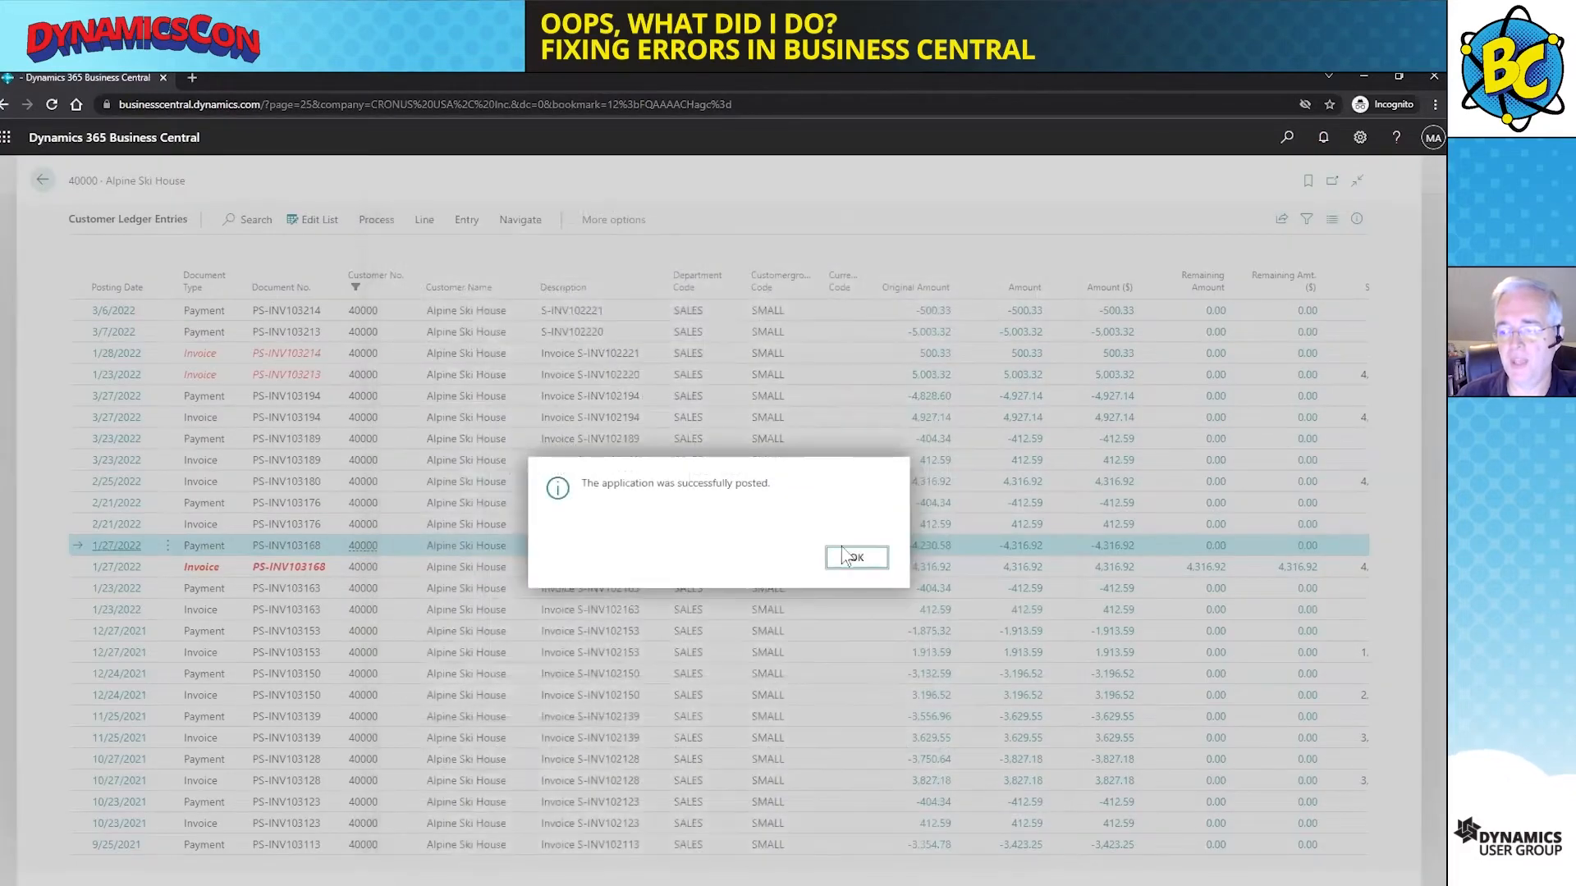
click(847, 558)
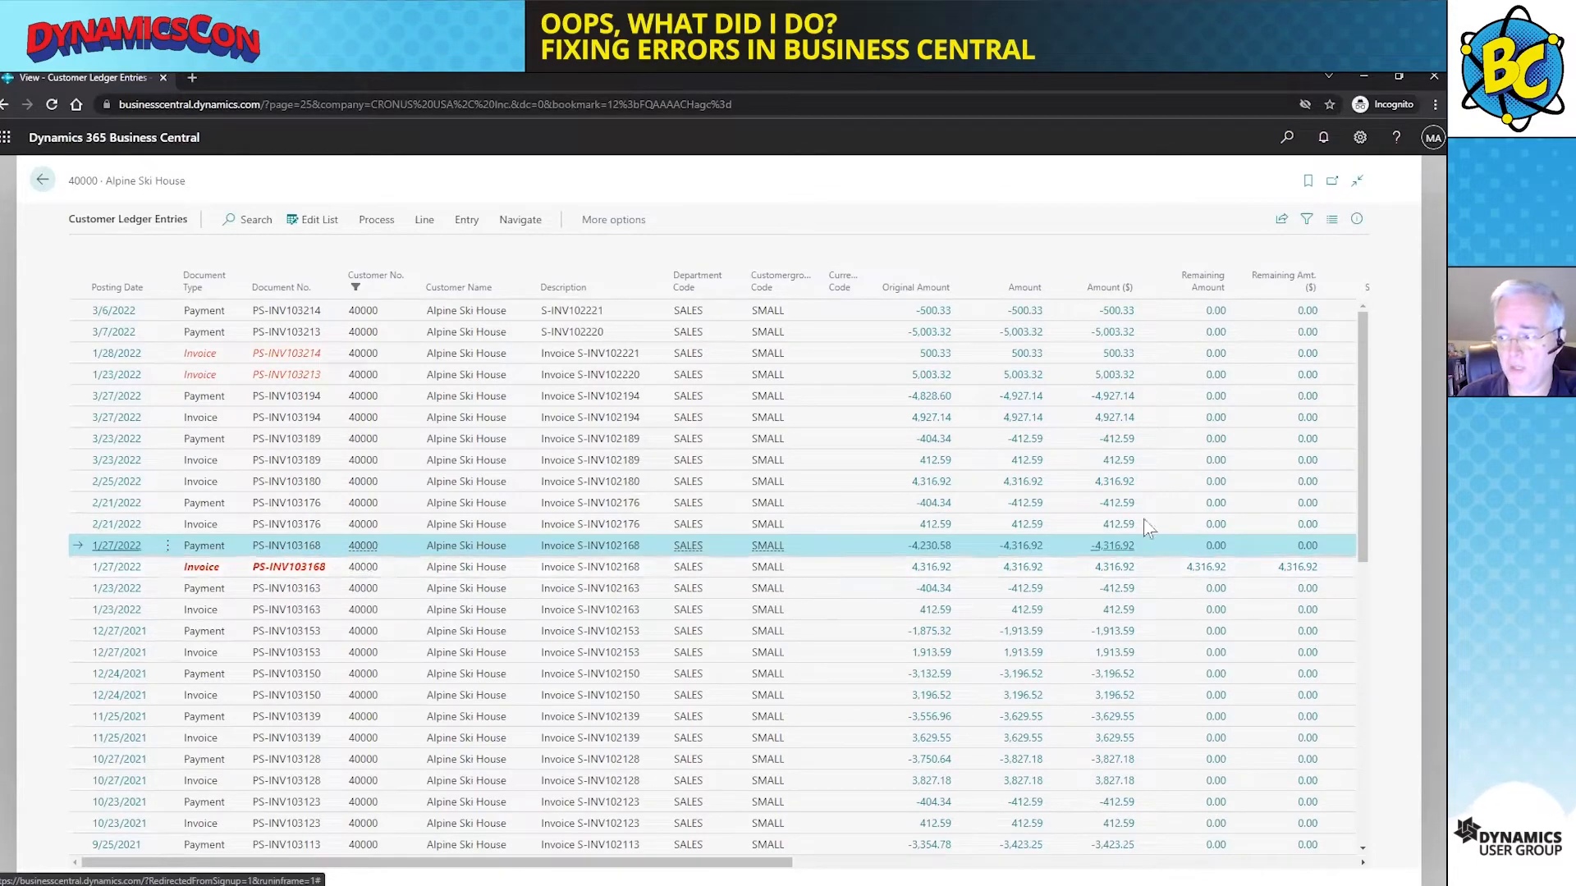
click(1156, 482)
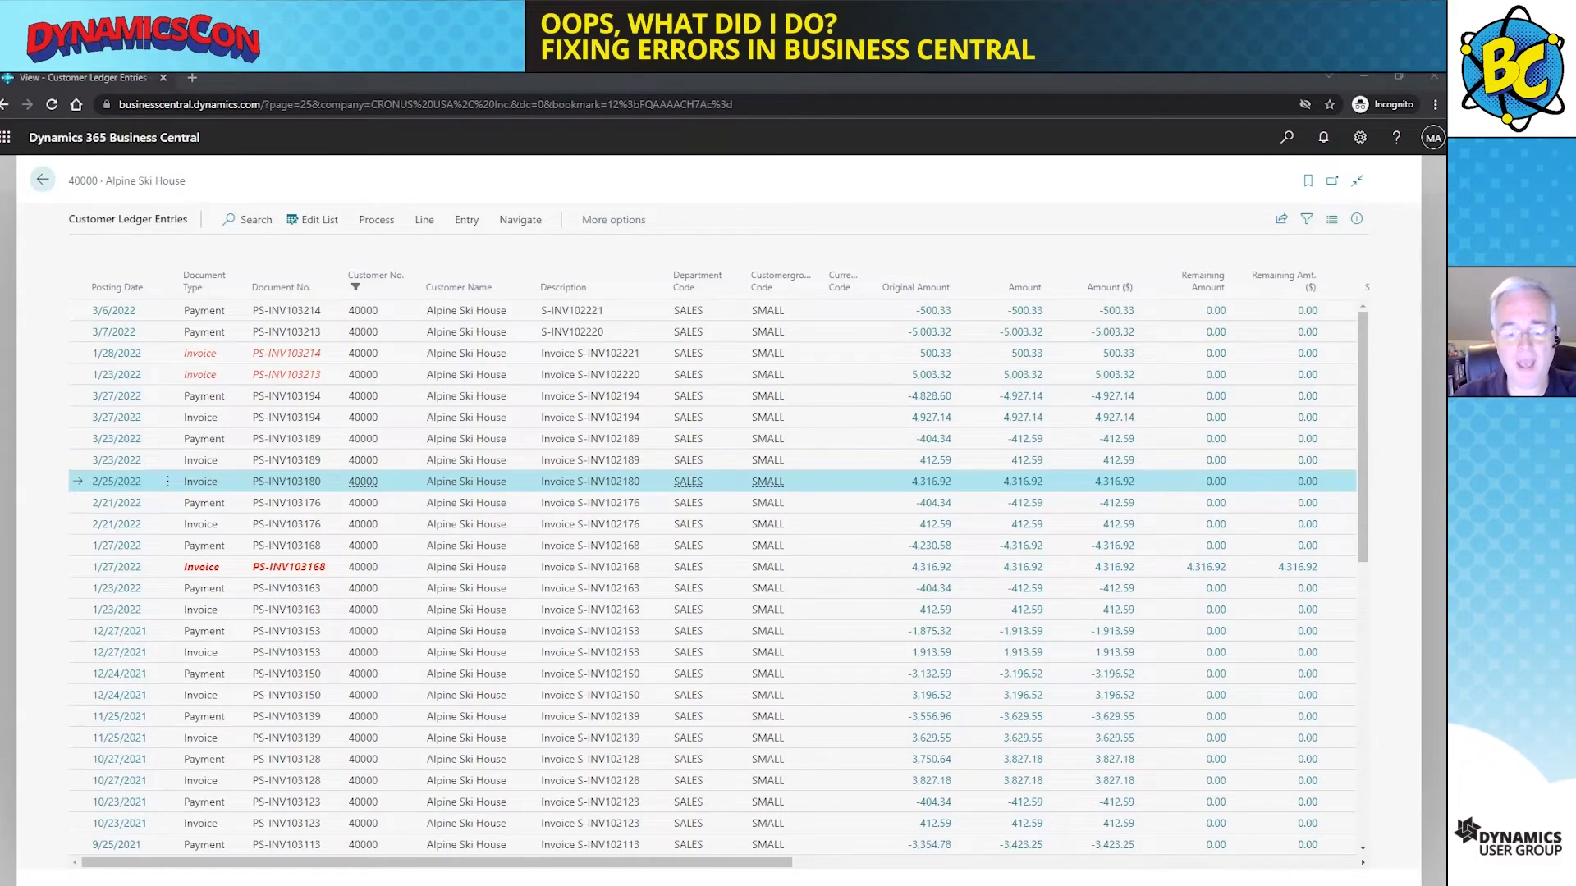
Leave the customer ledger entries, search for "inv post", and open the Inventory Posting Setup page
click(41, 180)
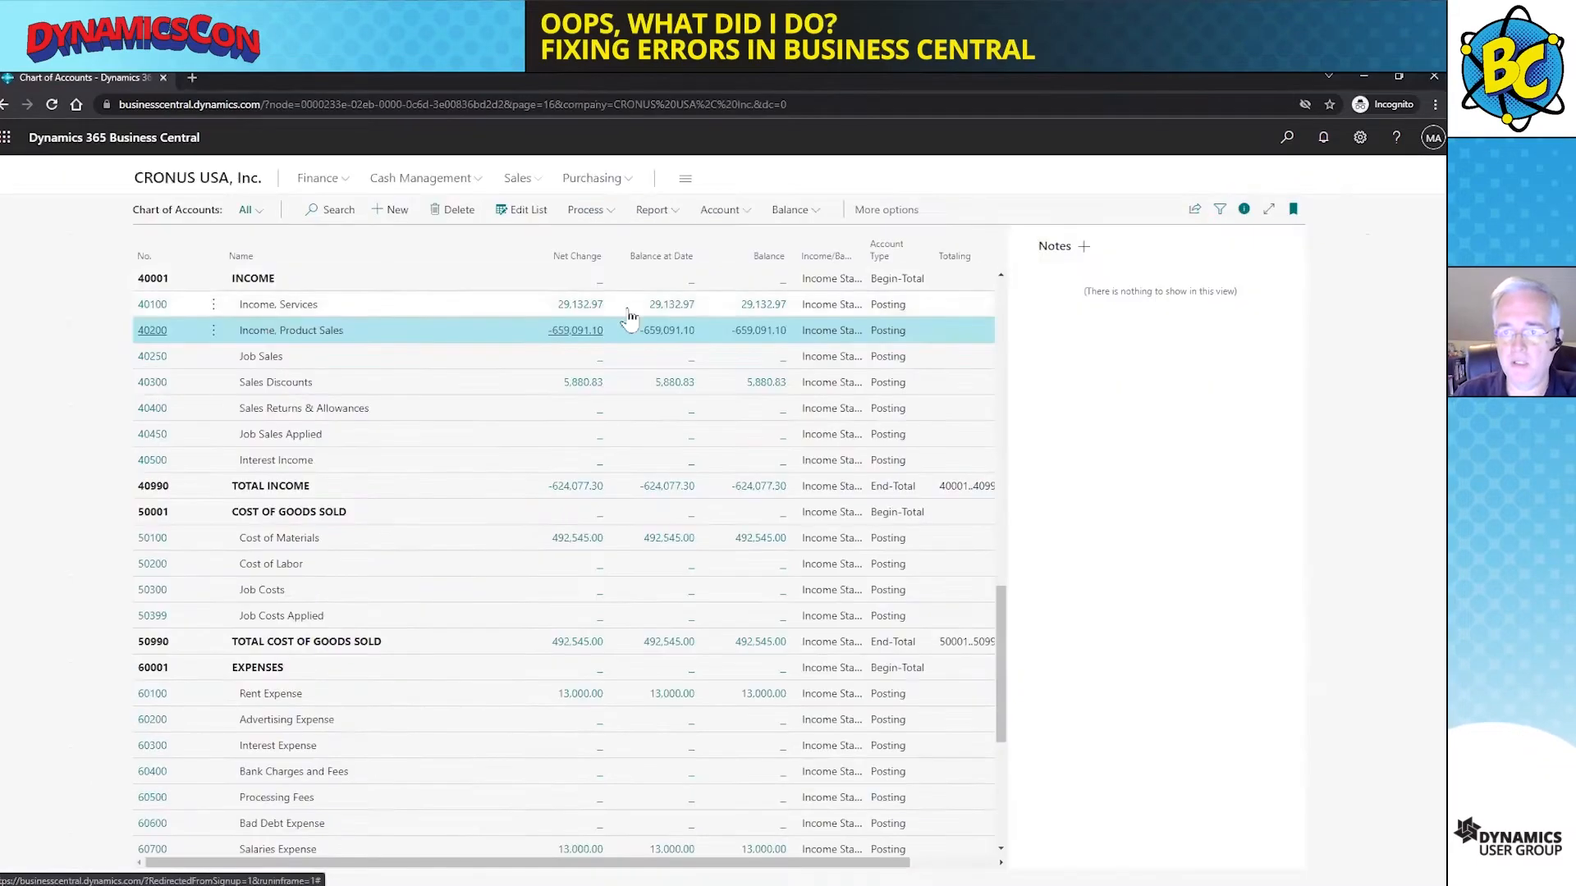
click(1287, 139)
text(i)
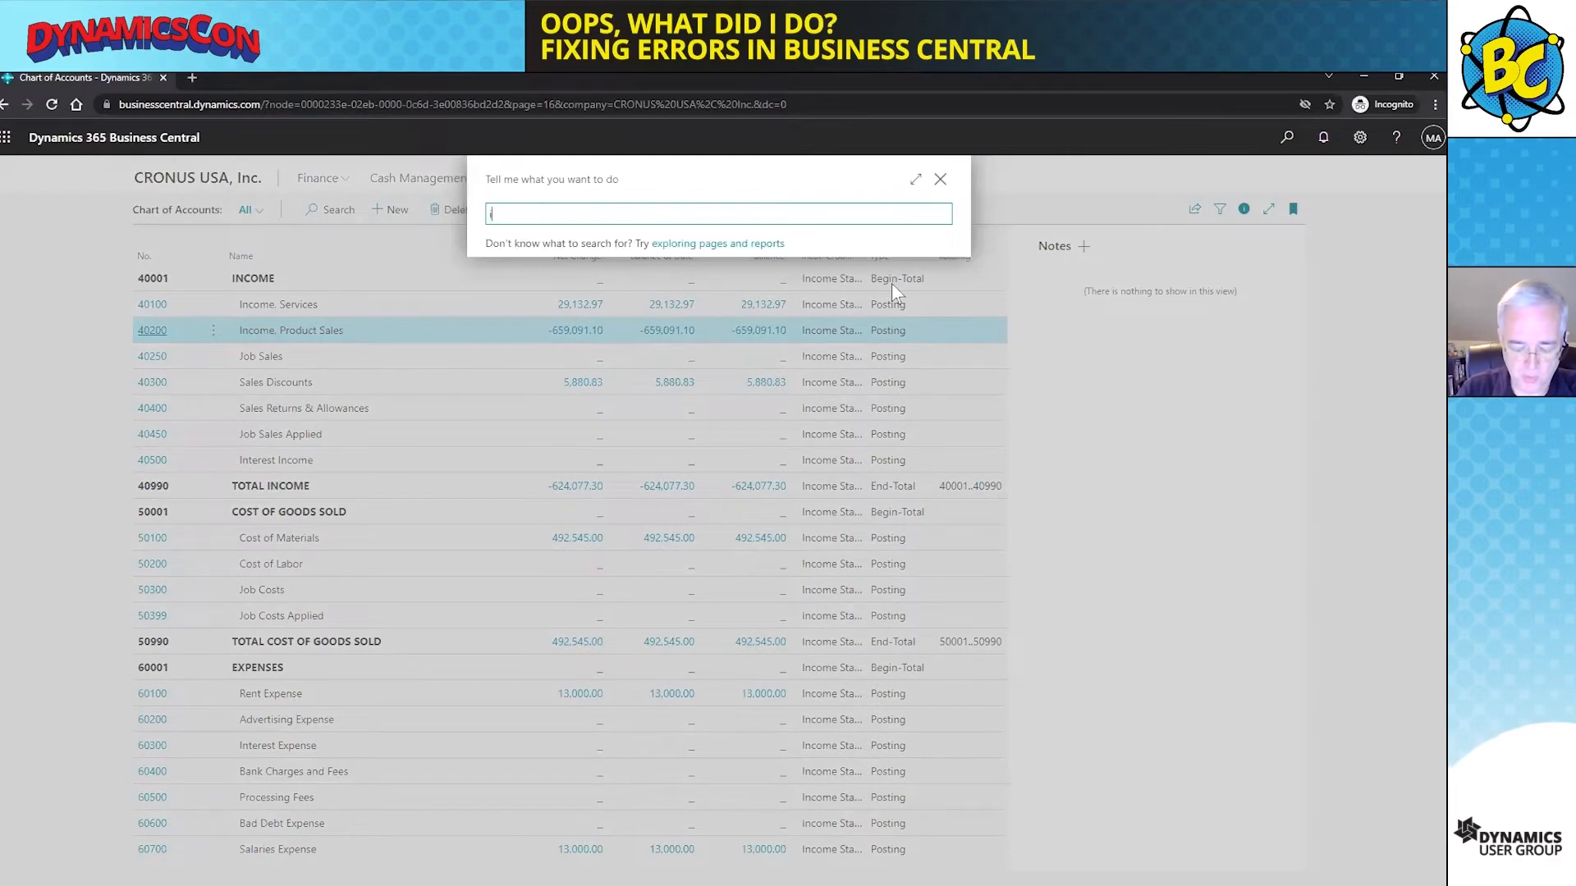
text(nv pst setup)
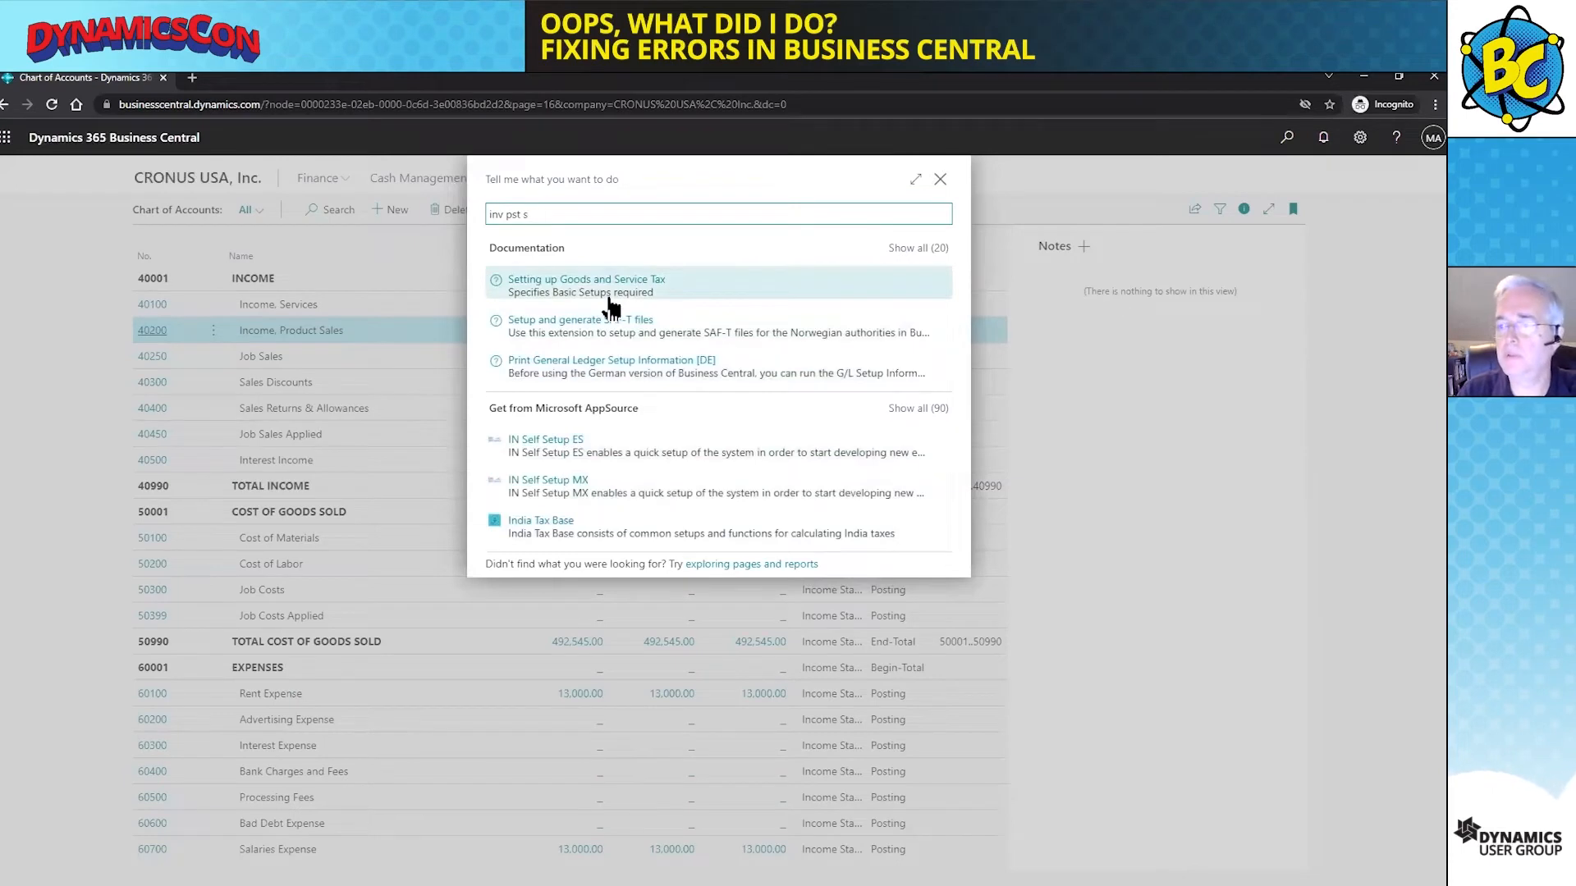
key(BackSpace)
key(BackSpace)
key(BackSpace)
key(BackSpace)
text(ost)
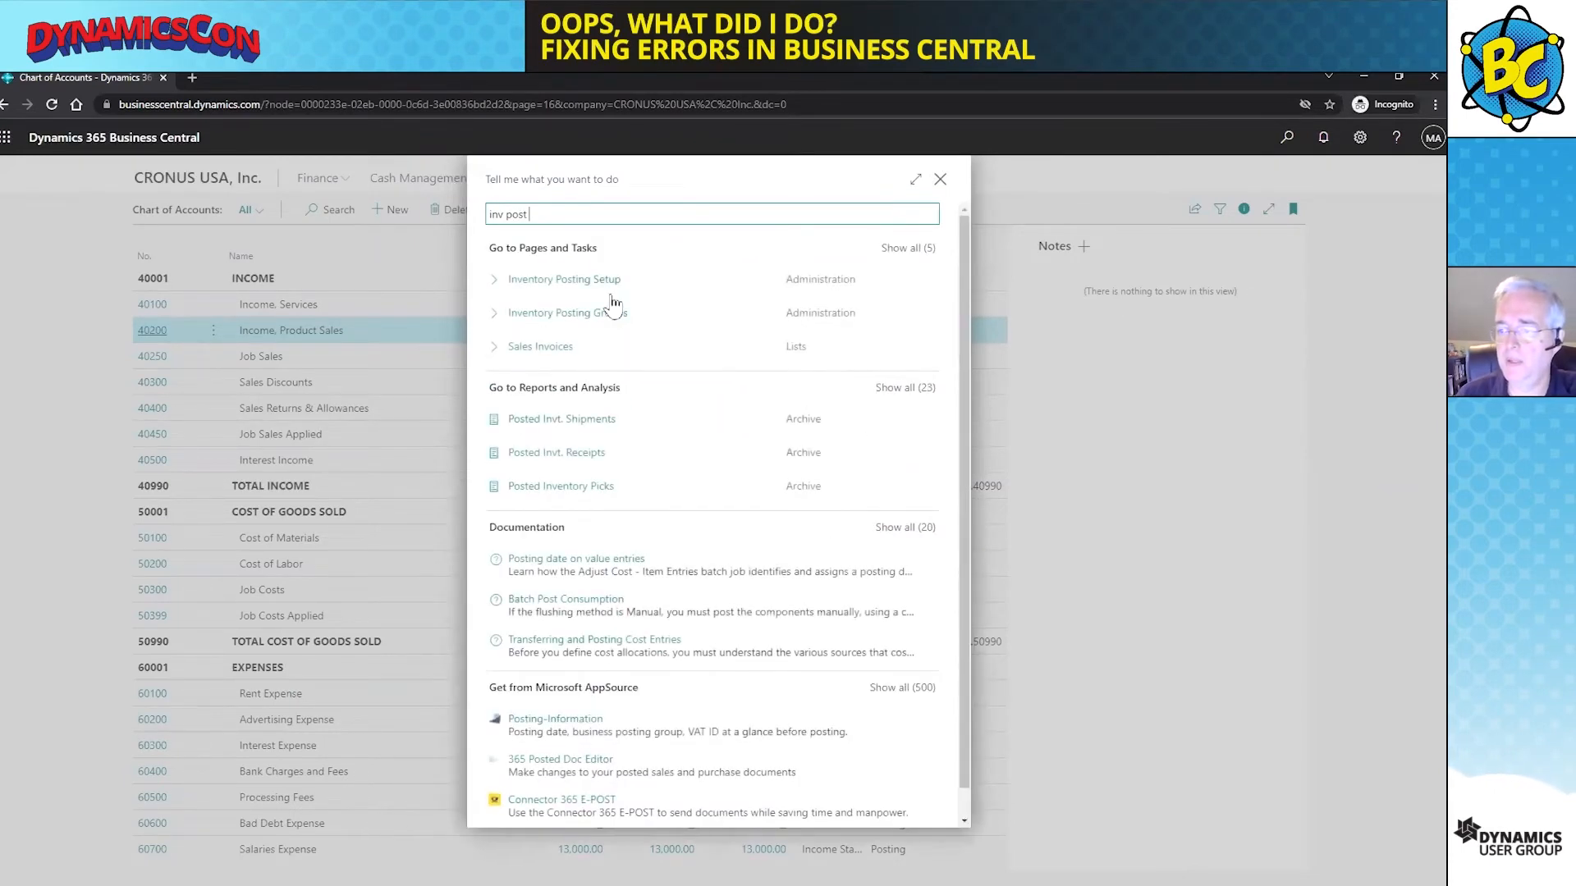
click(575, 283)
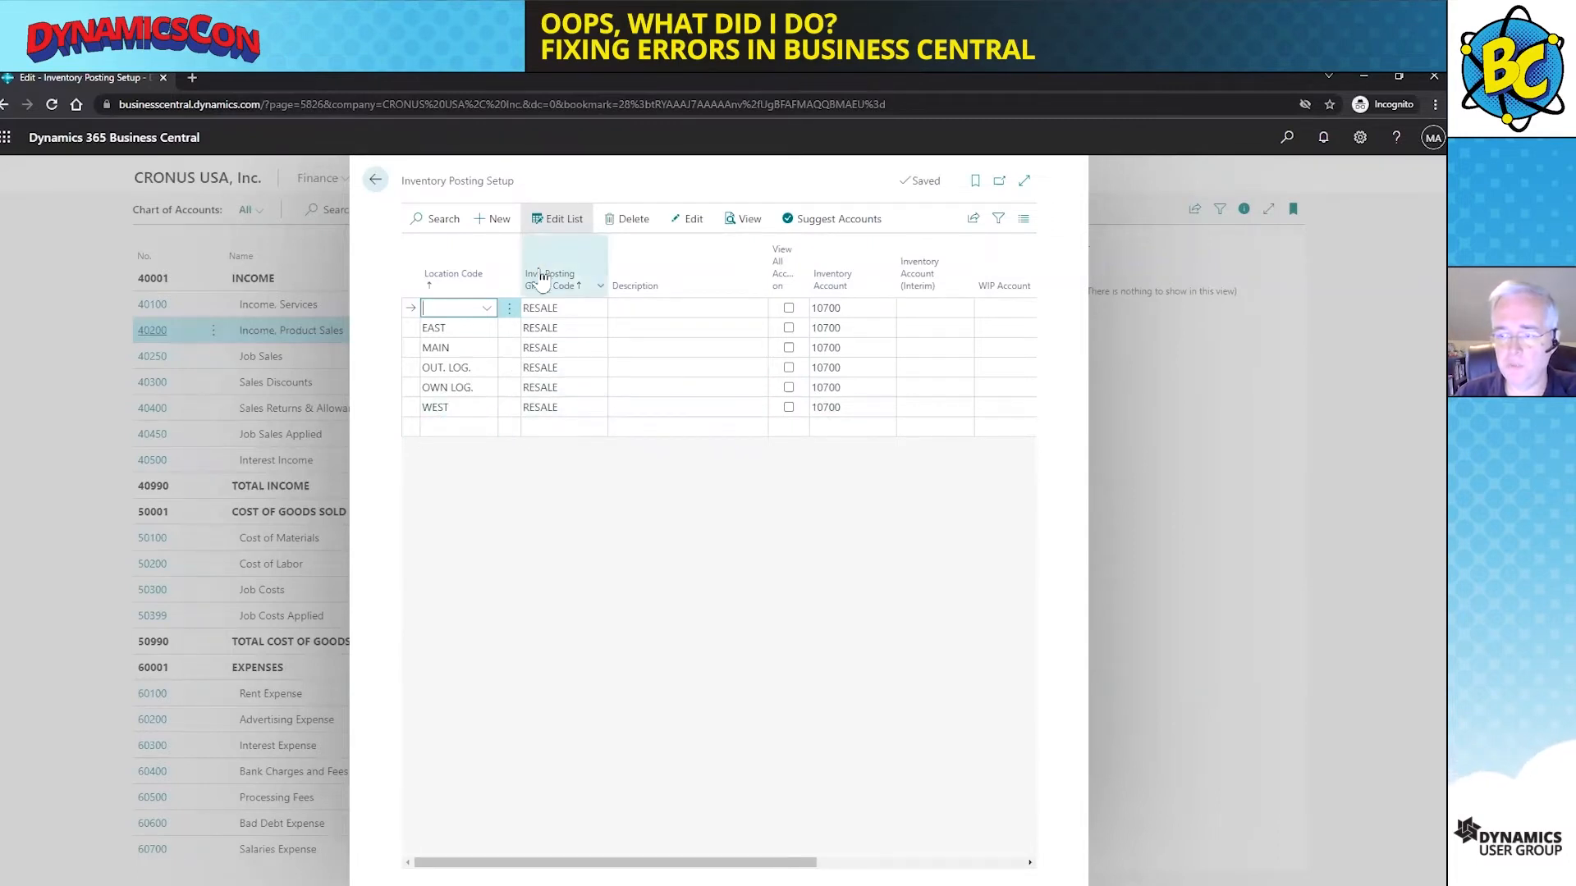
Set the Inventory Account for the WEST location's RESALE posting group to 10750
click(875, 412)
text(10750)
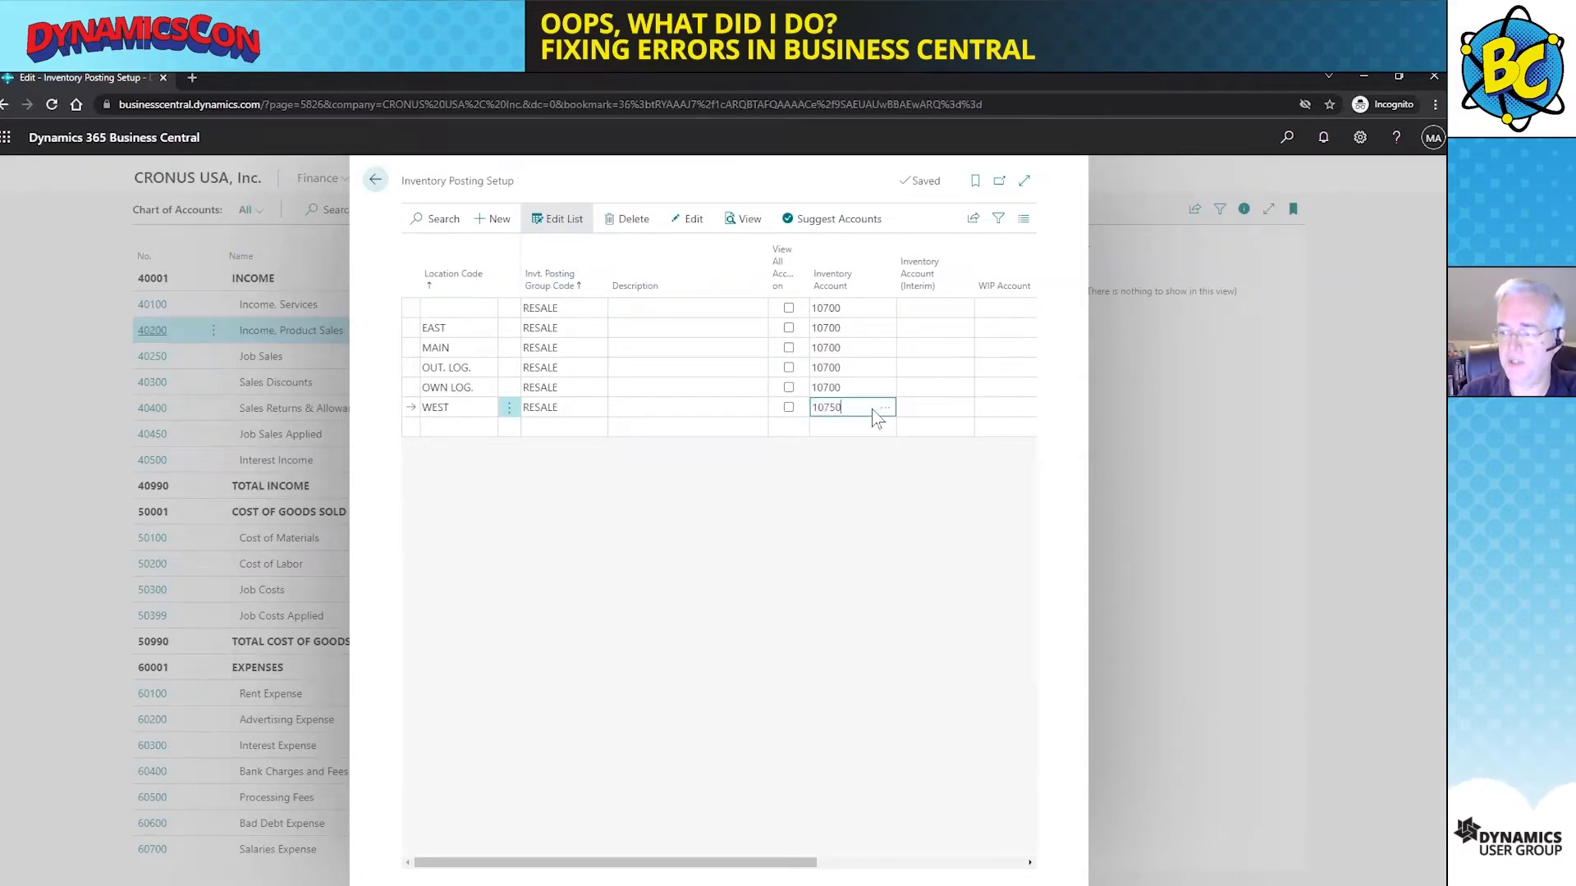
key(Tab)
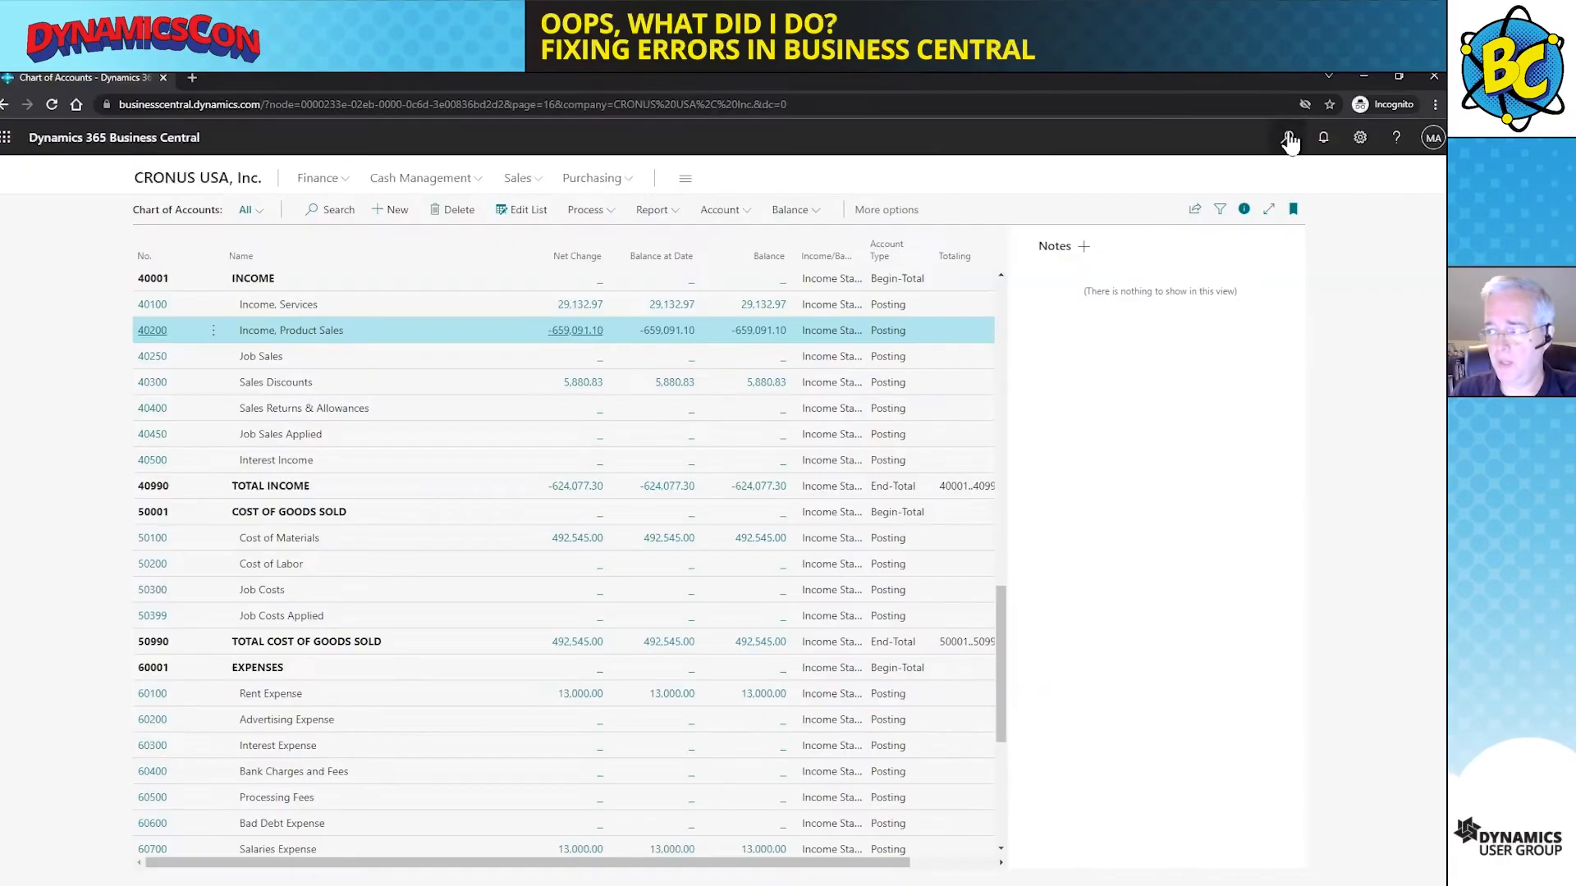
Open the Vendor Ledger Entries list, hide its details pane, and bring its remaining columns into view
click(1286, 138)
text(vendo)
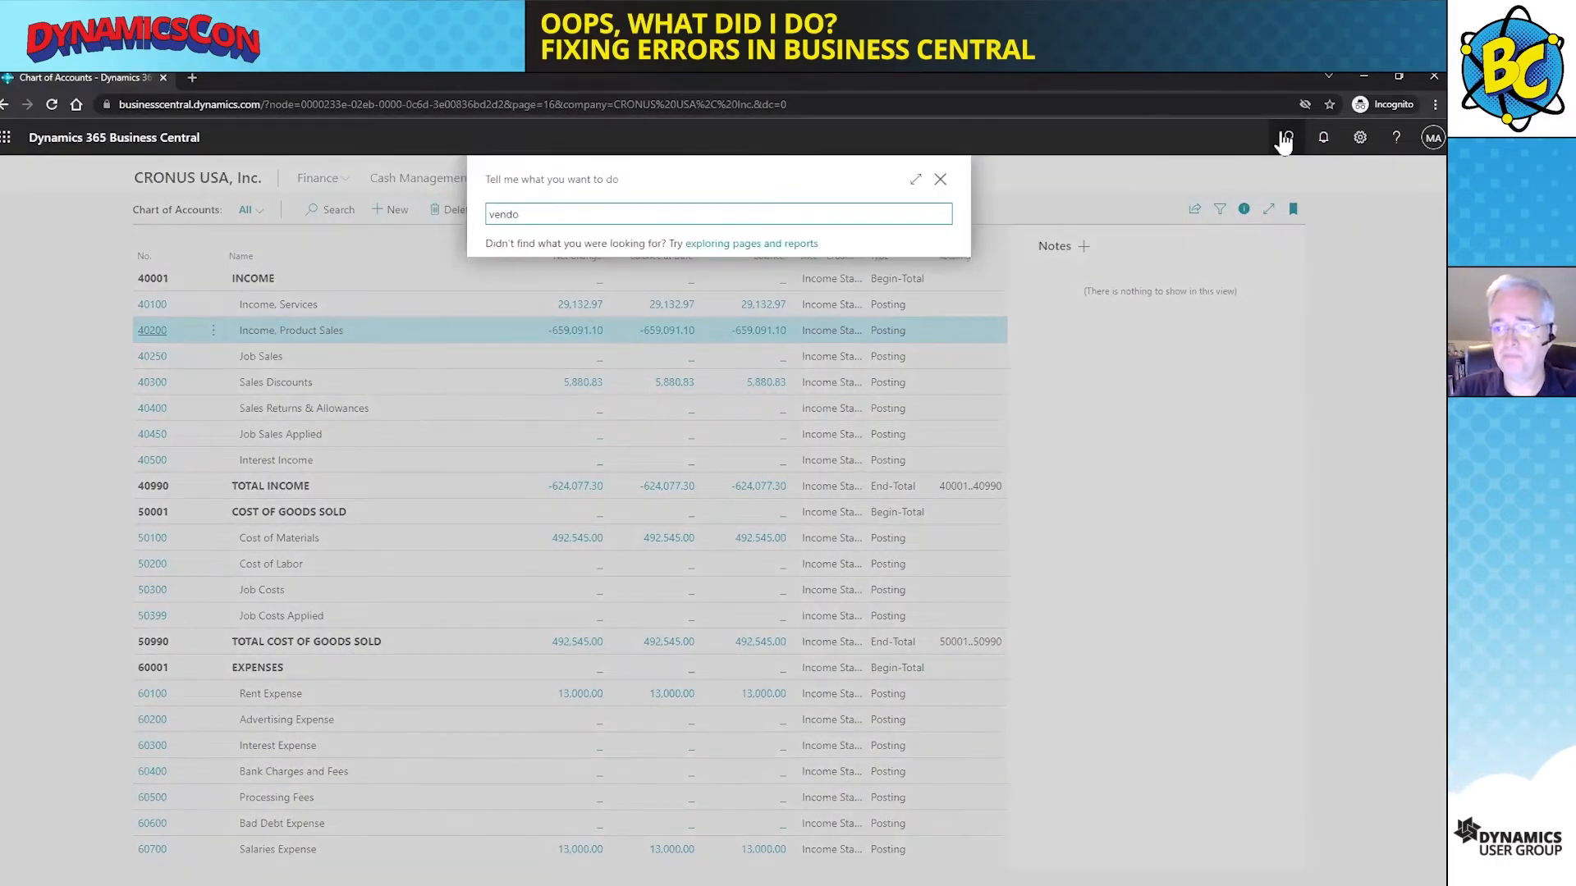
text( led)
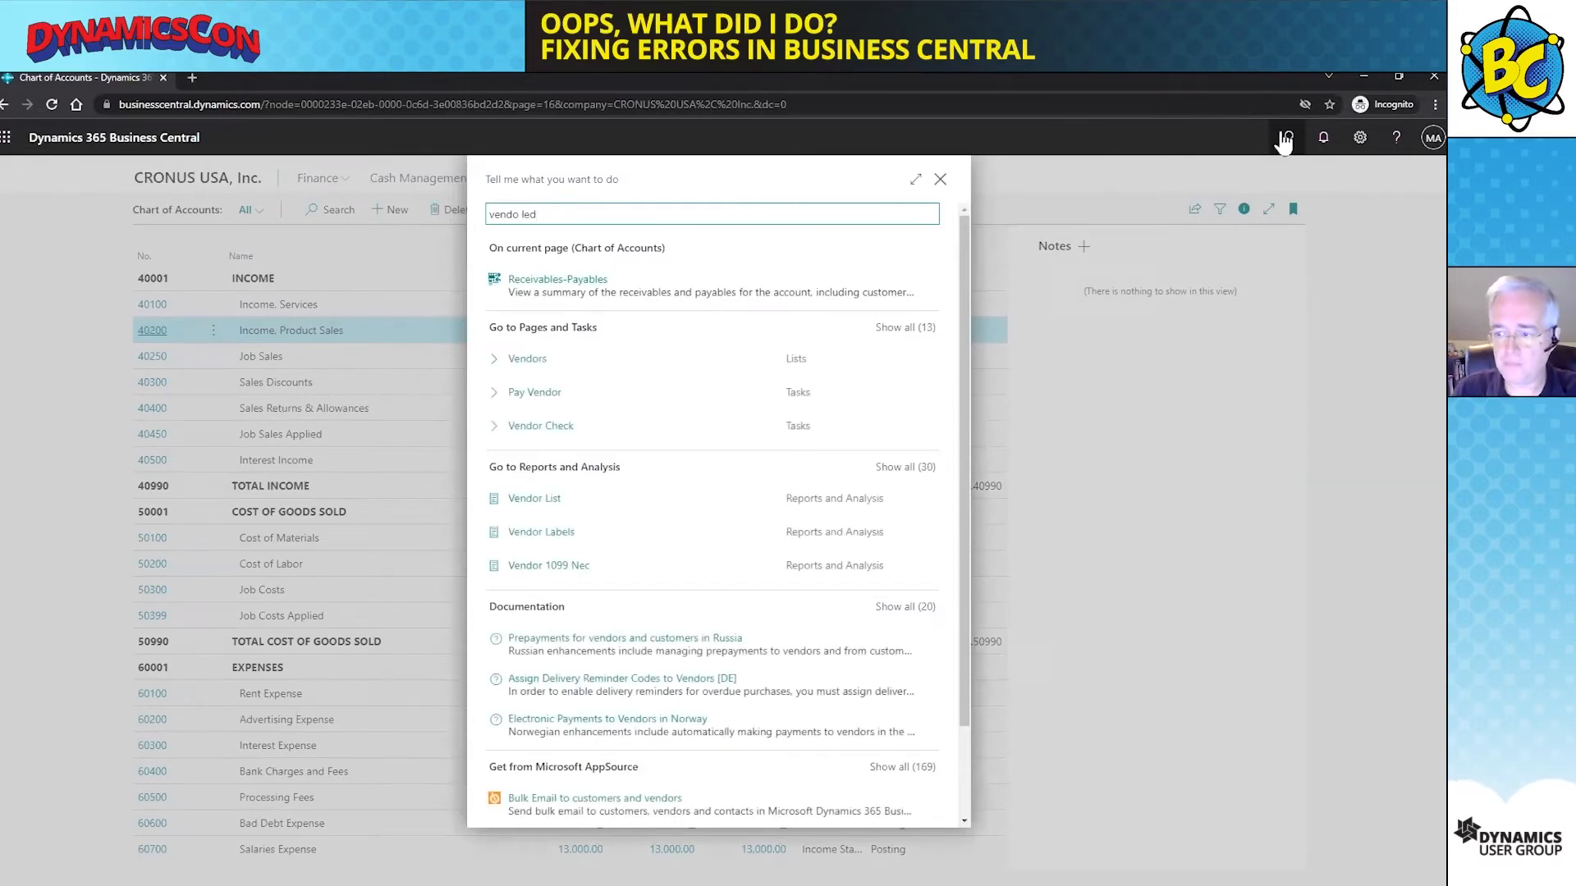
click(554, 353)
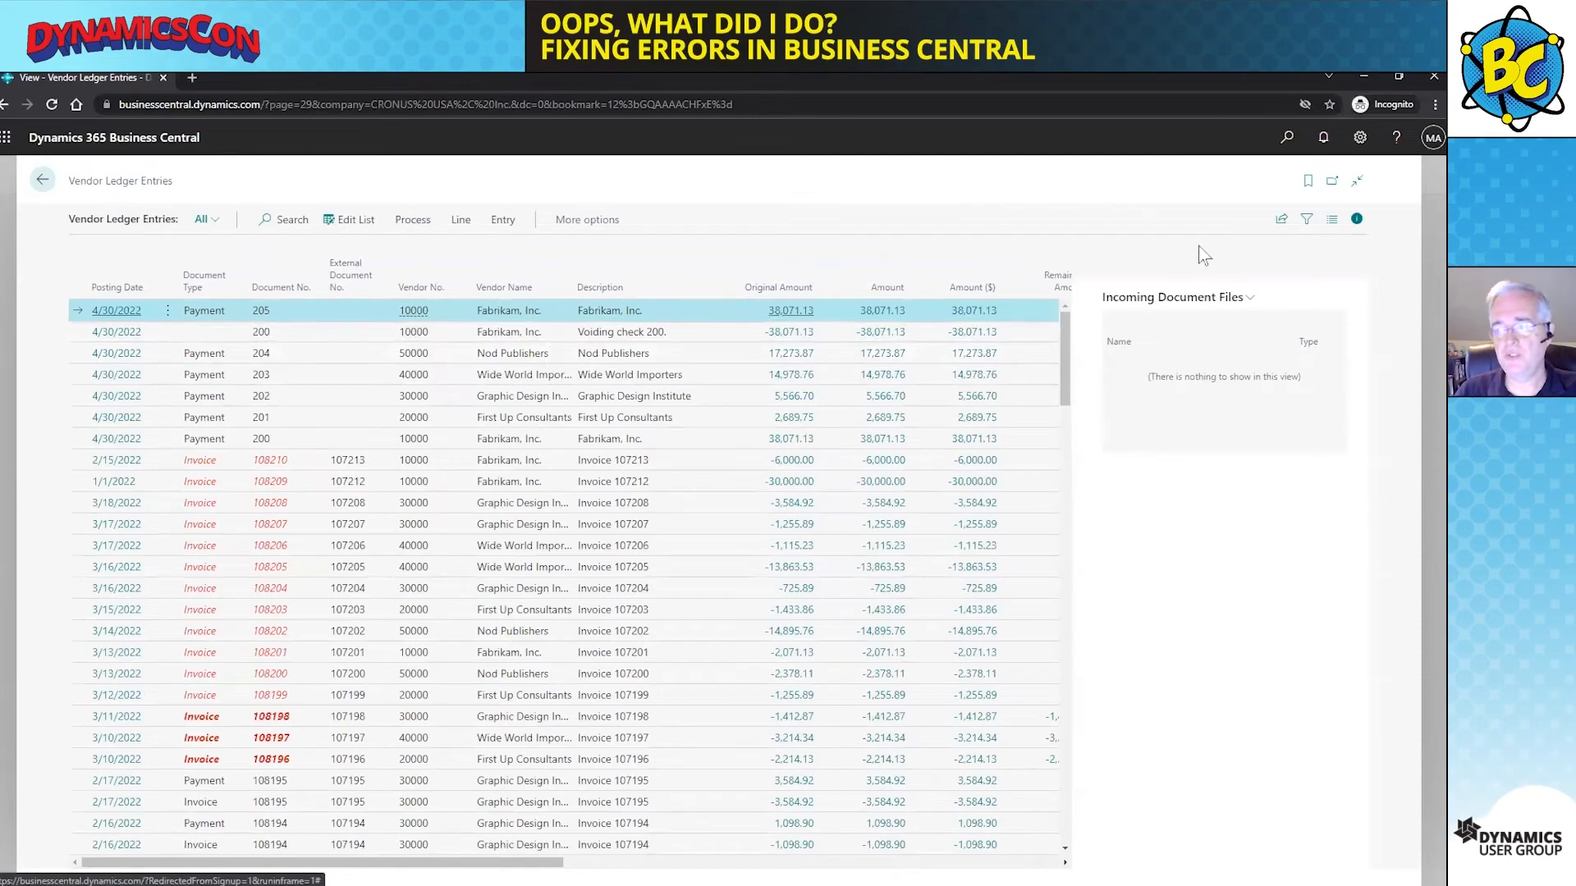
click(1357, 218)
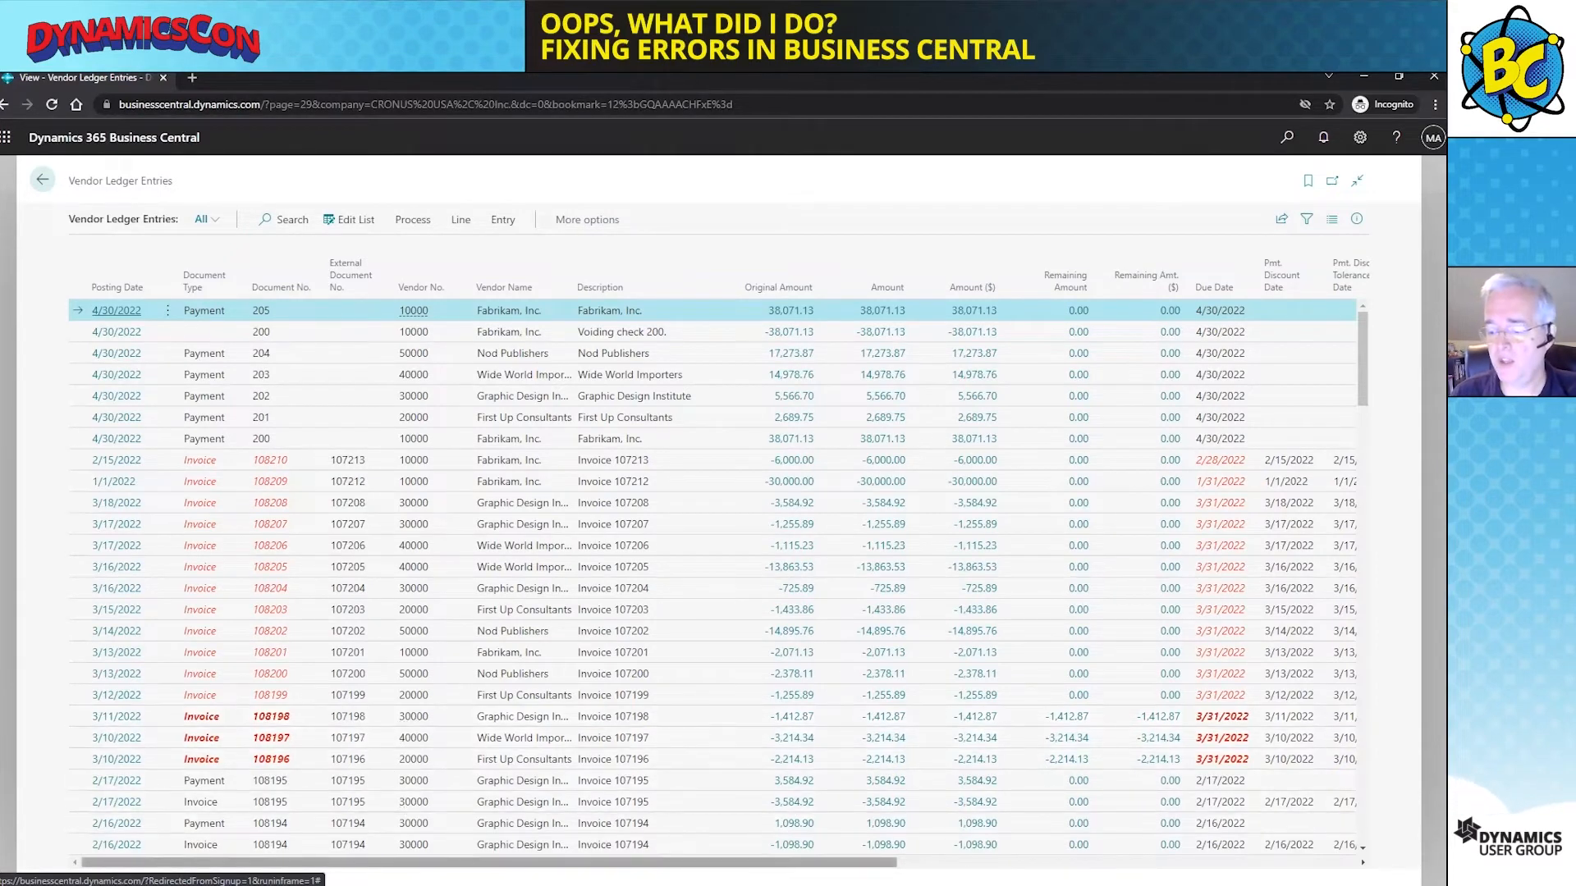
drag(525, 863, 985, 863)
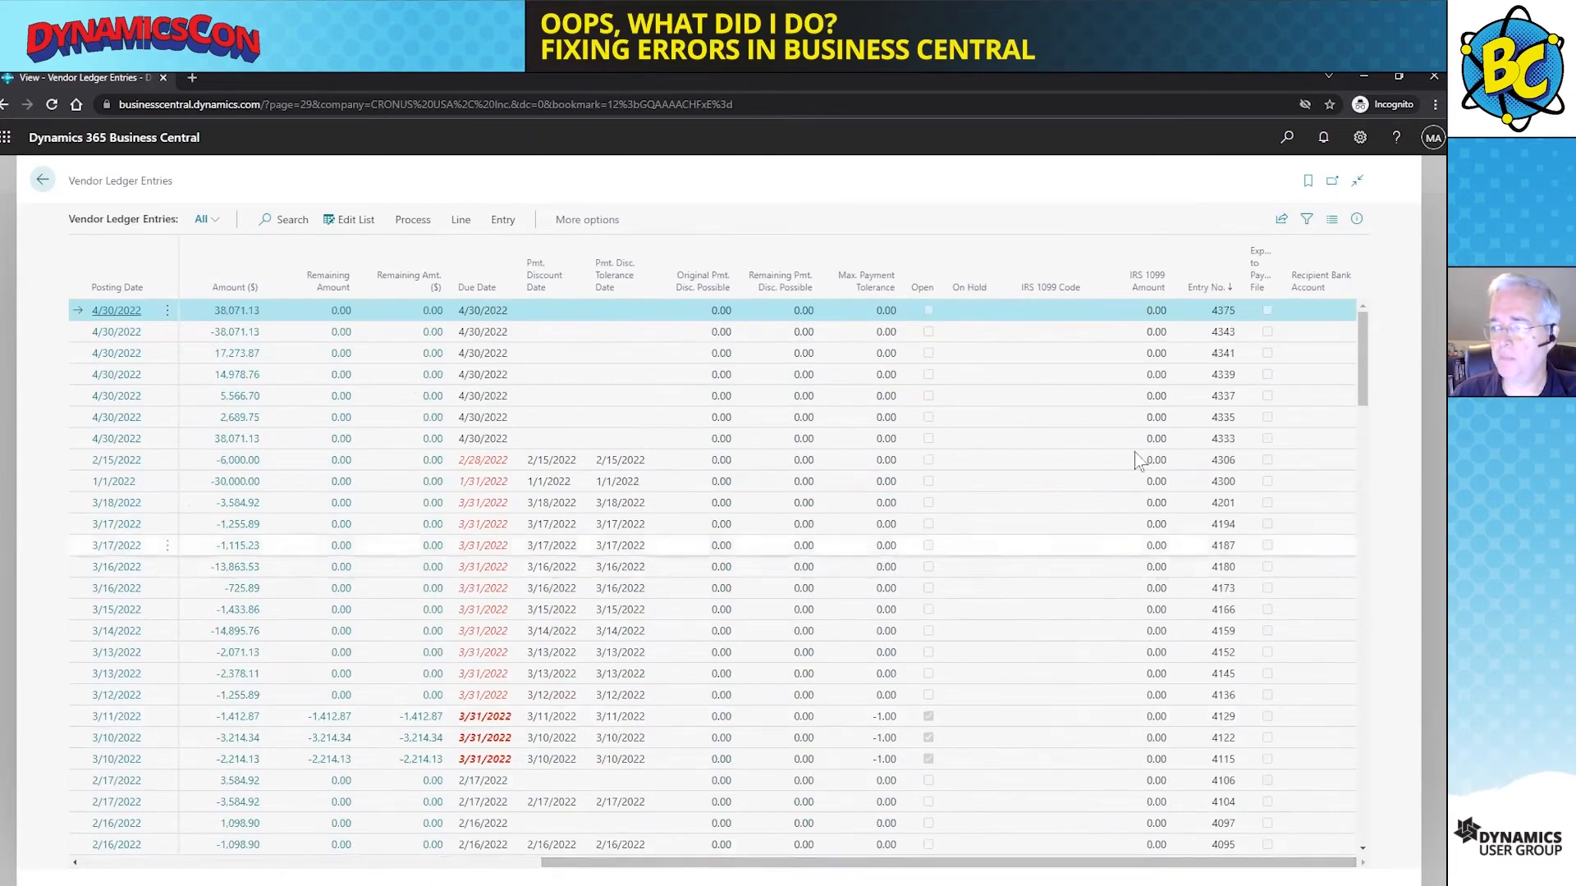
Make the Vendor Ledger Entries list editable and set the IRS 1099 Code of entry 4375 to NEC-01
mouse_move(1052, 300)
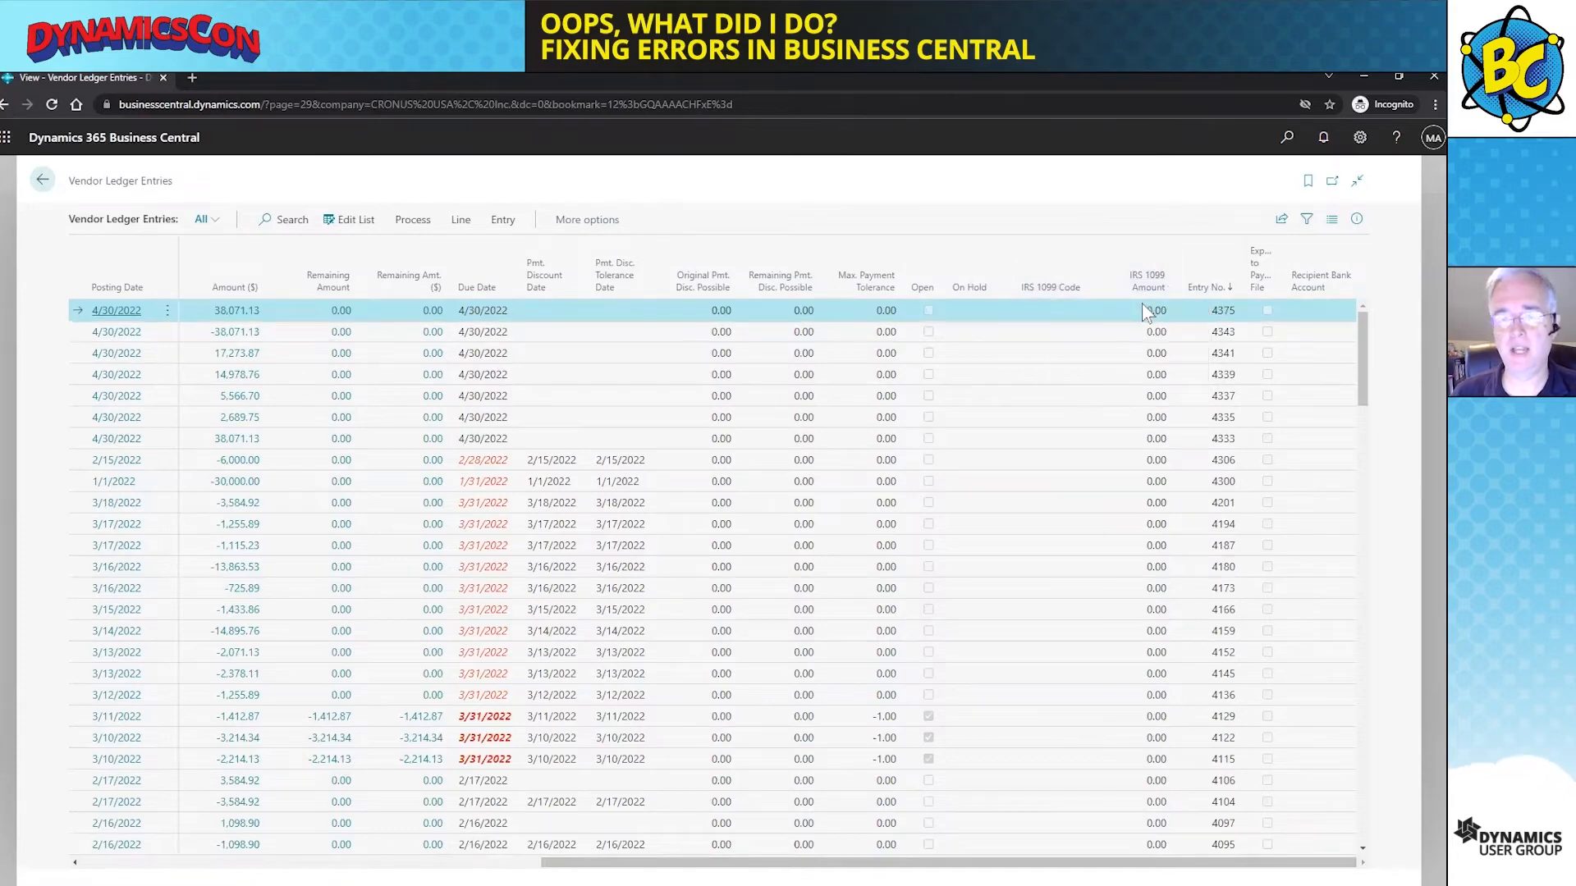
click(353, 222)
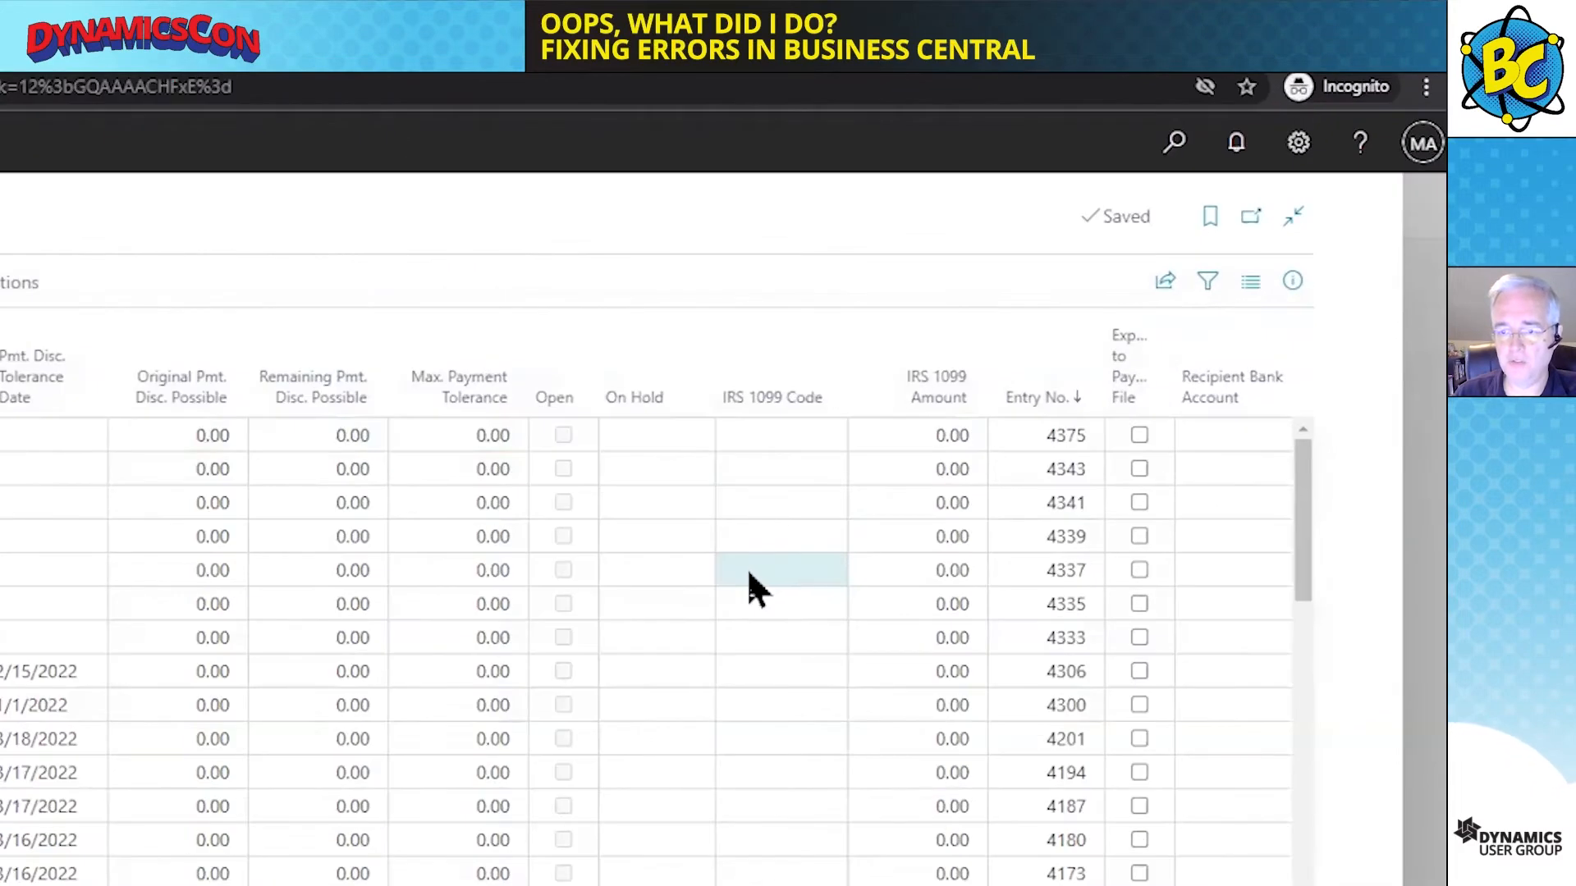
click(778, 436)
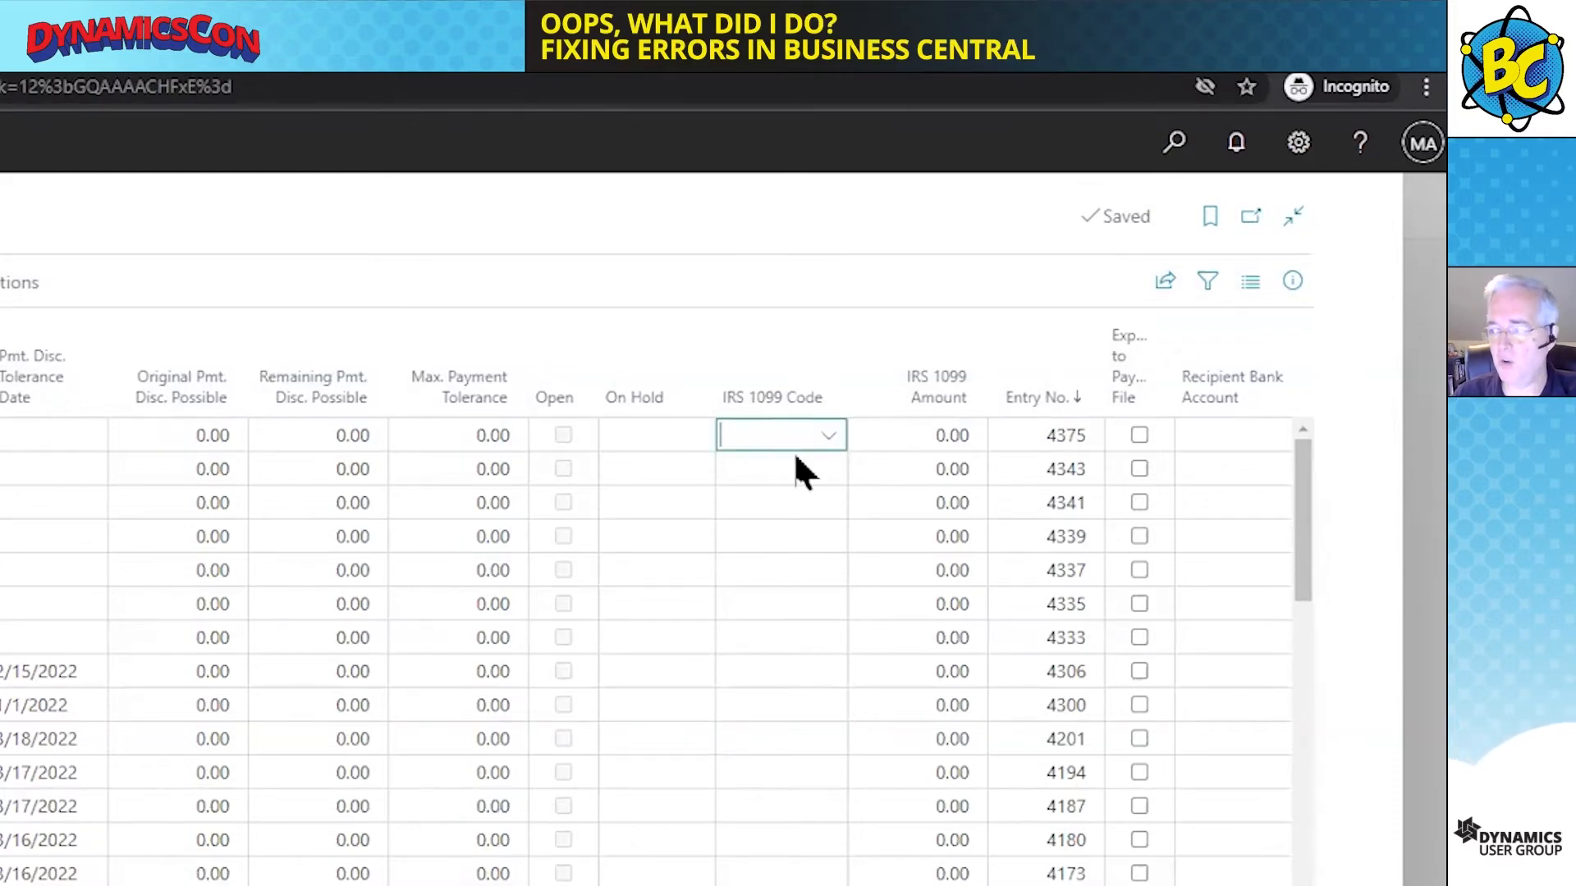
click(829, 435)
scroll(866, 632, down, 1)
scroll(866, 632, down, 5)
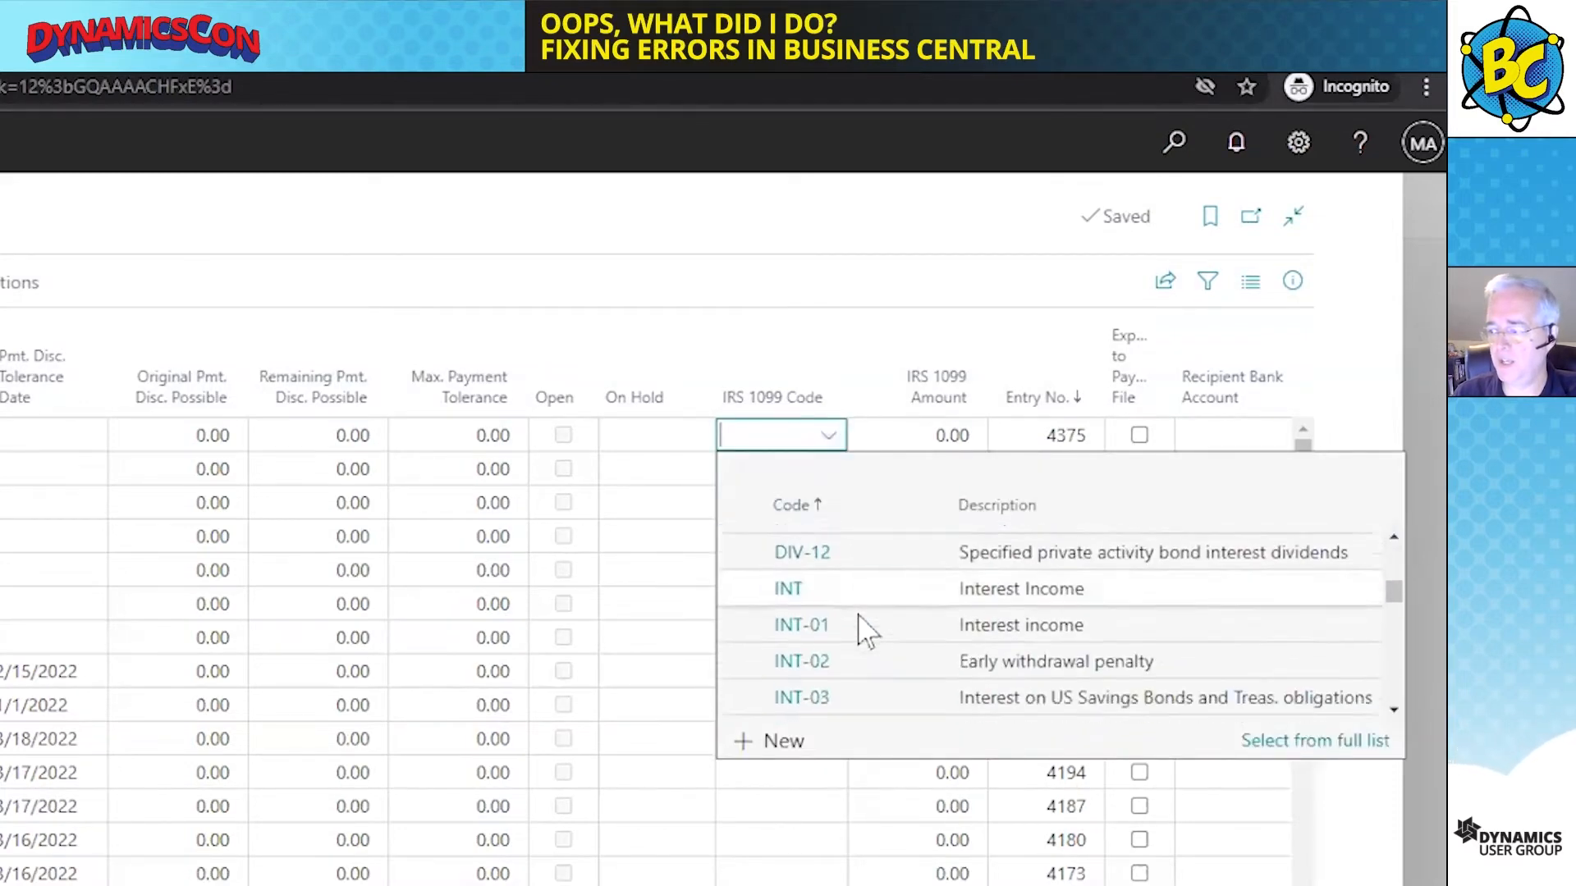
scroll(866, 632, down, 5)
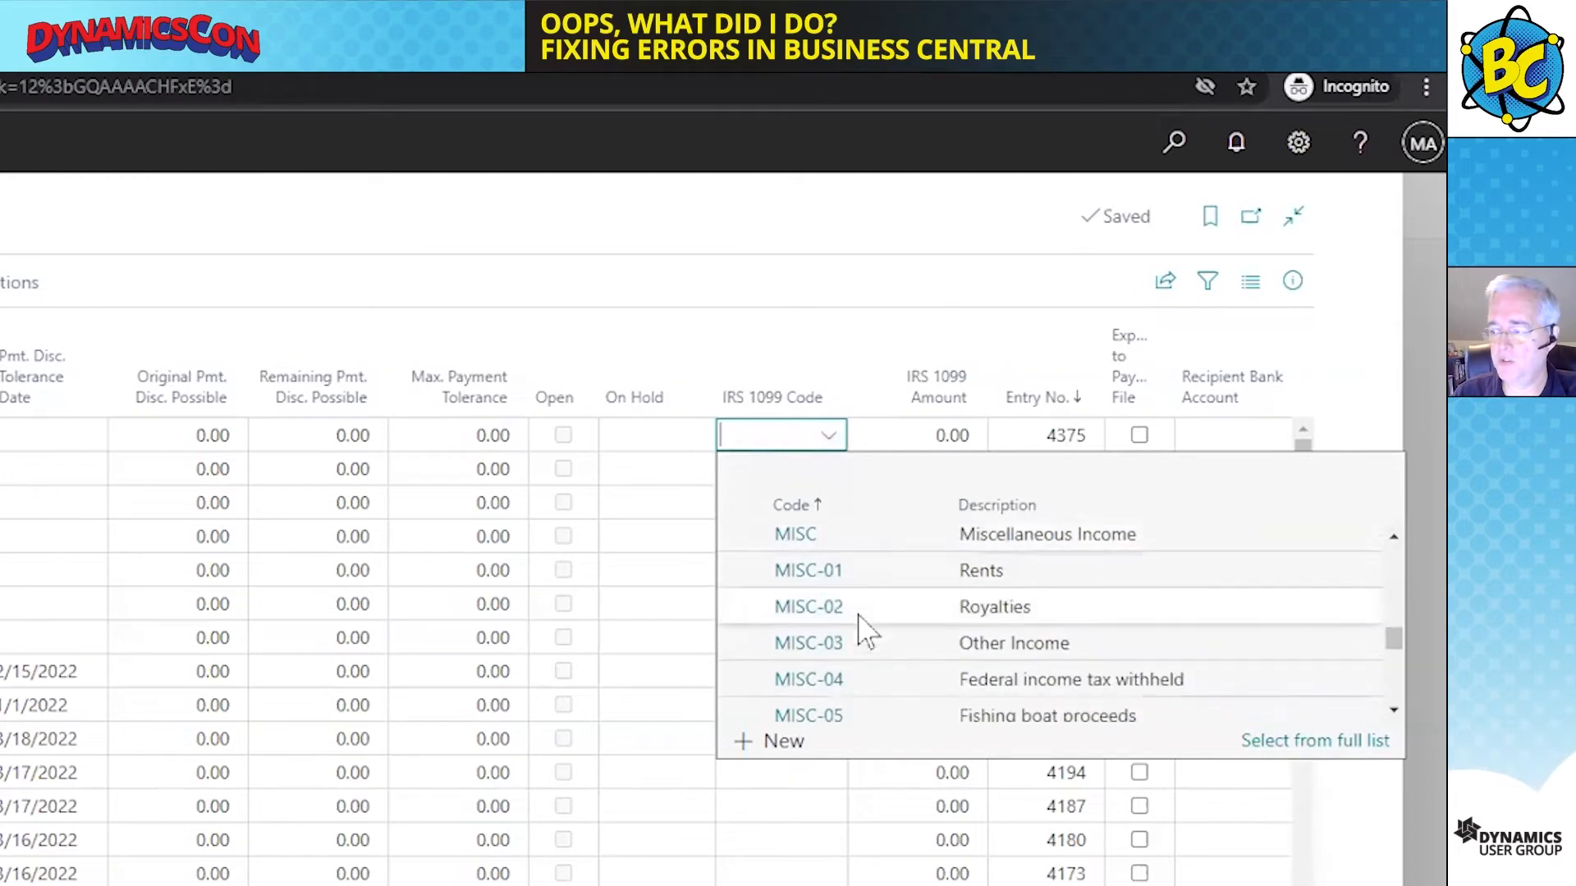
scroll(860, 617, down, 4)
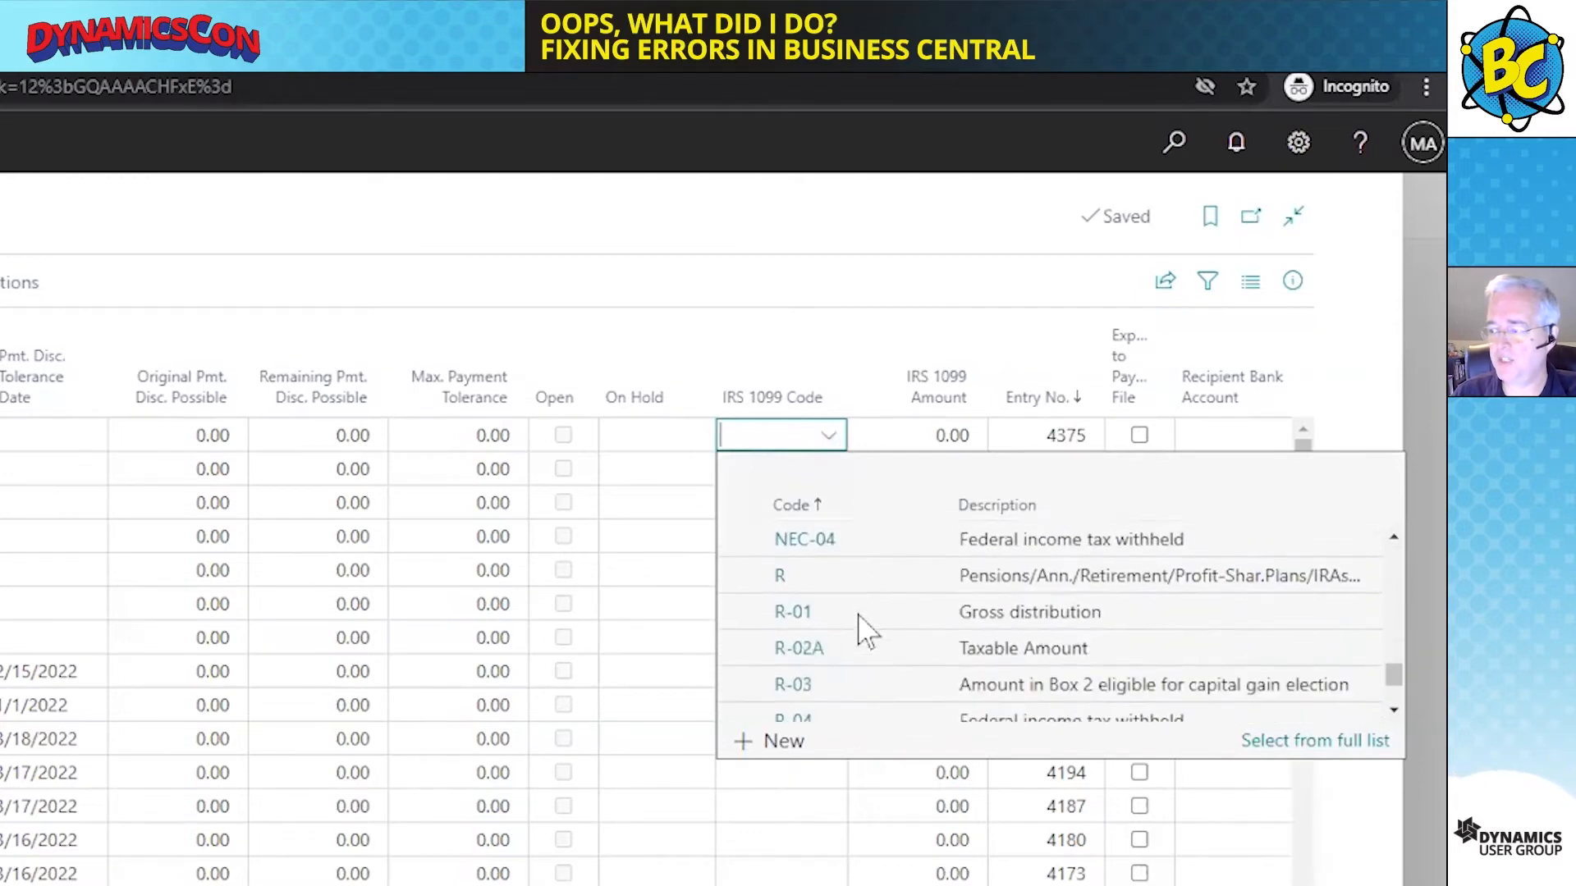
scroll(870, 678, up, 1)
click(907, 605)
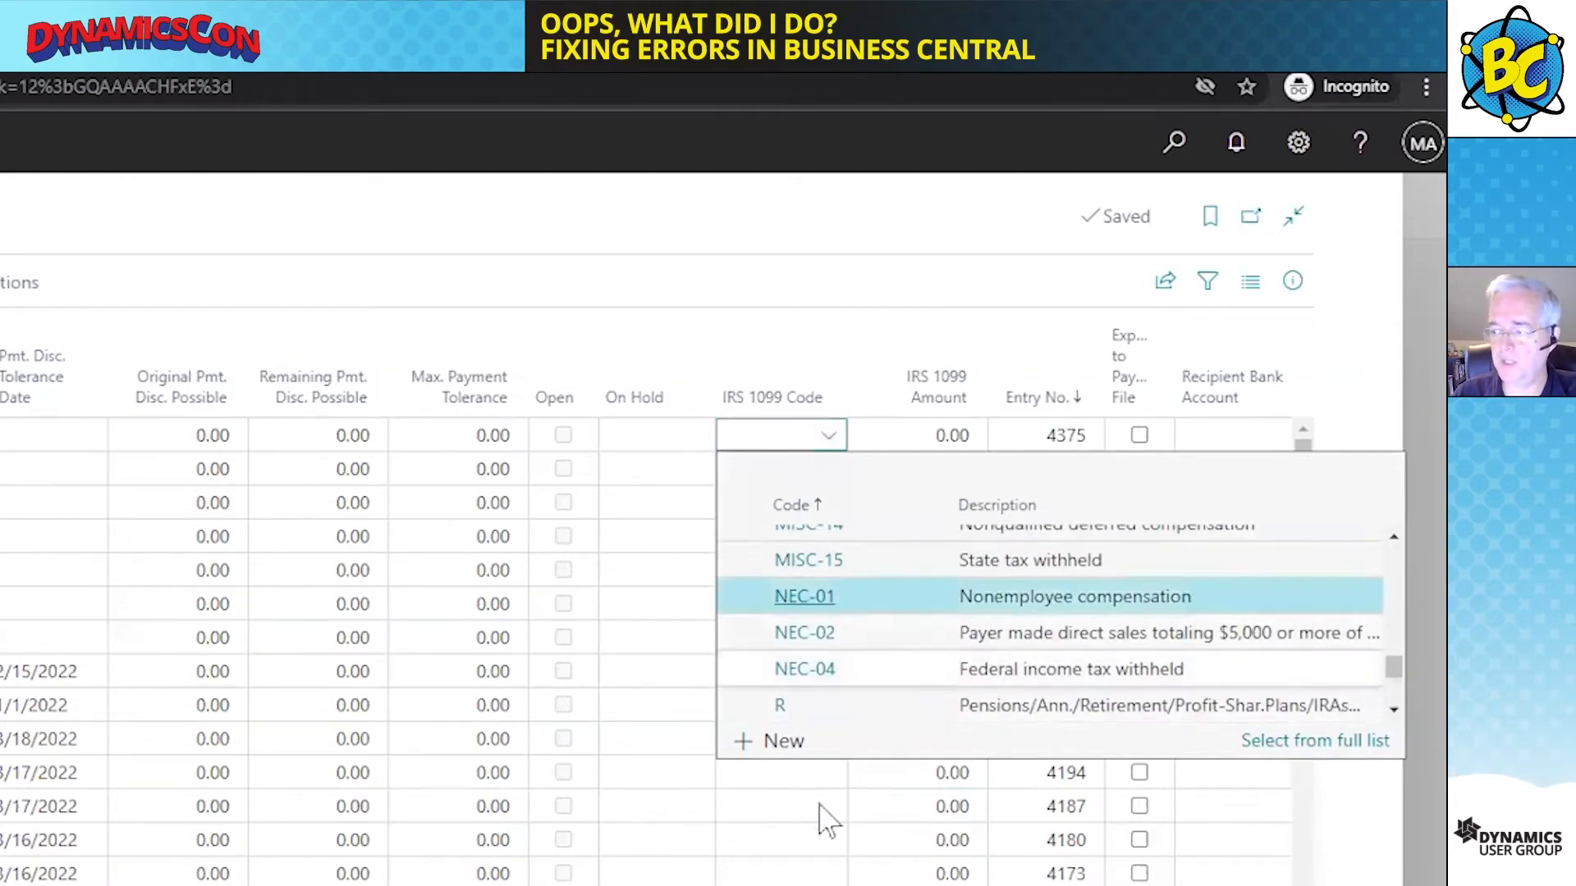
Enter 38071.13 as the IRS 1099 Amount for entry 4375 and leave the vendor ledger entries
click(870, 435)
text(38071.13)
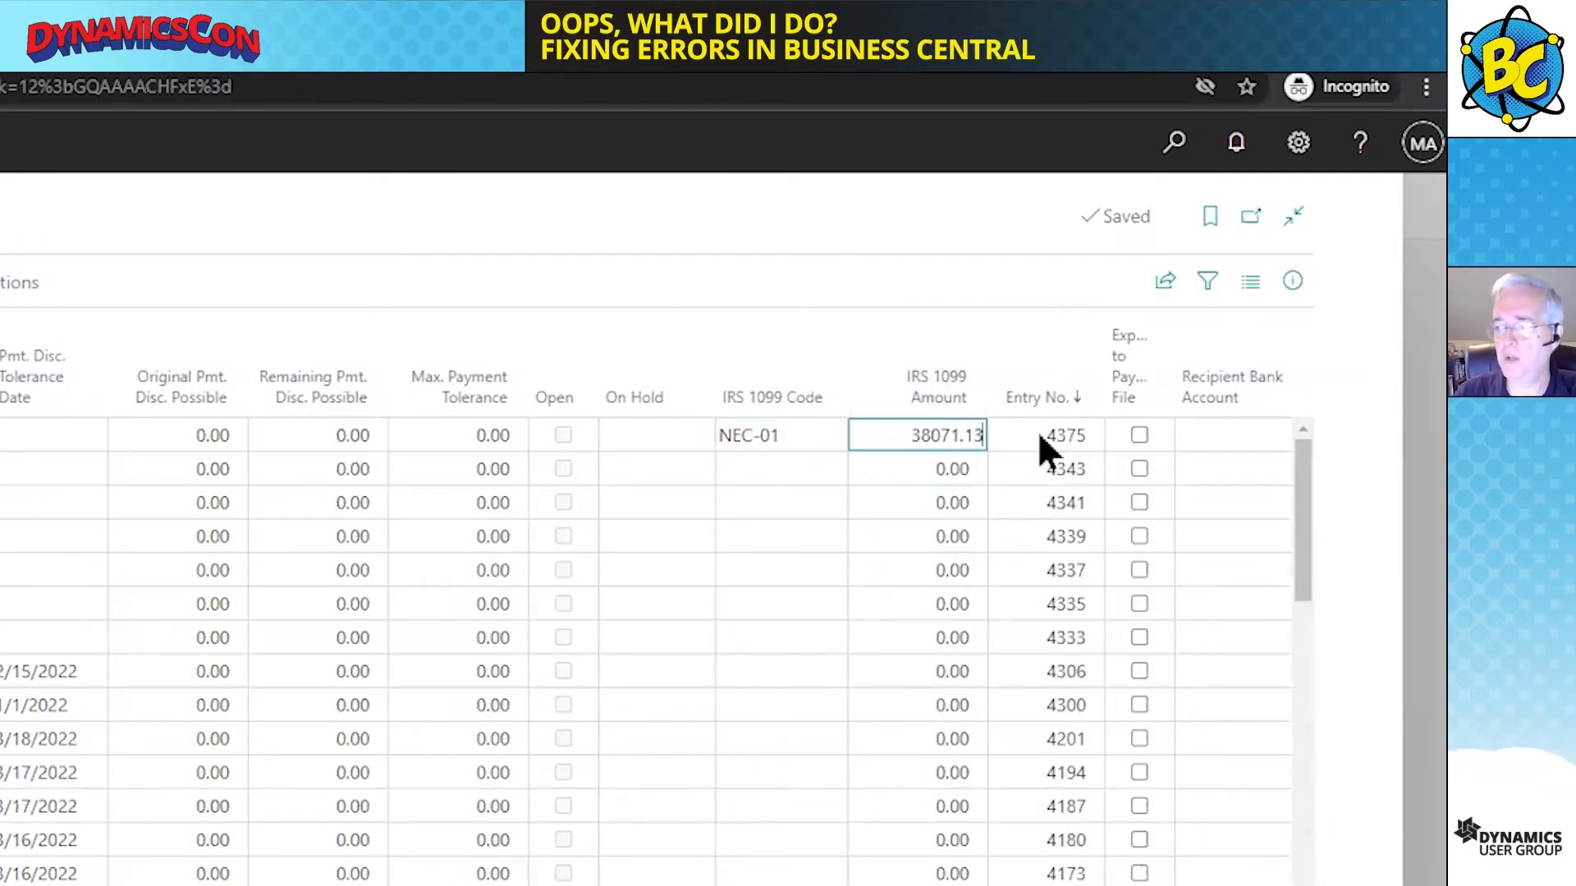
key(Down)
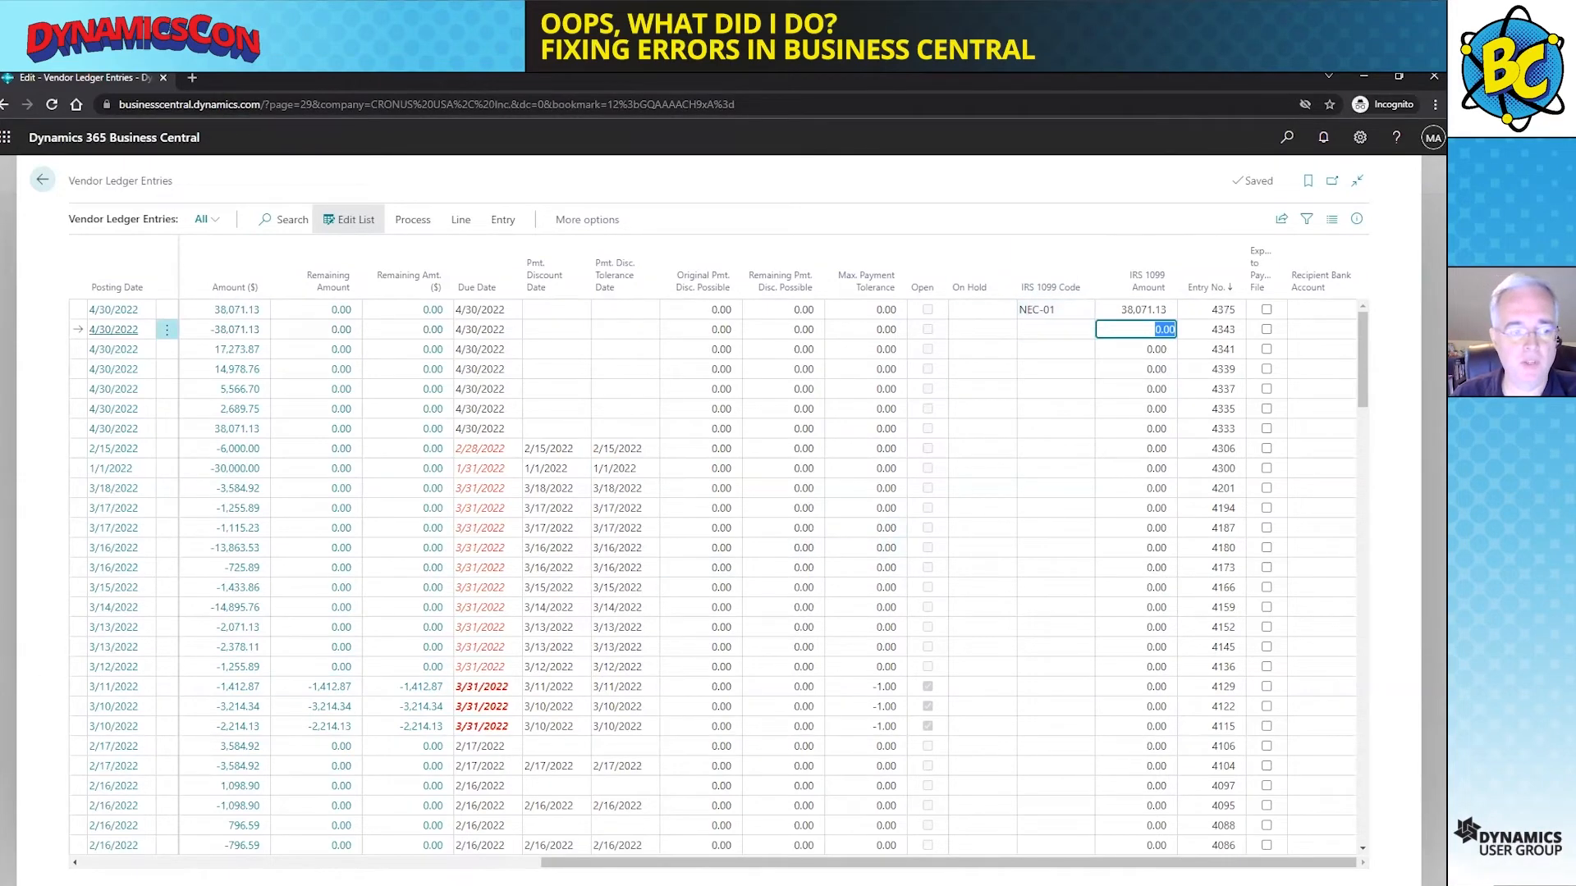
click(41, 180)
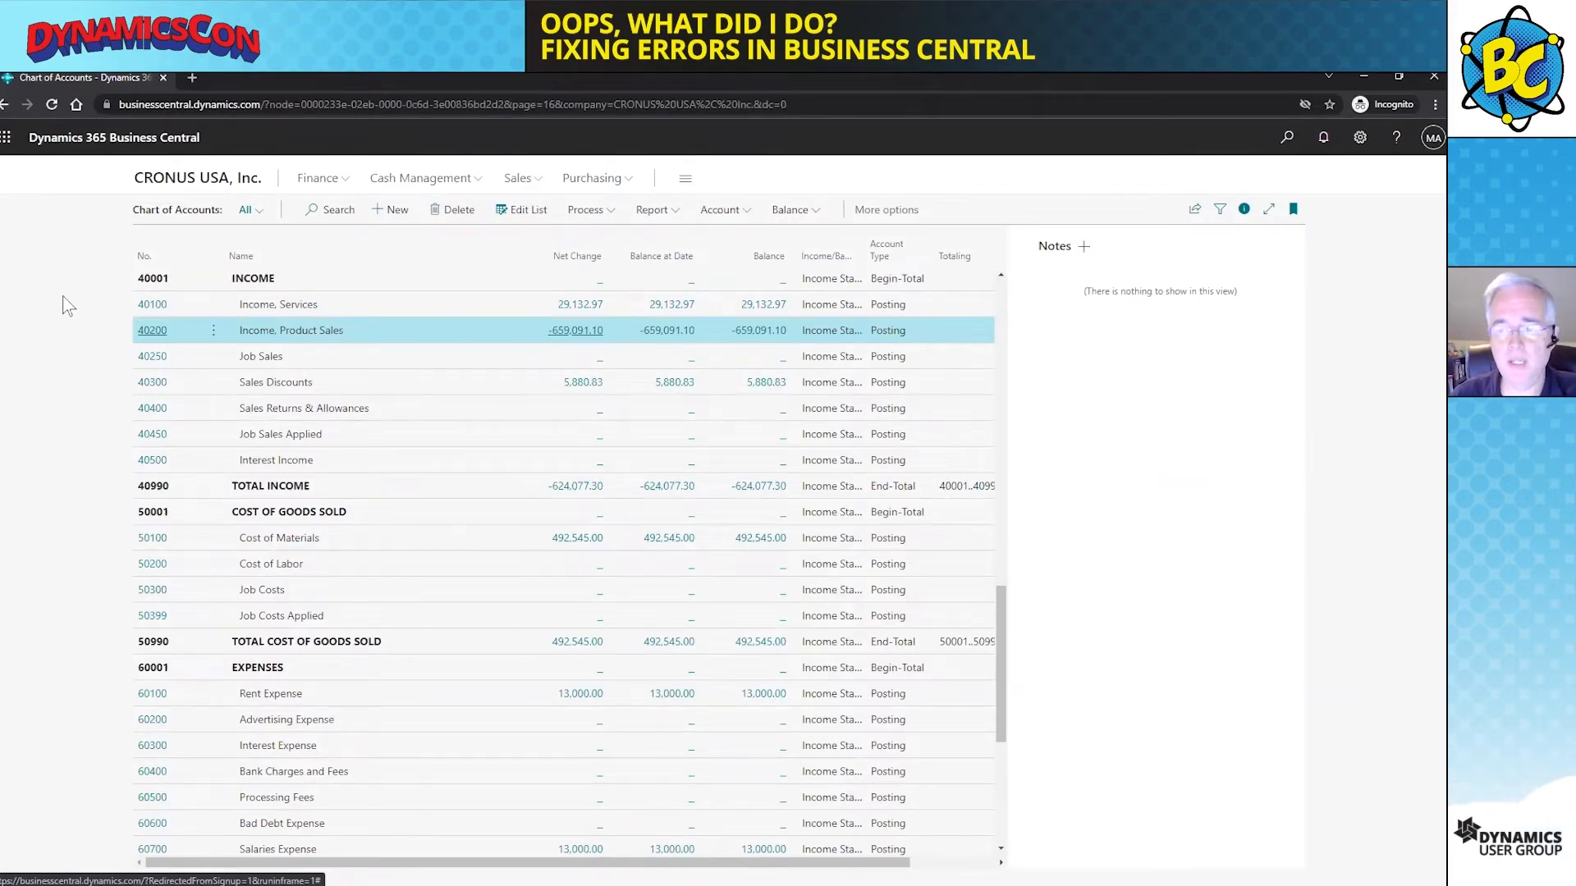
Search for "vendor ledger", open Vendor Ledger Entries, and apply the saved DC view with the filter pane hidden
click(1286, 138)
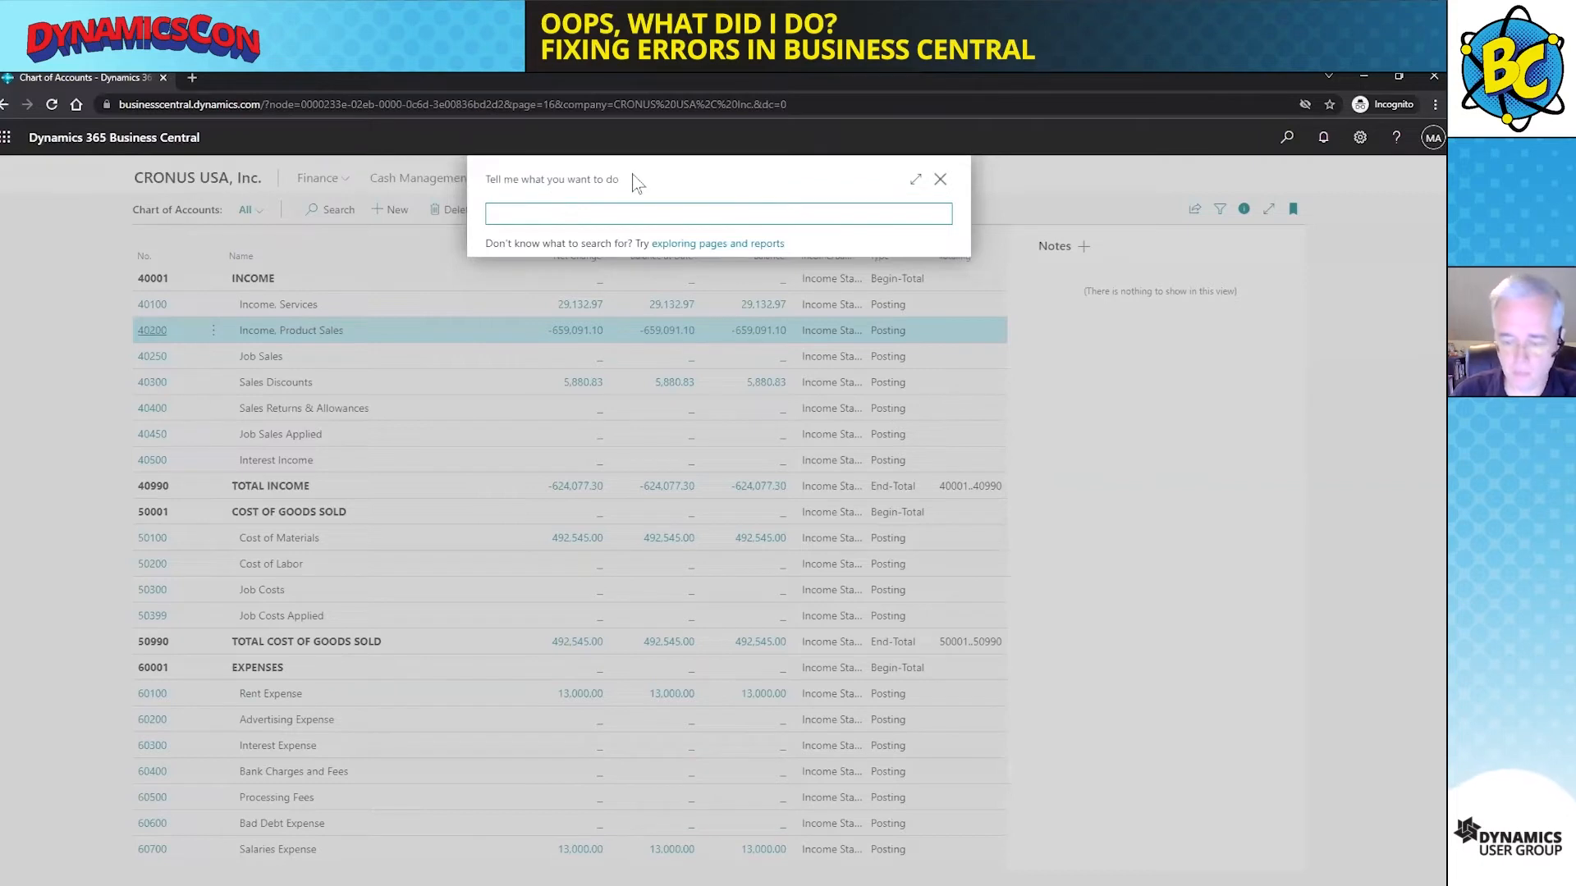
text(vendor ledger)
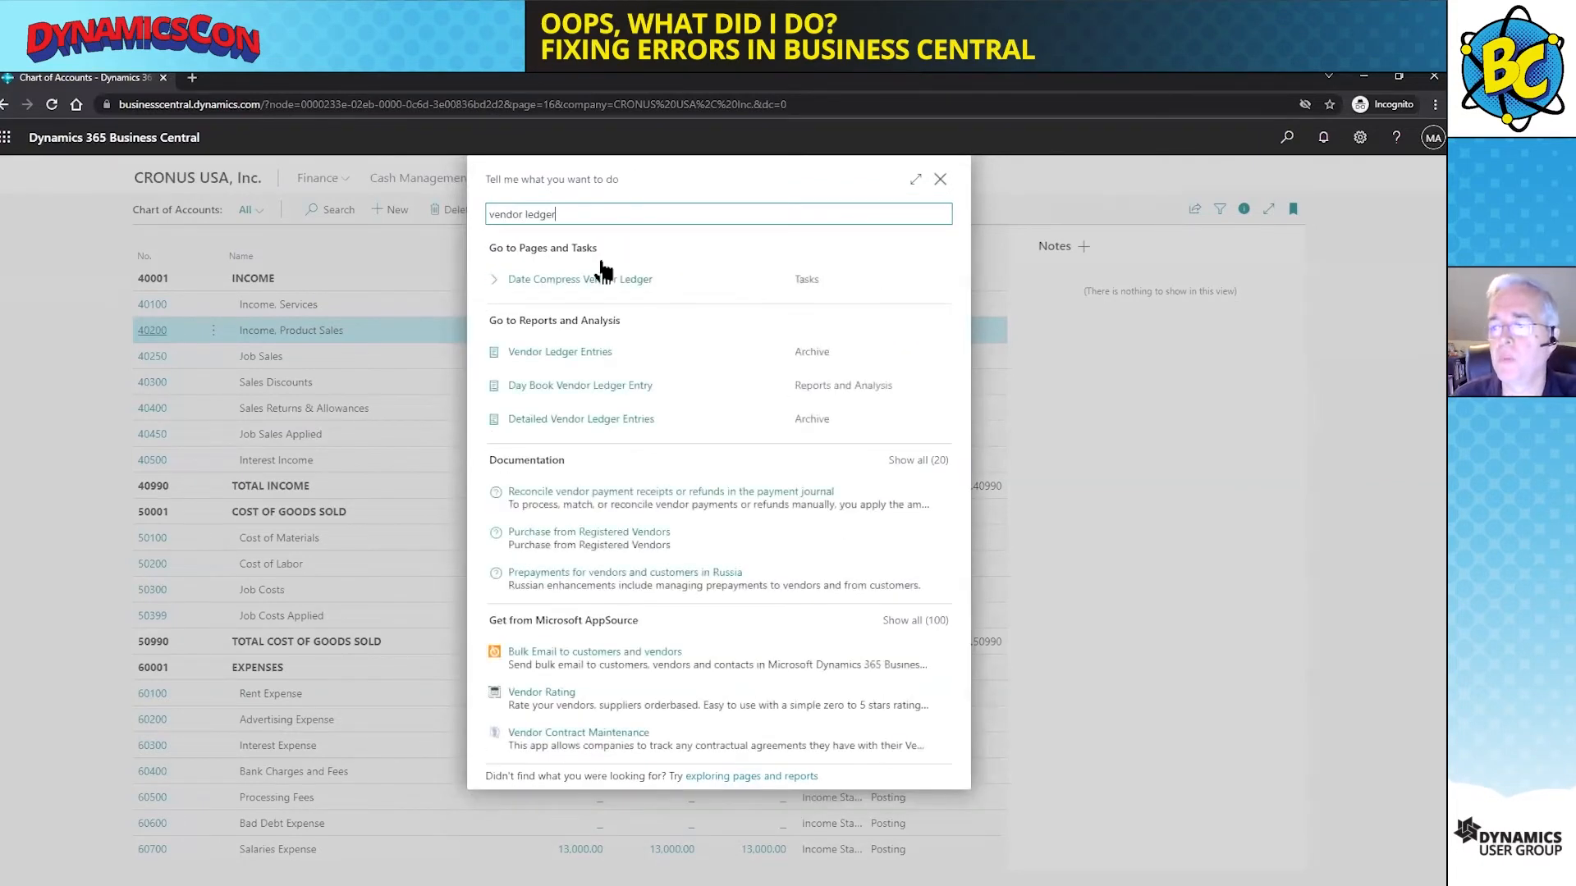
click(564, 353)
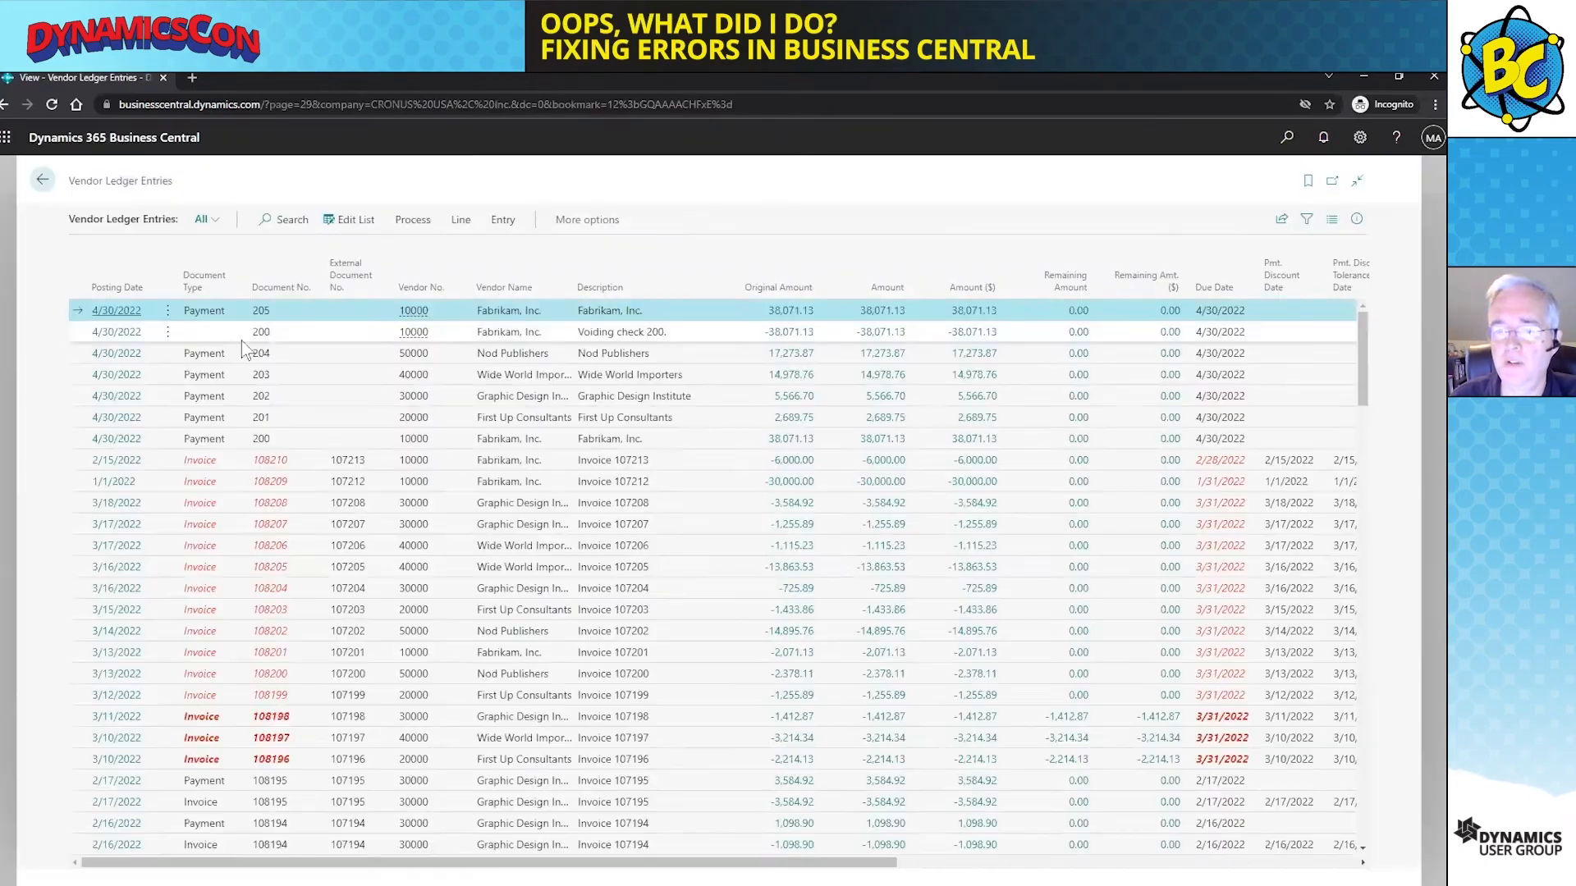
click(1308, 220)
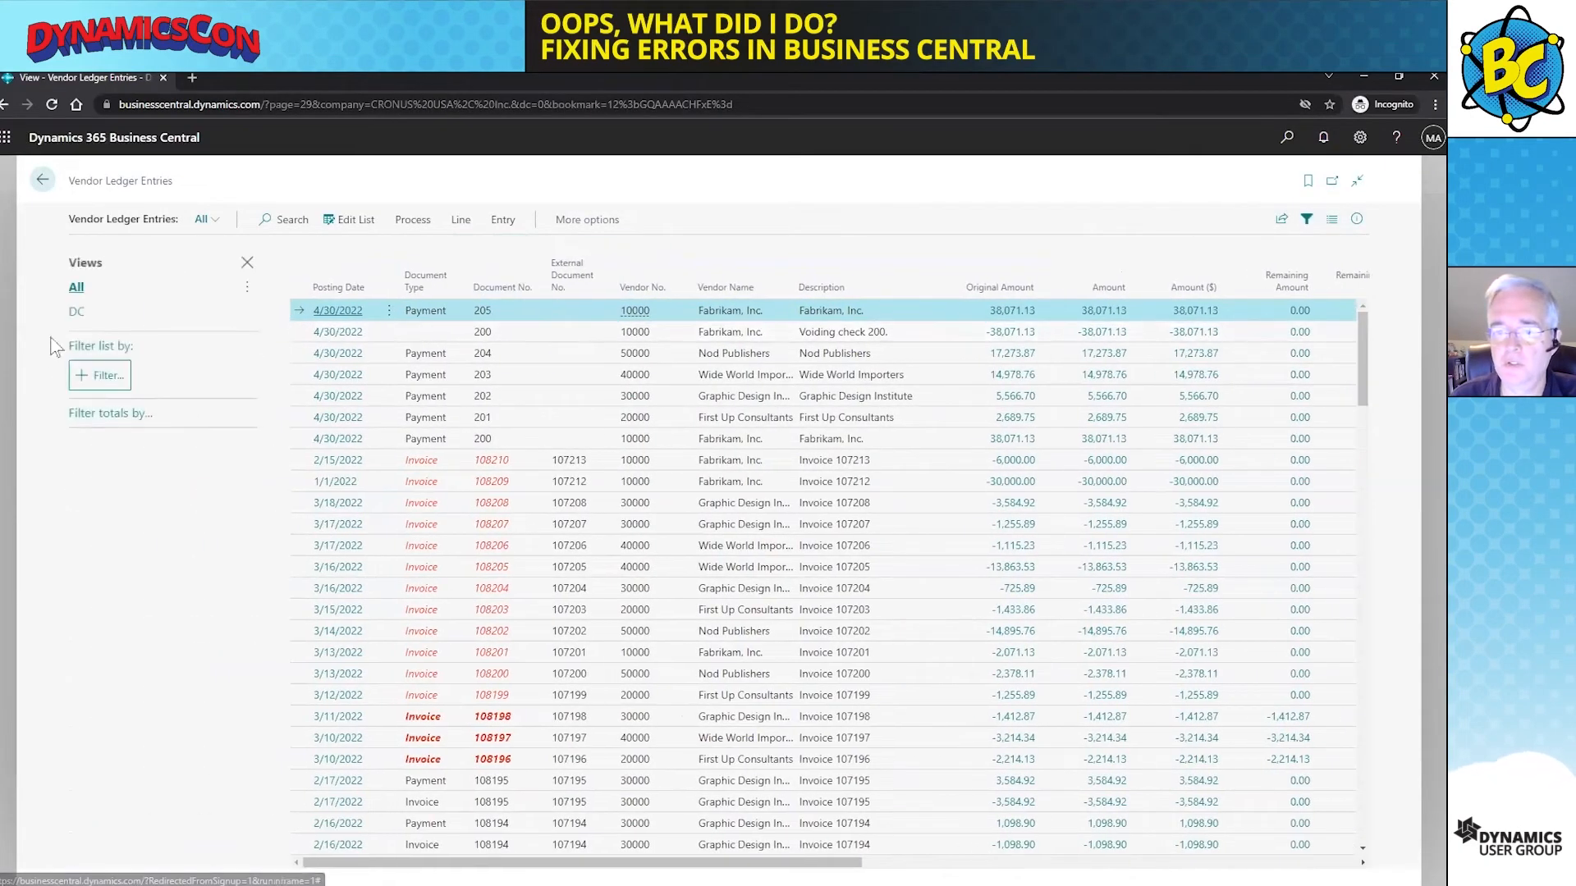
click(77, 311)
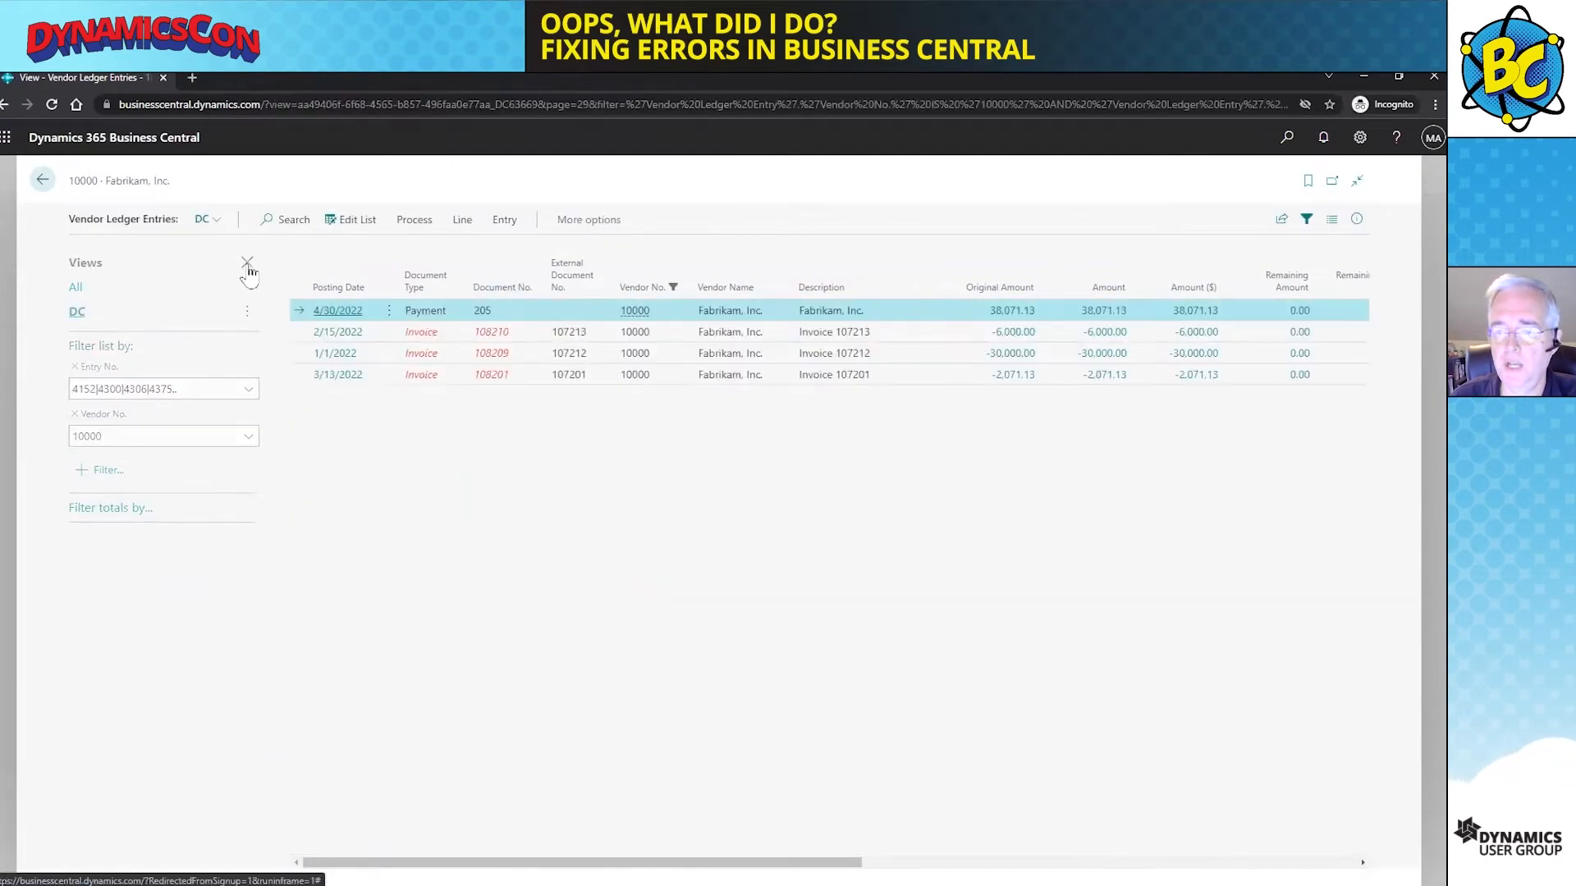
click(247, 263)
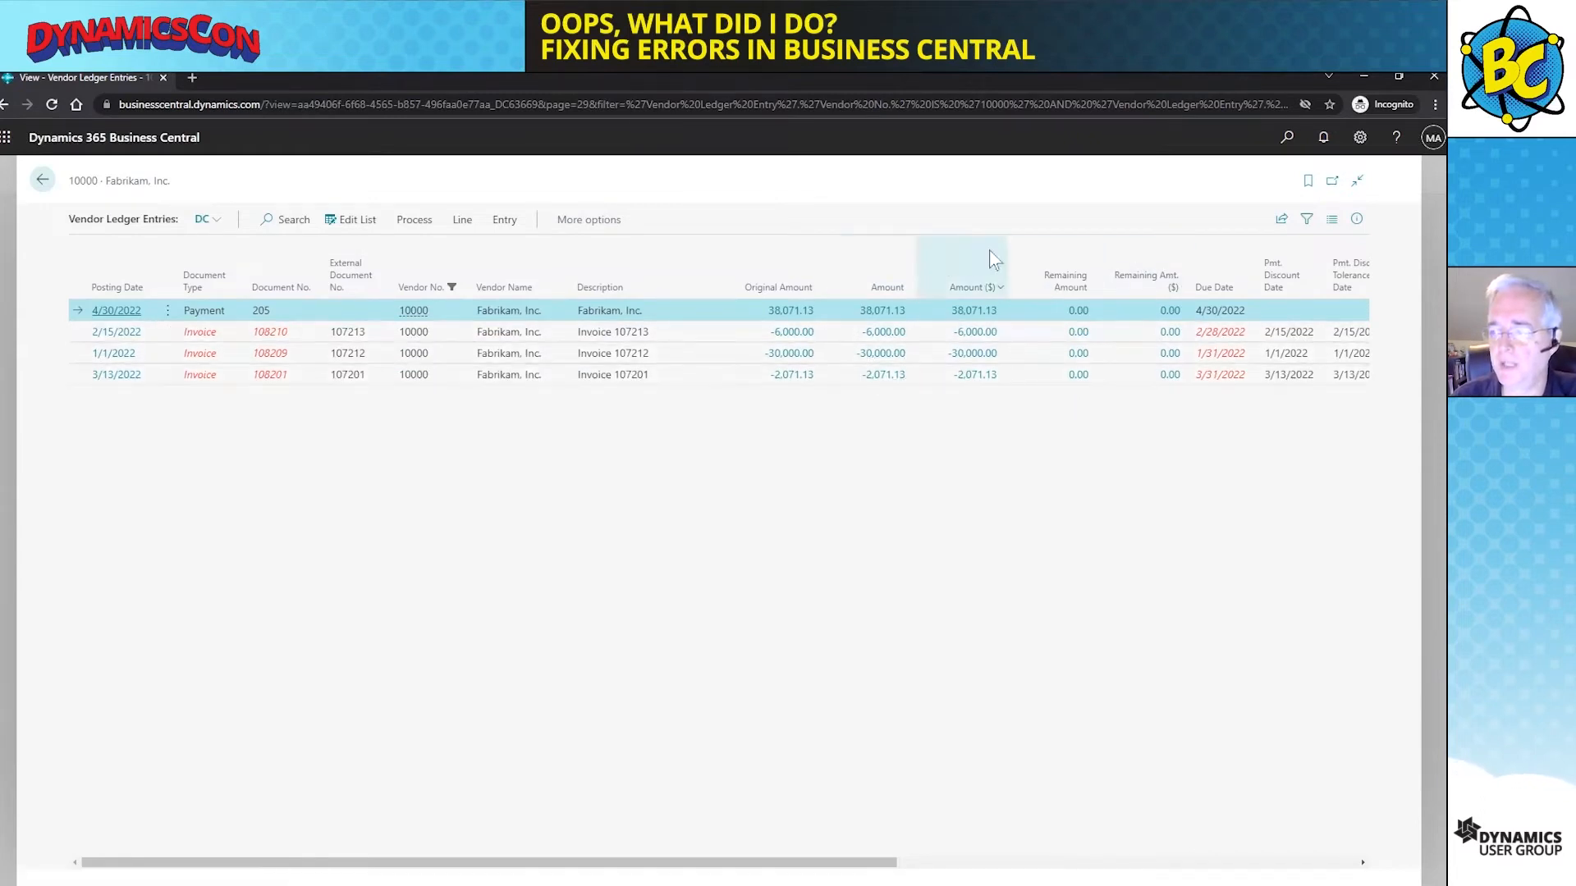
Search for "check led" and open the Check Ledger Entries page
click(1288, 138)
text(check led)
click(556, 280)
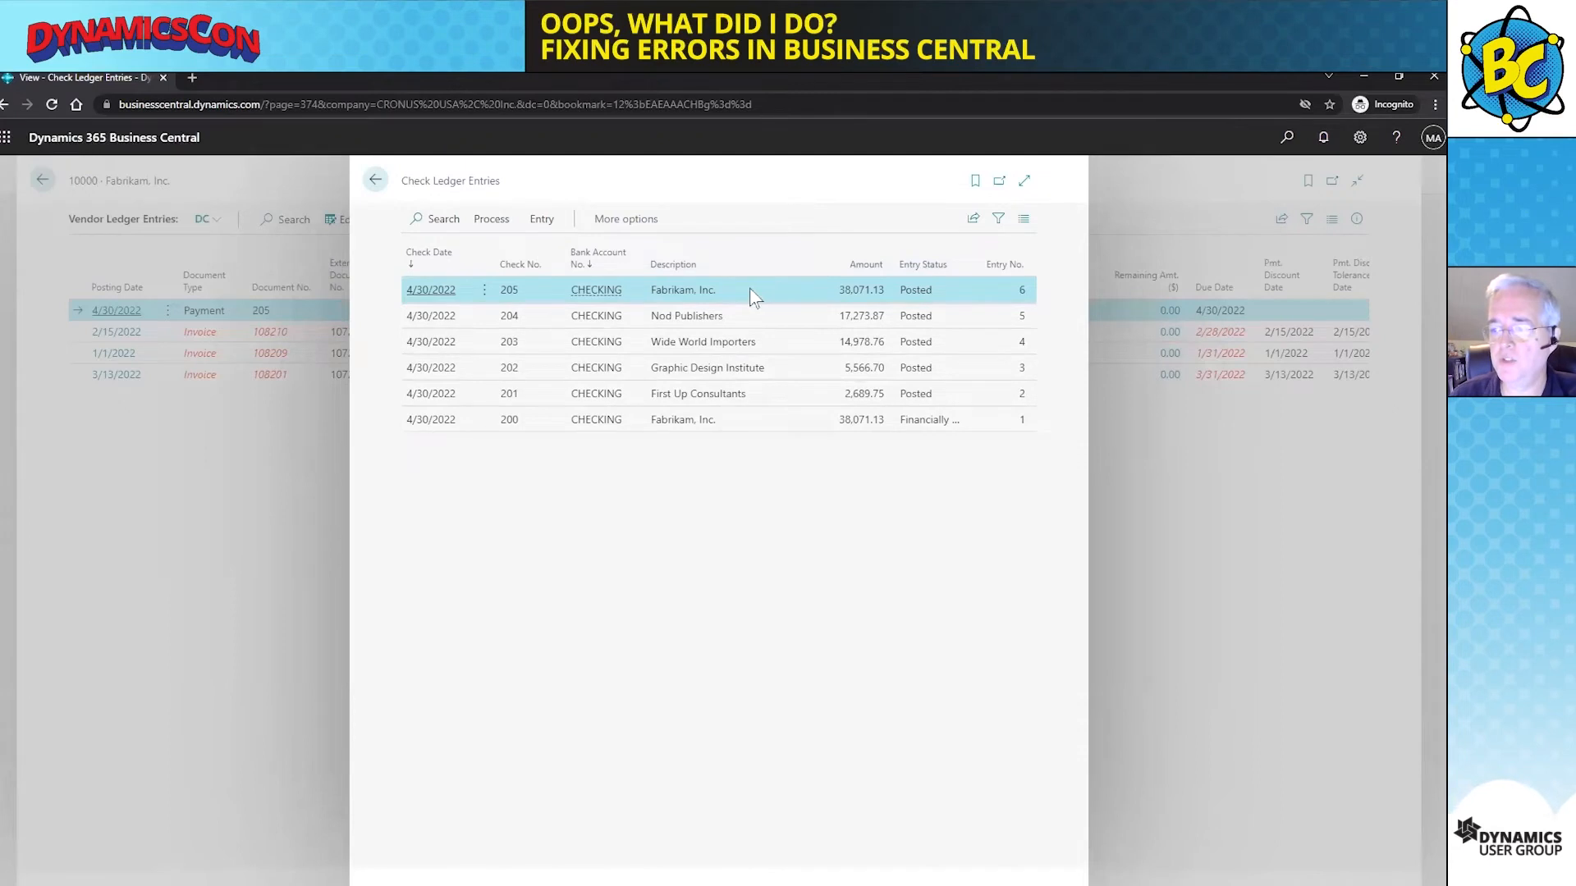
Void check 205 with void date 4/30/2022 and the Unapply and void check option, and return to the vendor ledger entries
click(492, 218)
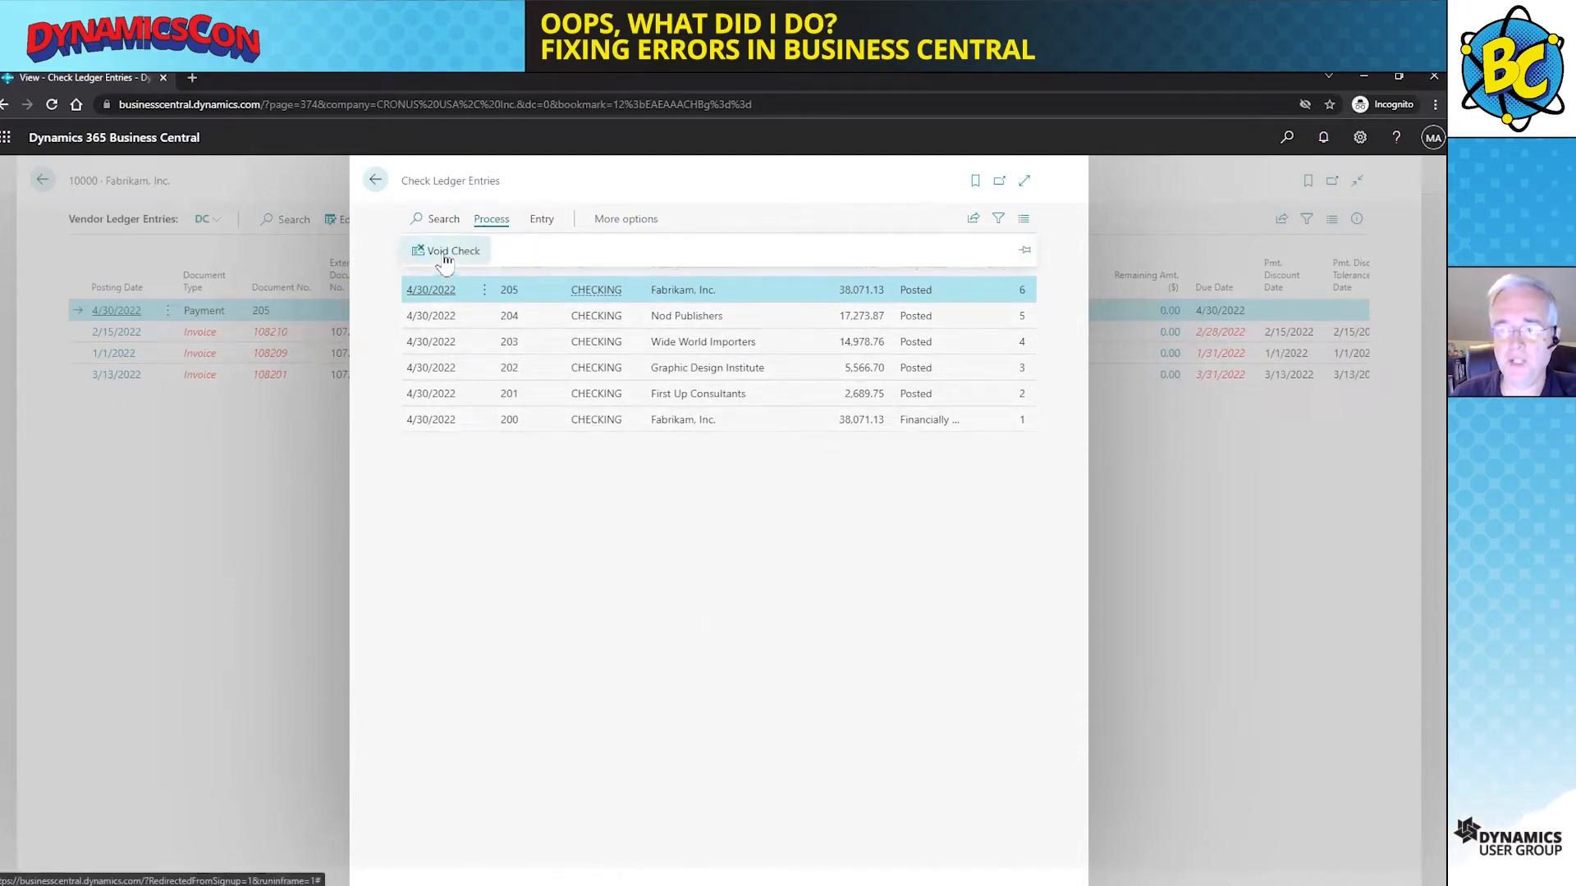
click(447, 255)
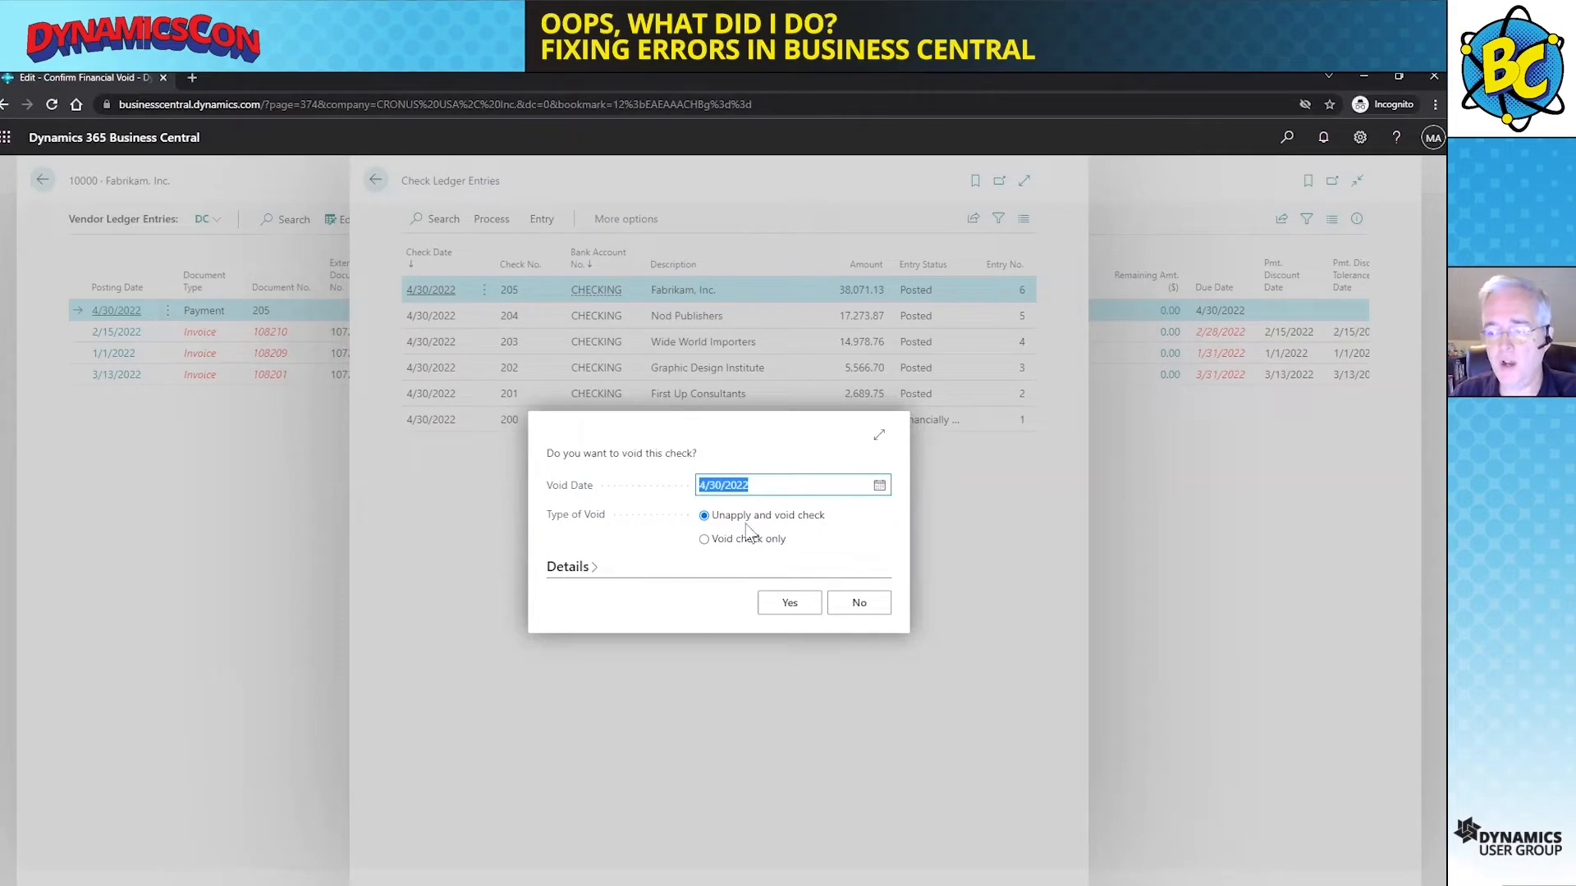
click(789, 607)
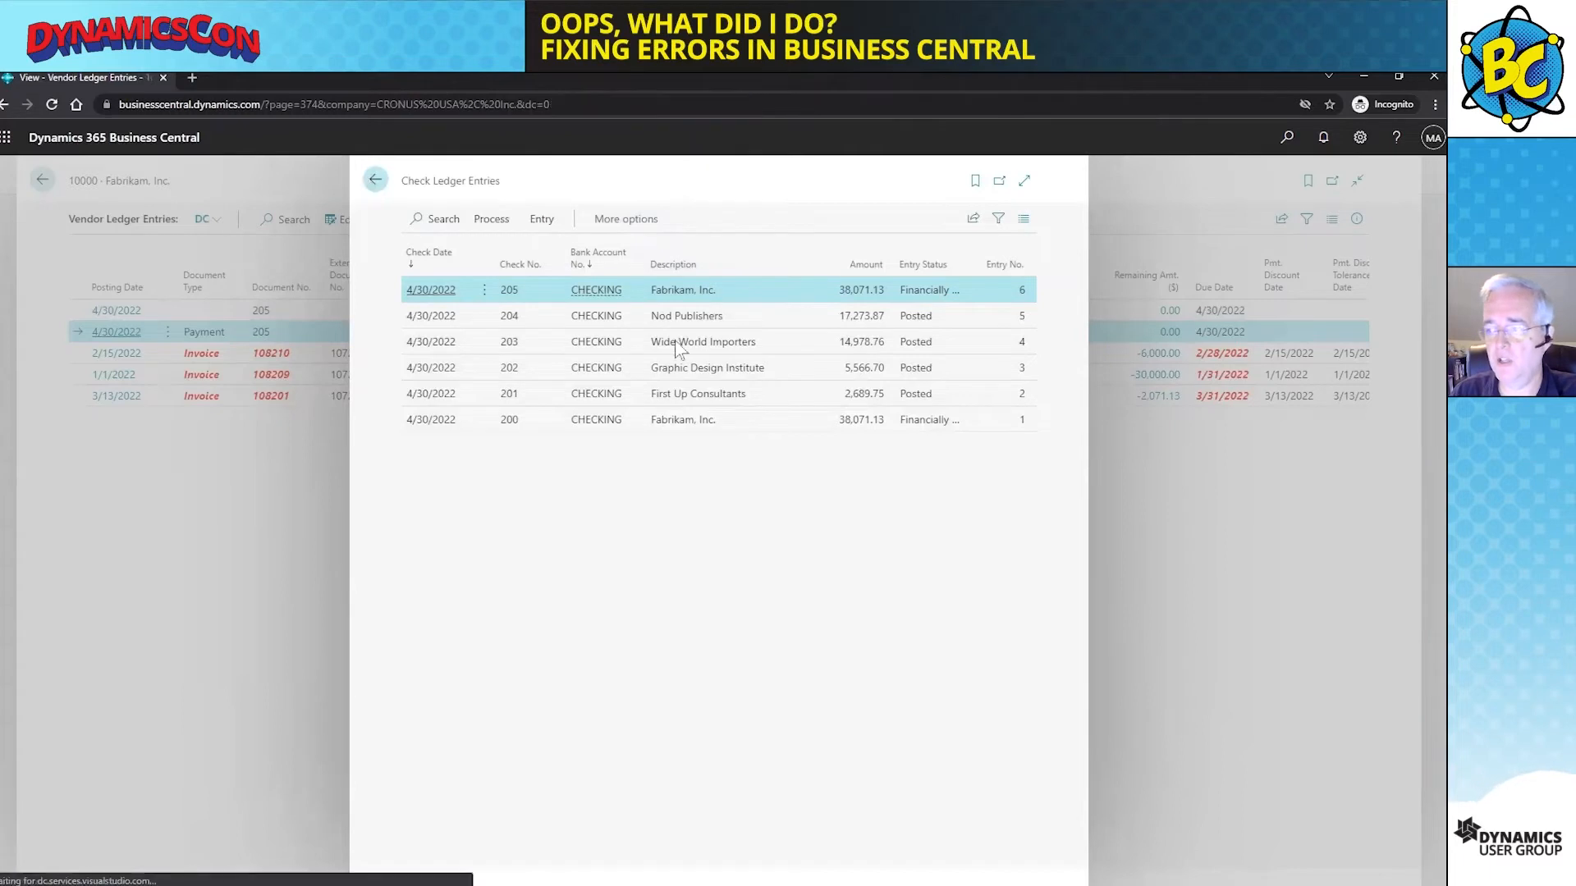
click(372, 182)
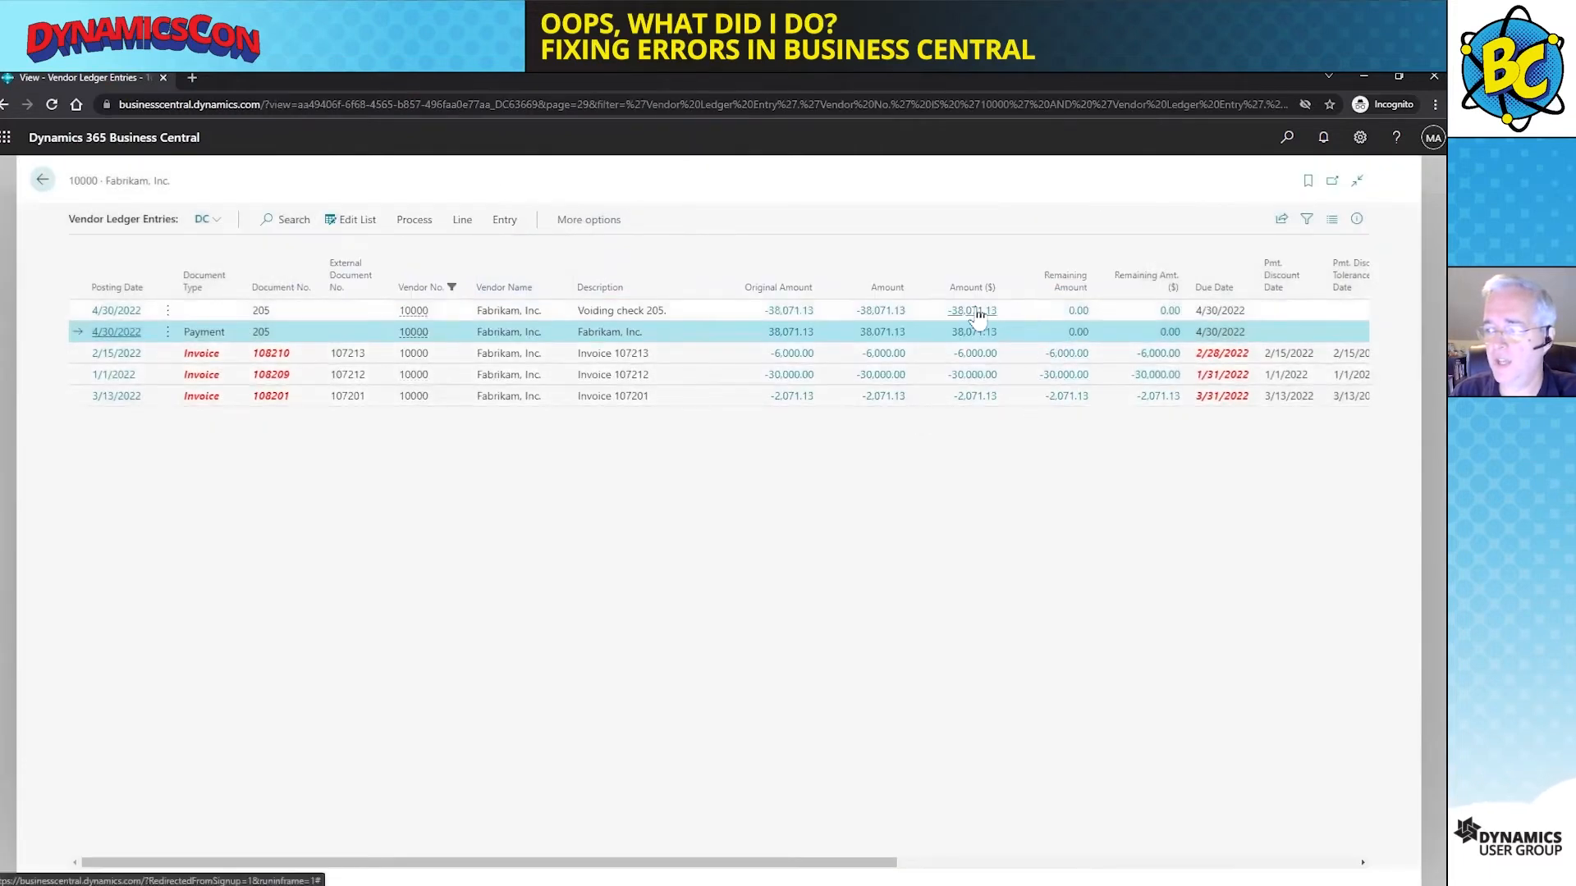
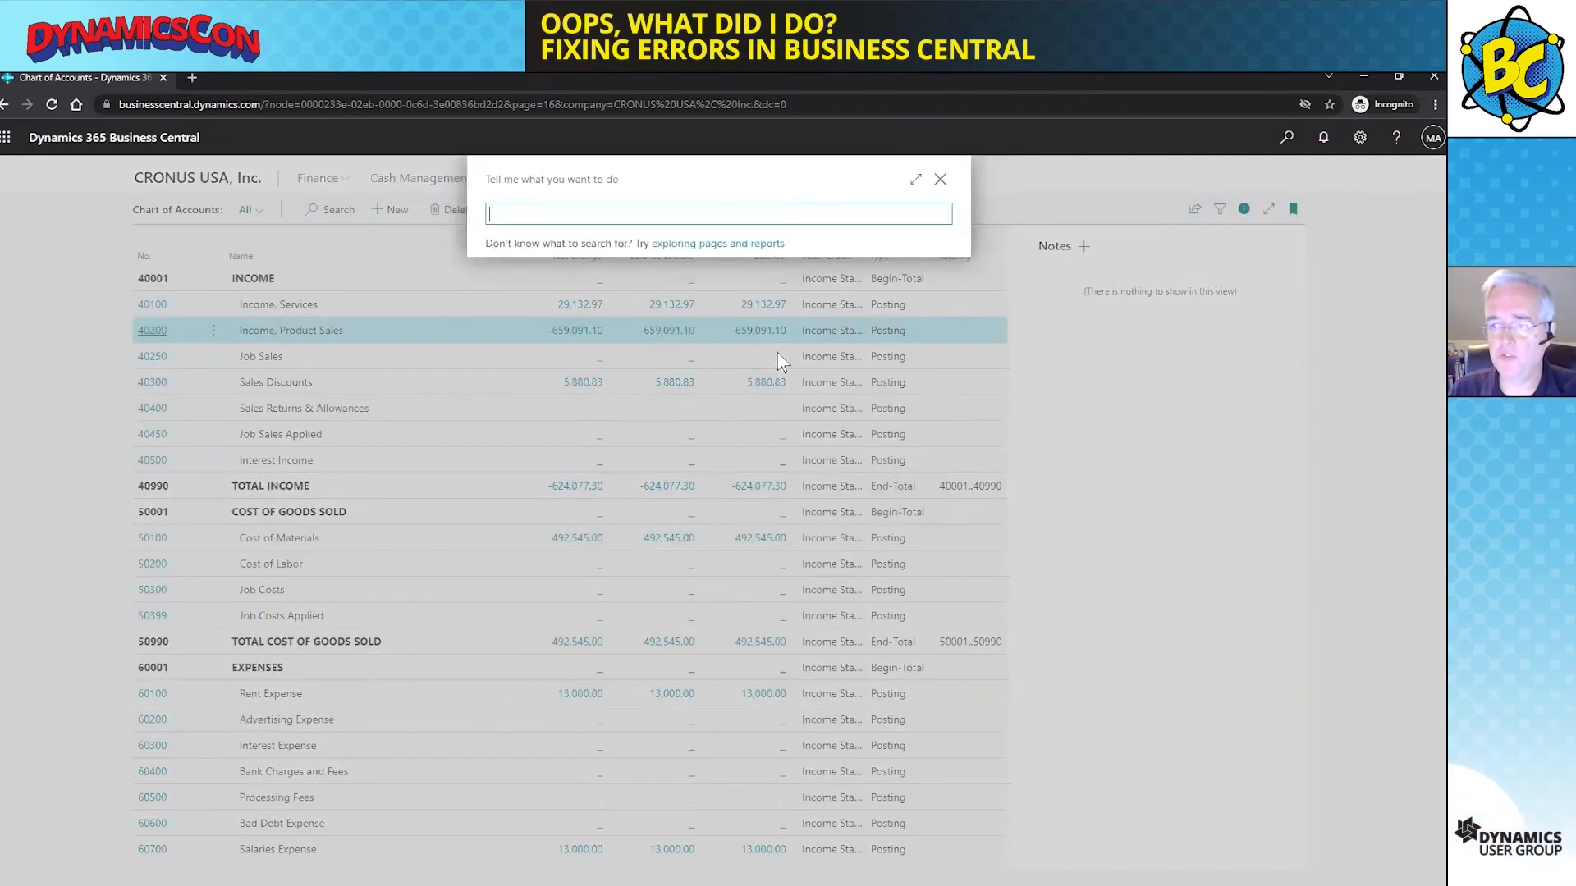
Search for "item led", open Item Ledger Entries, and show the saved 1953 view on the expanded page without the filter pane
text(item led)
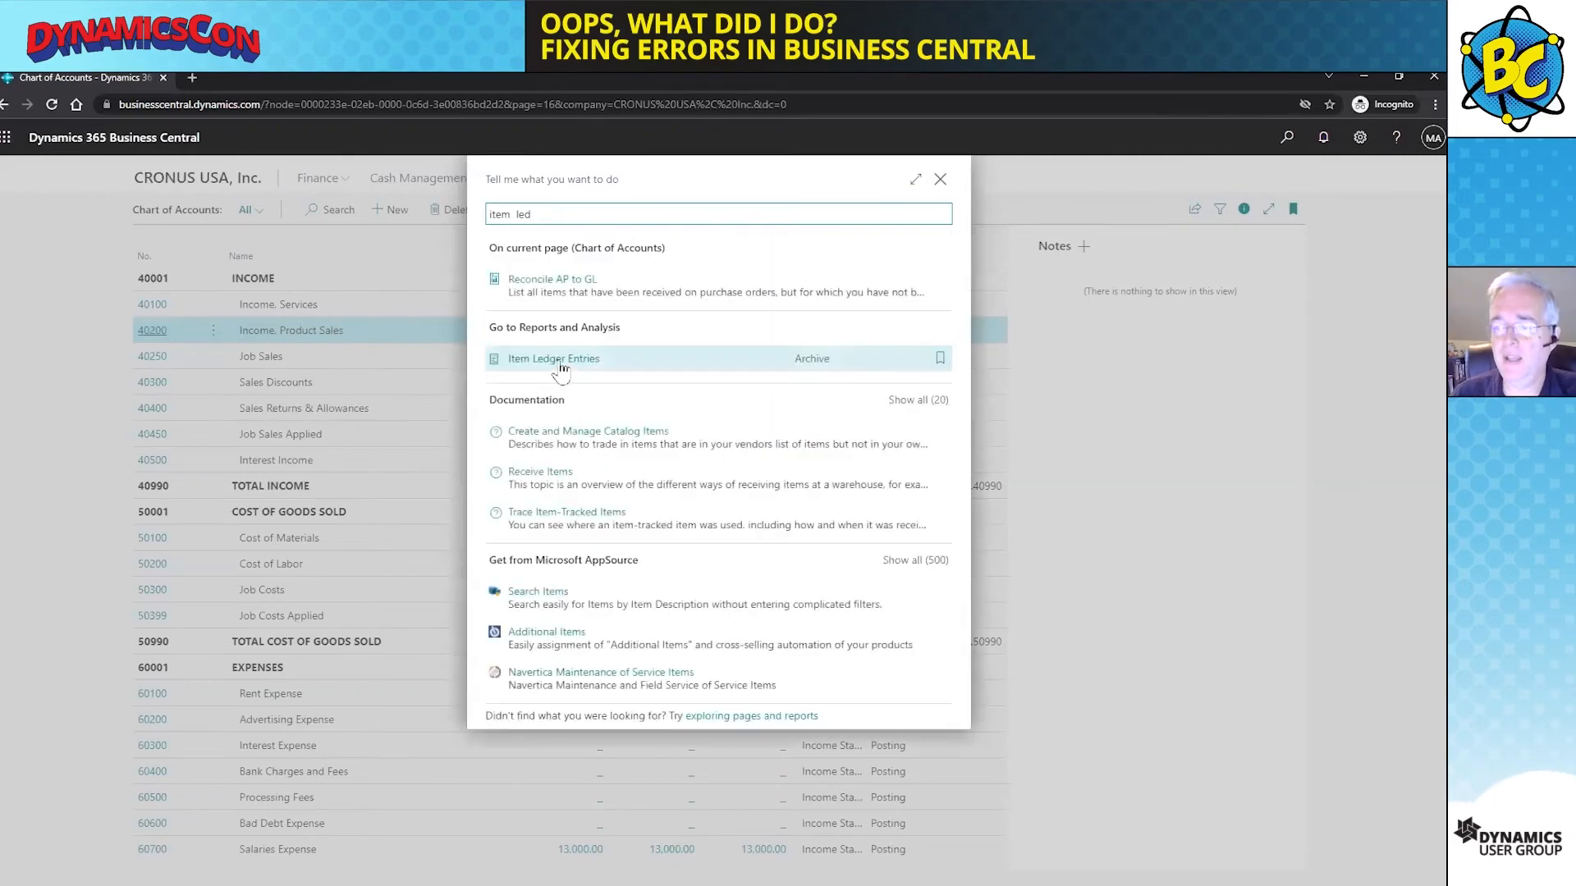
click(555, 363)
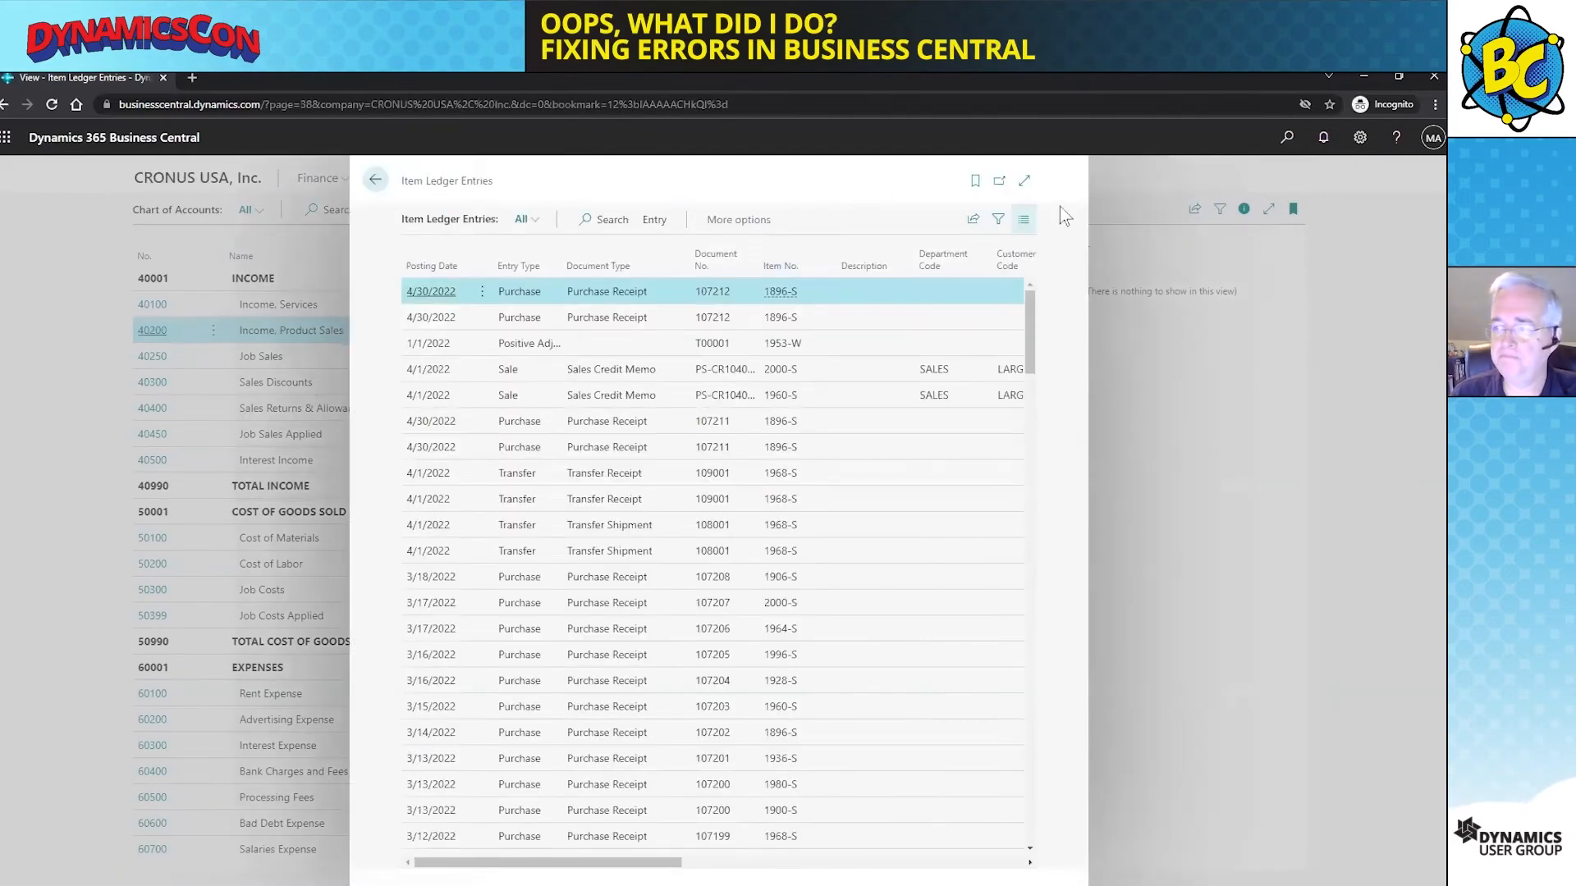
click(995, 222)
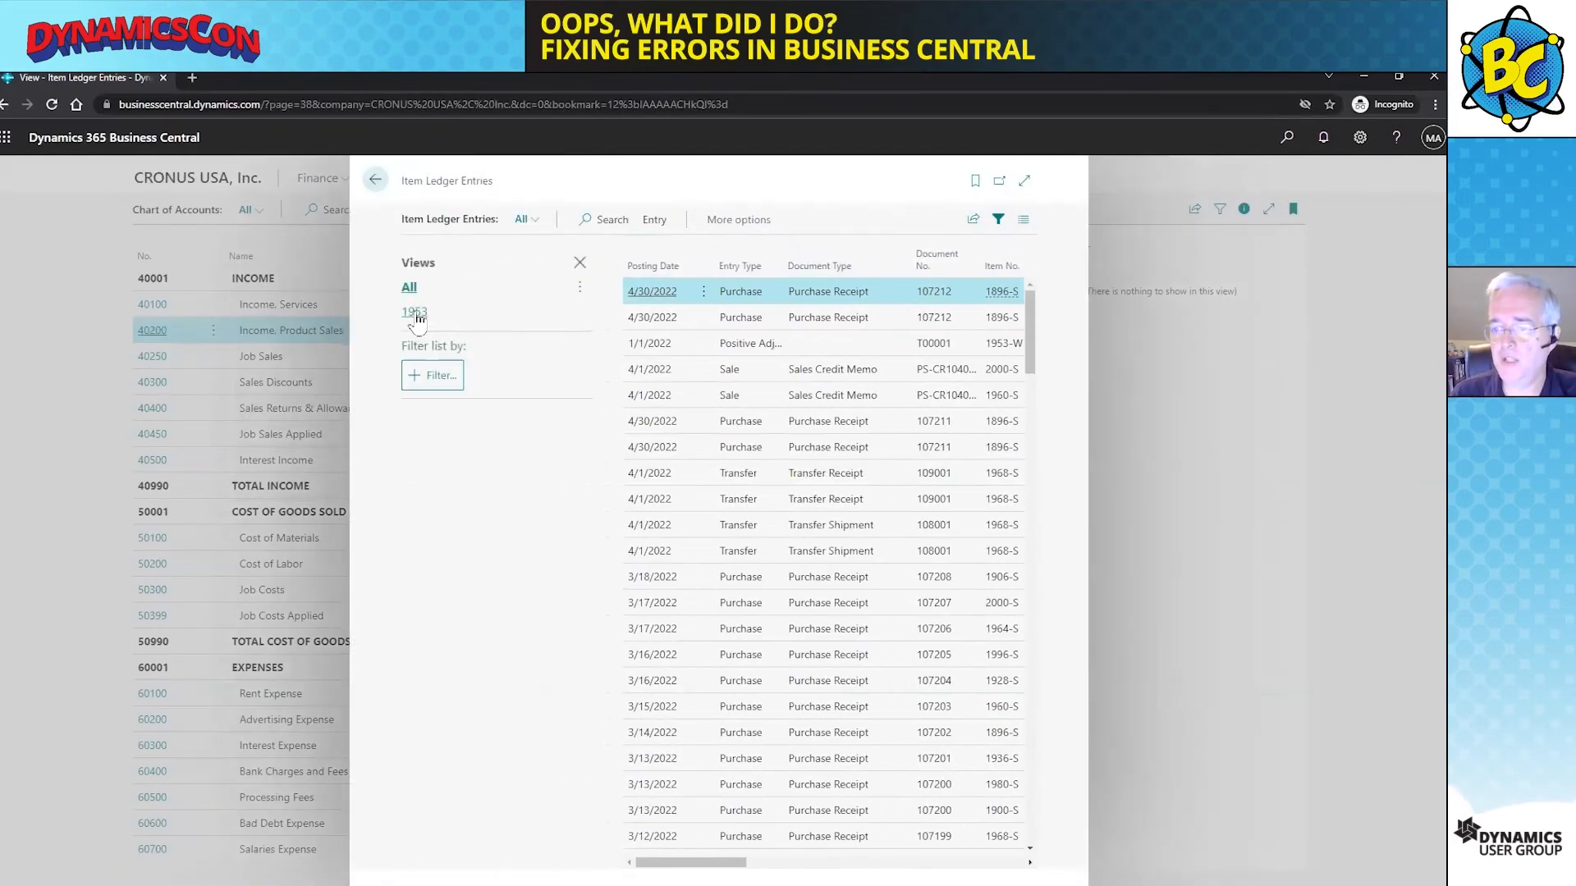
click(416, 313)
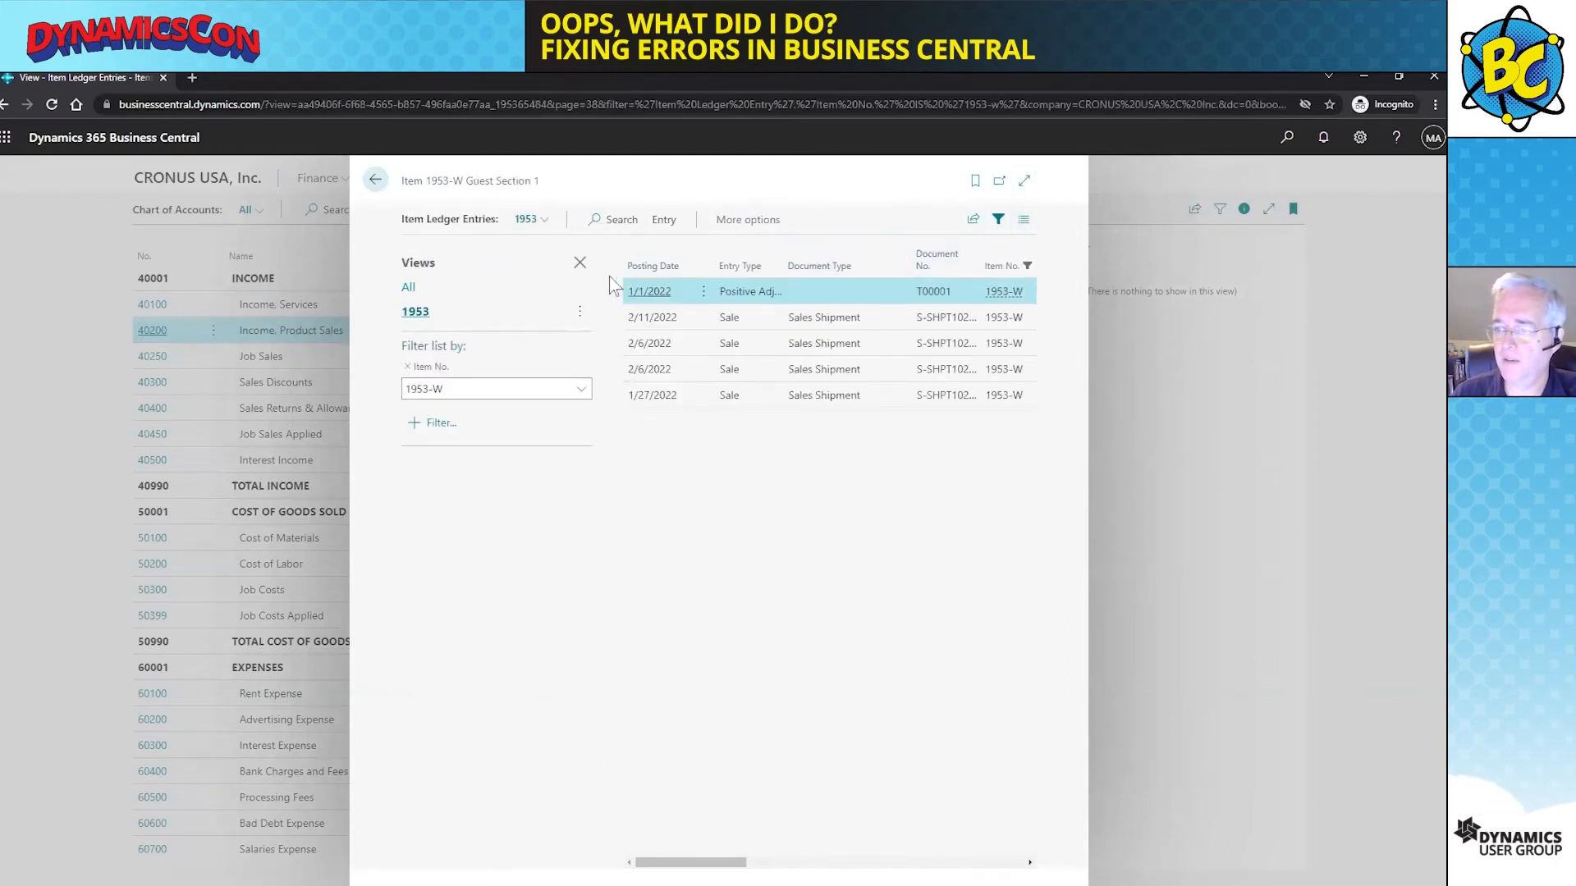
click(583, 263)
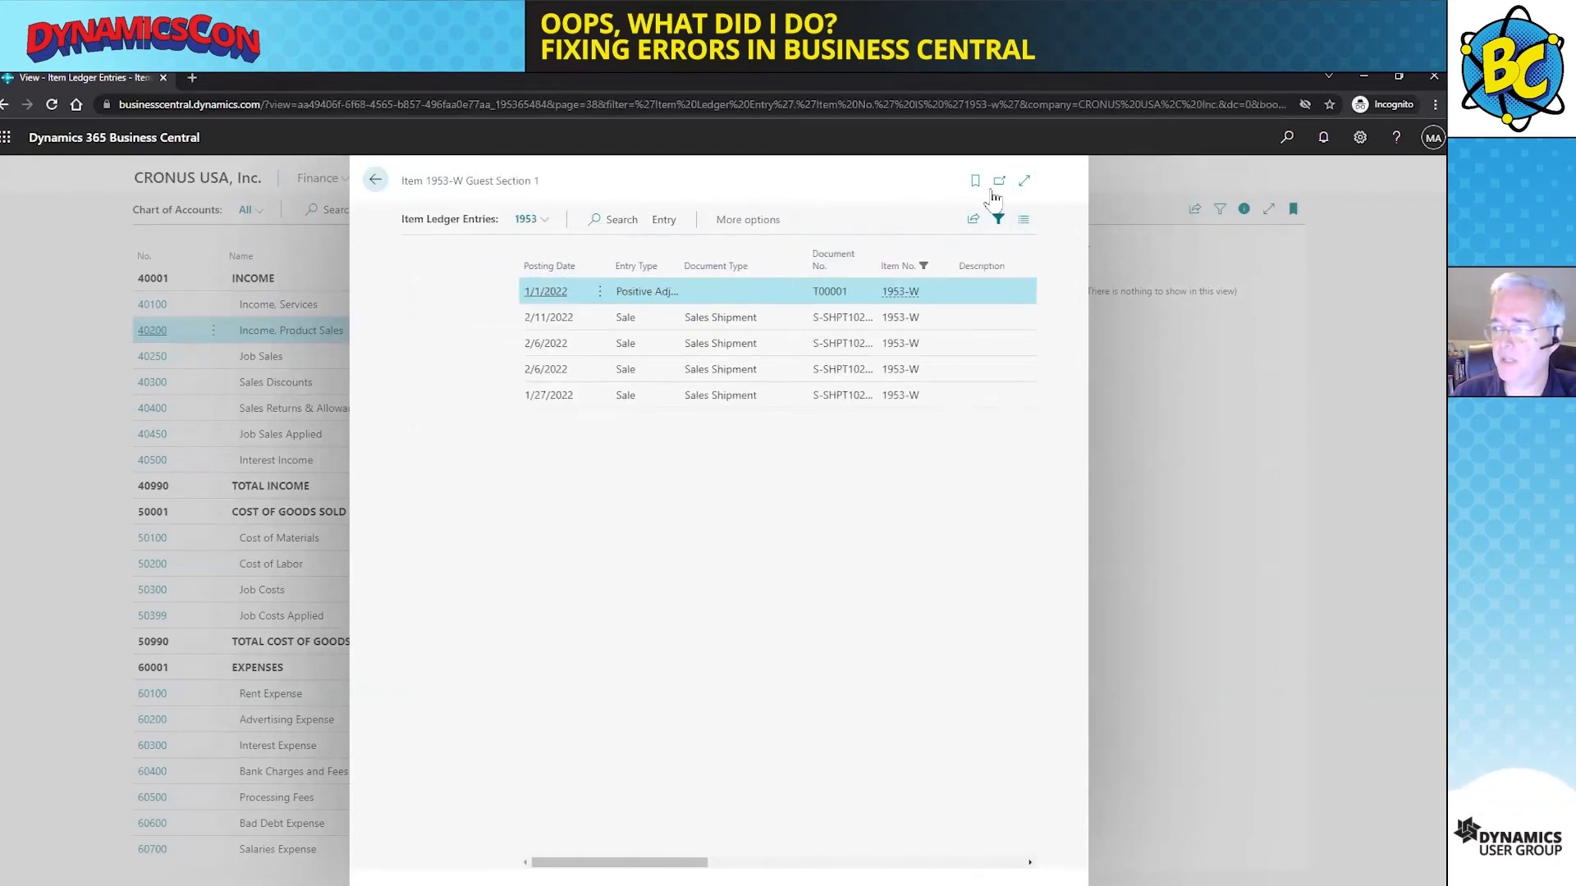
click(1023, 183)
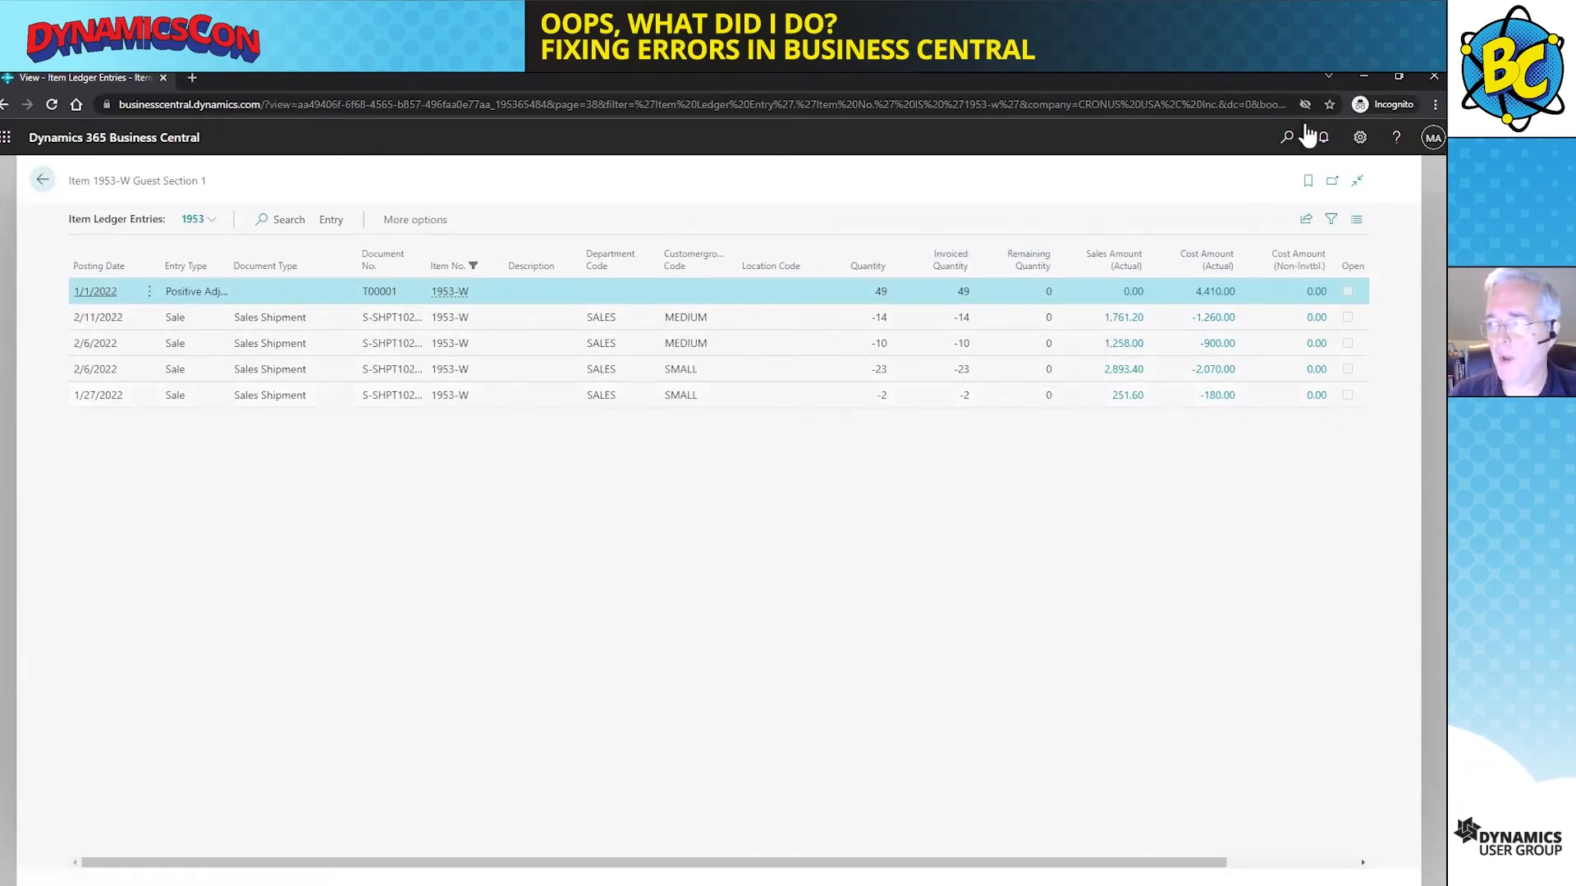
Search for "reval" and open the Item Revaluation Journals page
click(1287, 141)
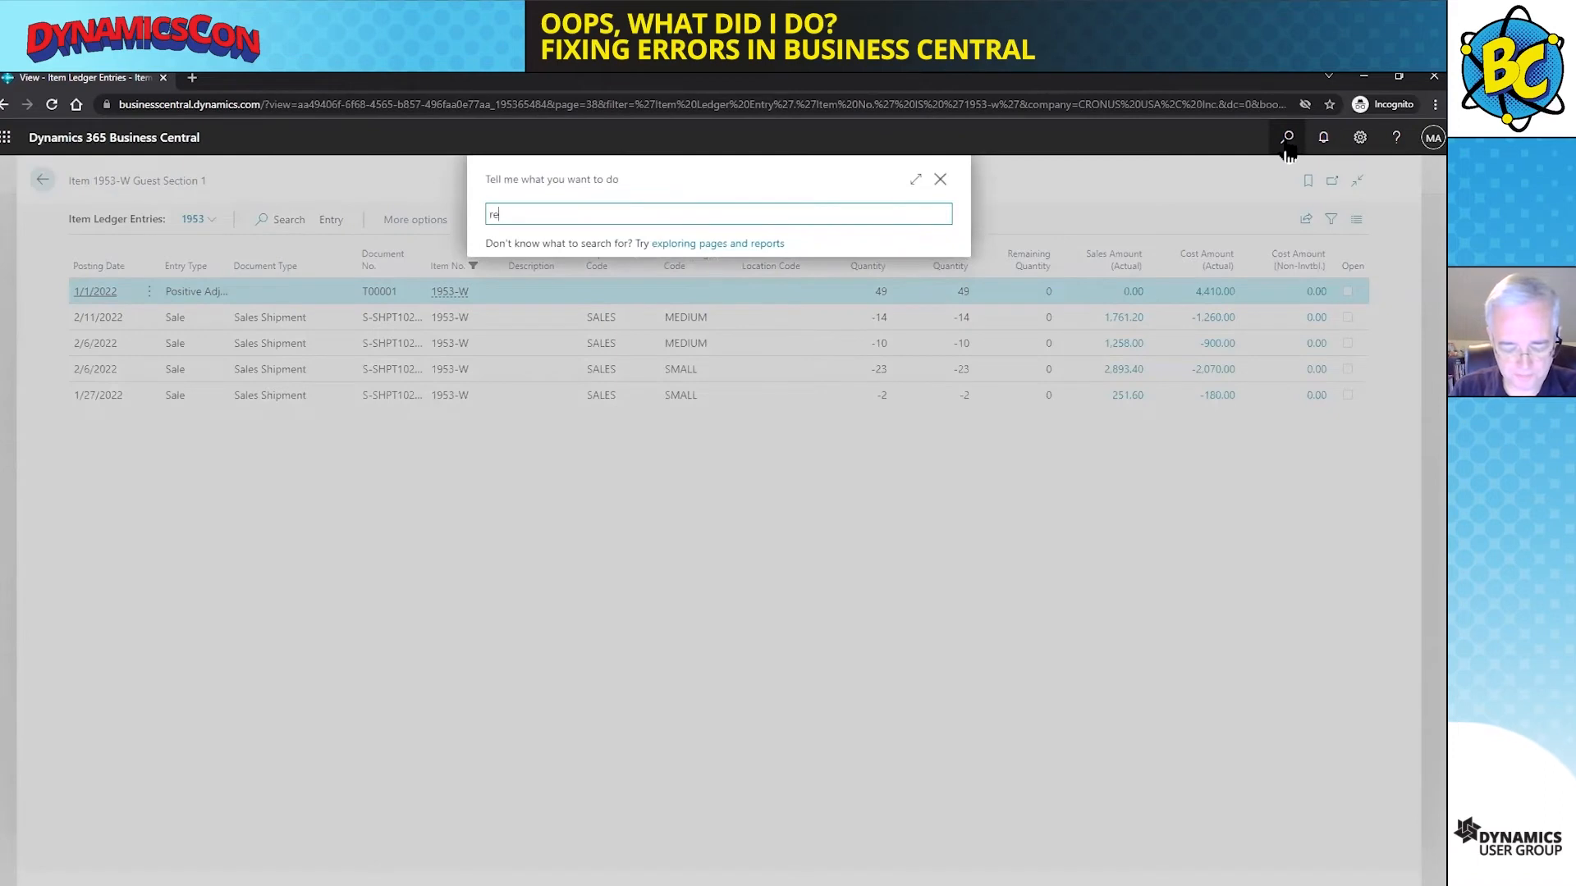
text(reval)
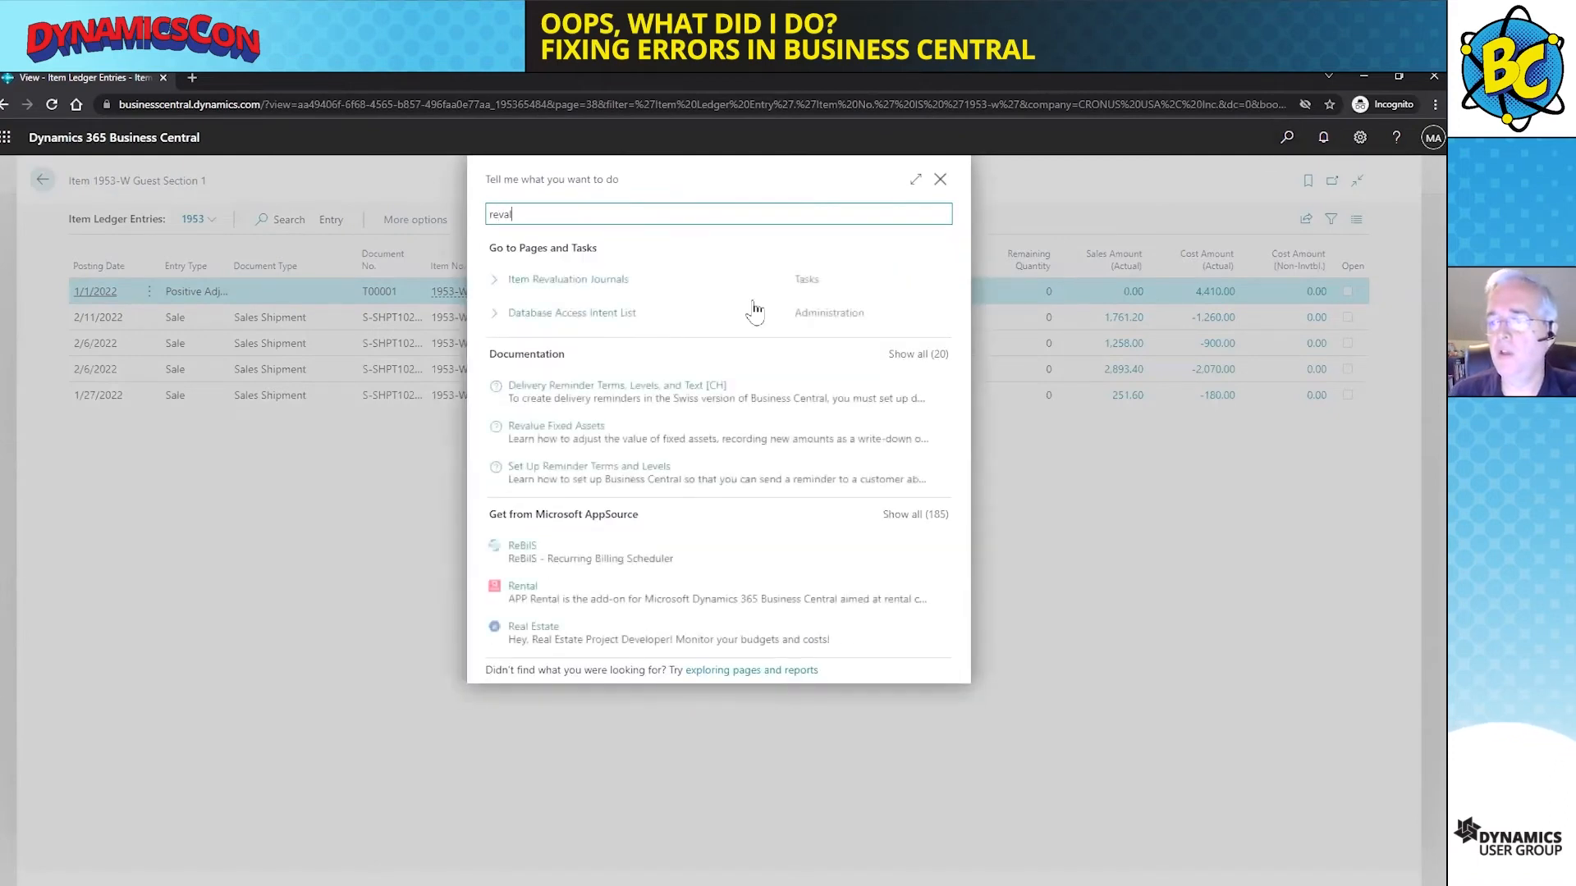
click(558, 282)
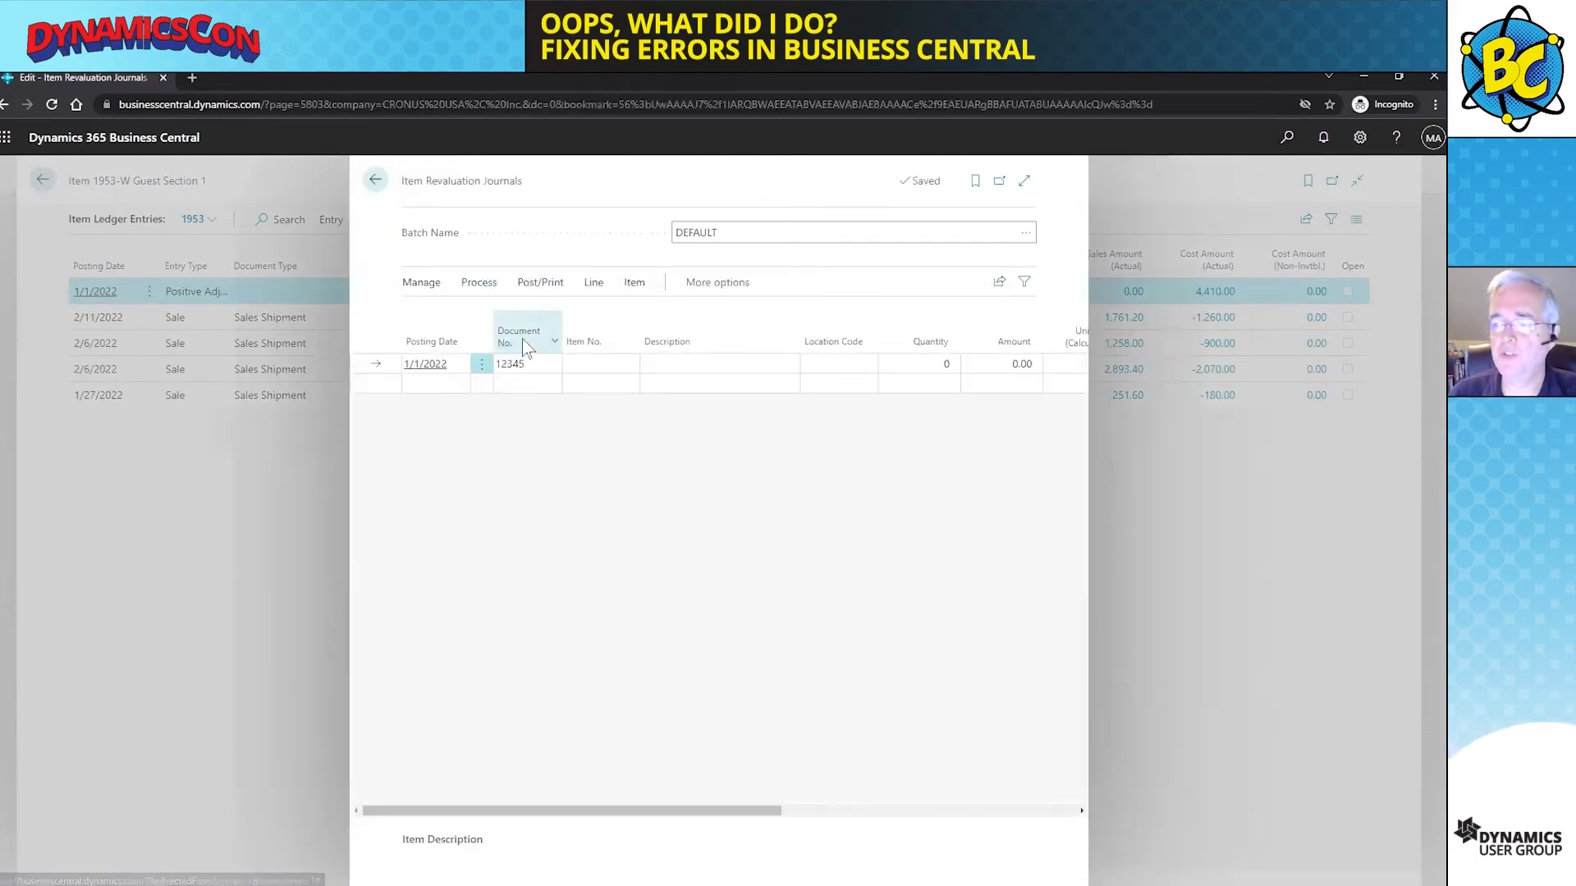
Try to calculate the inventory value for item 1953-W per item ledger entry, posting date 4/30/2022, without a document number
click(478, 287)
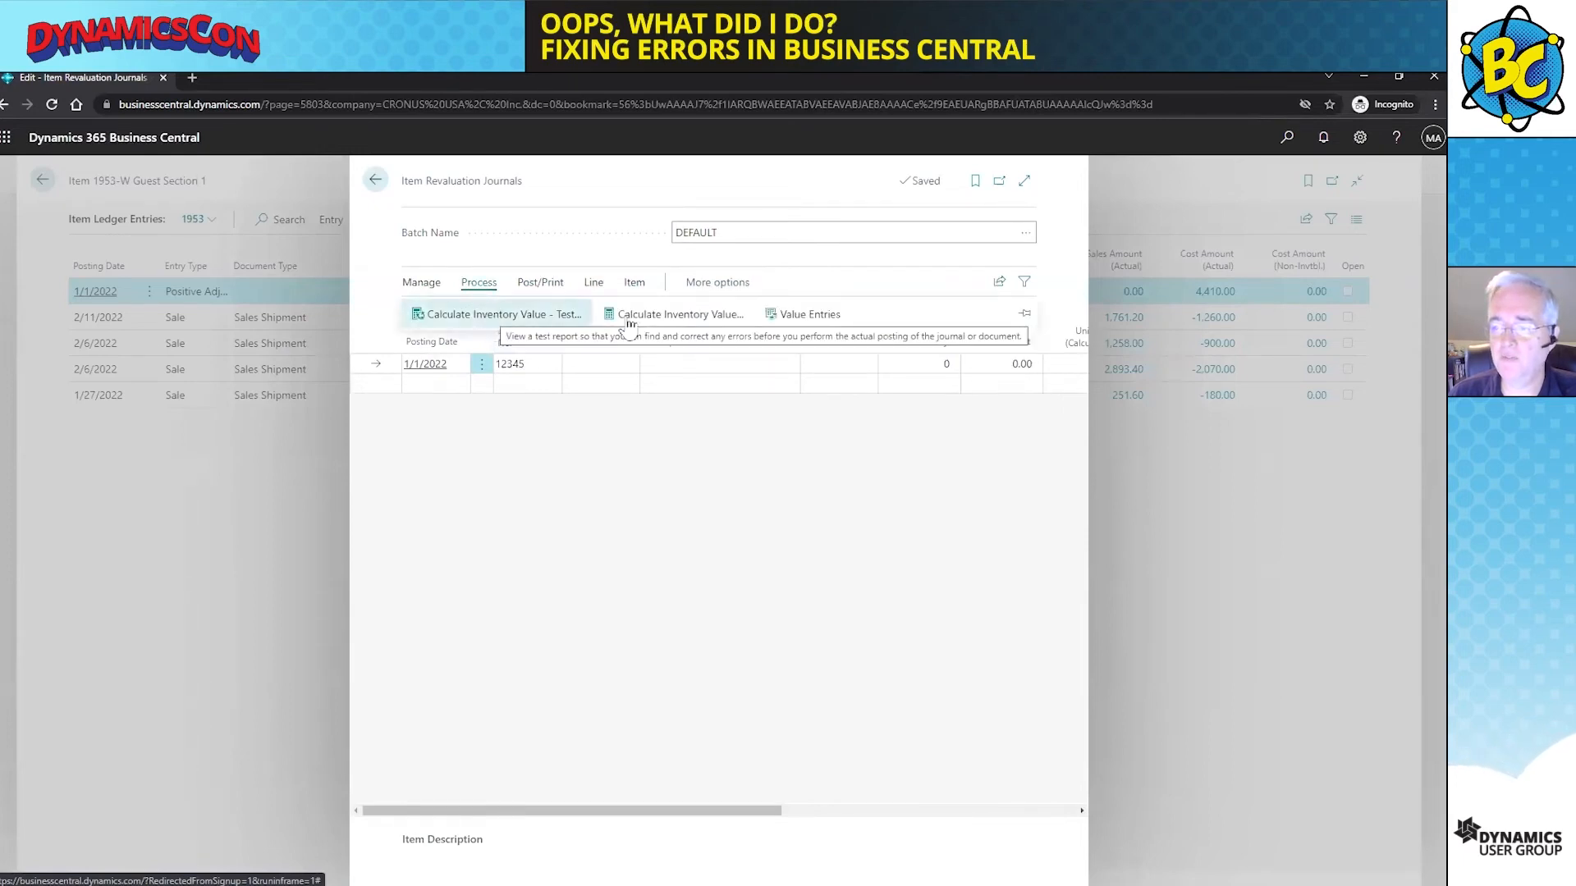
click(681, 315)
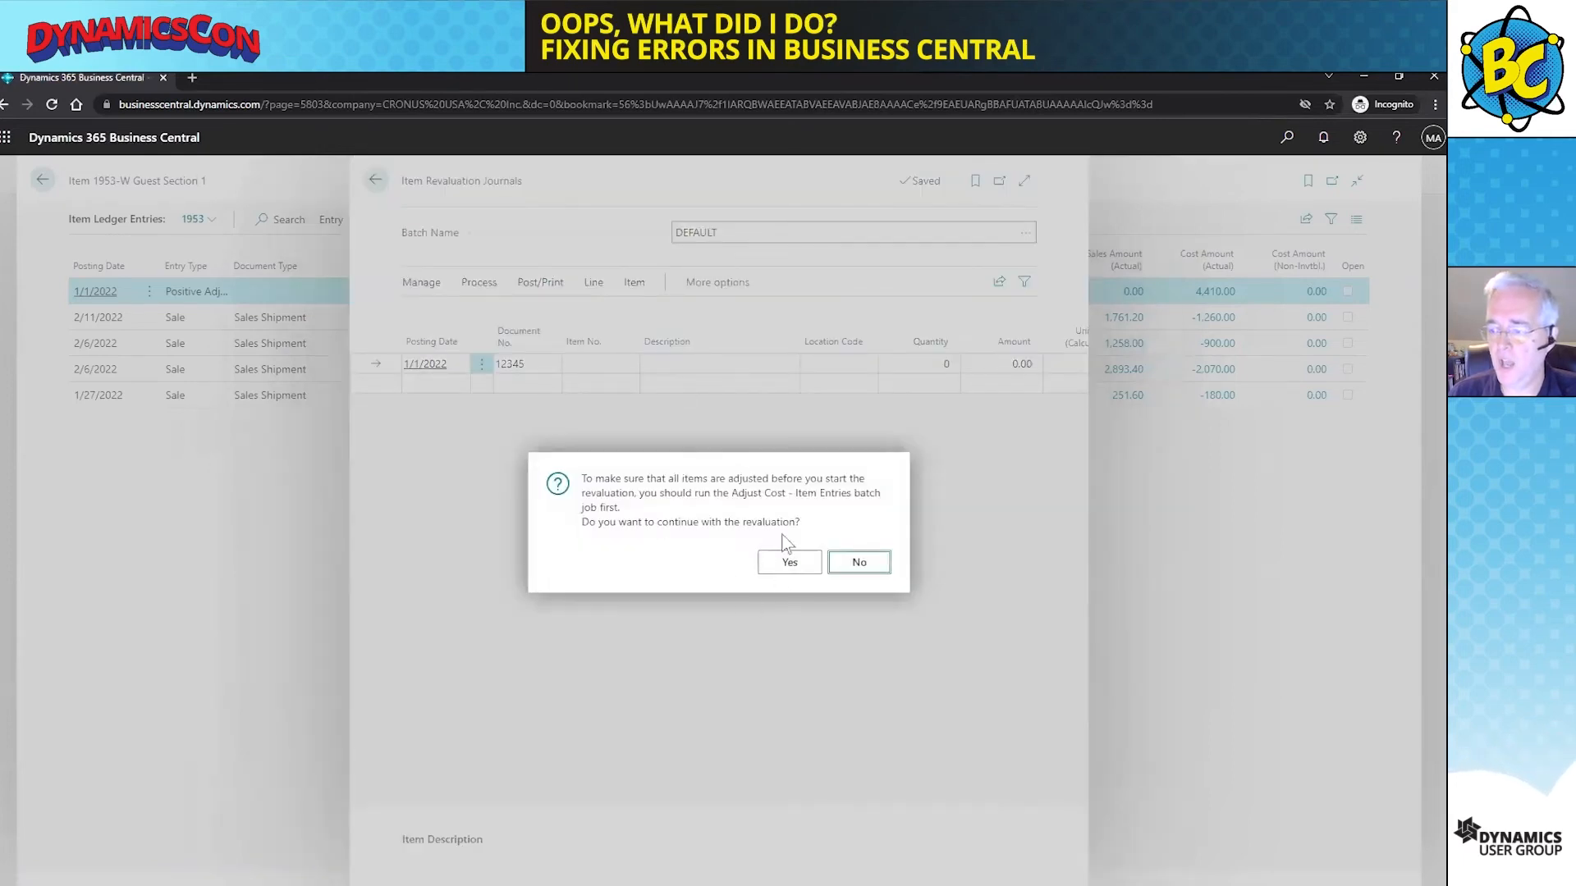
click(780, 565)
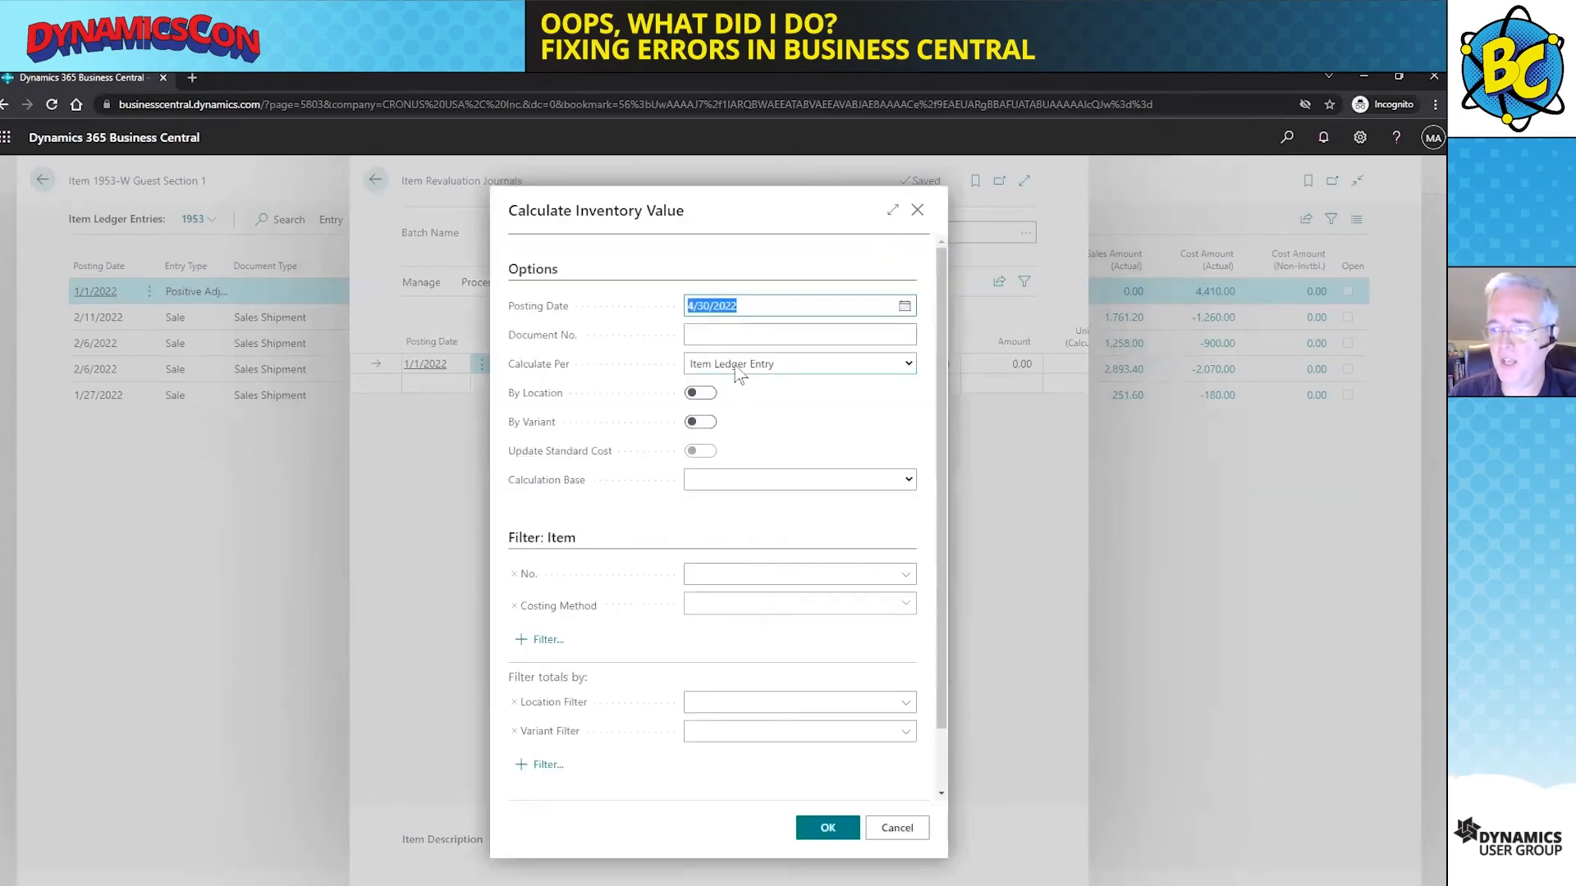
click(718, 573)
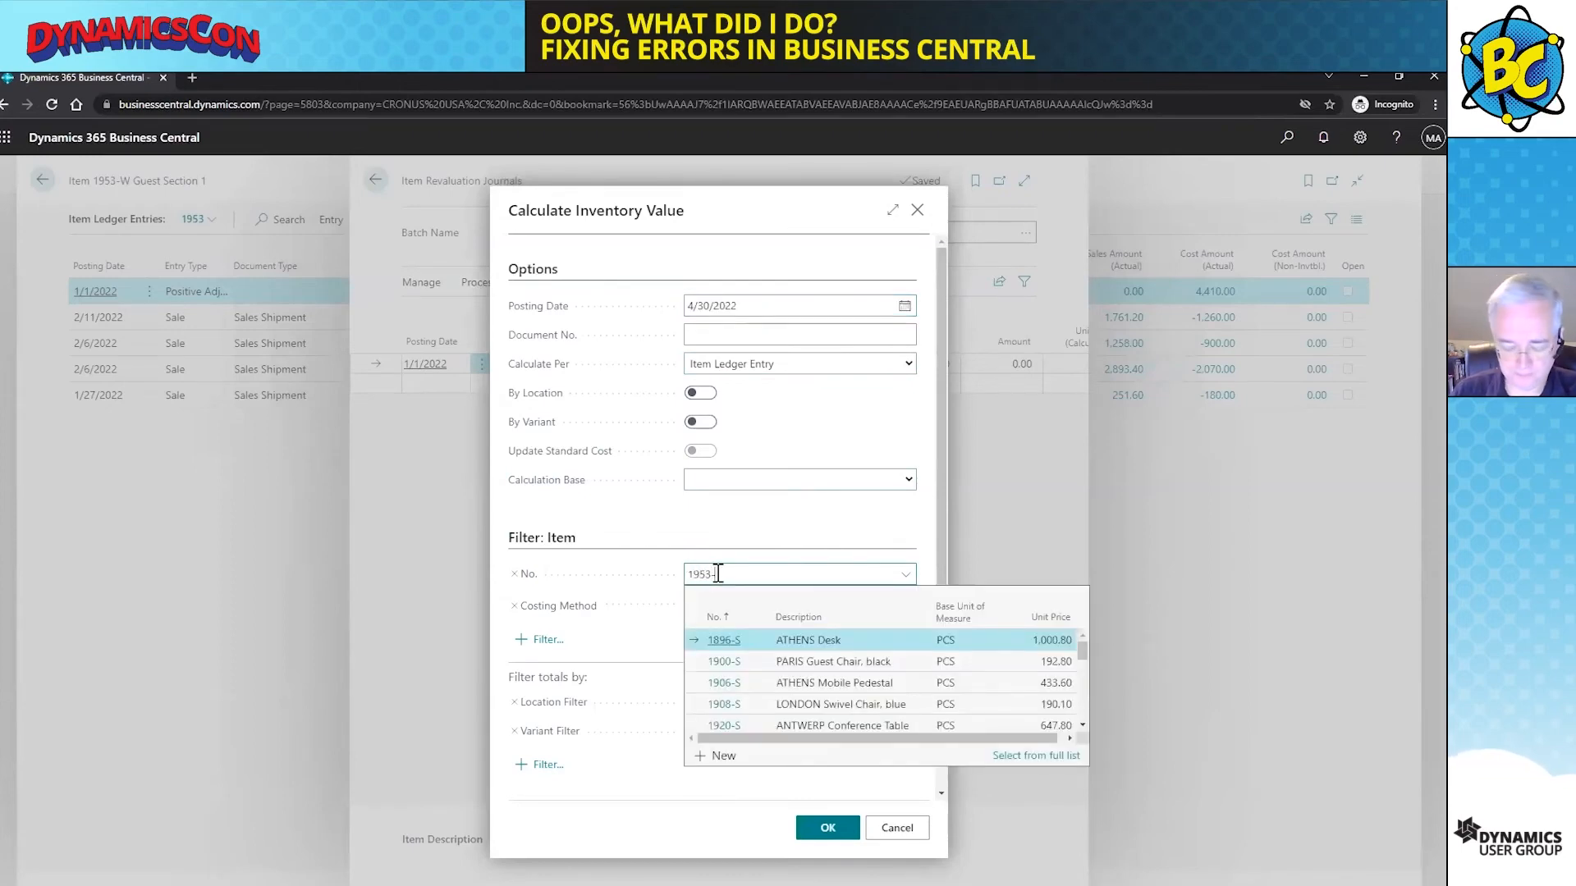
text(1953-w)
key(Tab)
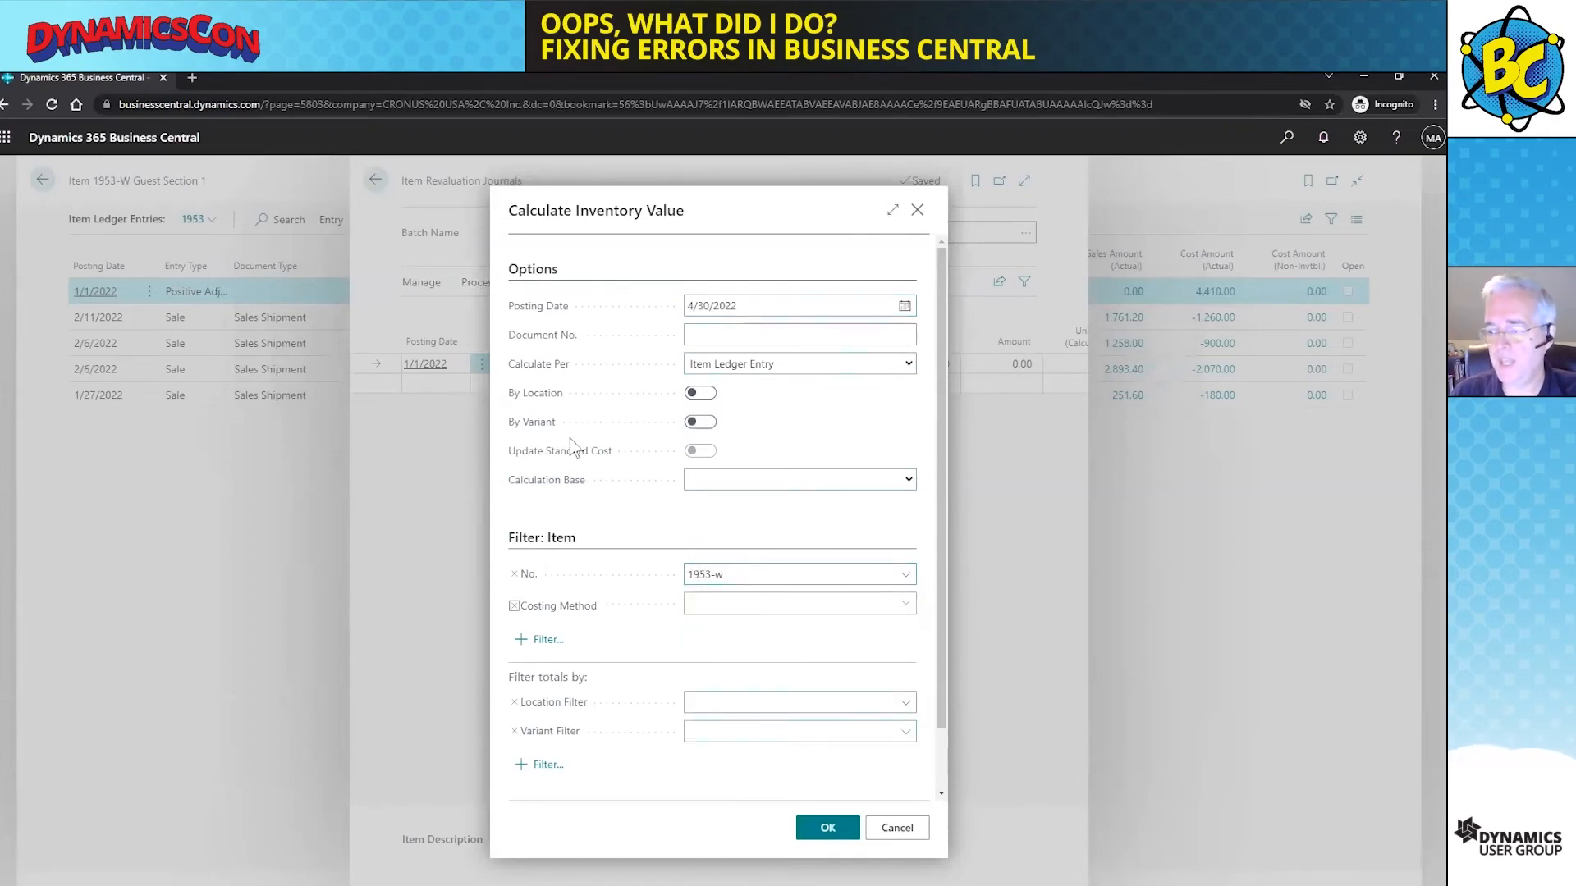
click(823, 829)
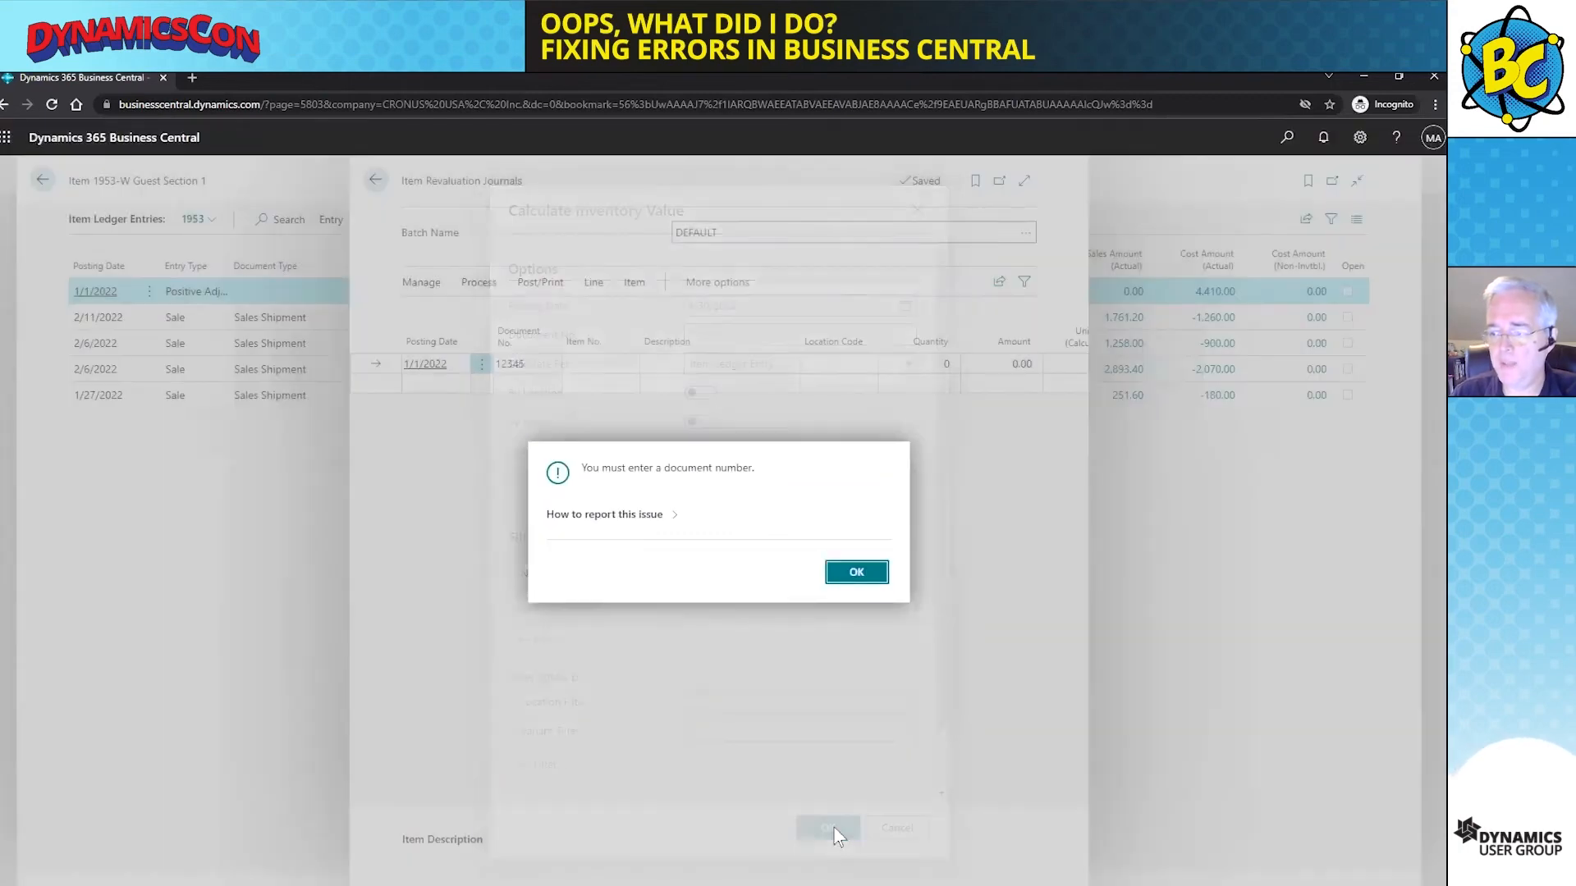
click(850, 573)
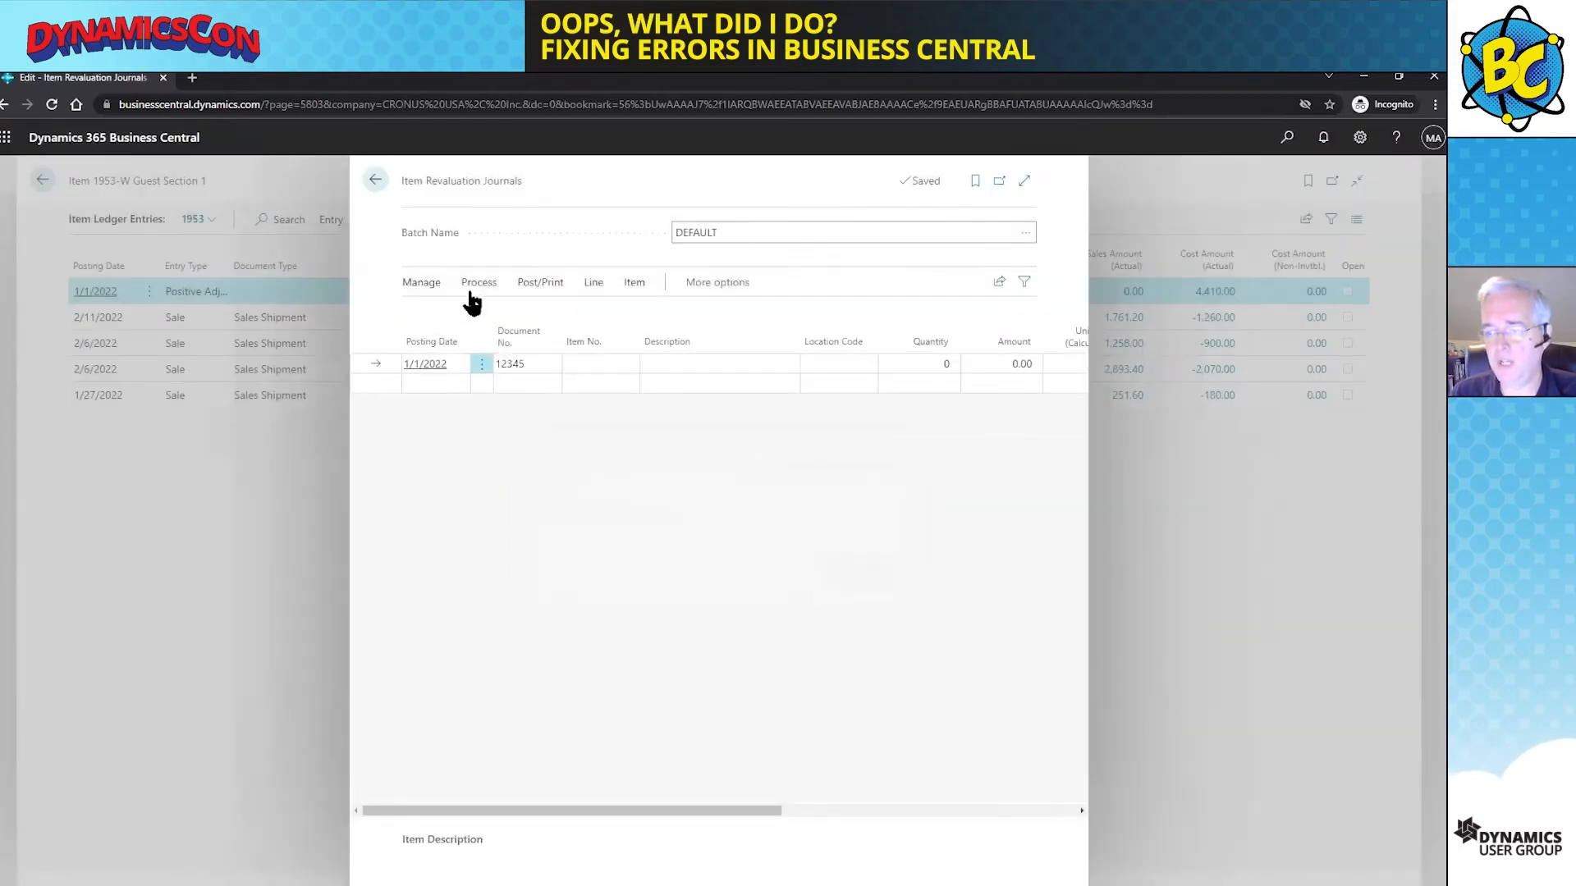
Try to calculate the inventory value for item 1953-W with document number TEST and posting date 4/30/2022
click(478, 283)
click(611, 316)
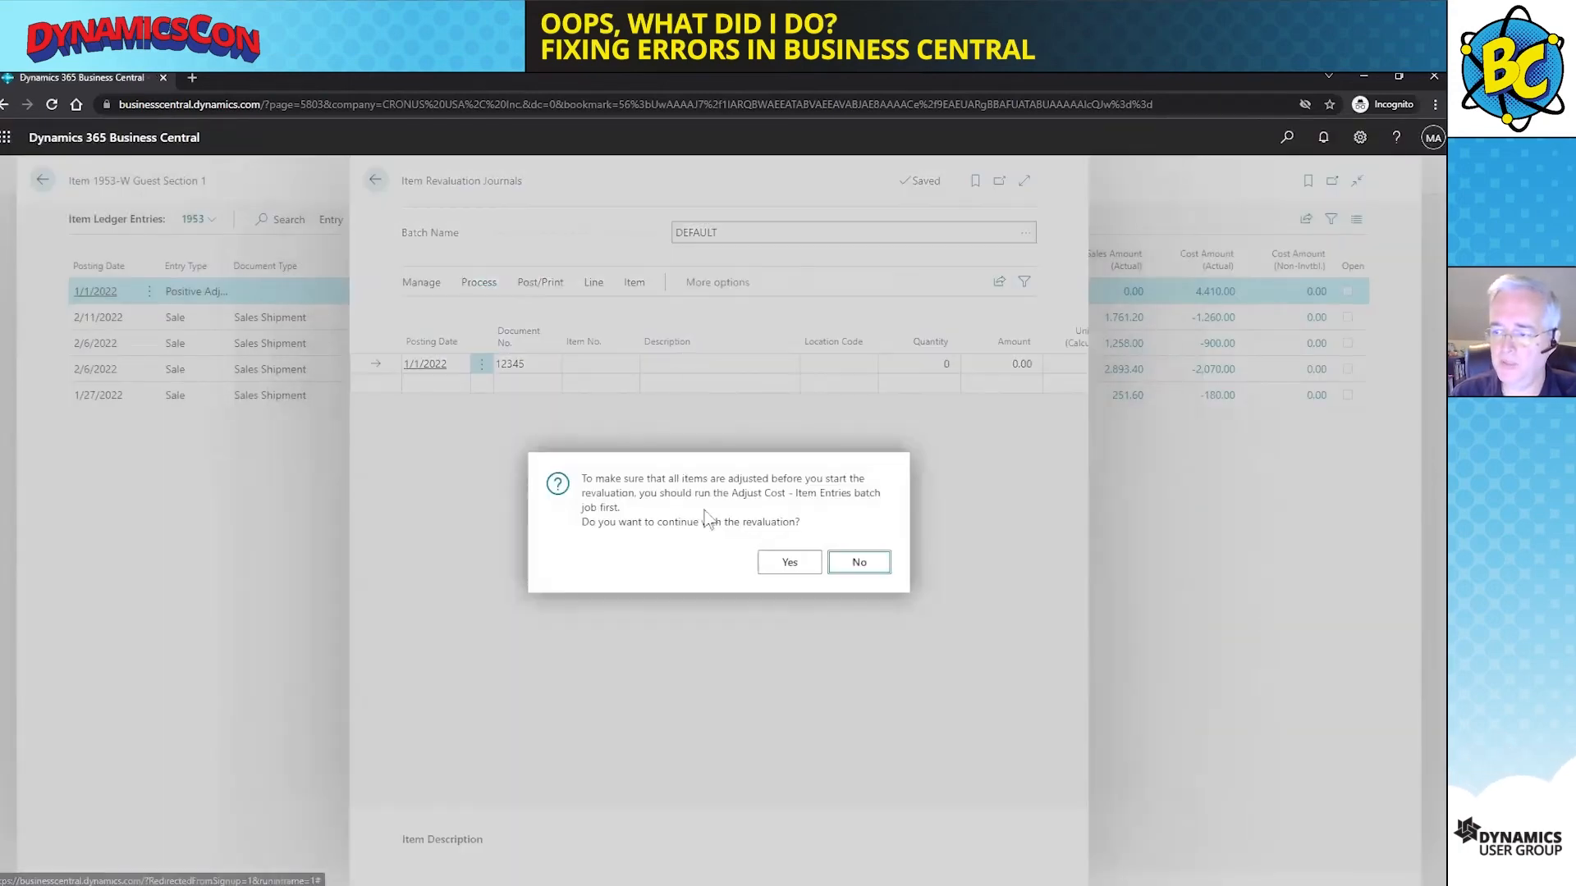
click(789, 565)
click(715, 332)
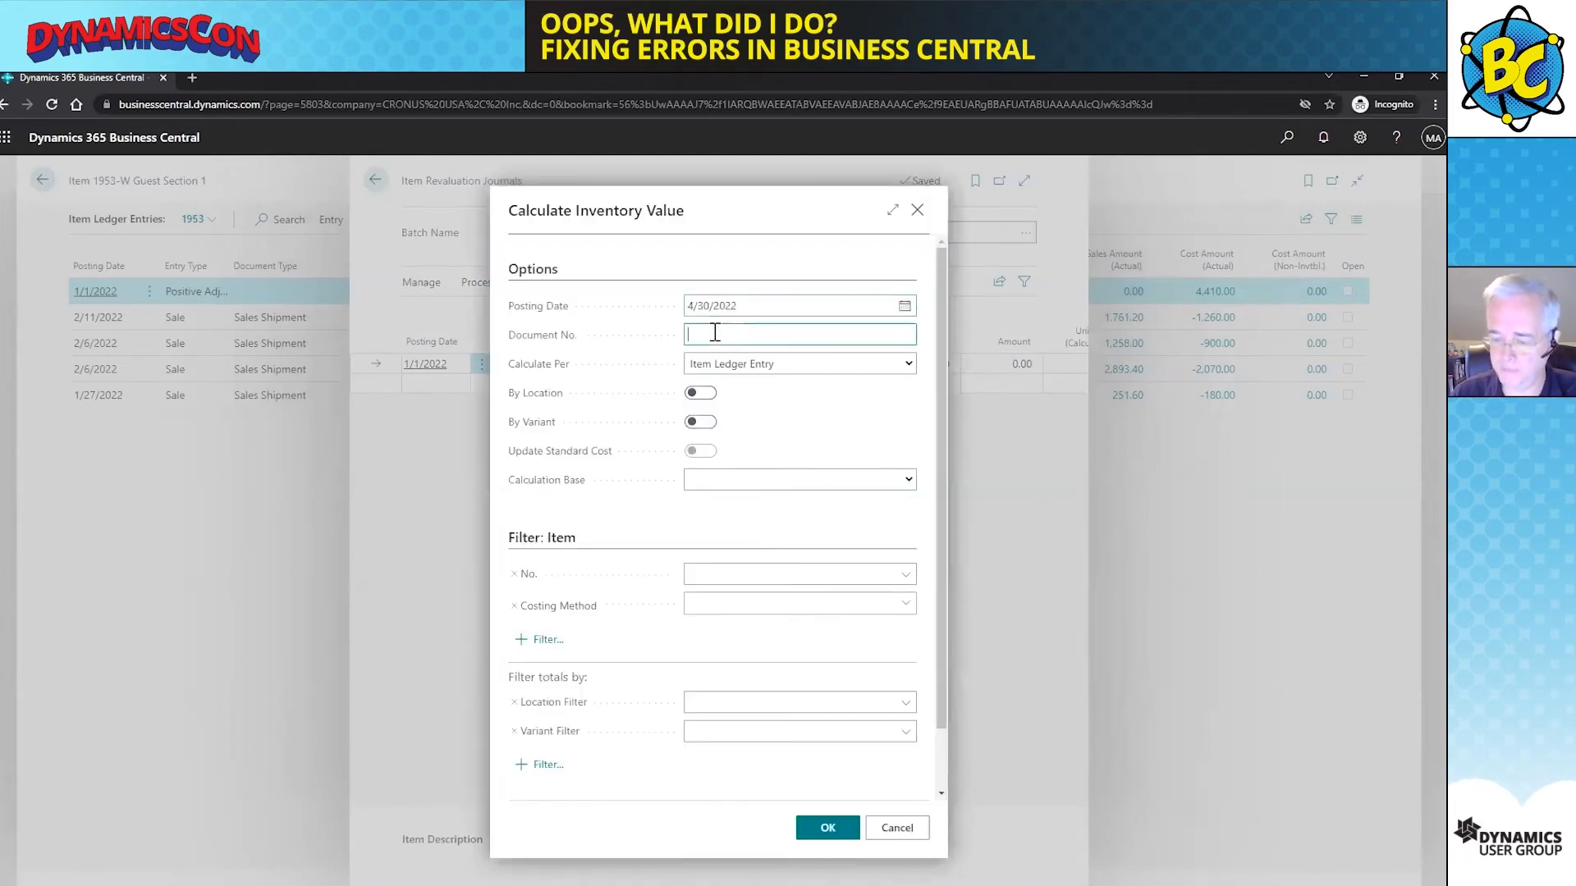
text(test)
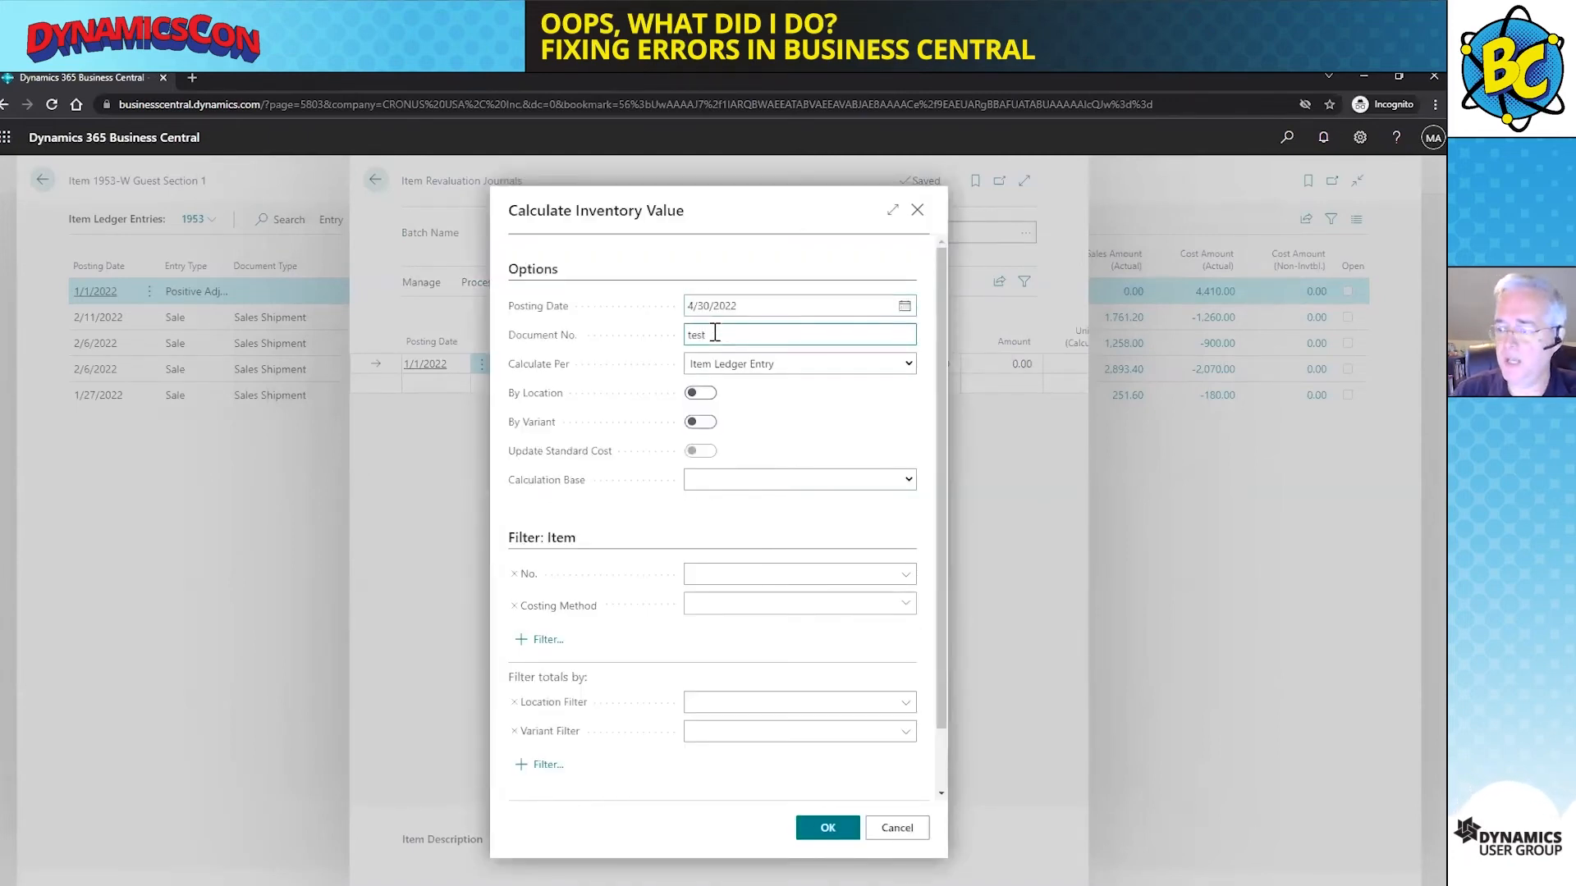
right_click(747, 582)
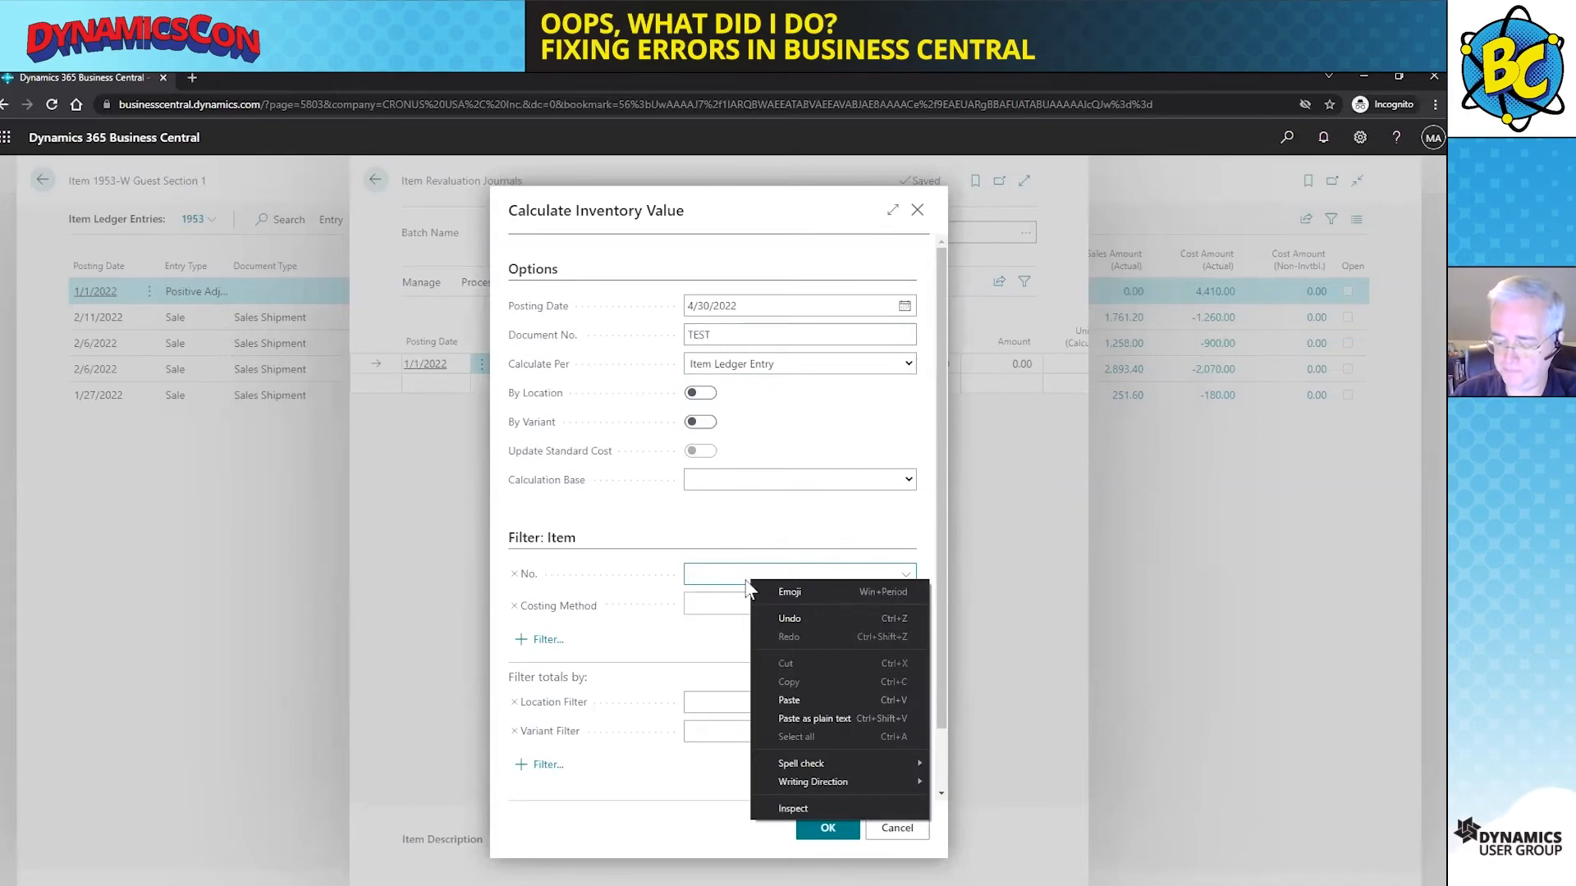
click(747, 578)
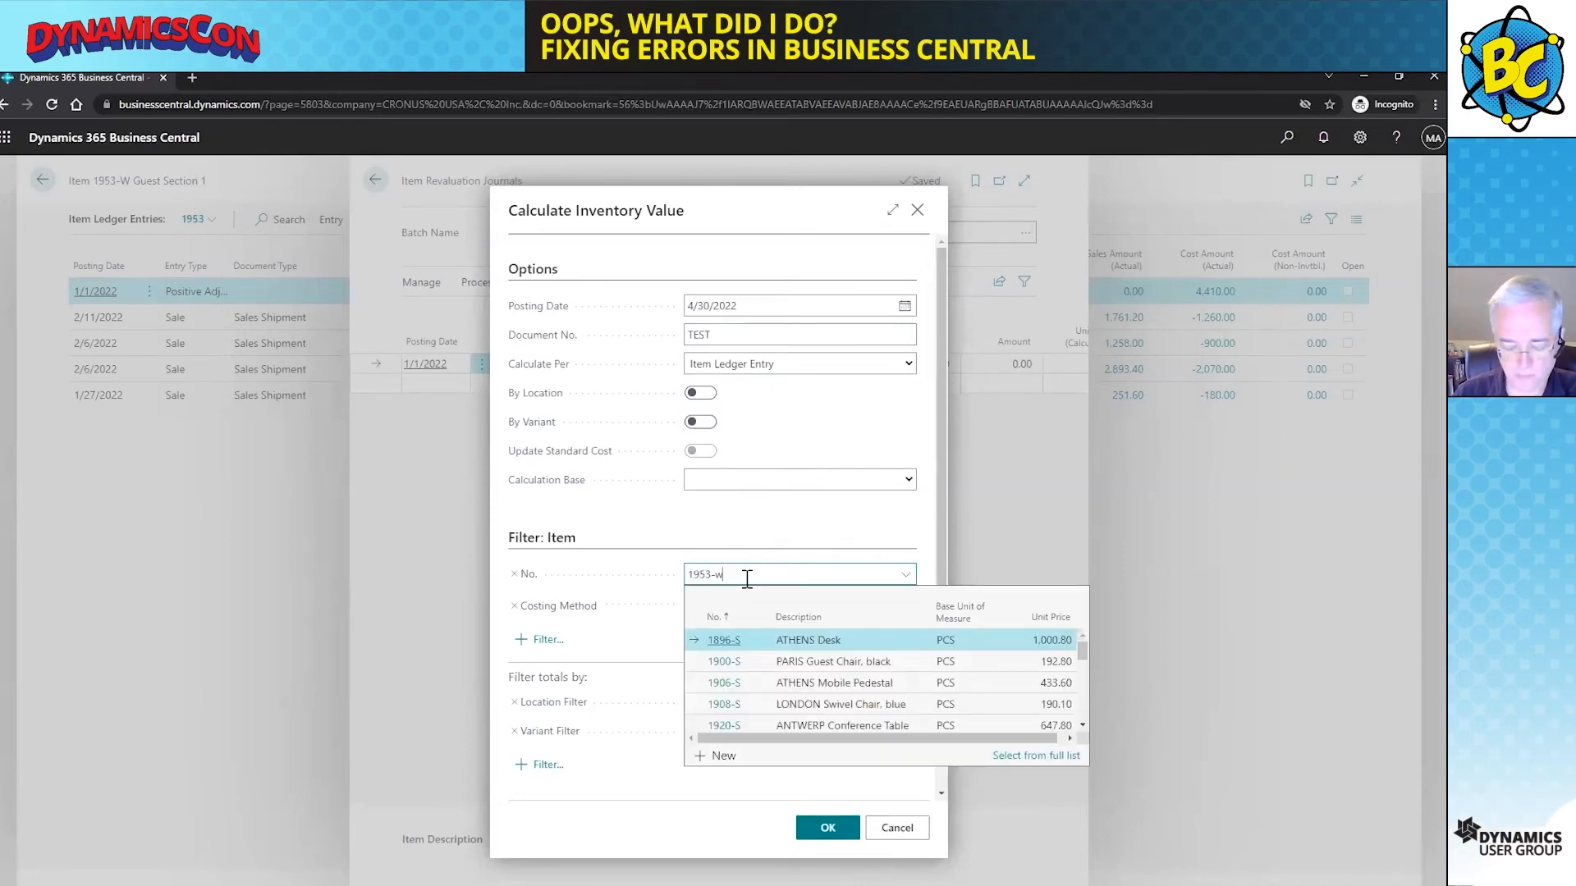
key(Tab)
click(828, 829)
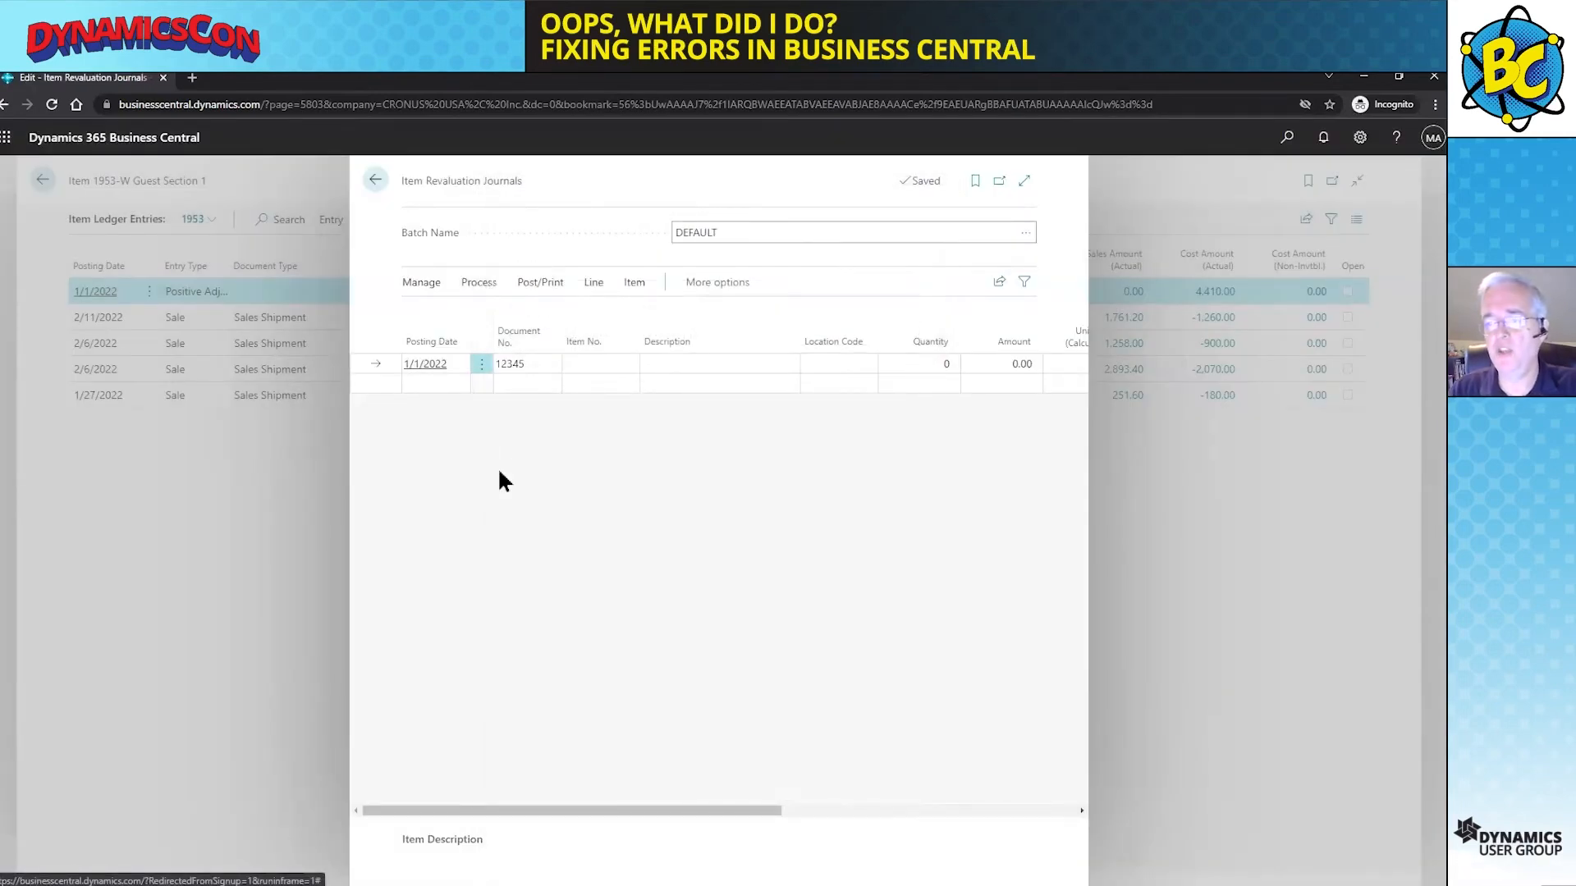
On the expanded journal page, clear the line's document number and set its item number to 1953-W
click(479, 282)
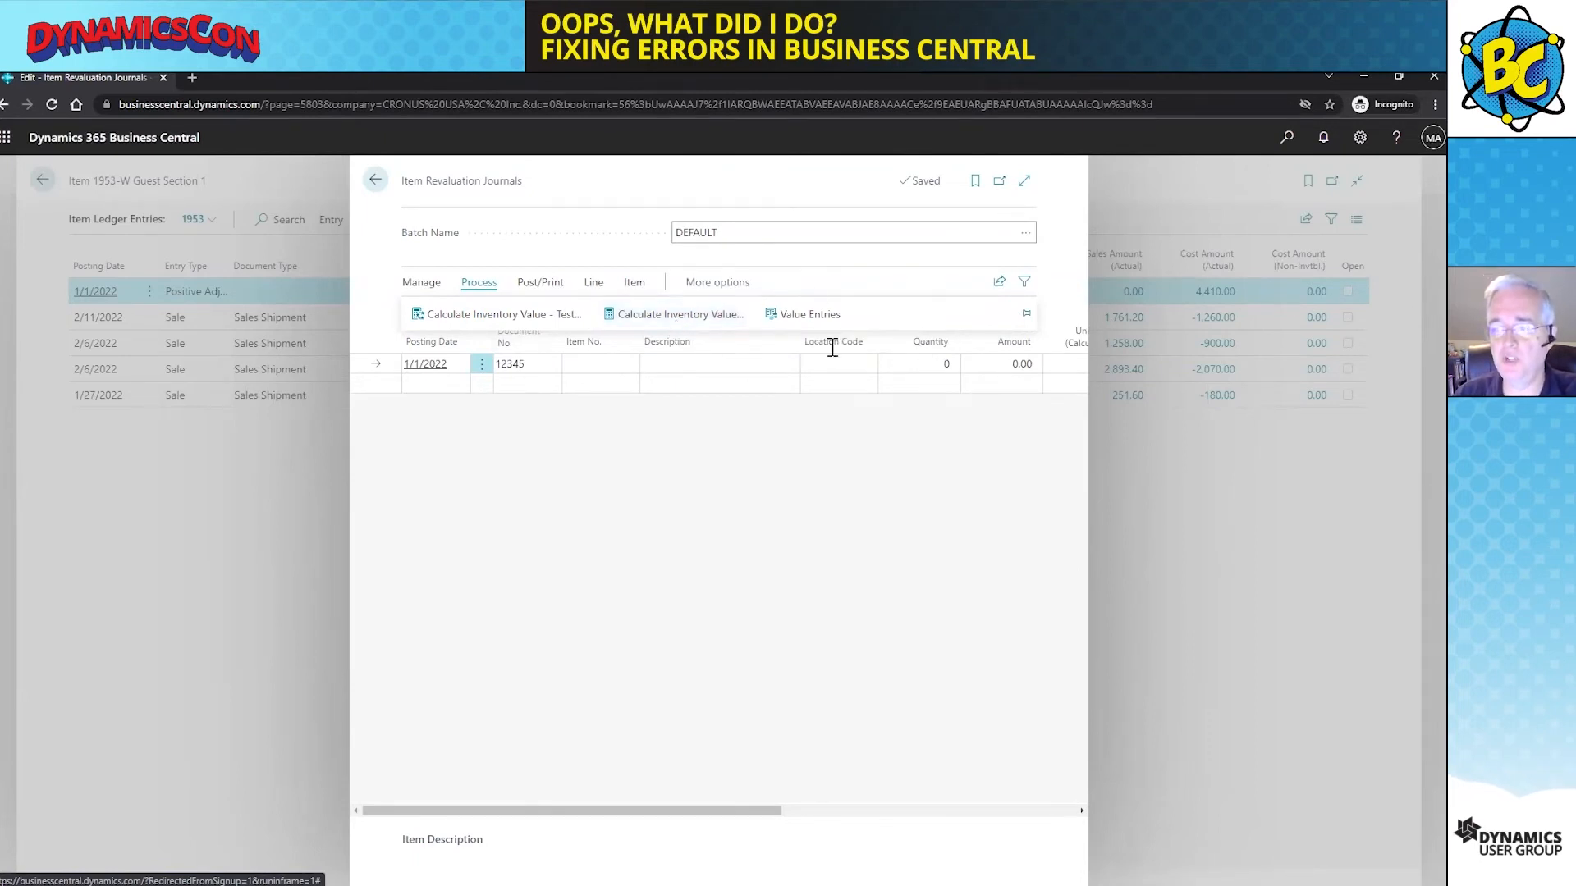
click(1025, 183)
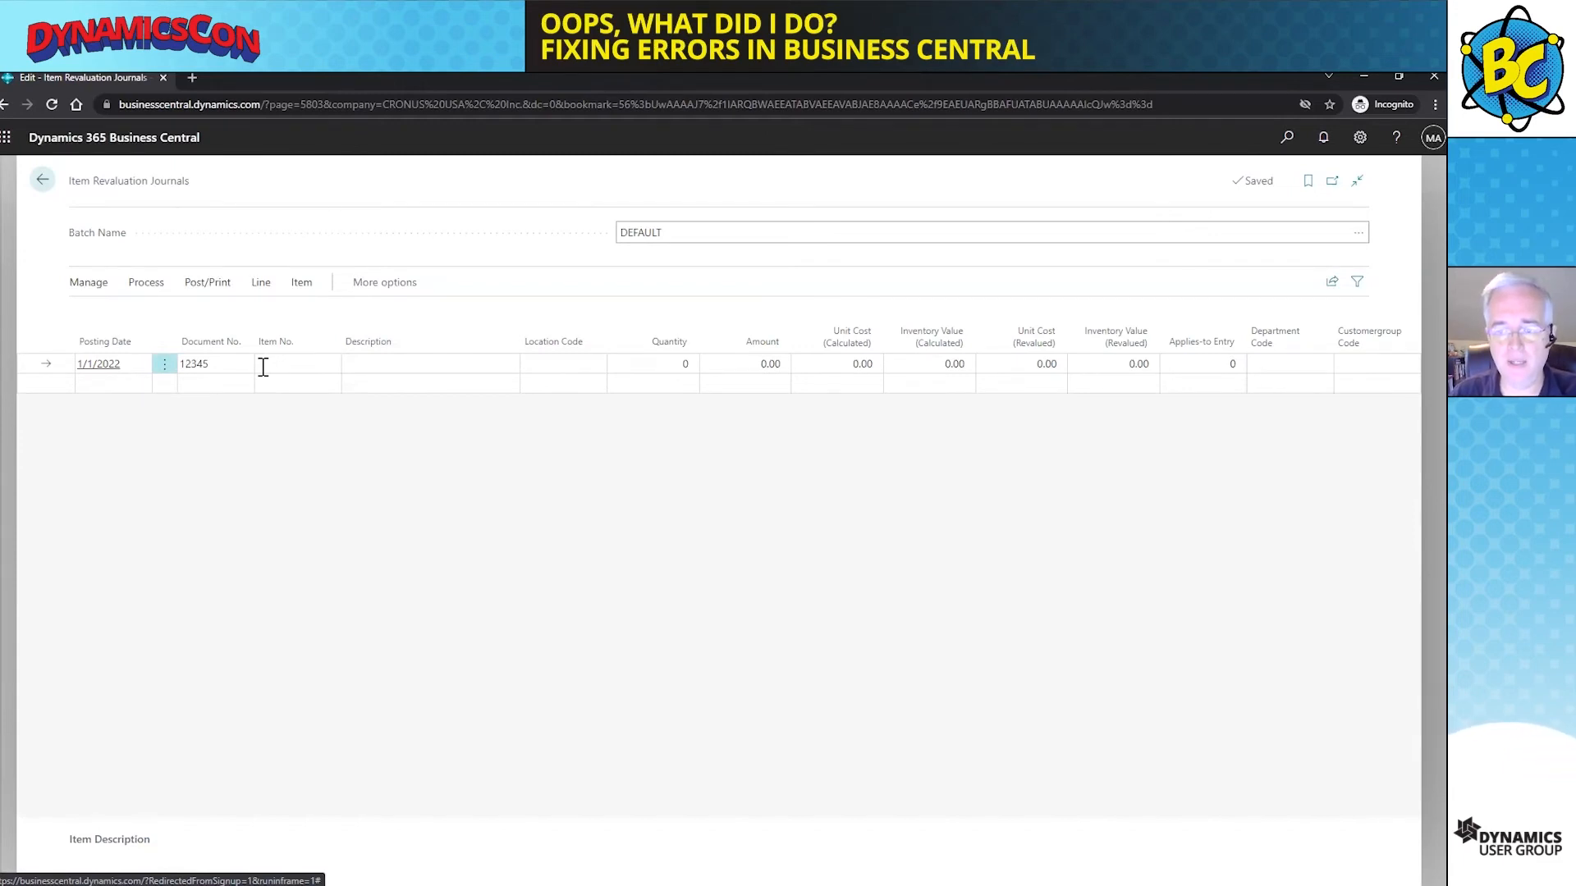
click(191, 363)
key(ctrl+a)
key(BackSpace)
key(Tab)
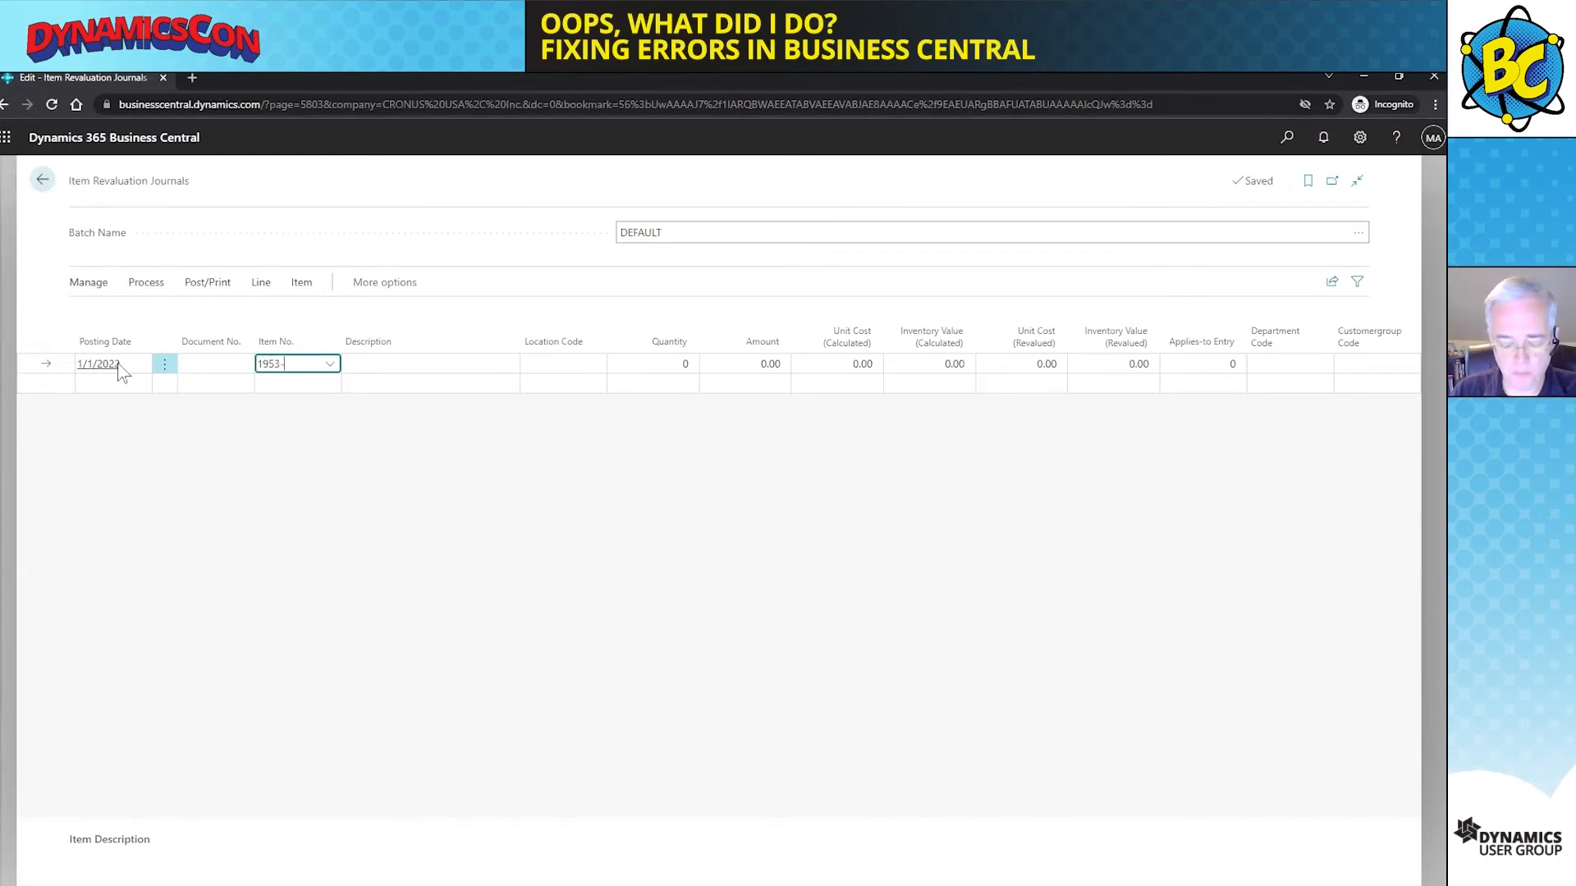
key(Tab)
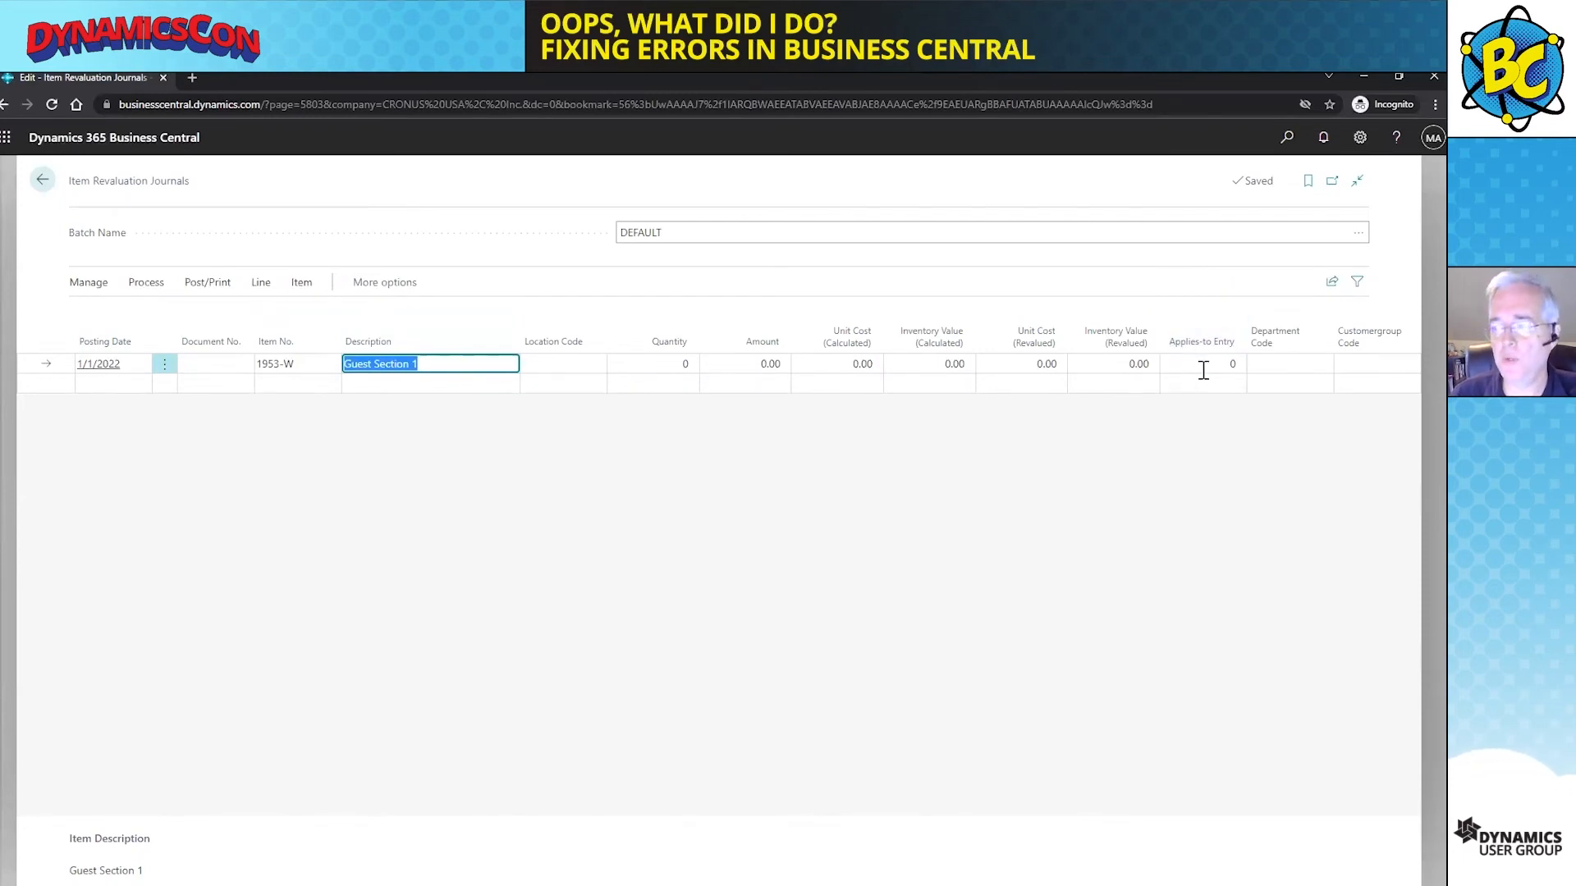
Apply the journal line to the 1/1/2022 positive adjustment entry and set its revalued unit cost to 100
click(1211, 365)
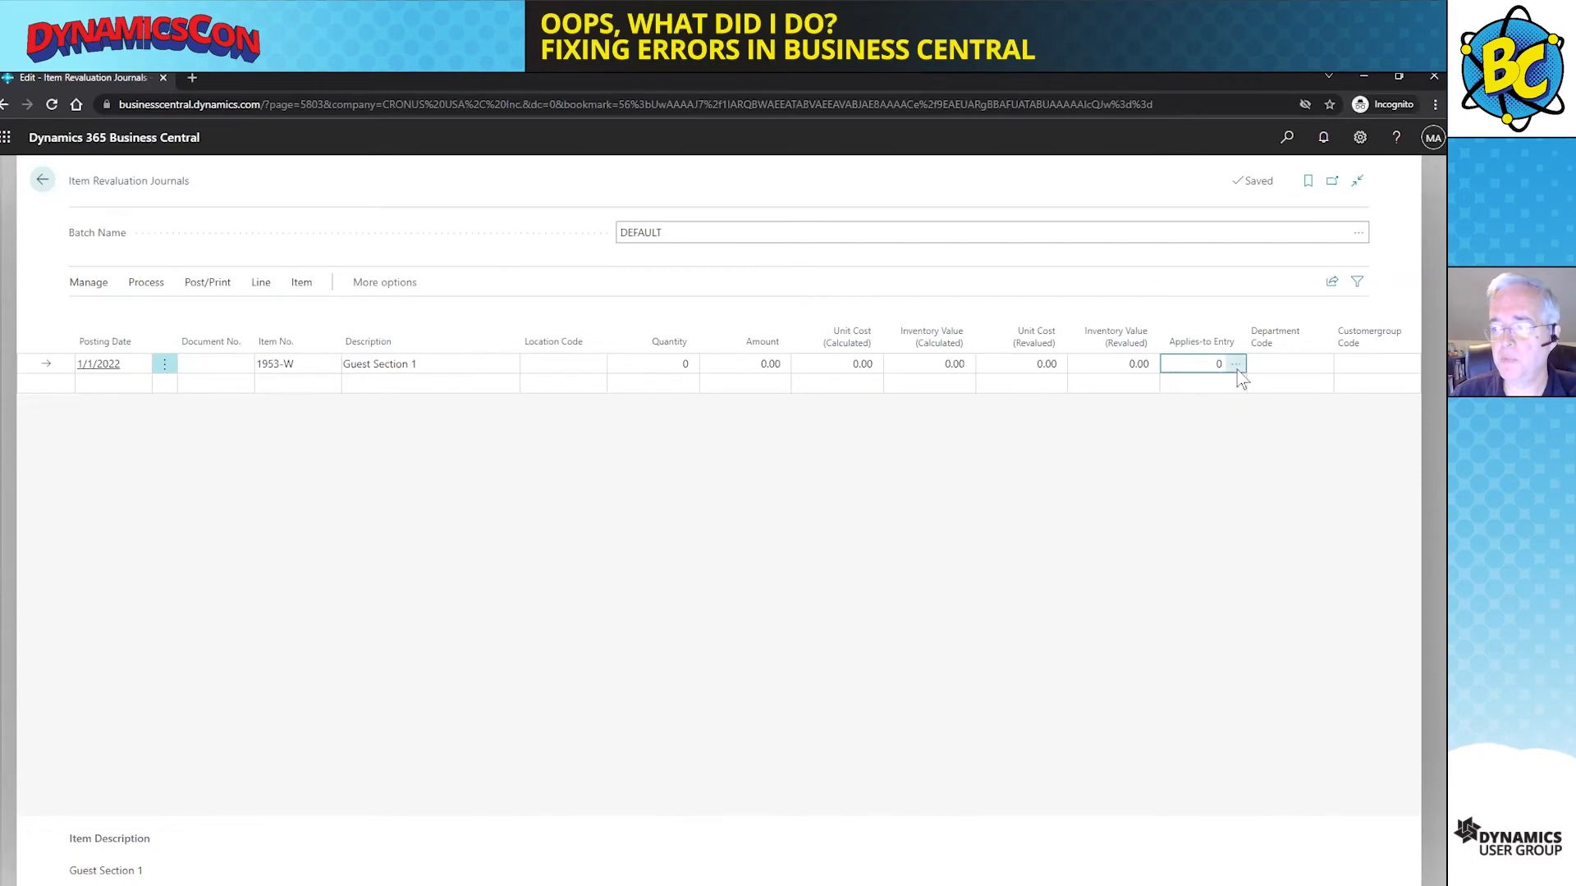
click(1237, 365)
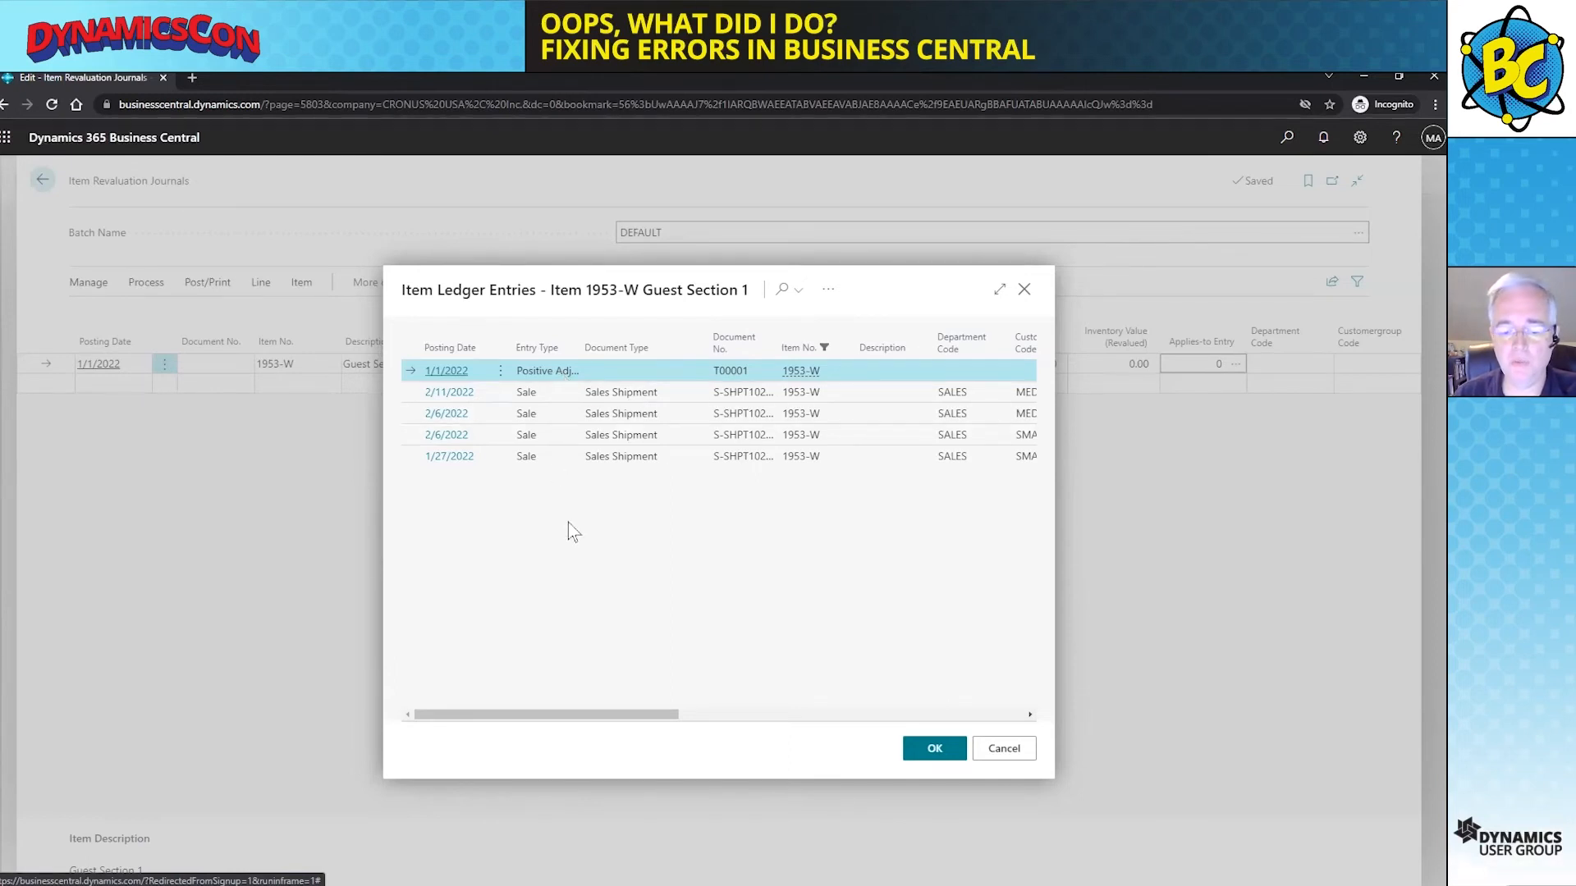
click(936, 749)
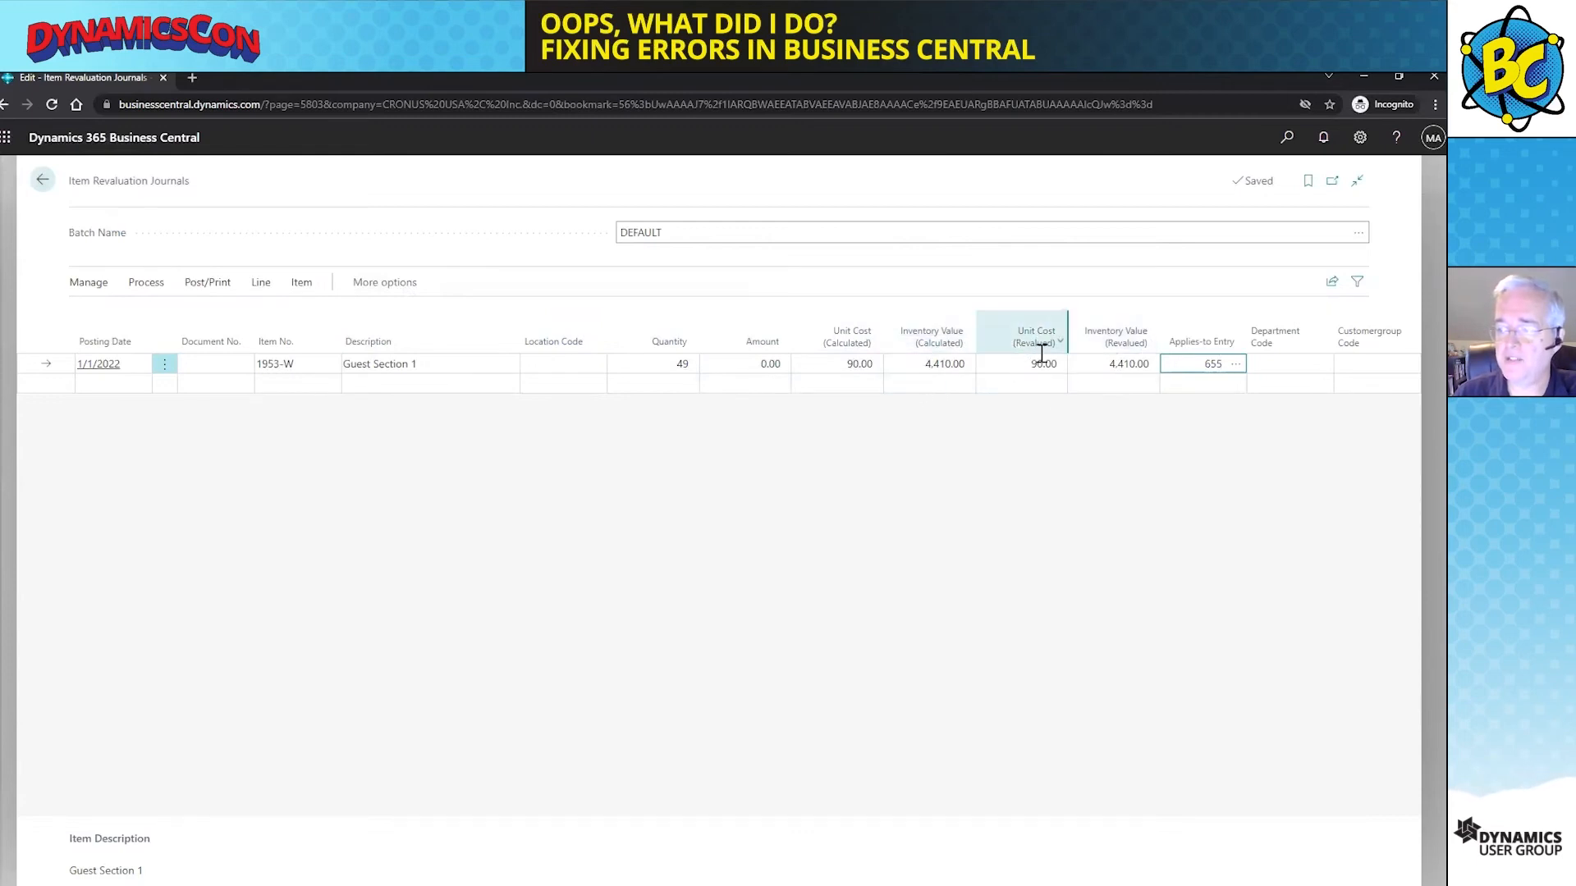
click(1002, 367)
text(1)
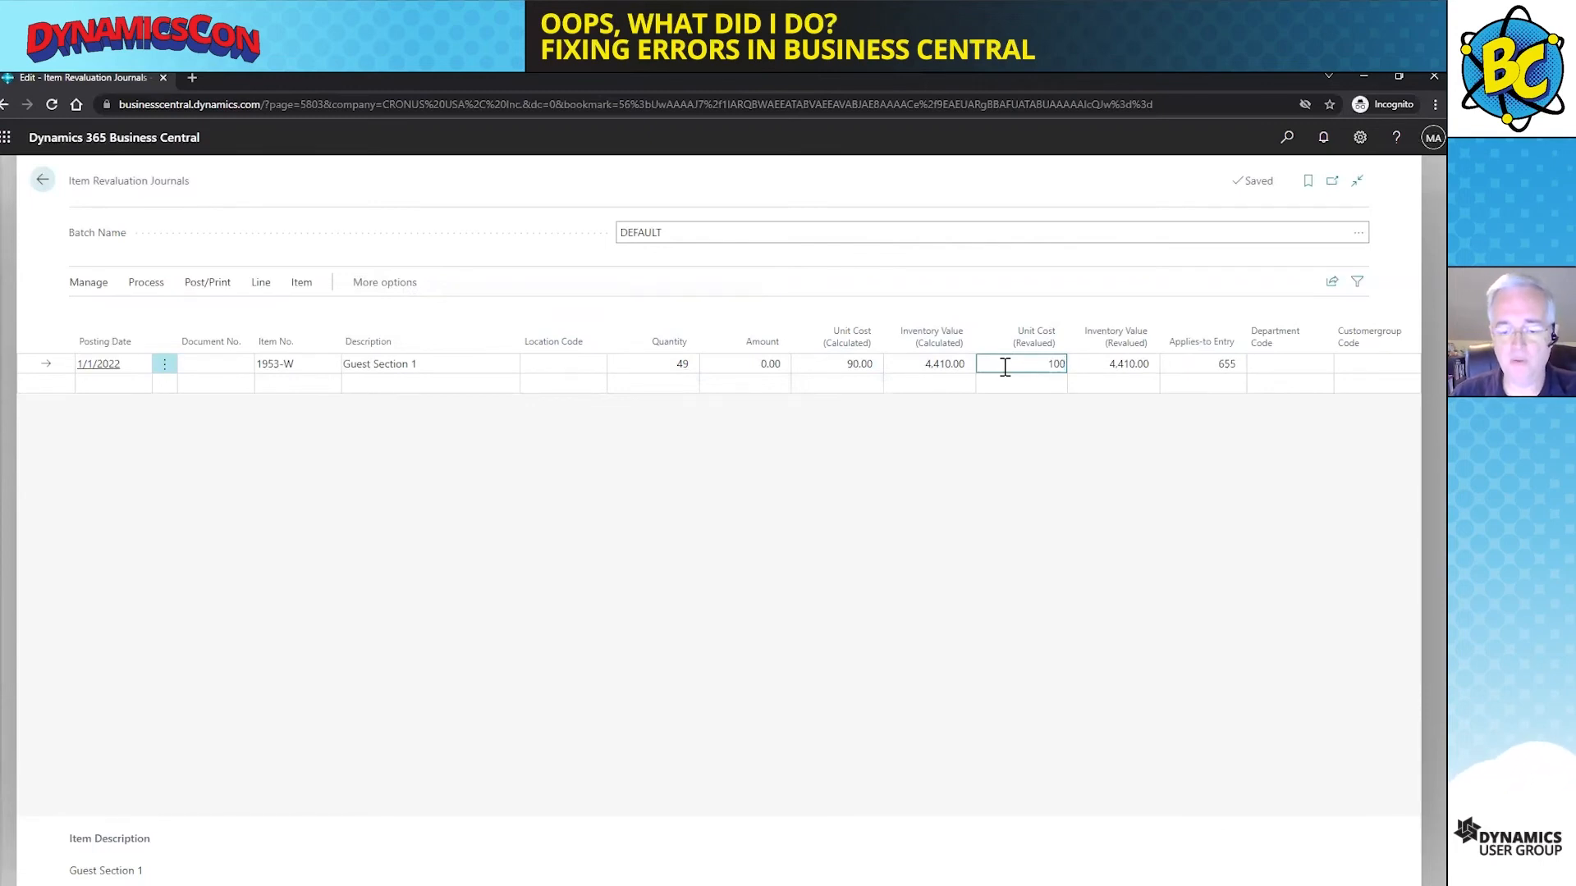
text(00)
key(Tab)
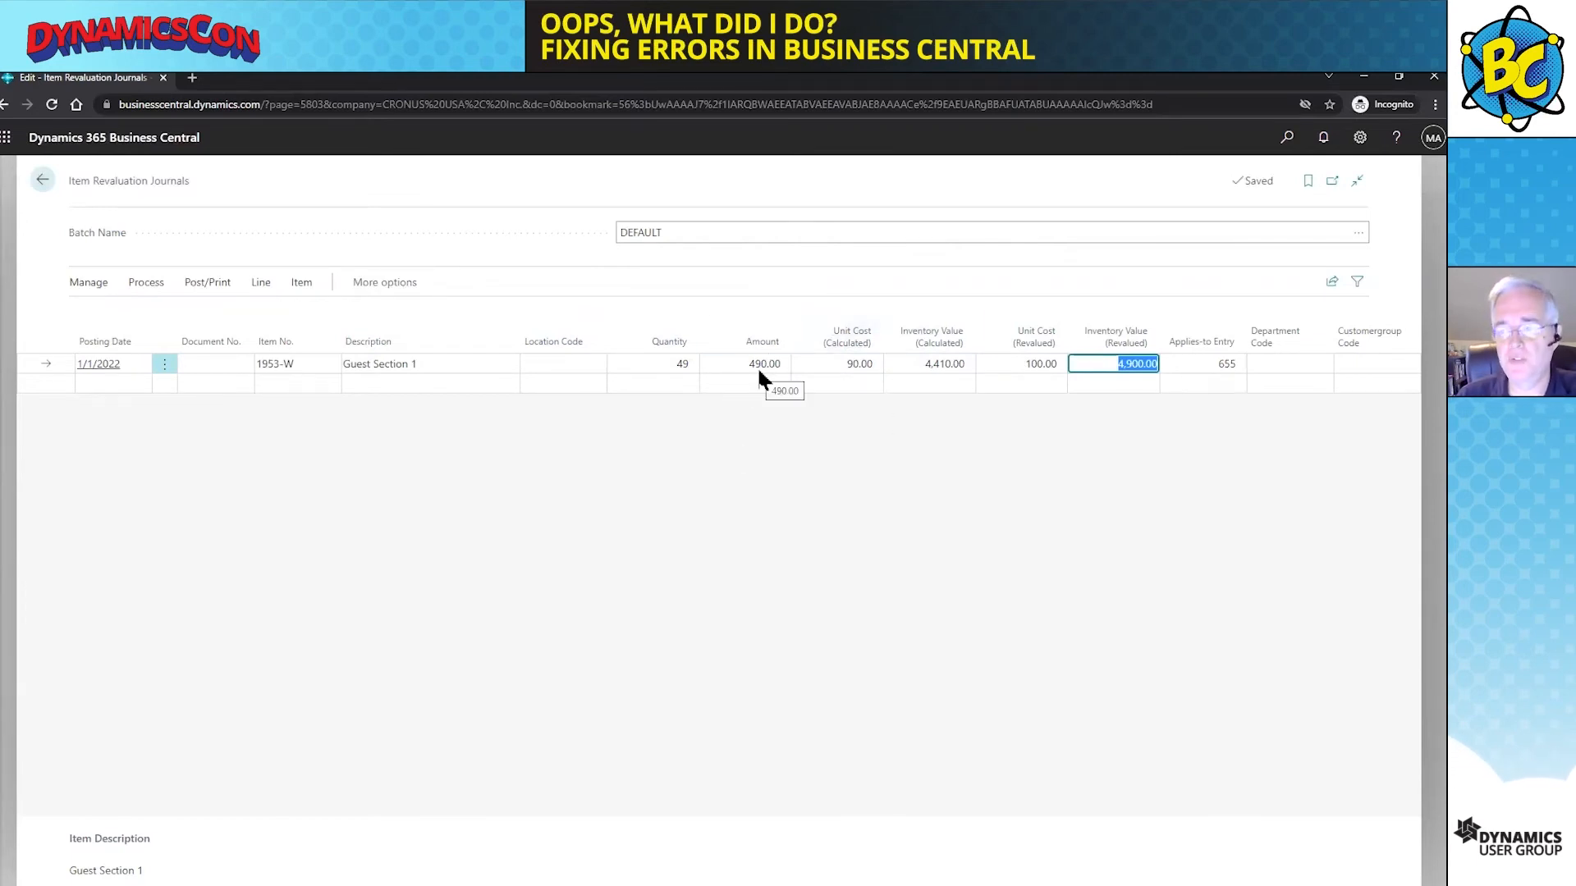
Try to post the revaluation journal line with its document number left blank
click(194, 286)
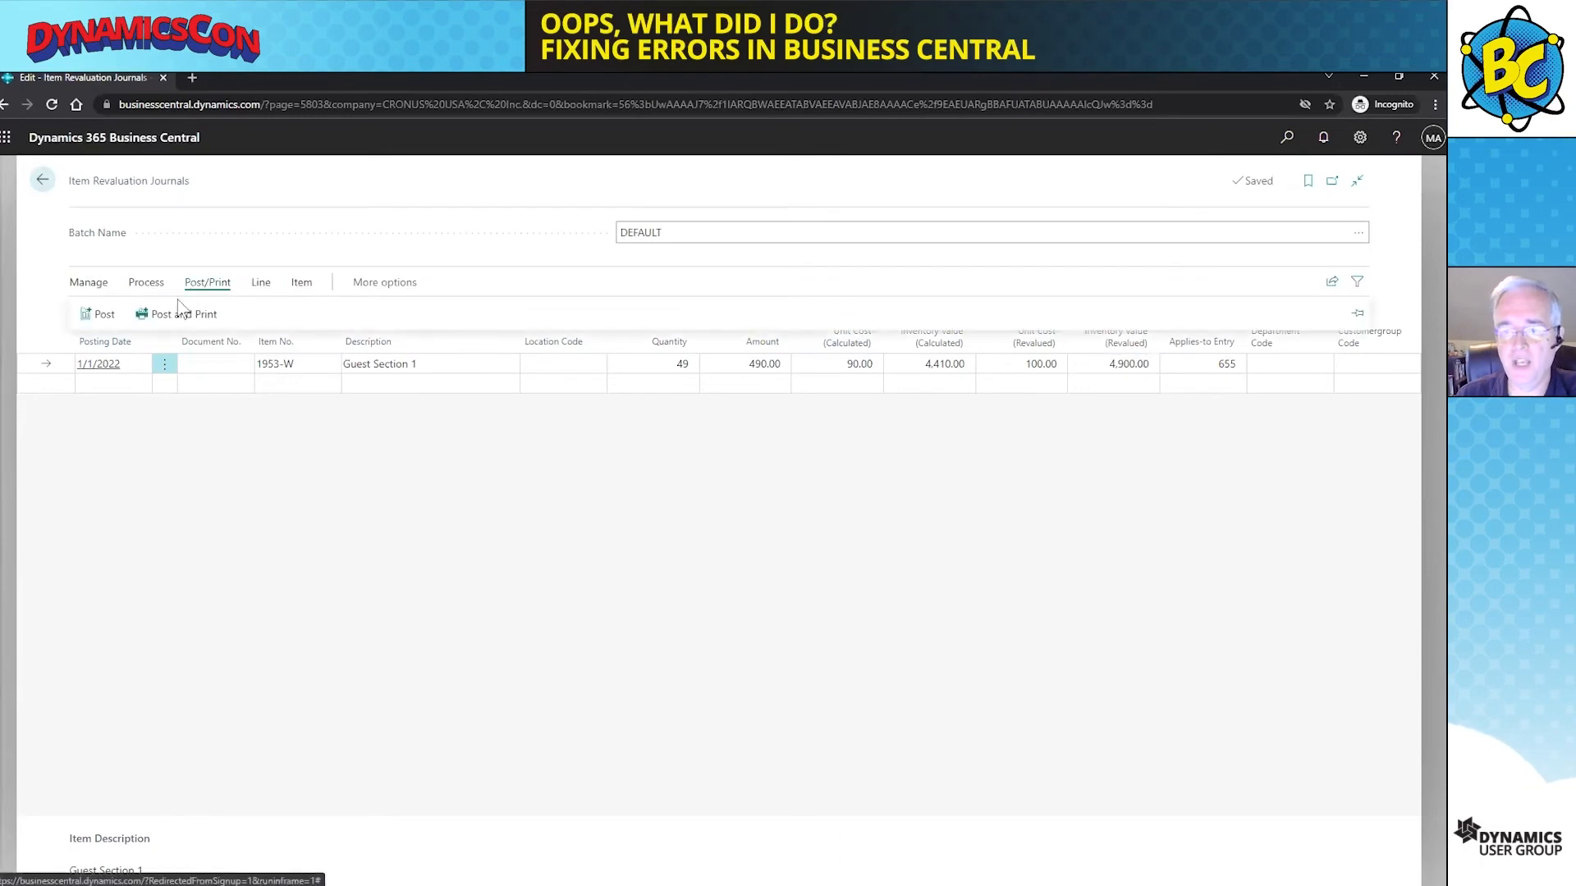
click(97, 314)
click(780, 558)
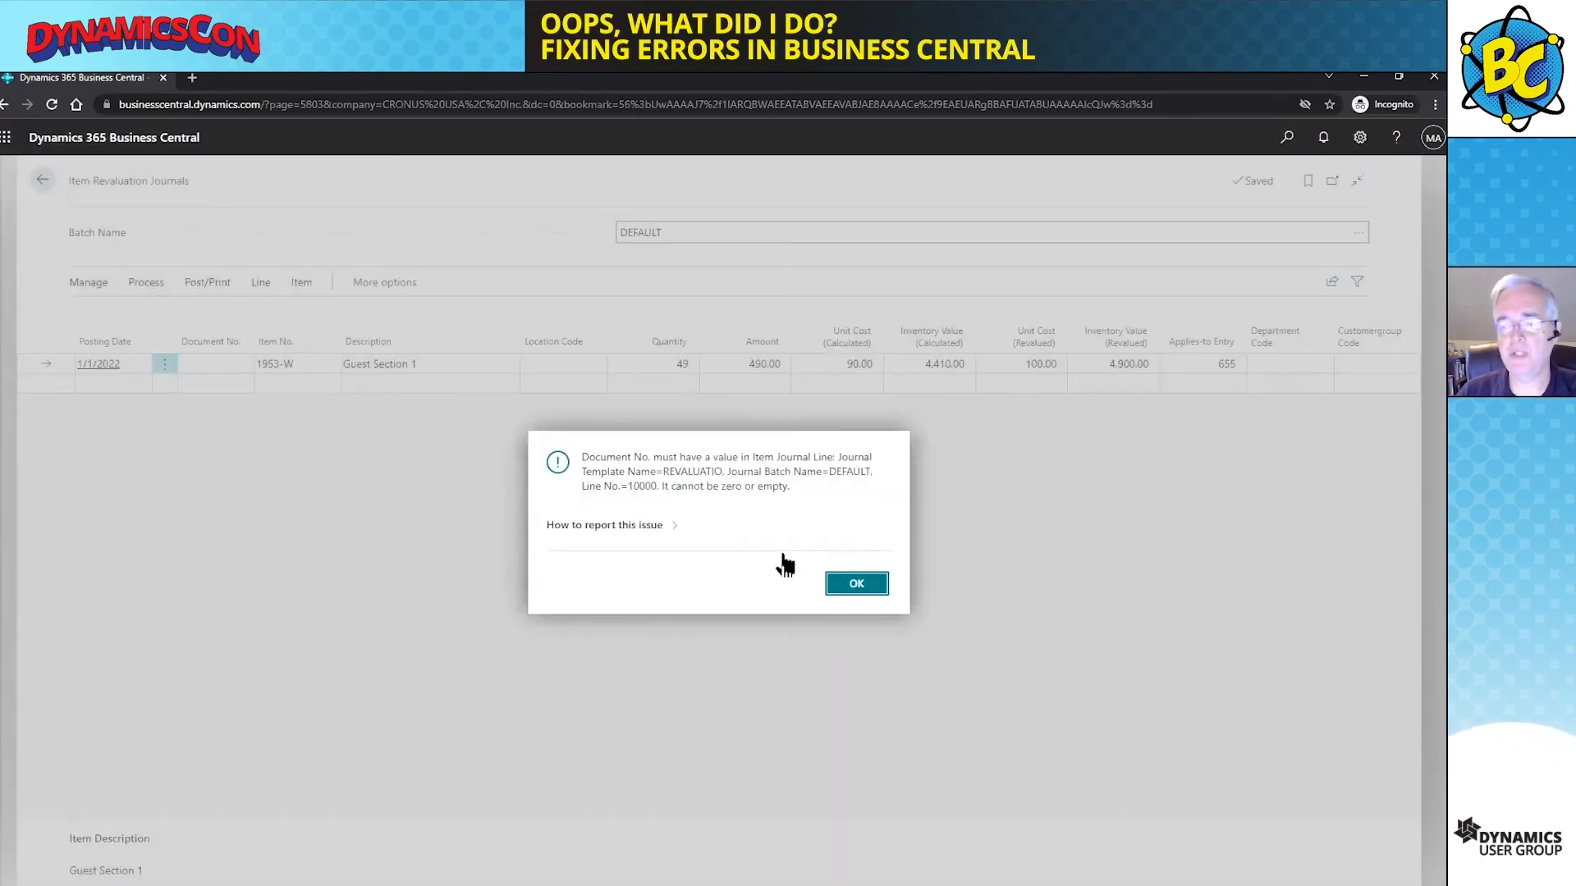
click(856, 584)
Post the revaluation journal line with document number 12345 and return to the item ledger entries
click(206, 362)
text(12345)
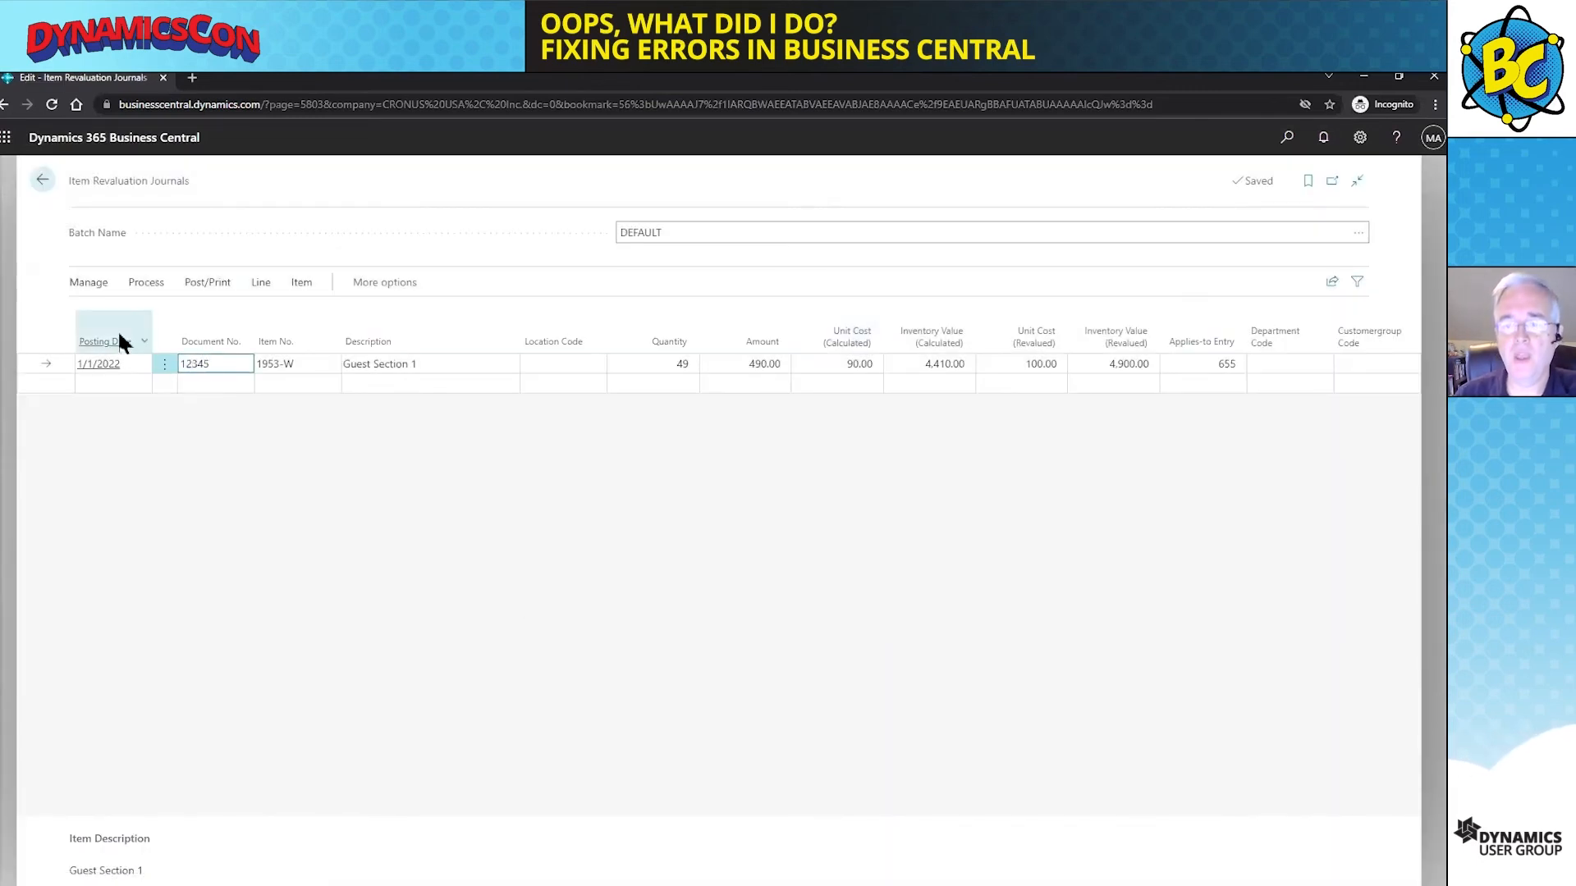
click(205, 283)
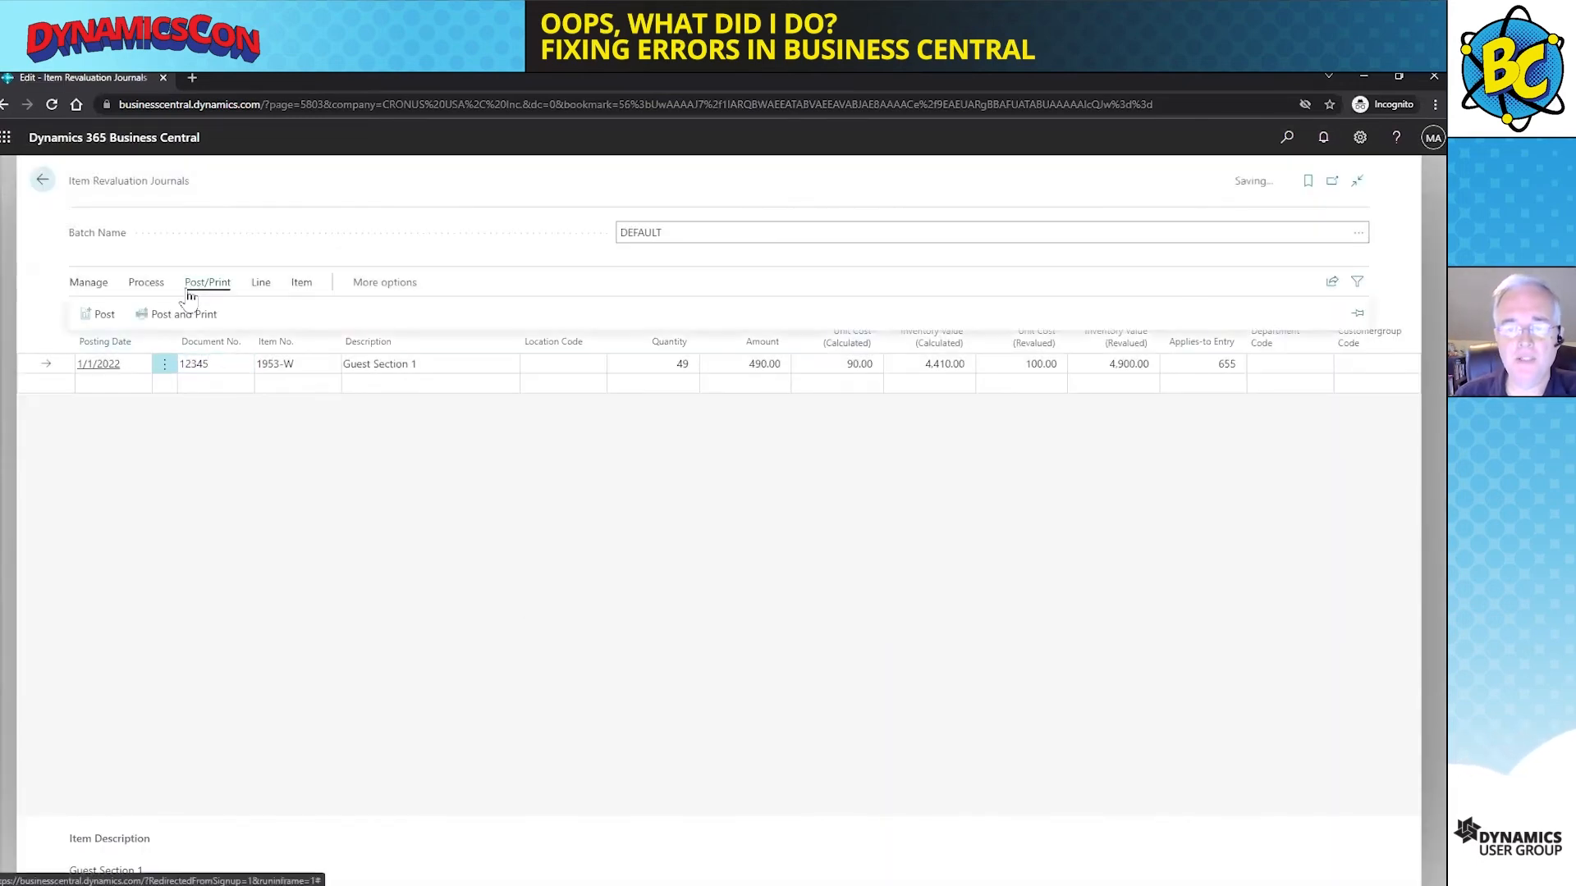
click(105, 316)
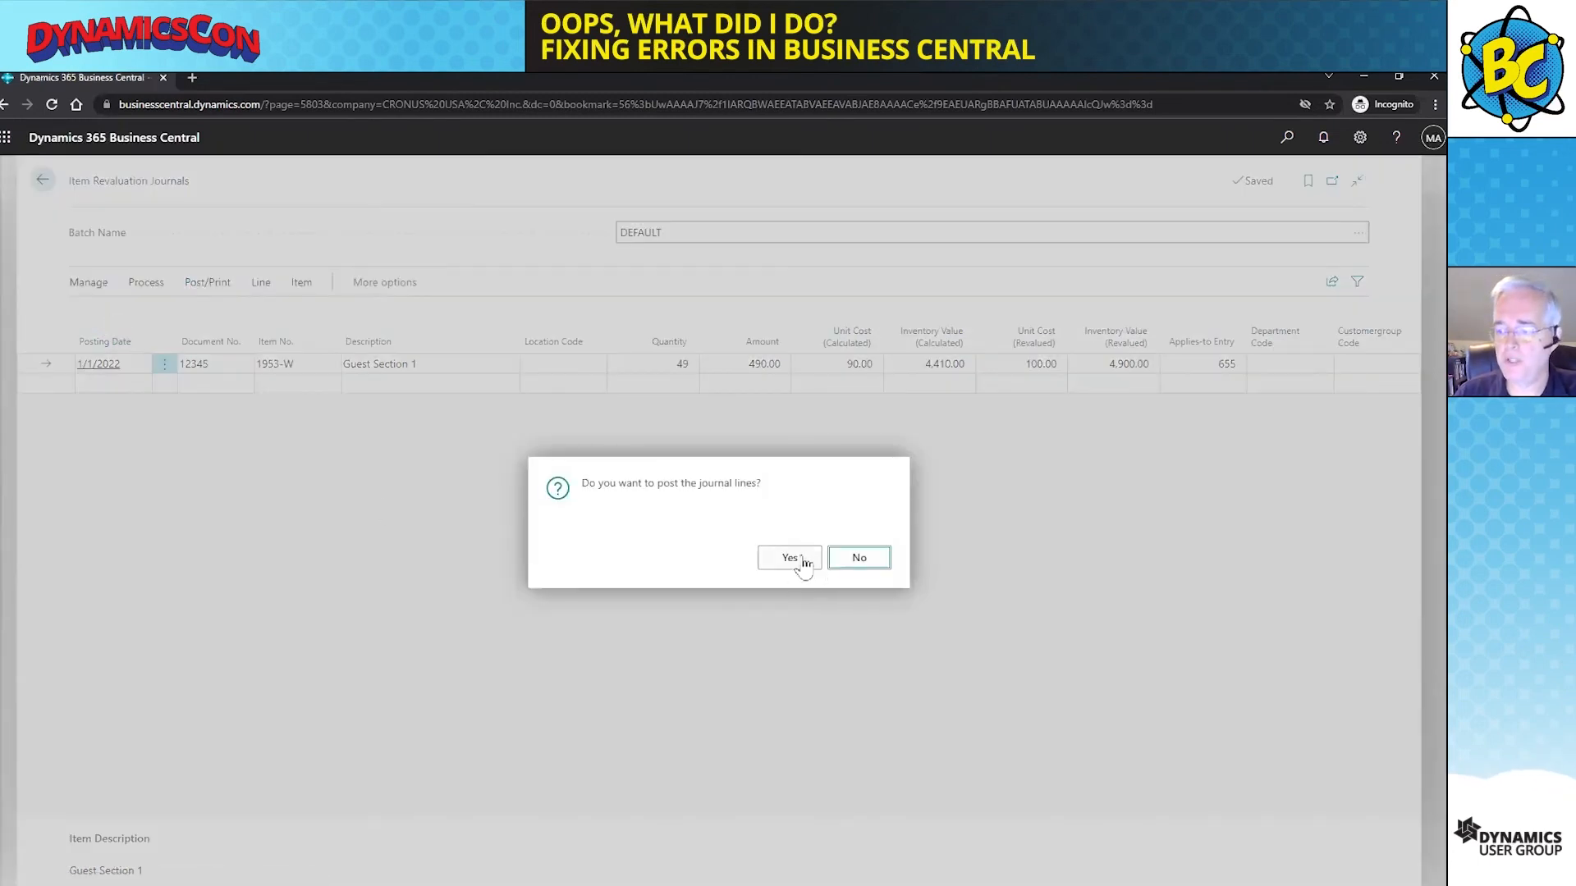
click(804, 562)
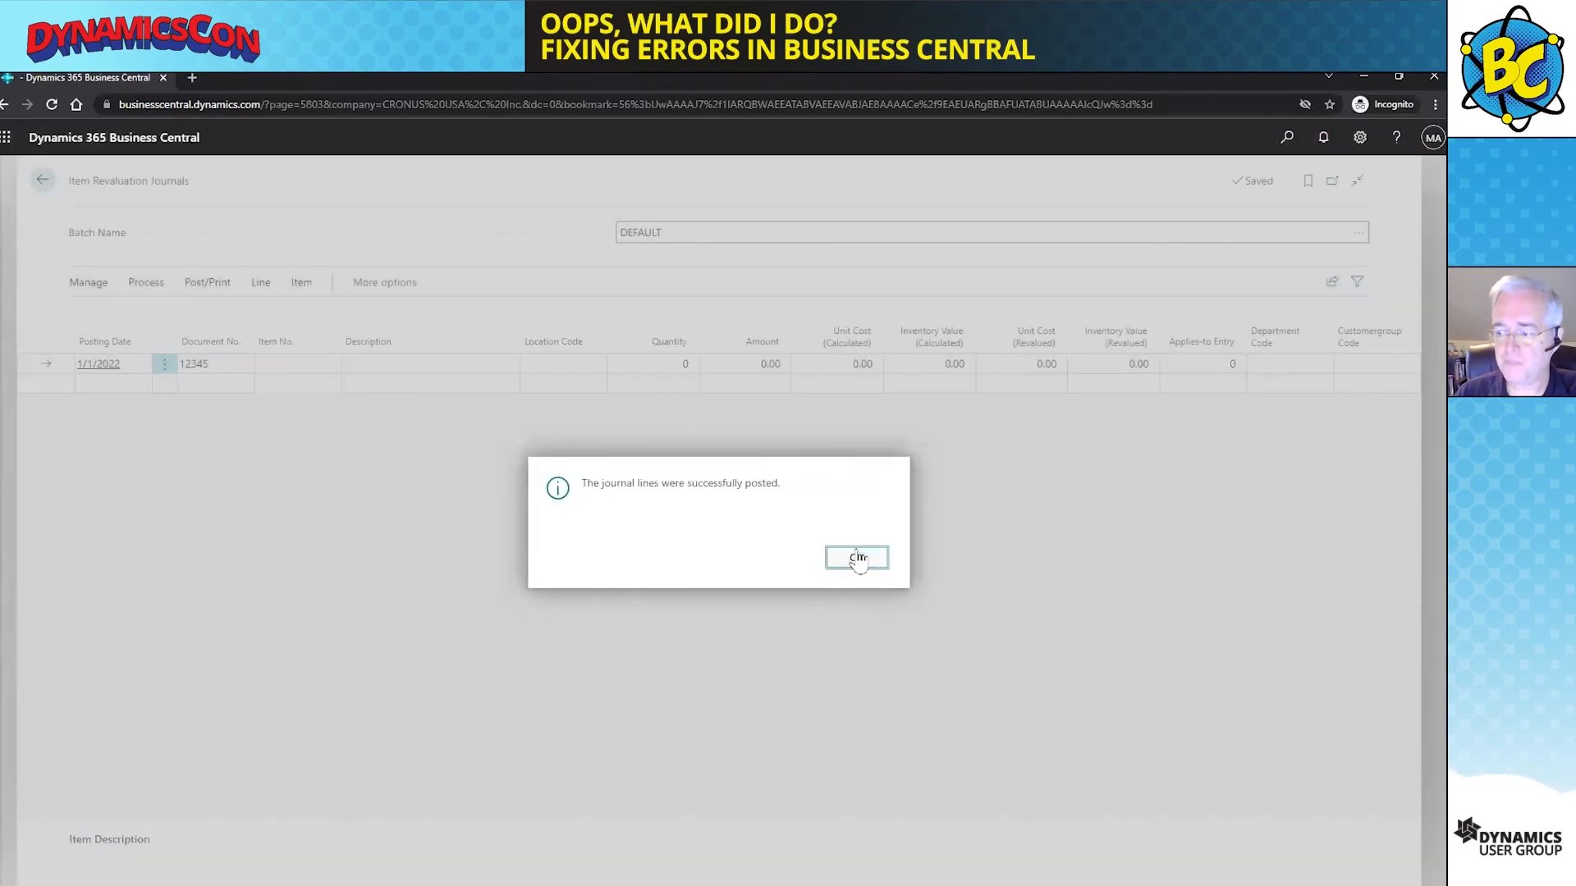
click(856, 558)
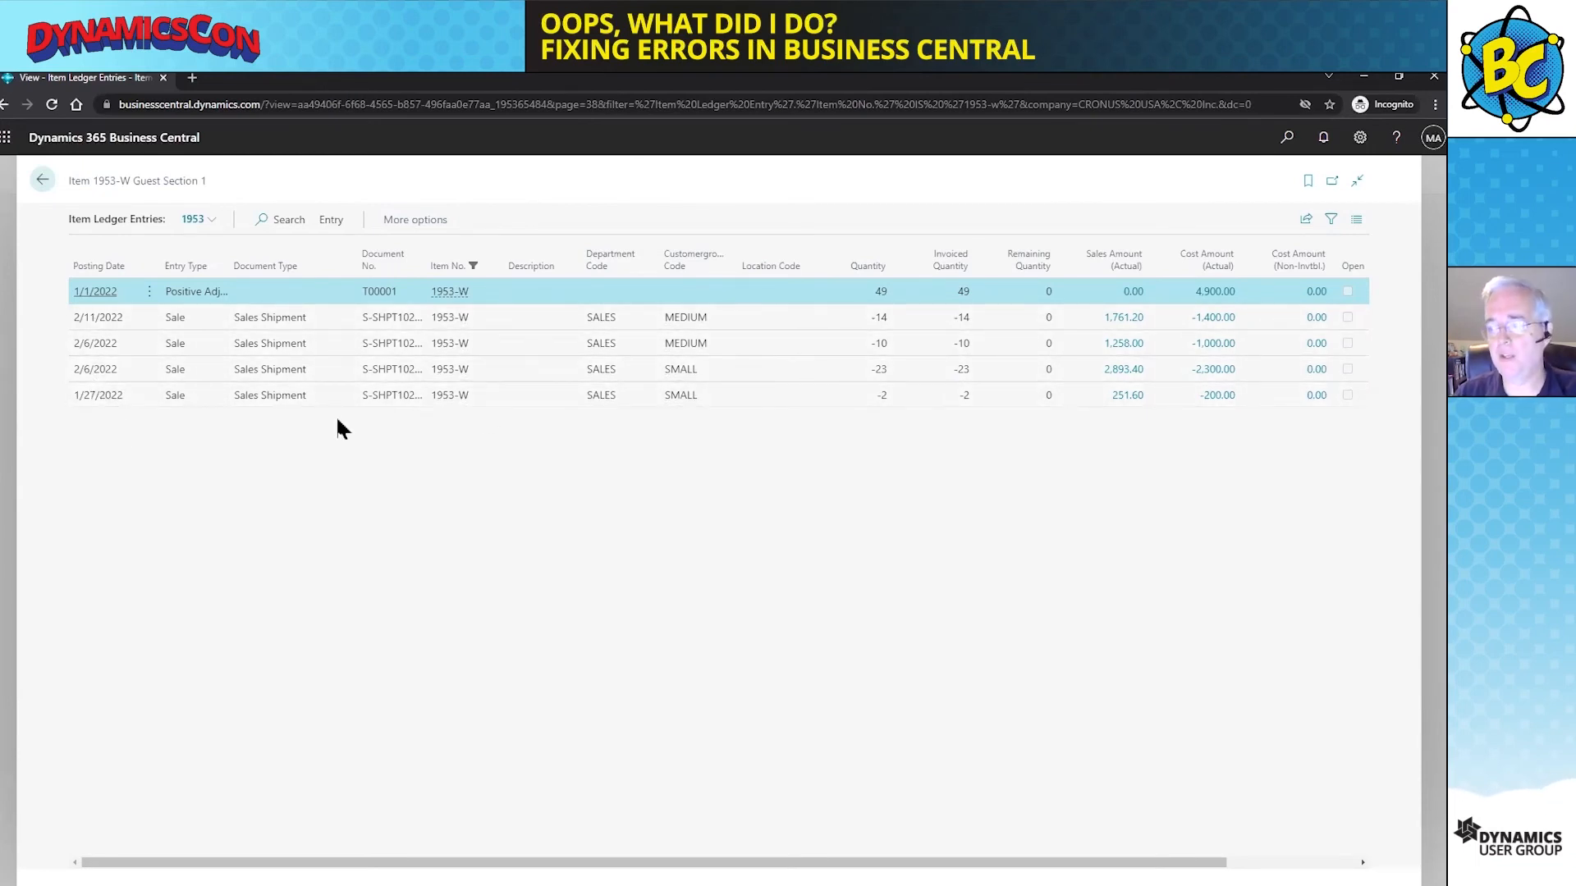
View the value entries behind the 1/27/2022 sale's actual cost amount, check the Adjustment field's description, and return to the ledger entries
click(1220, 406)
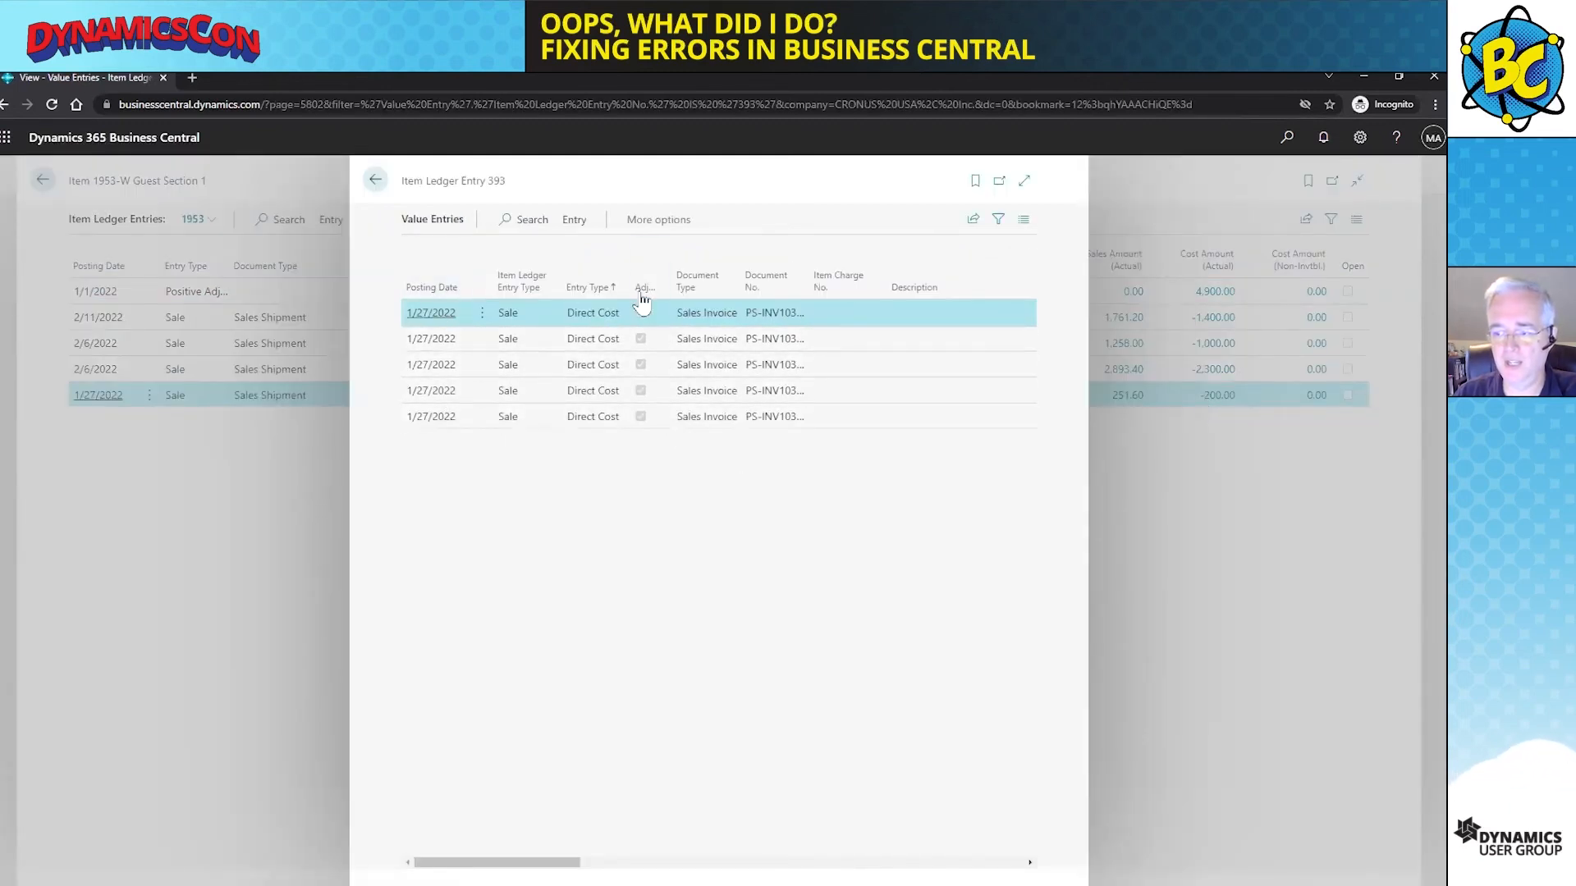
mouse_move(642, 302)
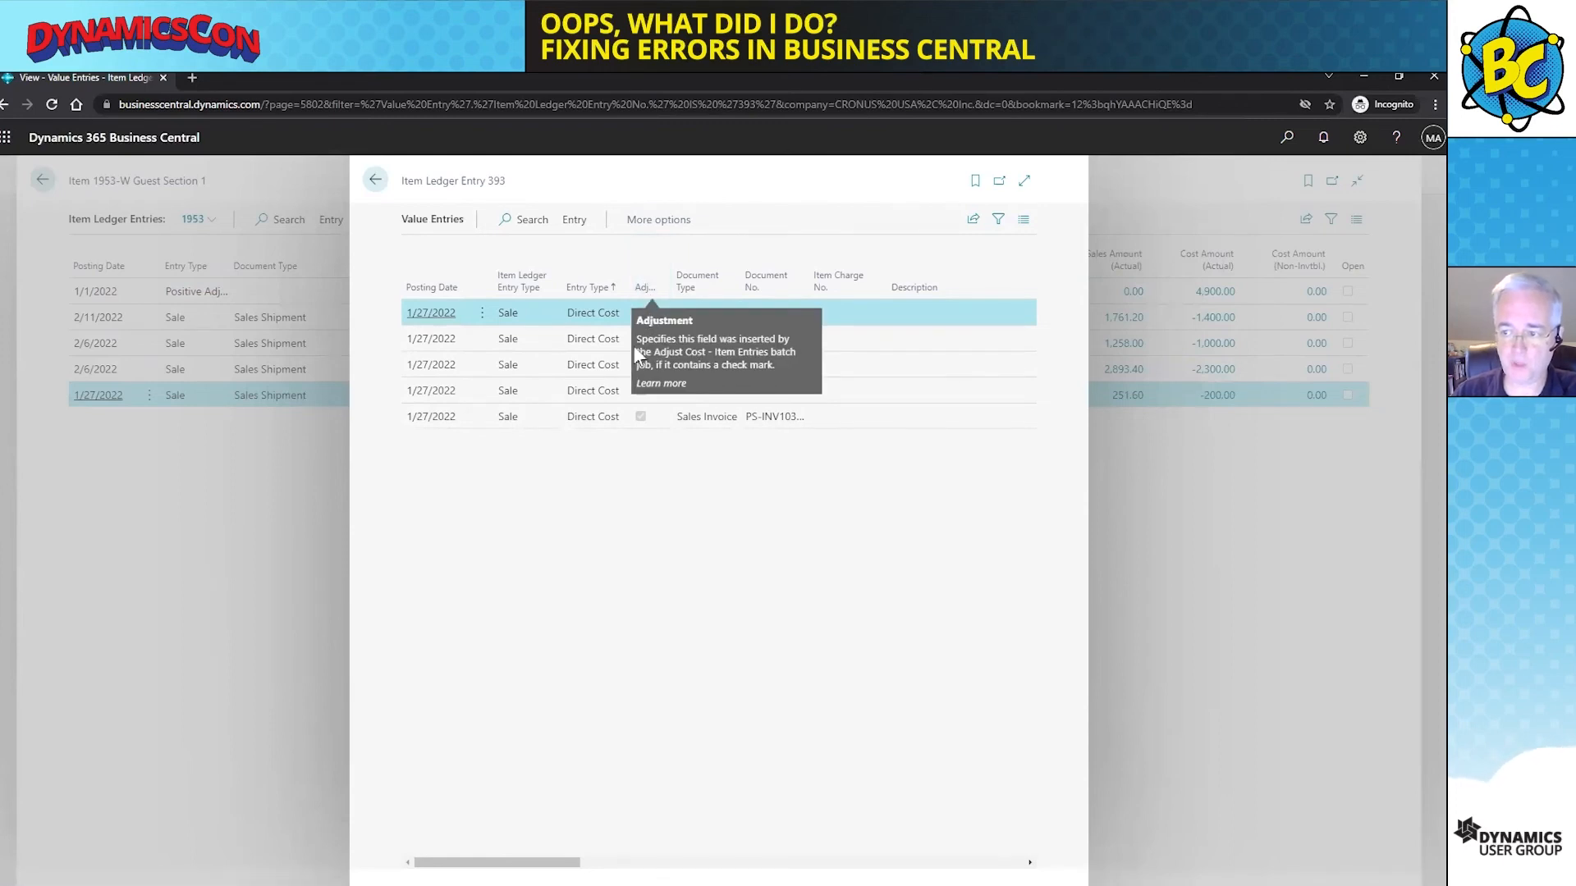
click(376, 180)
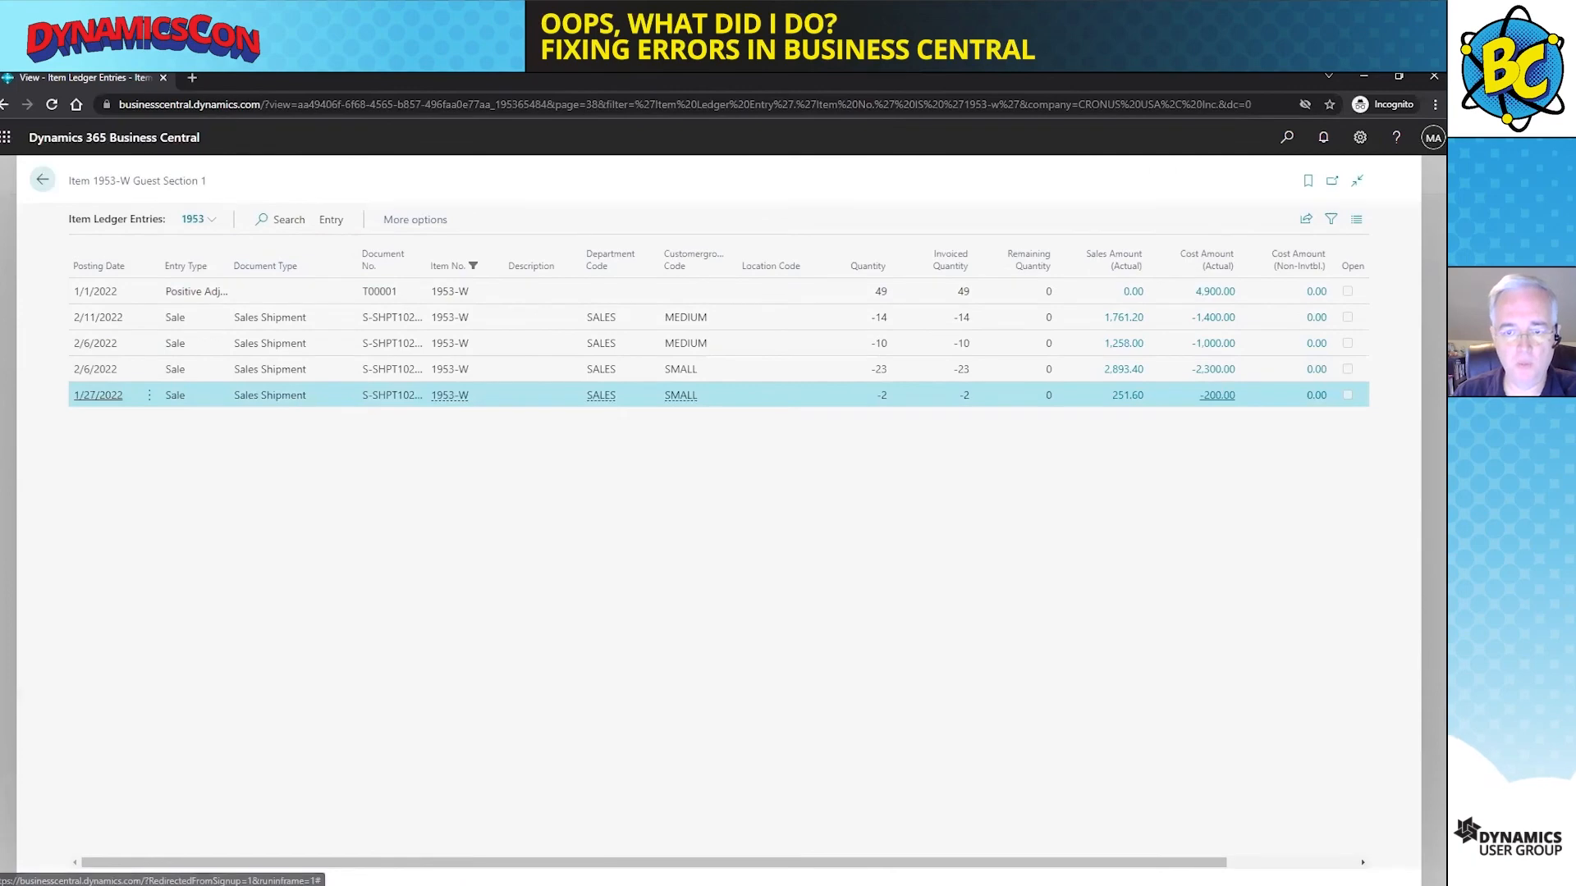